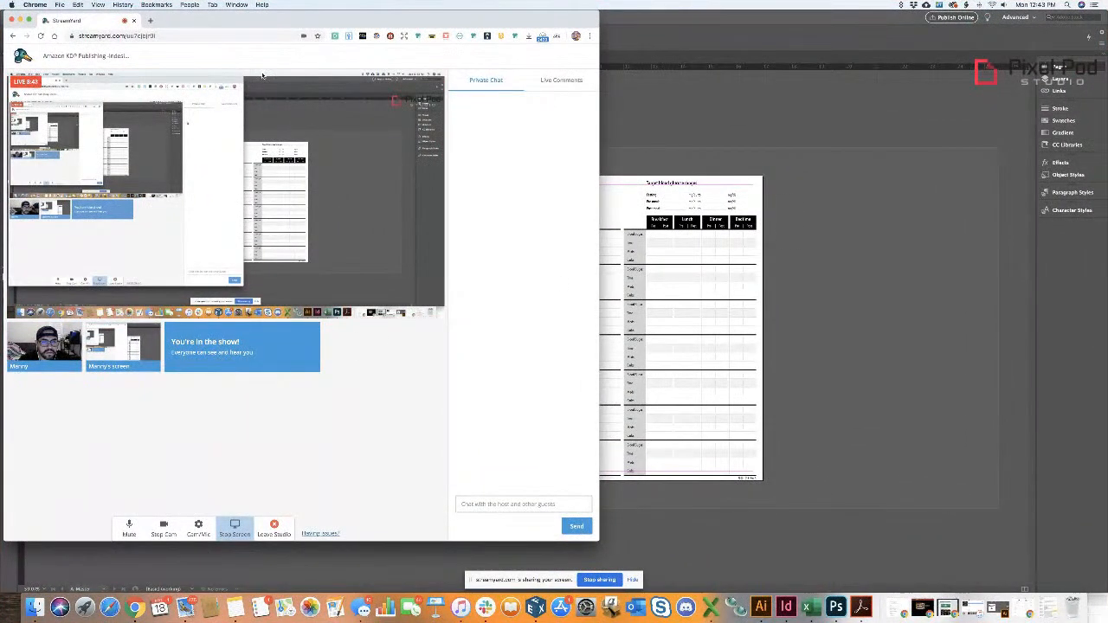
- Switch from the streaming window to InDesign and place the Align palette beside the spread, below Pages
{"action": "left_click", "coordinate": [19, 20]}
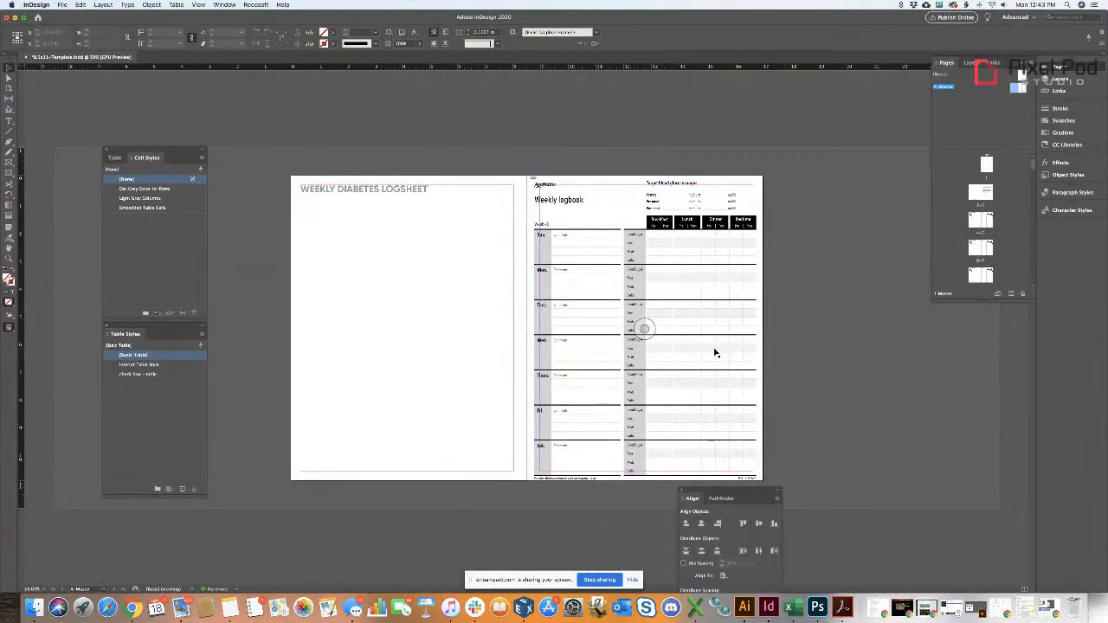
{"action": "left_click", "coordinate": [668, 319]}
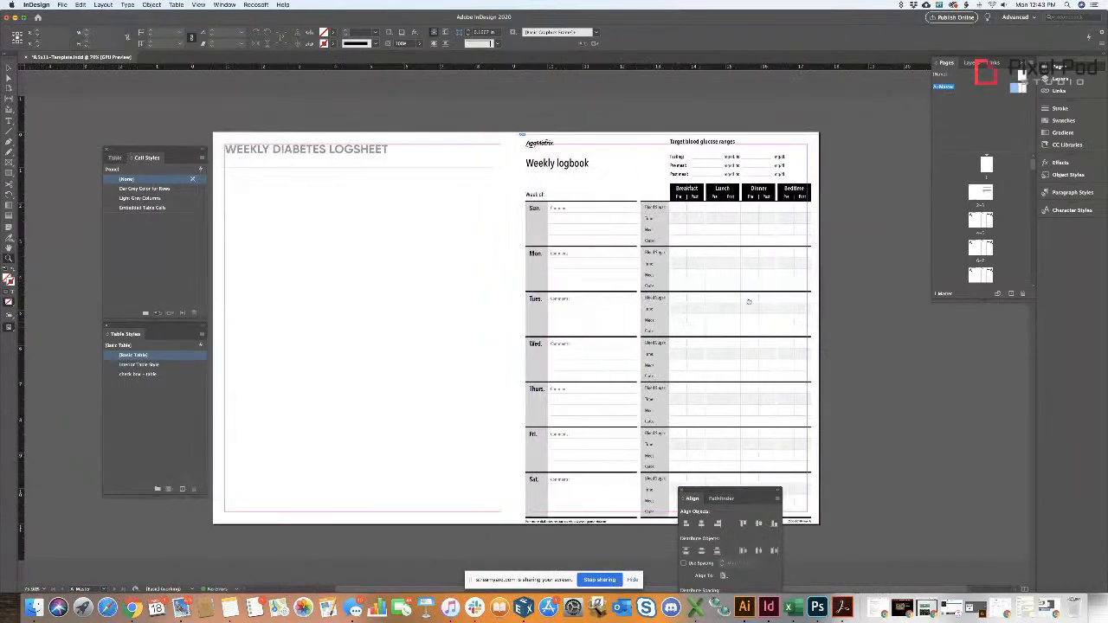
{"action": "key", "text": "Tab"}
{"action": "key", "text": "Tab"}
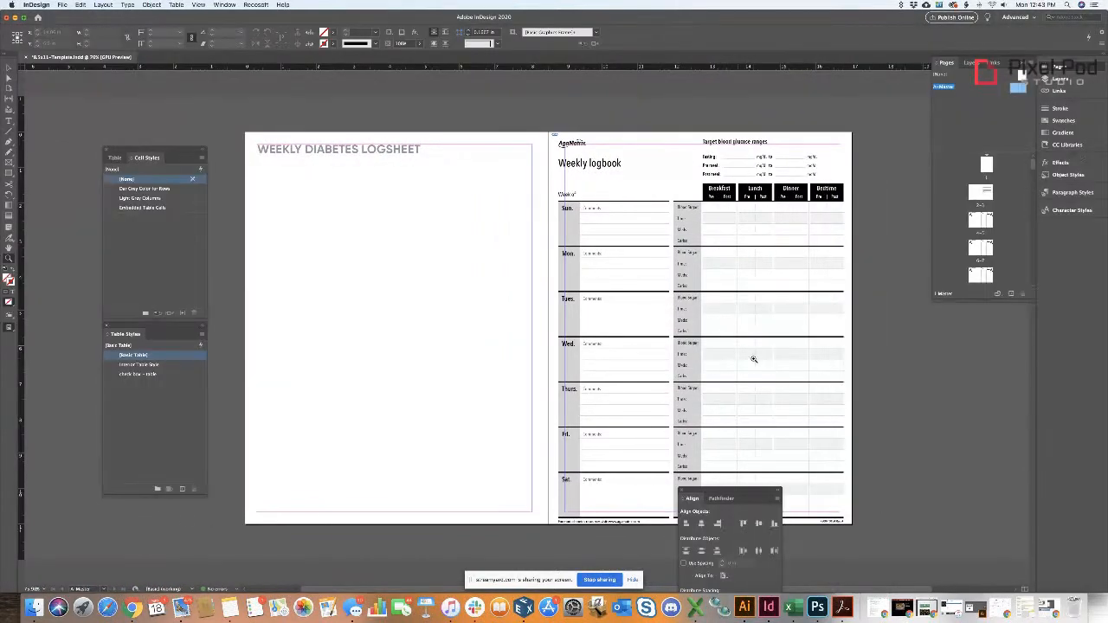
{"action": "left_click_drag", "start_coordinate": [705, 493], "coordinate": [952, 315]}
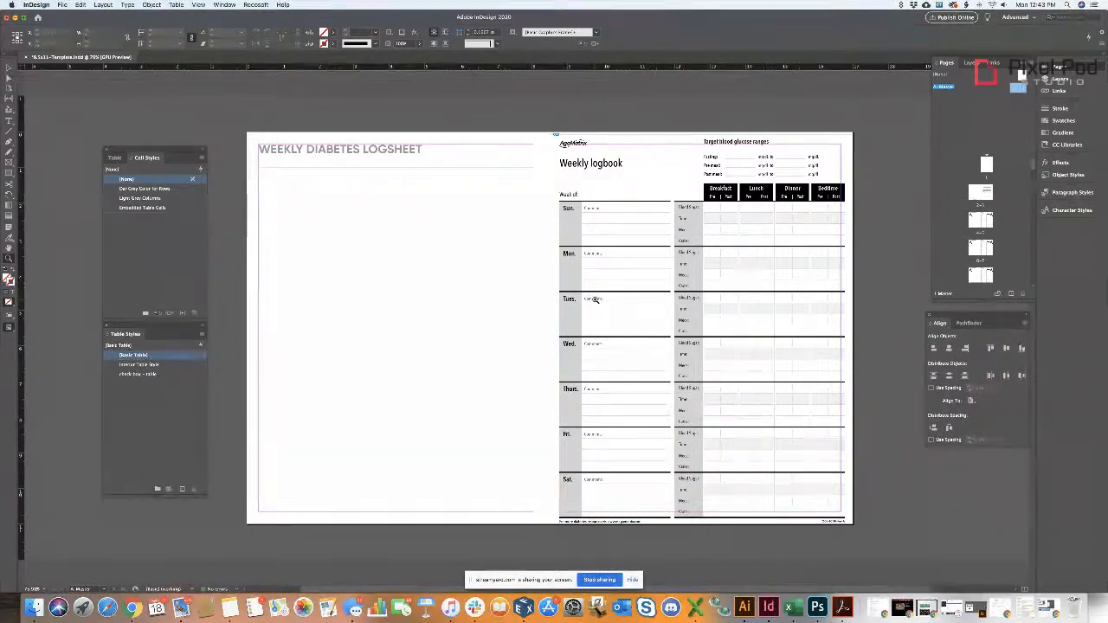
{"action": "left_click", "coordinate": [623, 303]}
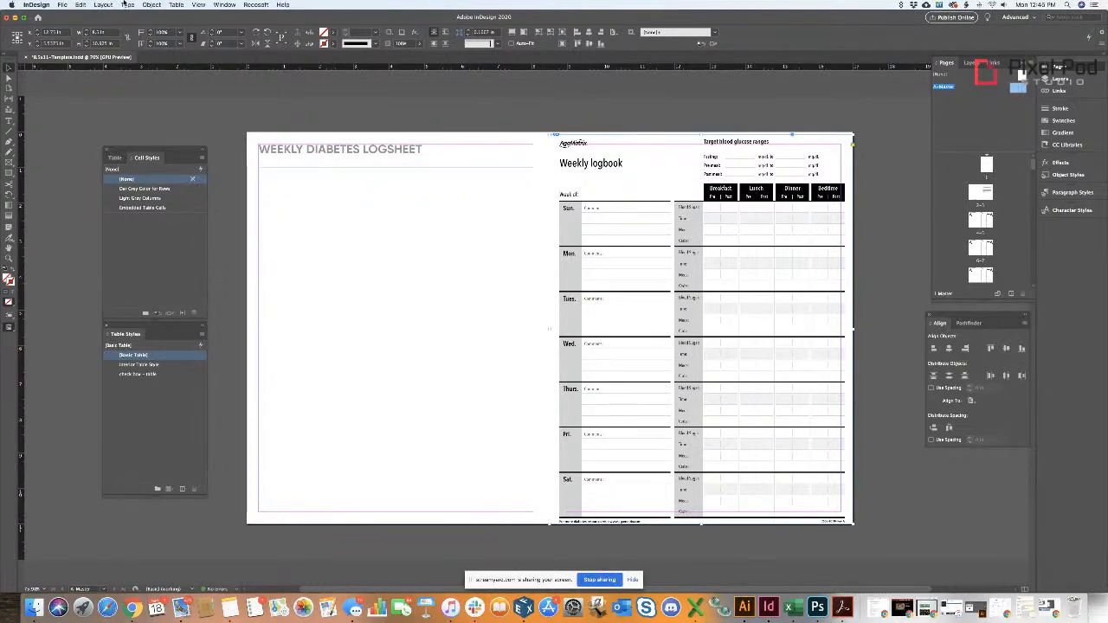
{"action": "left_click", "coordinate": [176, 4]}
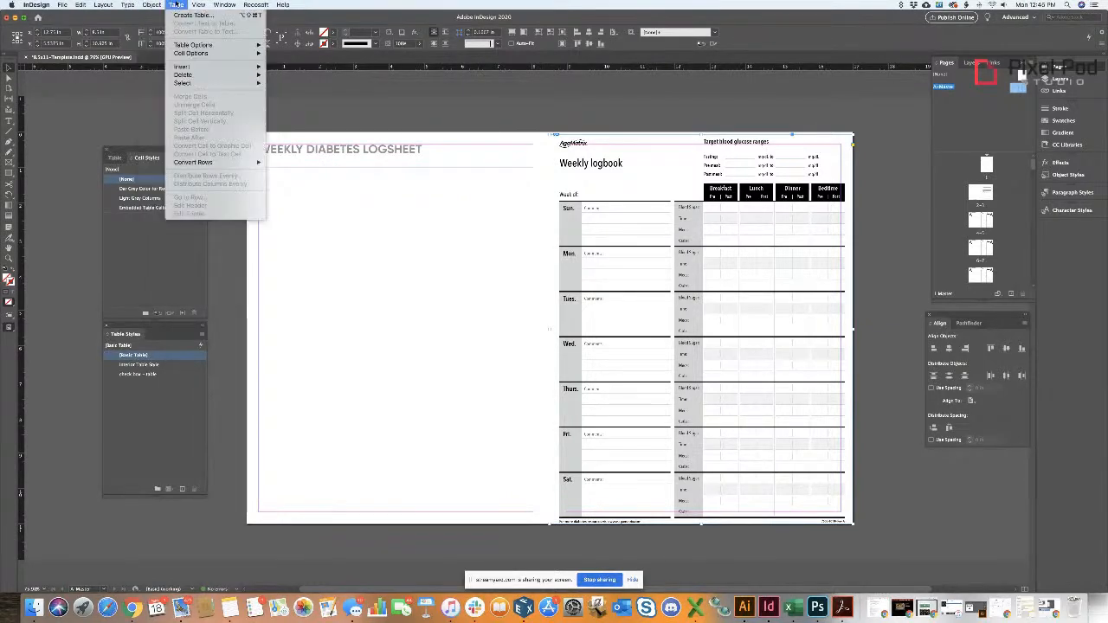
{"action": "left_click", "coordinate": [177, 14]}
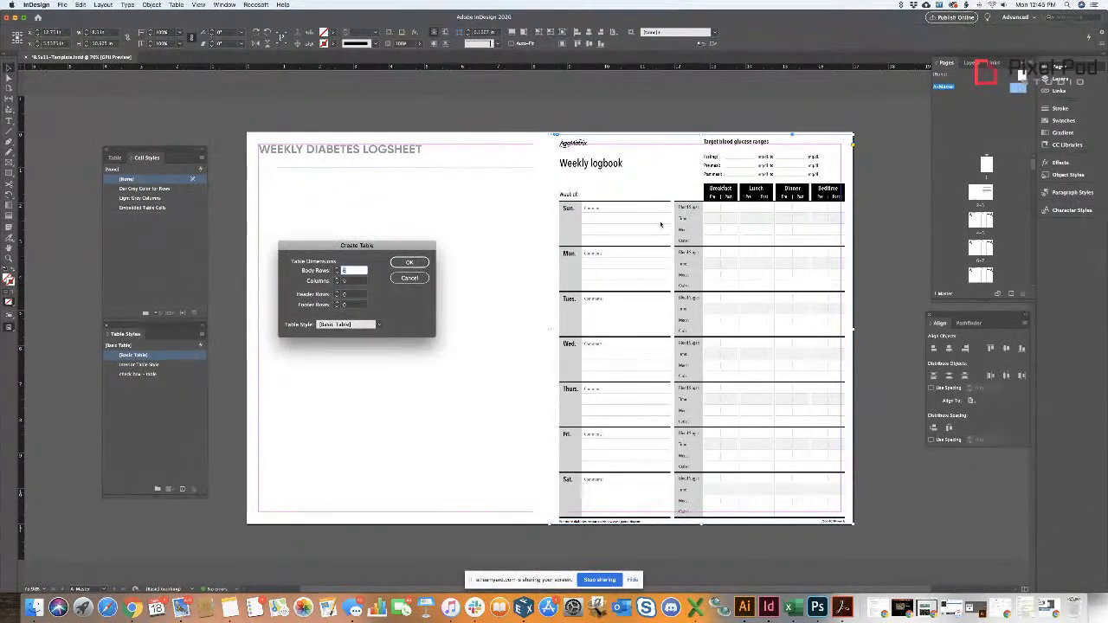
{"action": "left_click_drag", "start_coordinate": [424, 252], "coordinate": [197, 420]}
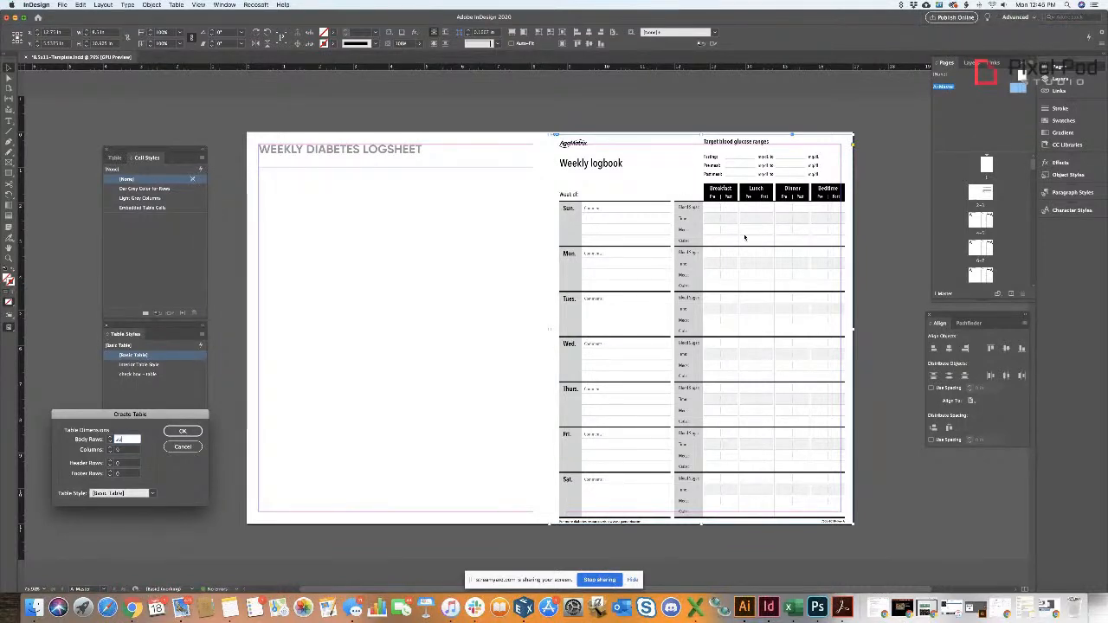
{"action": "key", "text": "super+1"}
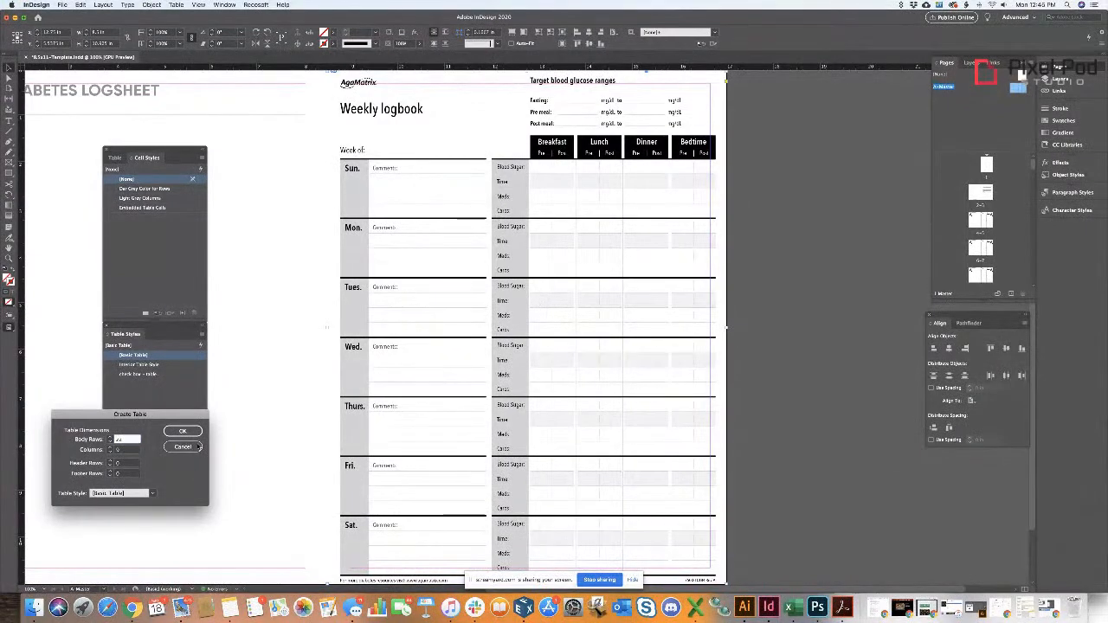
{"action": "key", "text": "Return"}
{"action": "scroll", "coordinate": [502, 360], "scroll_direction": "left", "scroll_amount": 5}
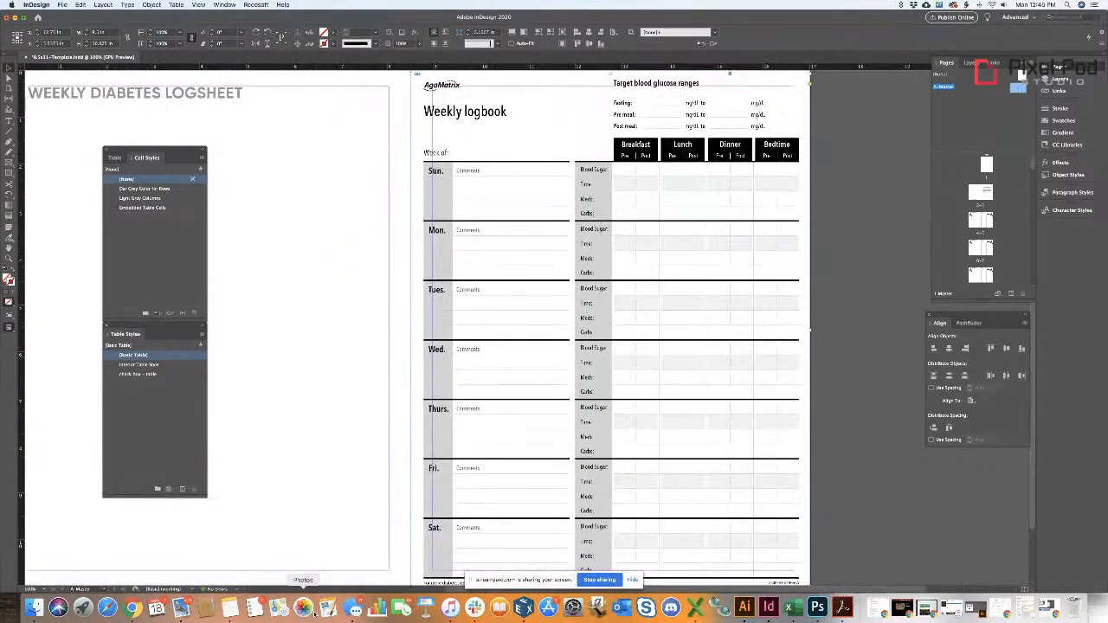
{"action": "left_click", "coordinate": [355, 609]}
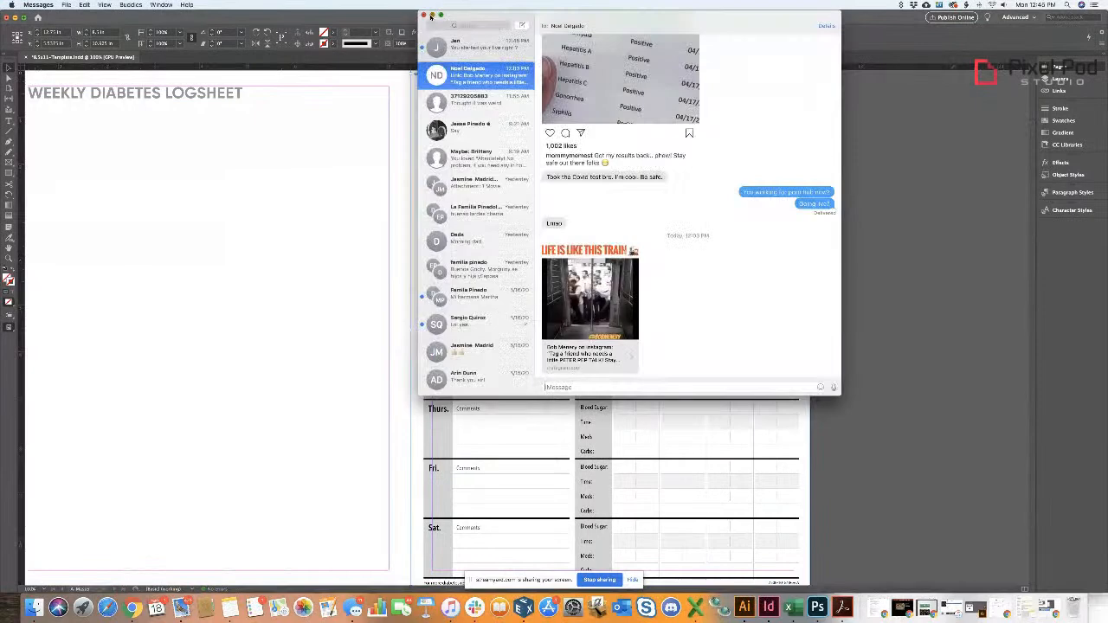
{"action": "left_click", "coordinate": [433, 17]}
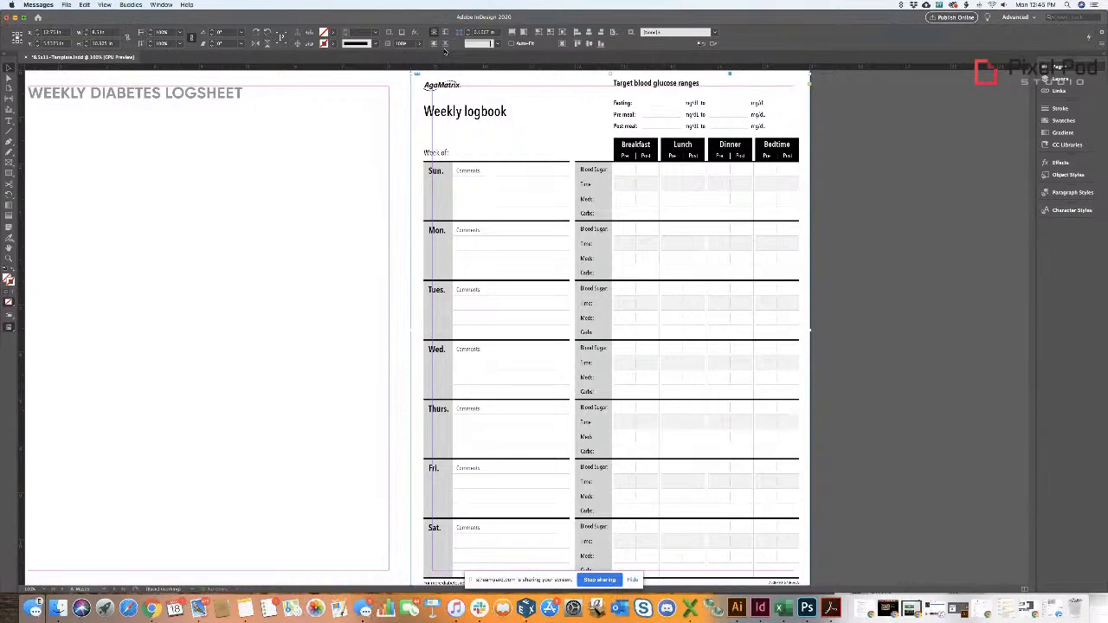
{"action": "left_click", "coordinate": [373, 188]}
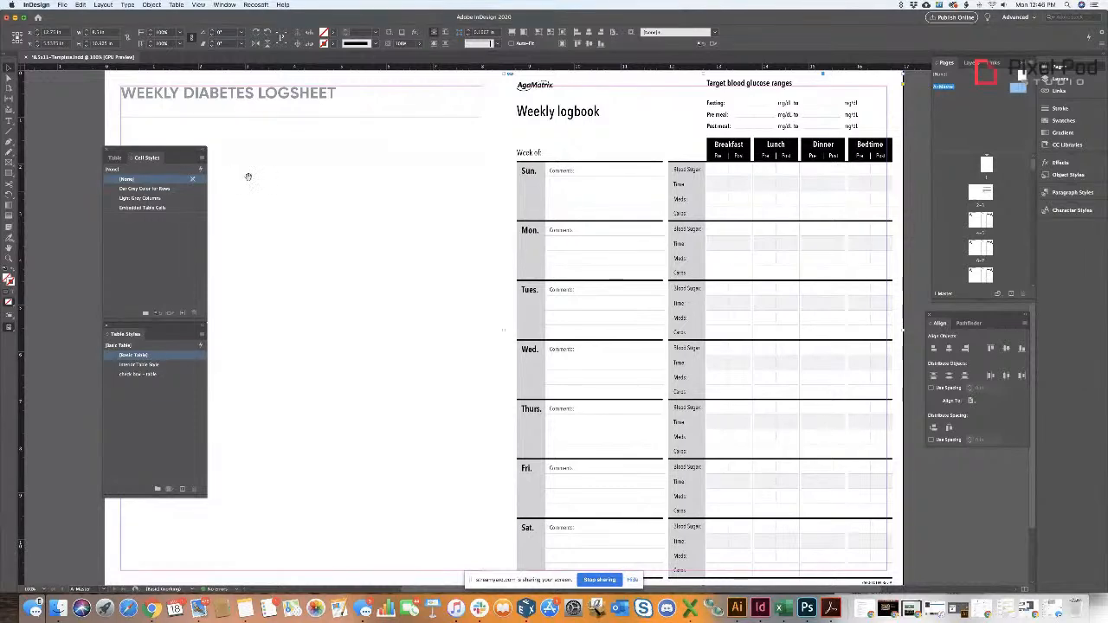
- Move the floating Cell Styles and Table Styles palettes off the page onto the empty pasteboard
{"action": "left_click_drag", "start_coordinate": [248, 174], "coordinate": [308, 177]}
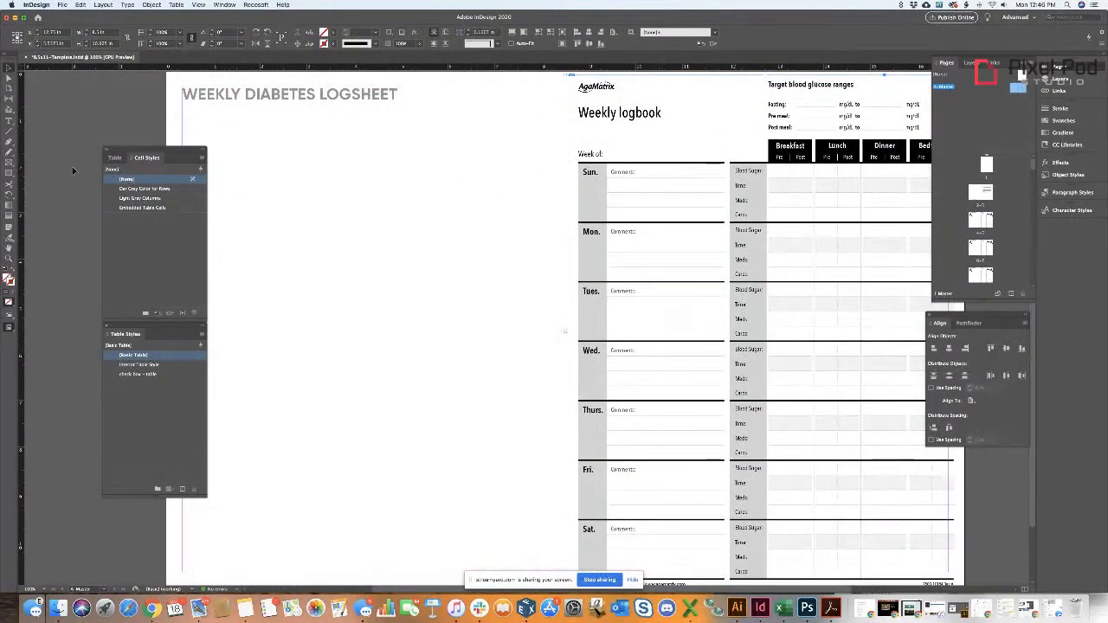
{"action": "left_click_drag", "start_coordinate": [164, 150], "coordinate": [92, 142]}
{"action": "left_click_drag", "start_coordinate": [164, 331], "coordinate": [86, 334]}
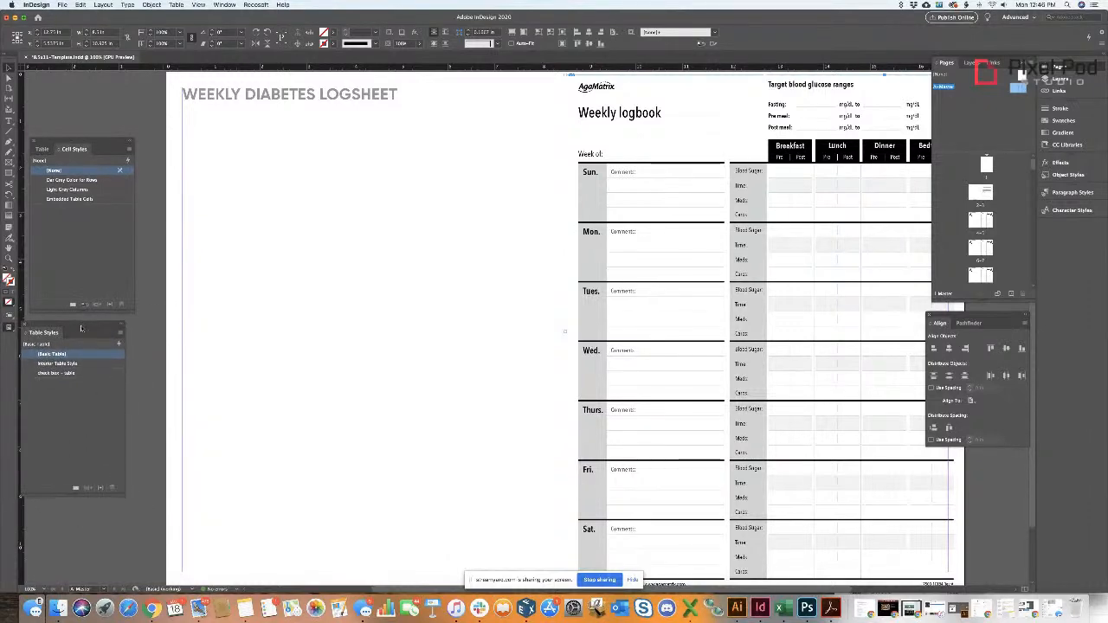
{"action": "left_click", "coordinate": [156, 4]}
{"action": "mouse_move", "coordinate": [154, 15]}
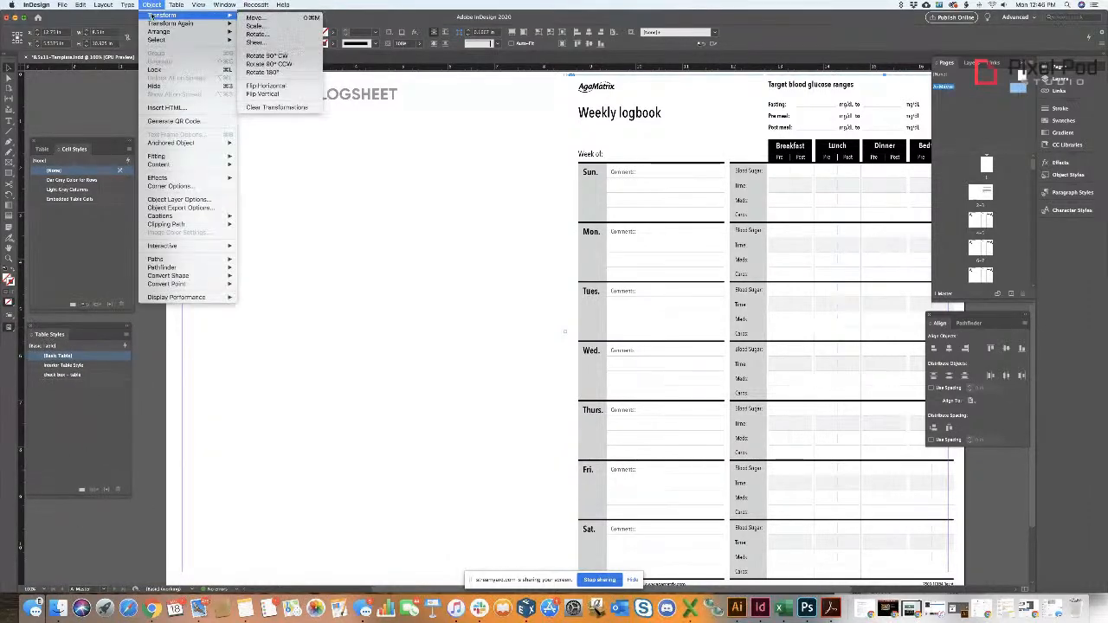
{"action": "left_click", "coordinate": [337, 226]}
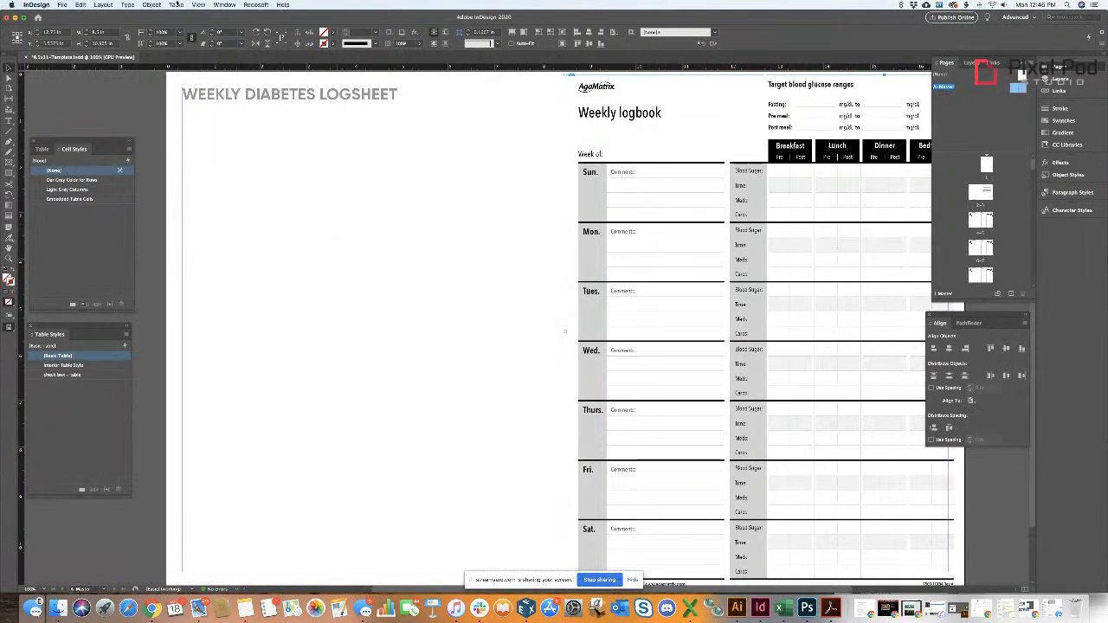
{"action": "left_click", "coordinate": [153, 5]}
{"action": "mouse_move", "coordinate": [176, 4]}
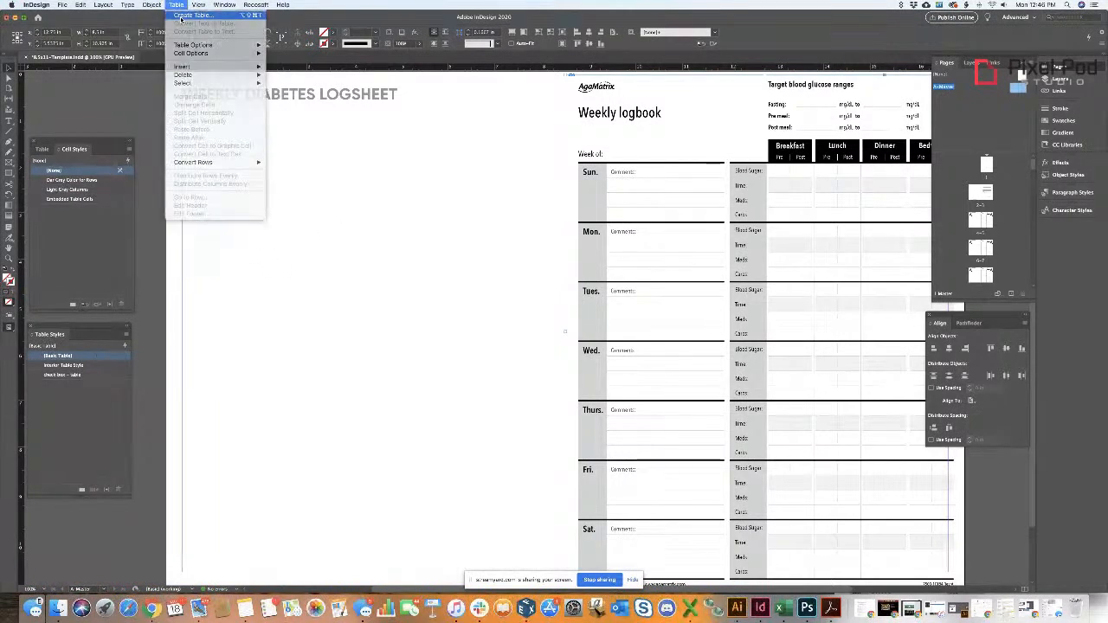
{"action": "left_click", "coordinate": [182, 16]}
{"action": "left_click_drag", "start_coordinate": [102, 420], "coordinate": [349, 198]}
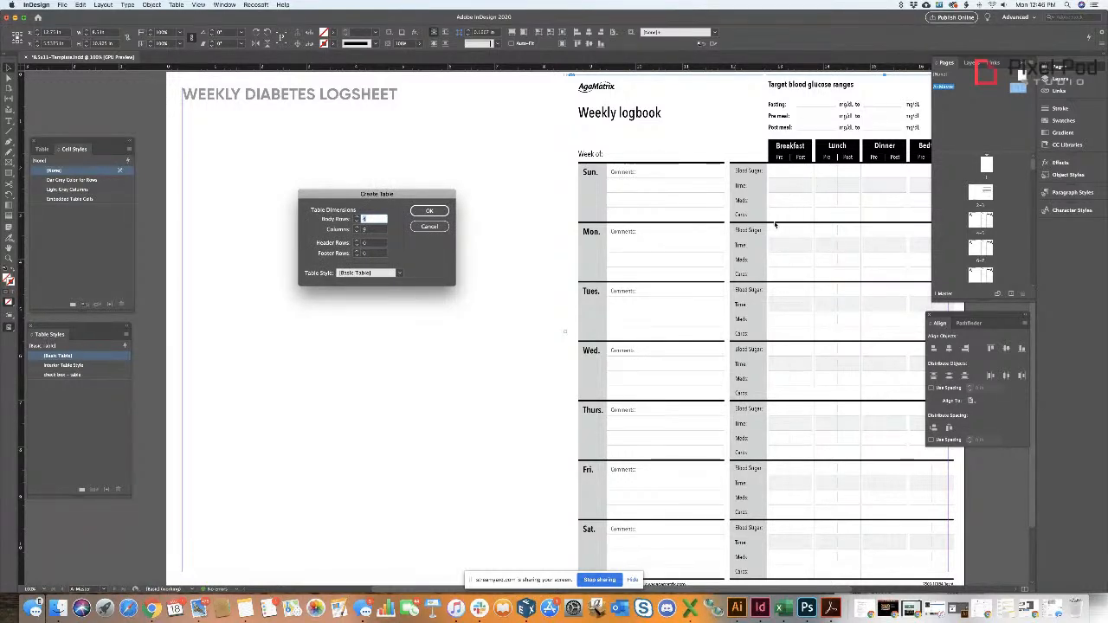
{"action": "left_click", "coordinate": [429, 211]}
{"action": "scroll", "coordinate": [766, 329], "scroll_direction": "right", "scroll_amount": 3}
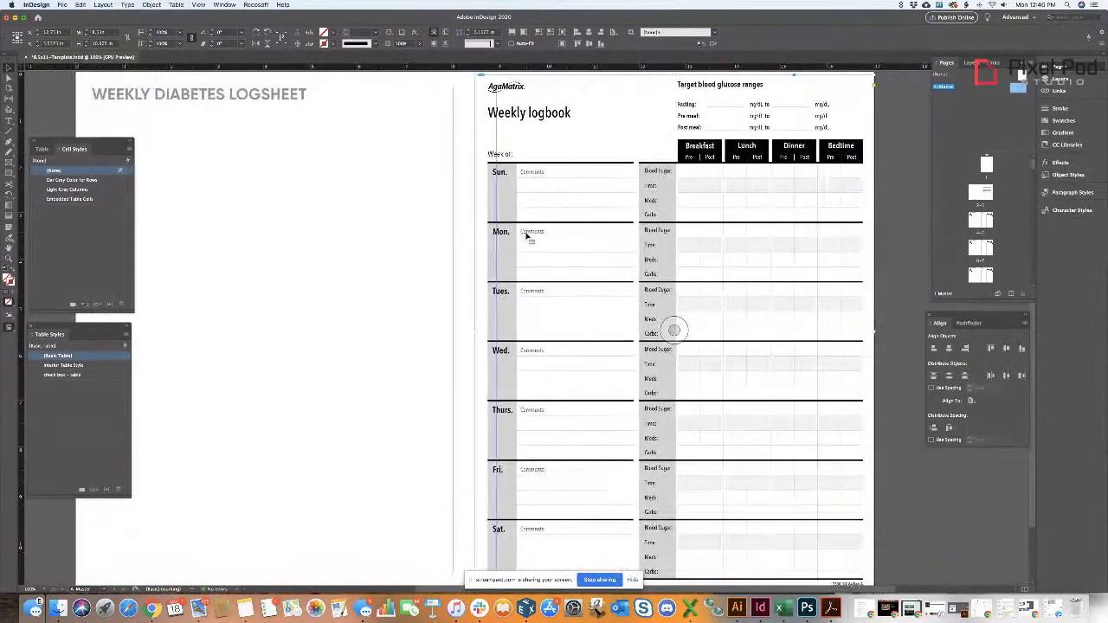
- Create a table with 4 body rows and 9 columns, about 7.7 by 3.1 in, below the WEEKLY DIABETES LOGSHEET title
{"action": "left_click", "coordinate": [151, 6]}
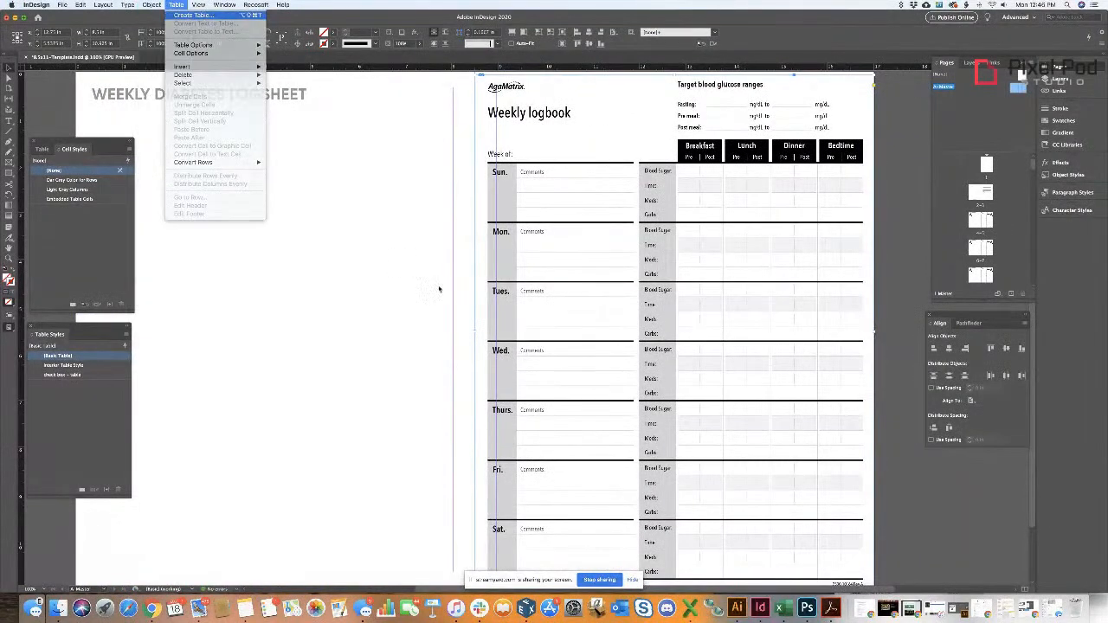
{"action": "left_click", "coordinate": [192, 14]}
{"action": "left_click_drag", "start_coordinate": [398, 189], "coordinate": [293, 181]}
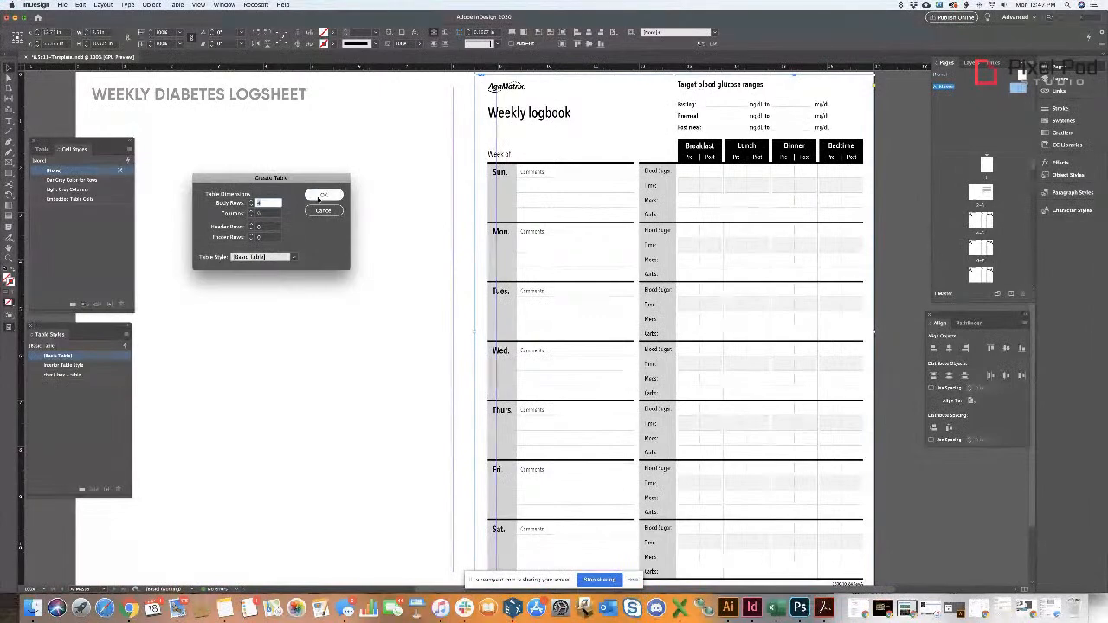
{"action": "key", "text": "Return"}
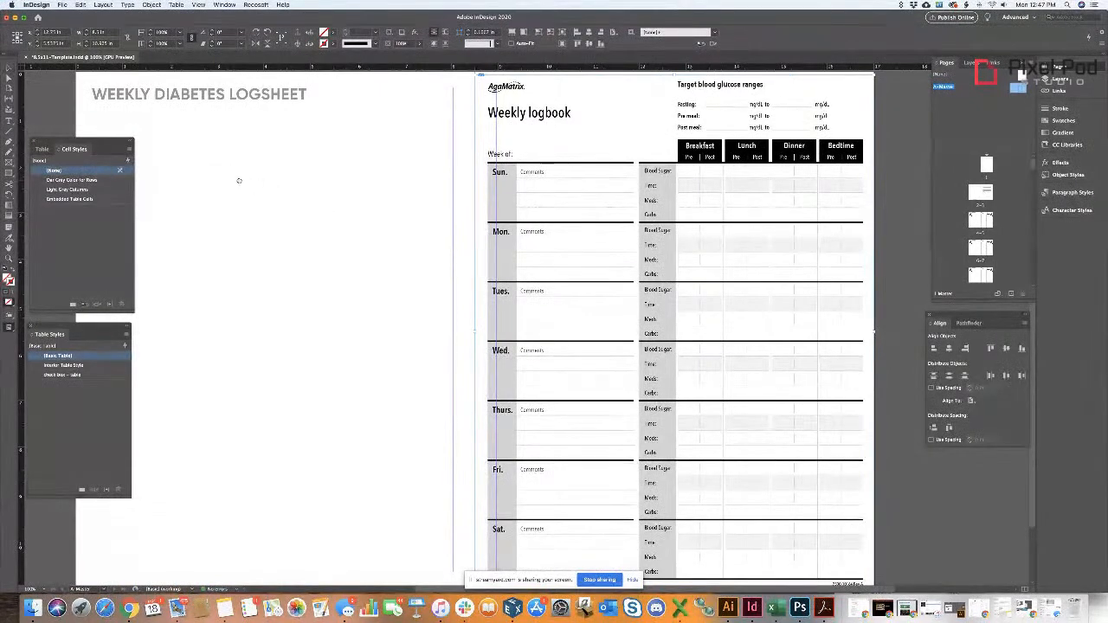
{"action": "left_click_drag", "start_coordinate": [236, 179], "coordinate": [361, 183]}
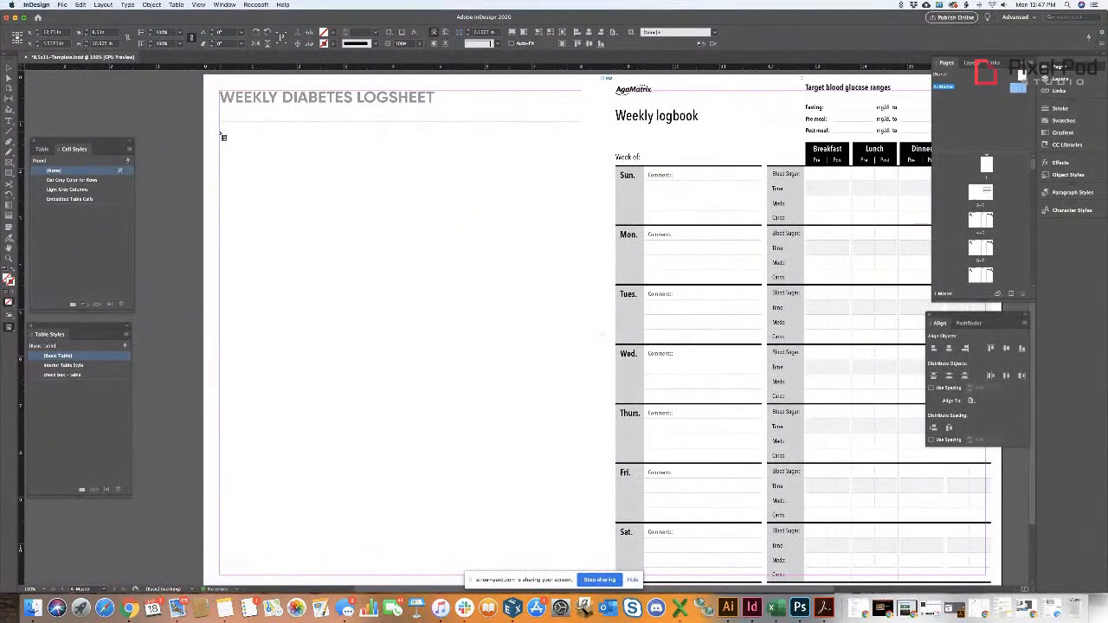
{"action": "left_click_drag", "start_coordinate": [221, 131], "coordinate": [579, 275]}
{"action": "key", "text": "Escape"}
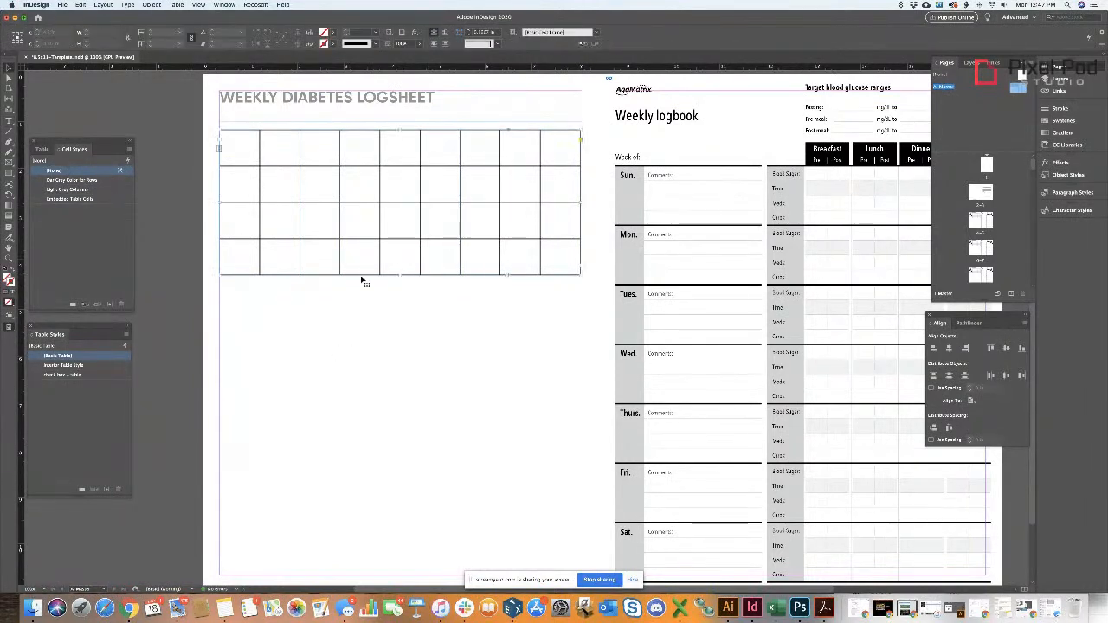
- Select all cells of the new table and apply the Interior Table Style to it
{"action": "left_click", "coordinate": [363, 272]}
{"action": "key", "text": "t"}
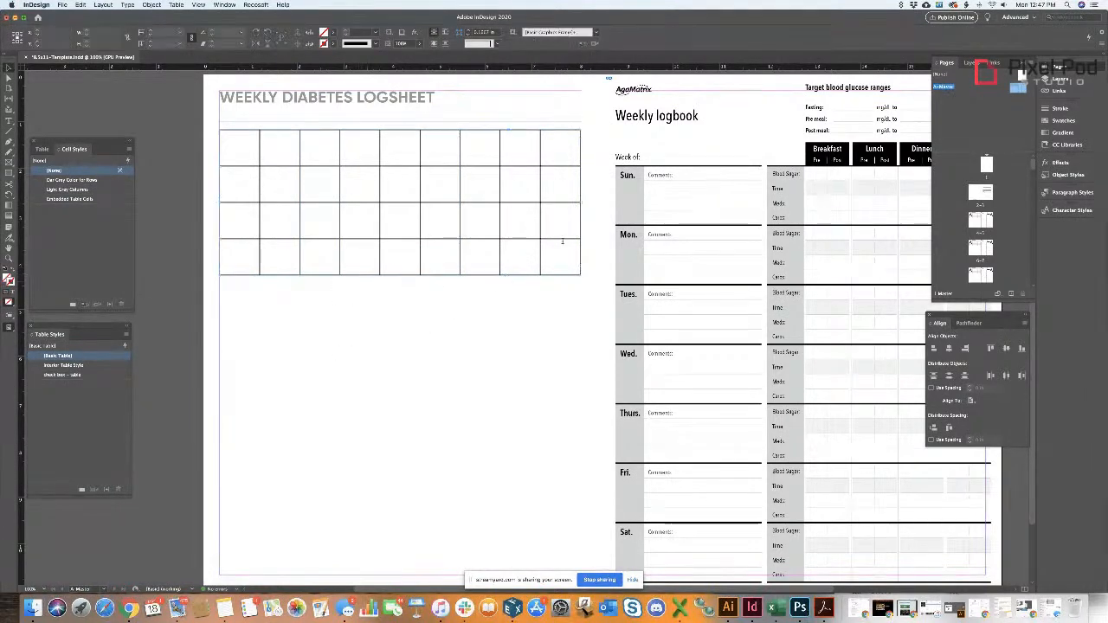
{"action": "left_click_drag", "start_coordinate": [561, 255], "coordinate": [245, 134]}
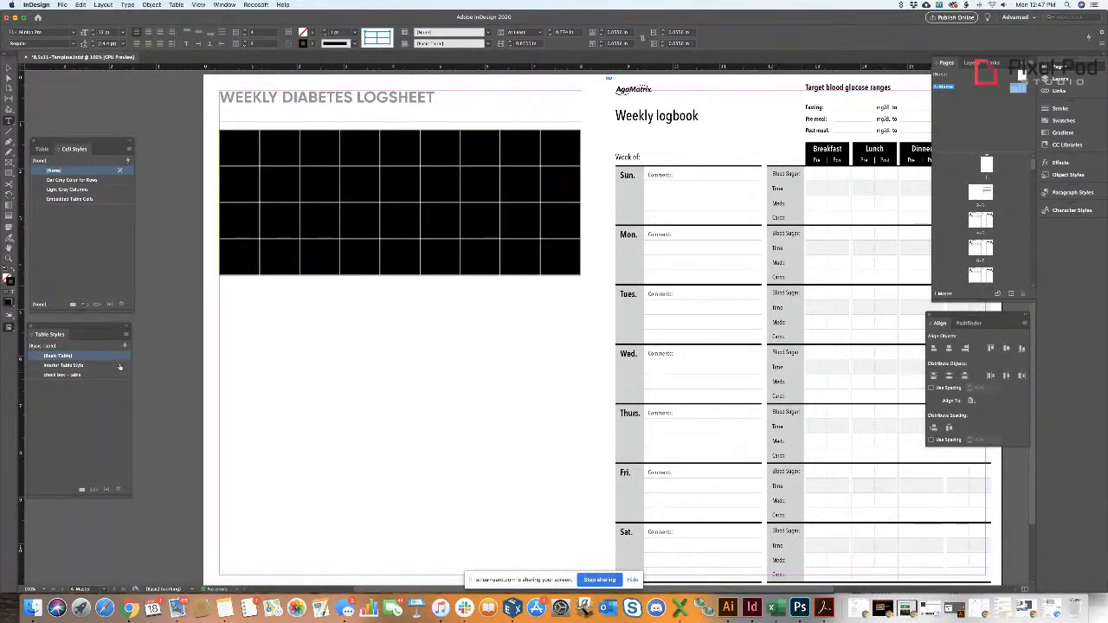
{"action": "left_click", "coordinate": [70, 366]}
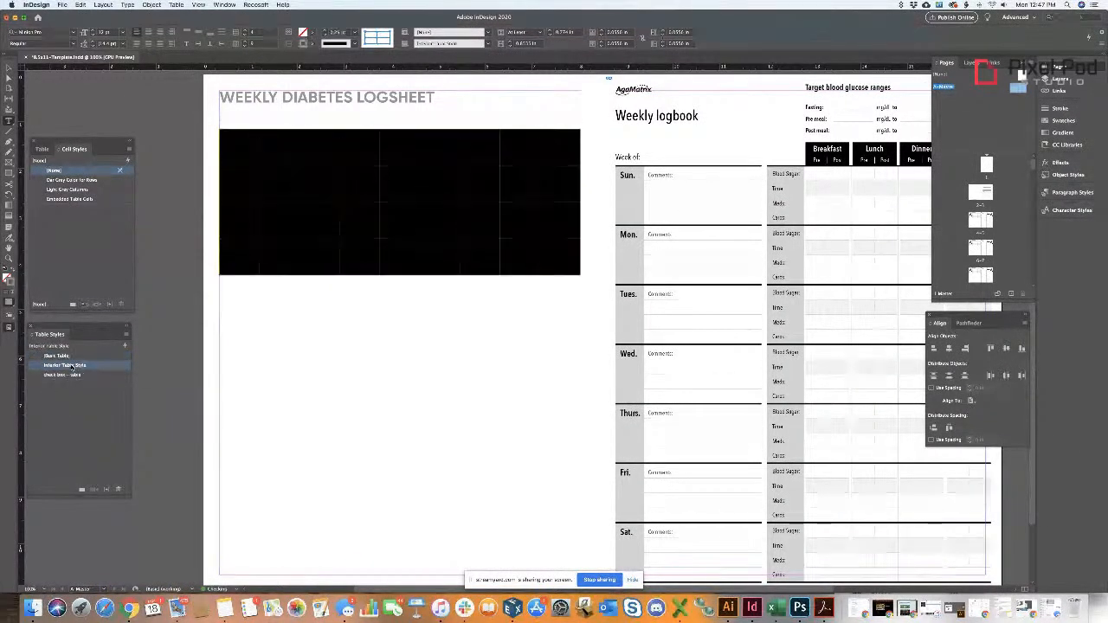
{"action": "left_click", "coordinate": [345, 339]}
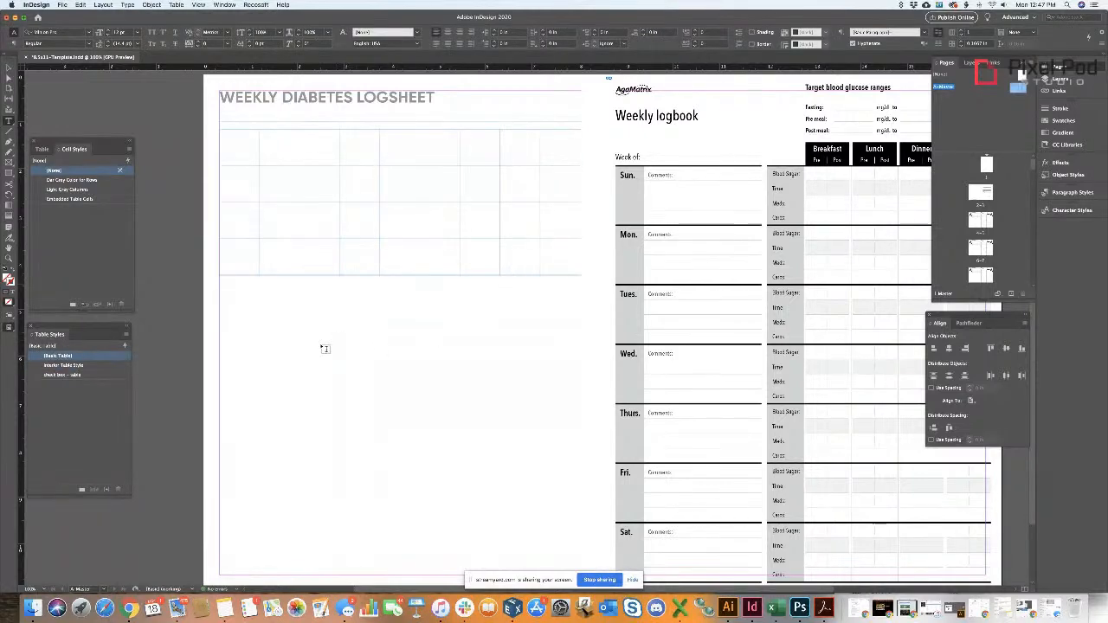
- Show the spread in Preview screen mode and return to text editing inside the table
{"action": "left_click", "coordinate": [9, 328]}
{"action": "left_click", "coordinate": [50, 351]}
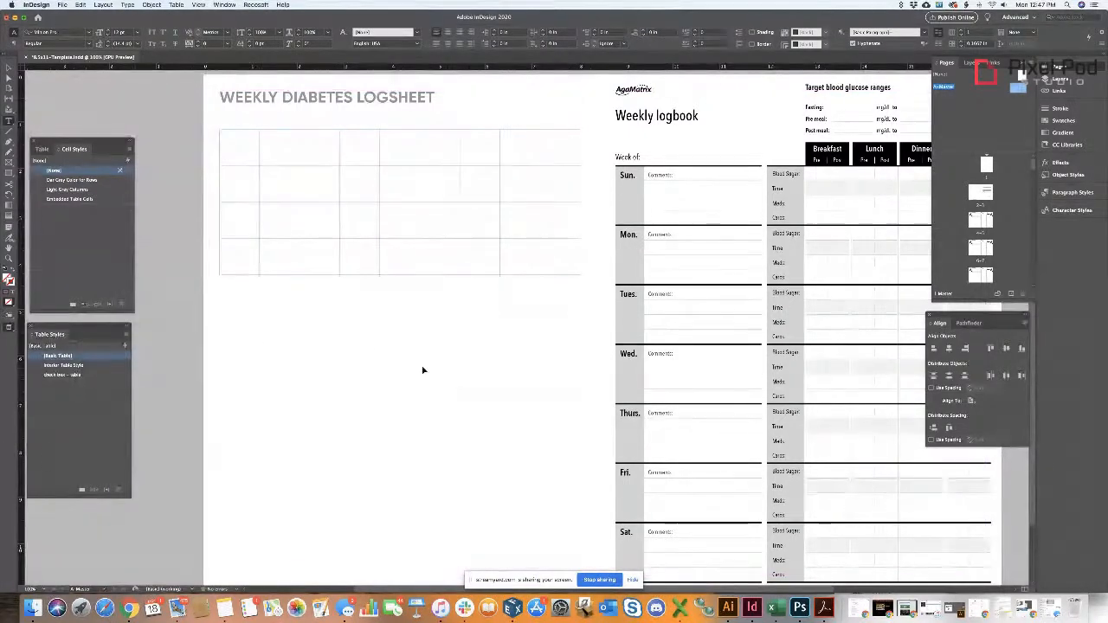
{"action": "key", "text": "Escape"}
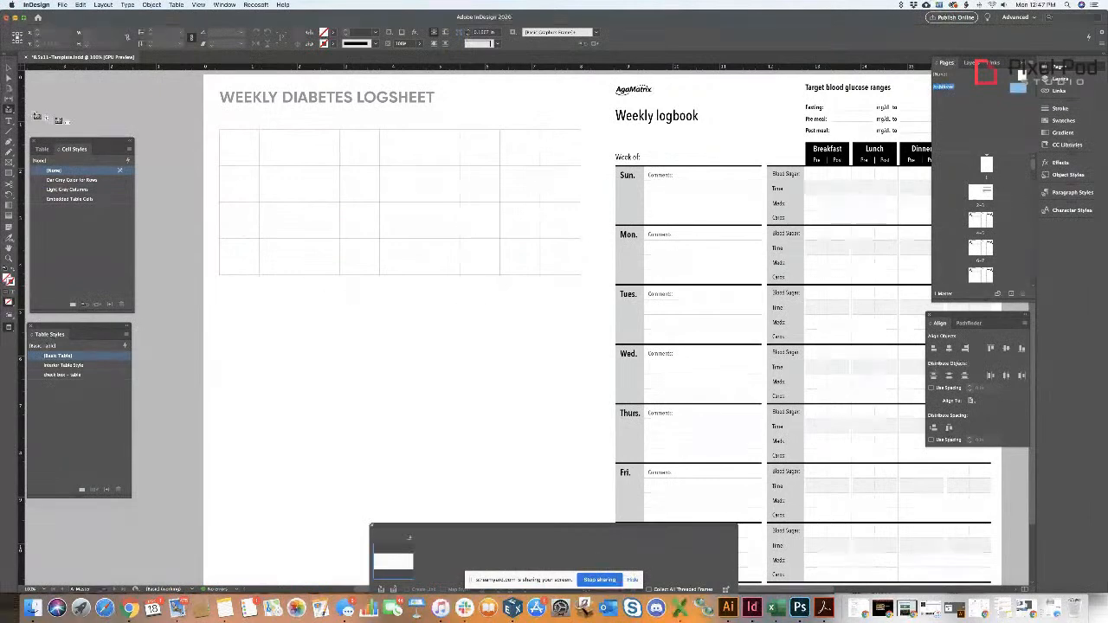
{"action": "double_click", "coordinate": [367, 169]}
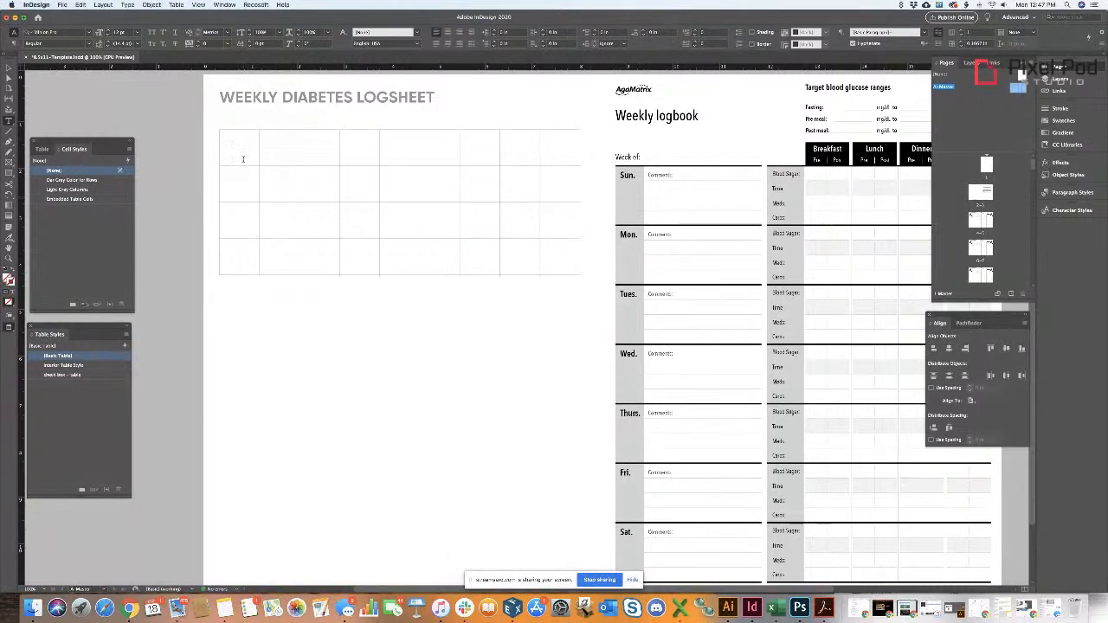
- Select the table's top row of cells, then select the text frame holding the table
{"action": "left_click_drag", "start_coordinate": [235, 148], "coordinate": [579, 156]}
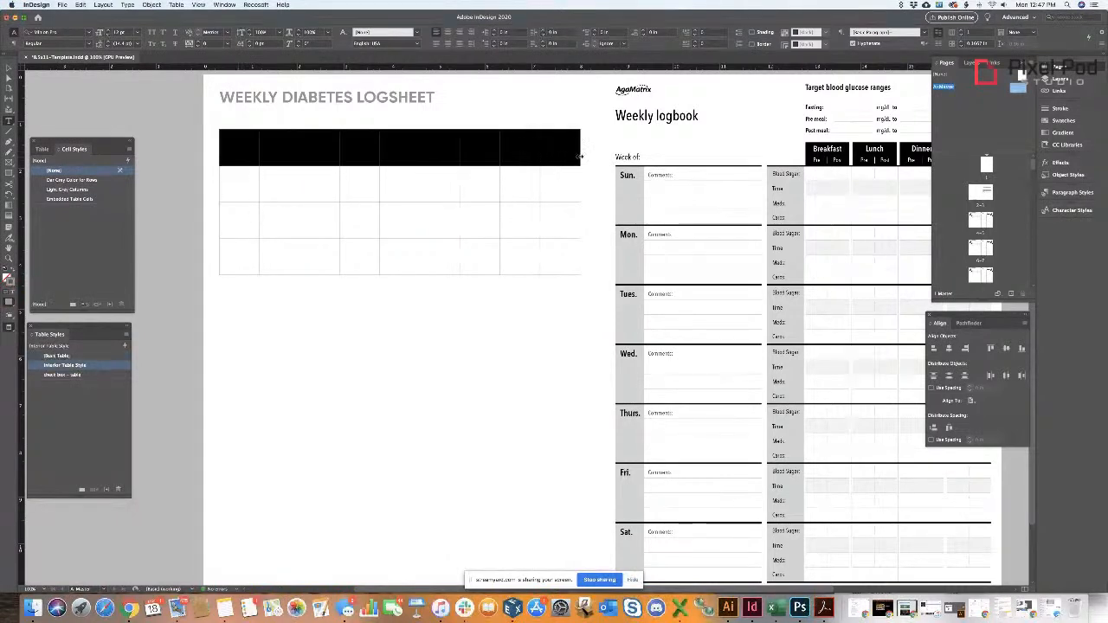
{"action": "left_click", "coordinate": [256, 154]}
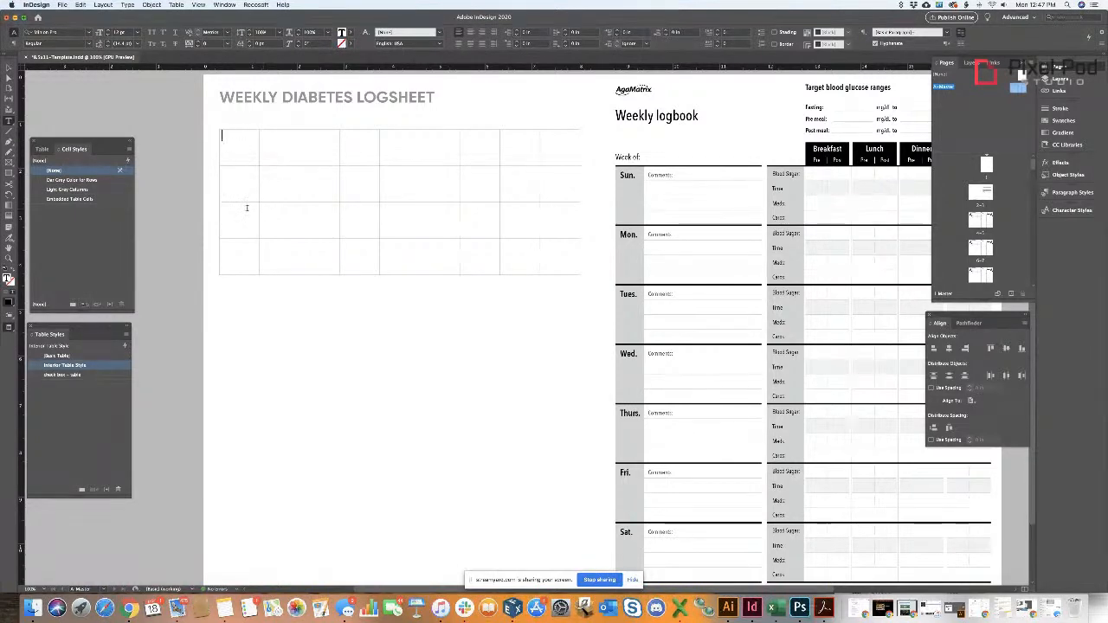
{"action": "left_click", "coordinate": [9, 67]}
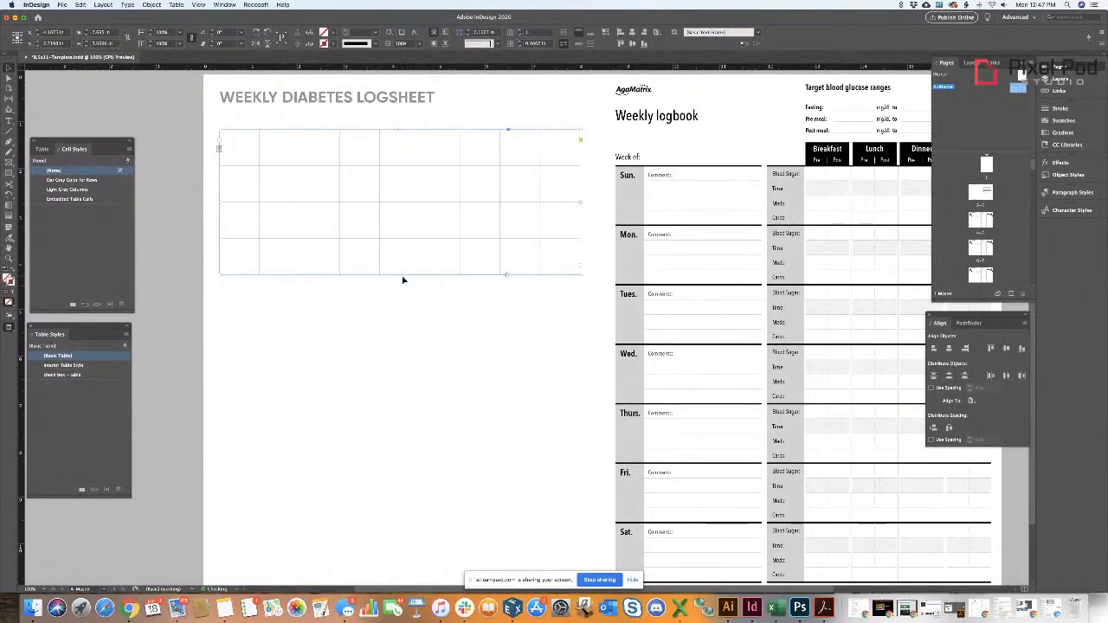
- Select all cells of the table and set their row height to 0.3125 in
{"action": "key", "text": "t"}
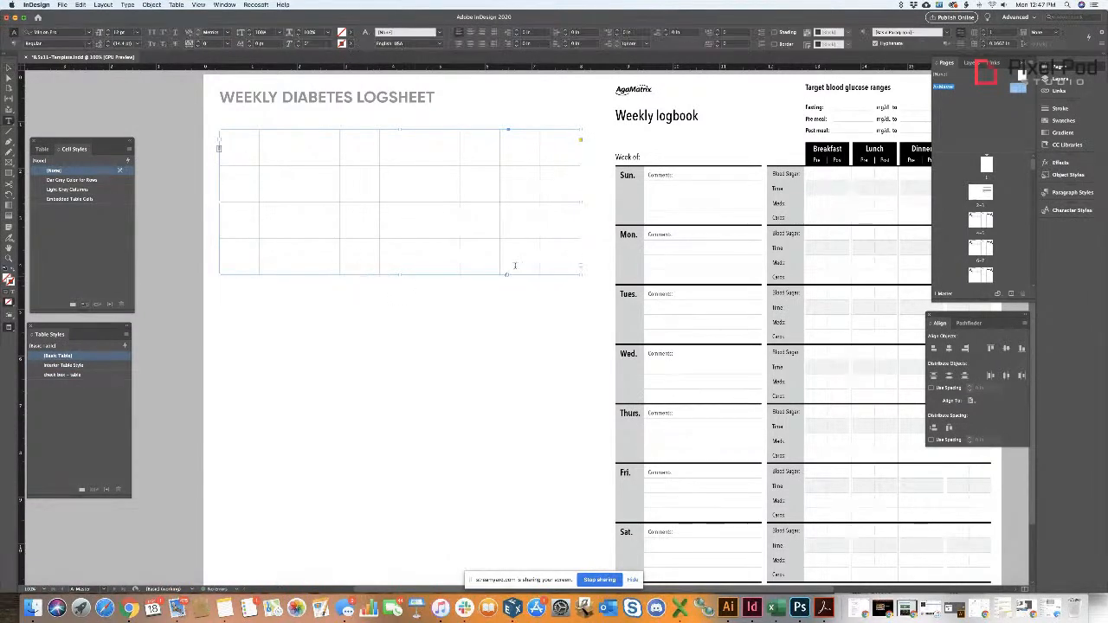
{"action": "left_click_drag", "start_coordinate": [546, 269], "coordinate": [230, 138]}
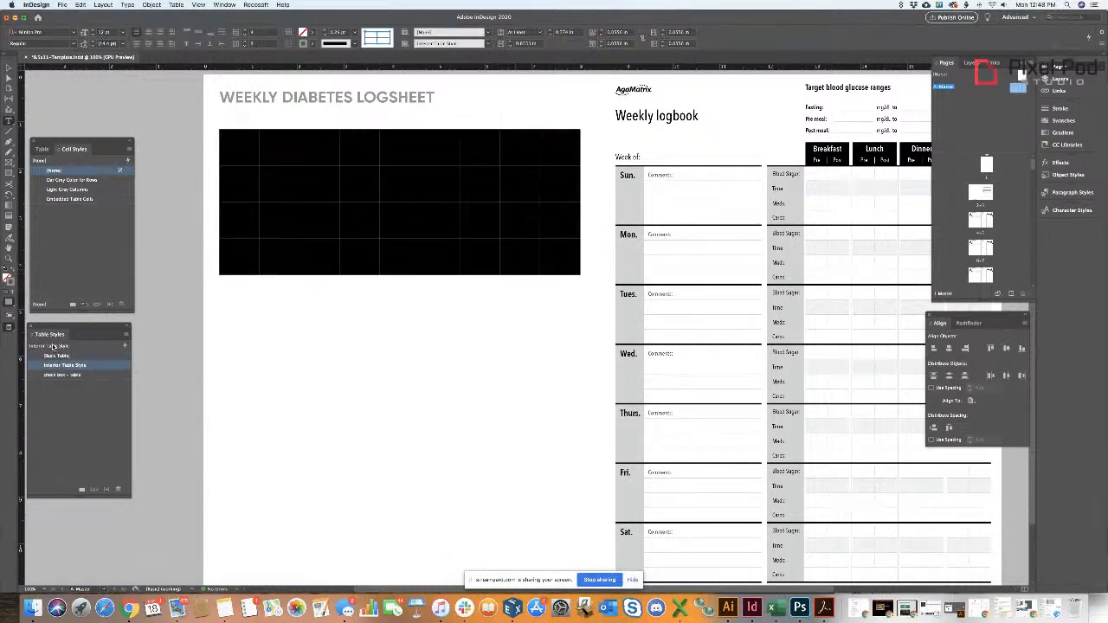
{"action": "left_click", "coordinate": [41, 149]}
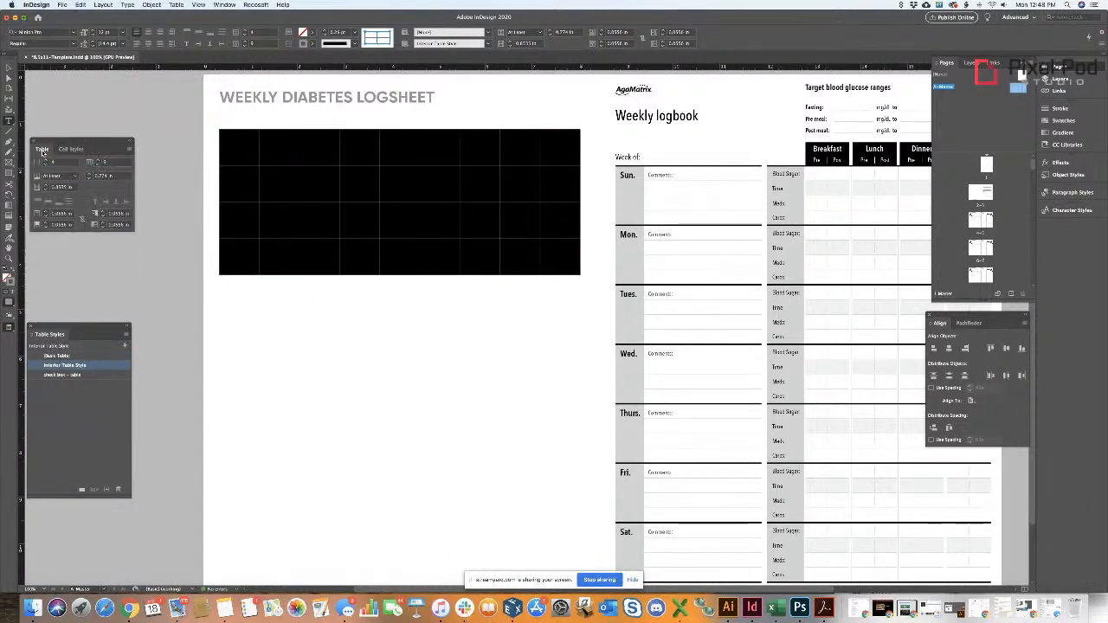
{"action": "left_click", "coordinate": [88, 179]}
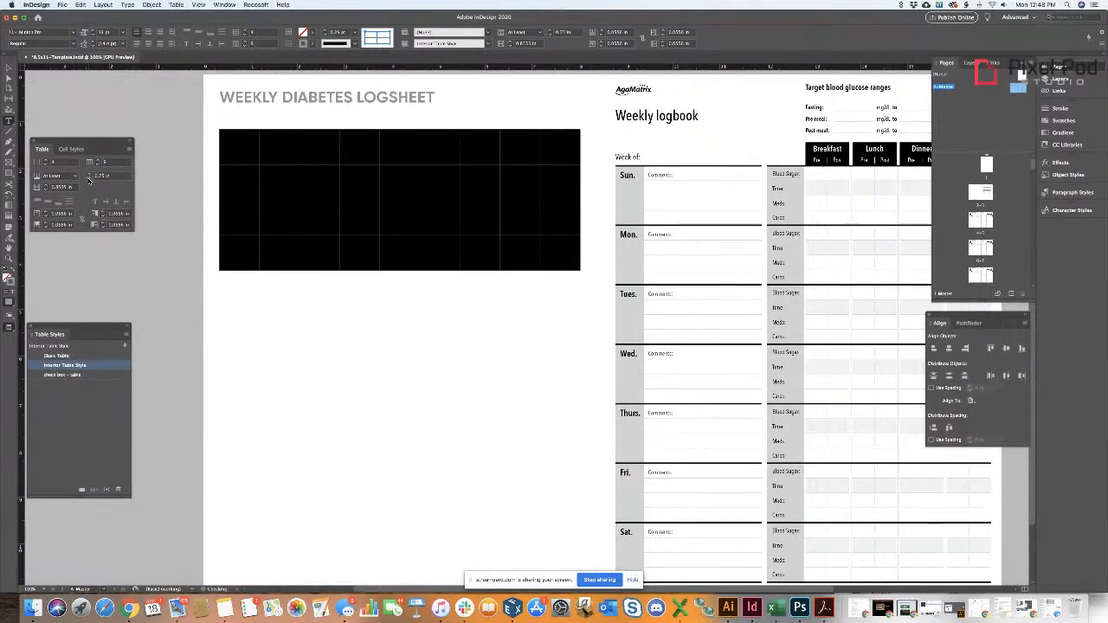
{"action": "left_click", "coordinate": [88, 179]}
{"action": "left_click", "coordinate": [88, 179]}
{"action": "left_click", "coordinate": [88, 179]}
{"action": "left_click", "coordinate": [89, 180]}
{"action": "left_click", "coordinate": [88, 179]}
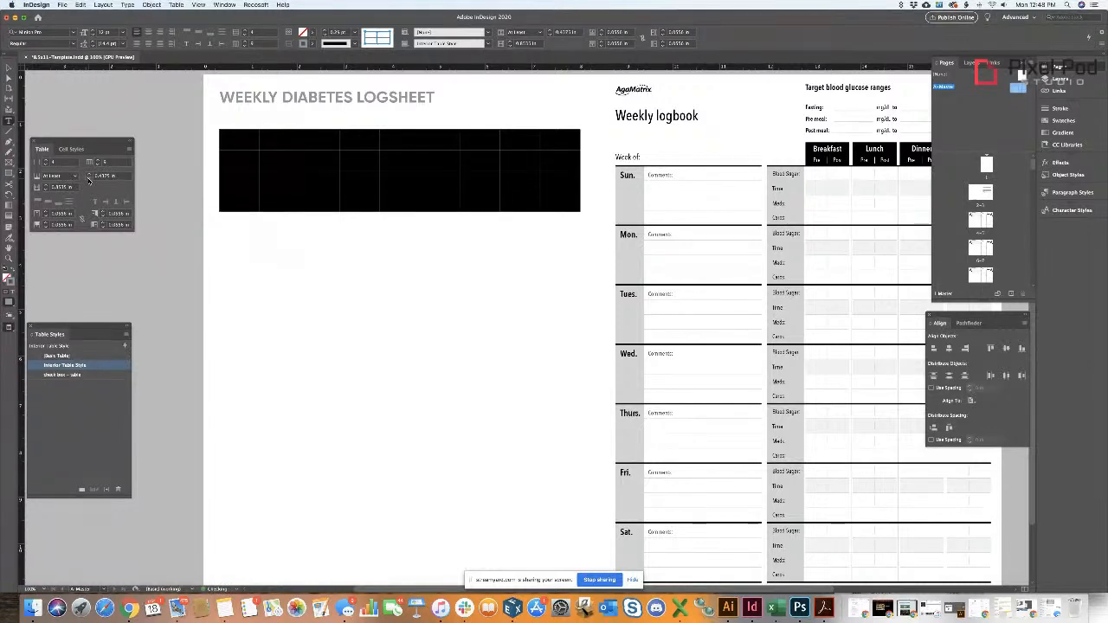
{"action": "left_click", "coordinate": [88, 179]}
{"action": "left_click", "coordinate": [88, 179]}
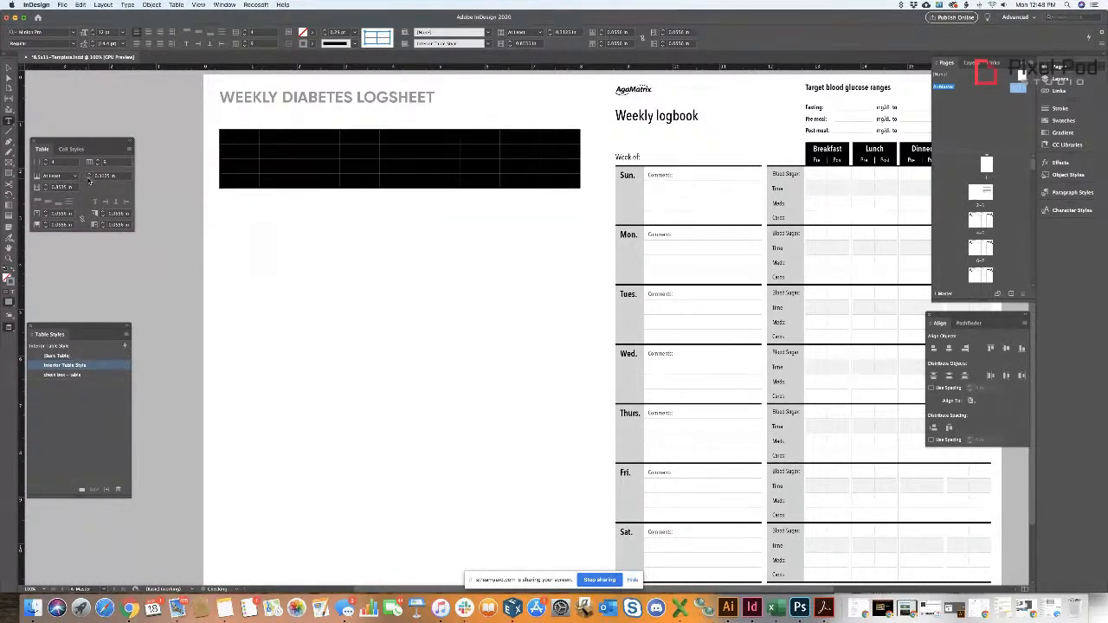
{"action": "left_click", "coordinate": [87, 176]}
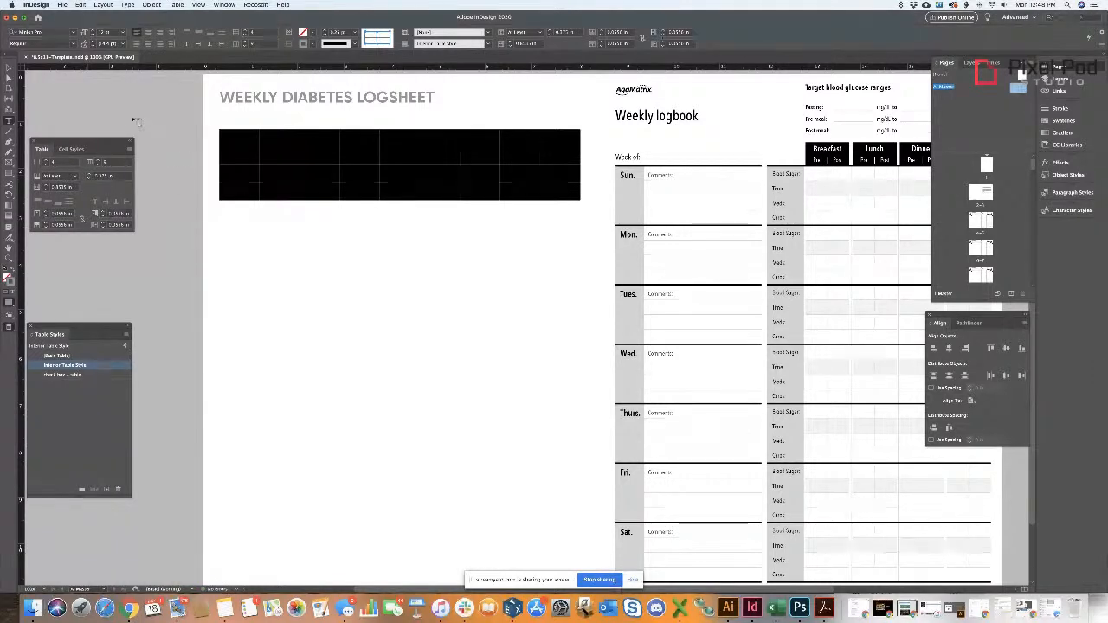
{"action": "left_click", "coordinate": [88, 179]}
- Shorten the text frame to the table's height, about 1.25 in, and move it about 0.8 in further below the WEEKLY DIABETES LOGSHEET title
{"action": "left_click", "coordinate": [9, 71]}
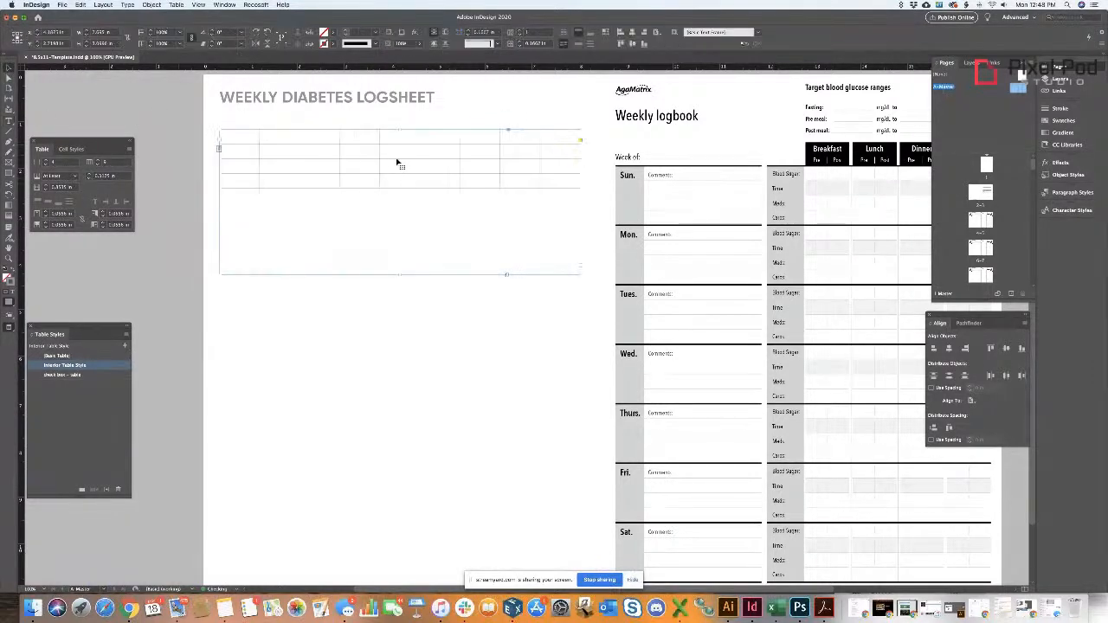
{"action": "left_click_drag", "start_coordinate": [578, 275], "coordinate": [579, 188]}
{"action": "left_click_drag", "start_coordinate": [447, 154], "coordinate": [447, 171]}
{"action": "left_click", "coordinate": [172, 121]}
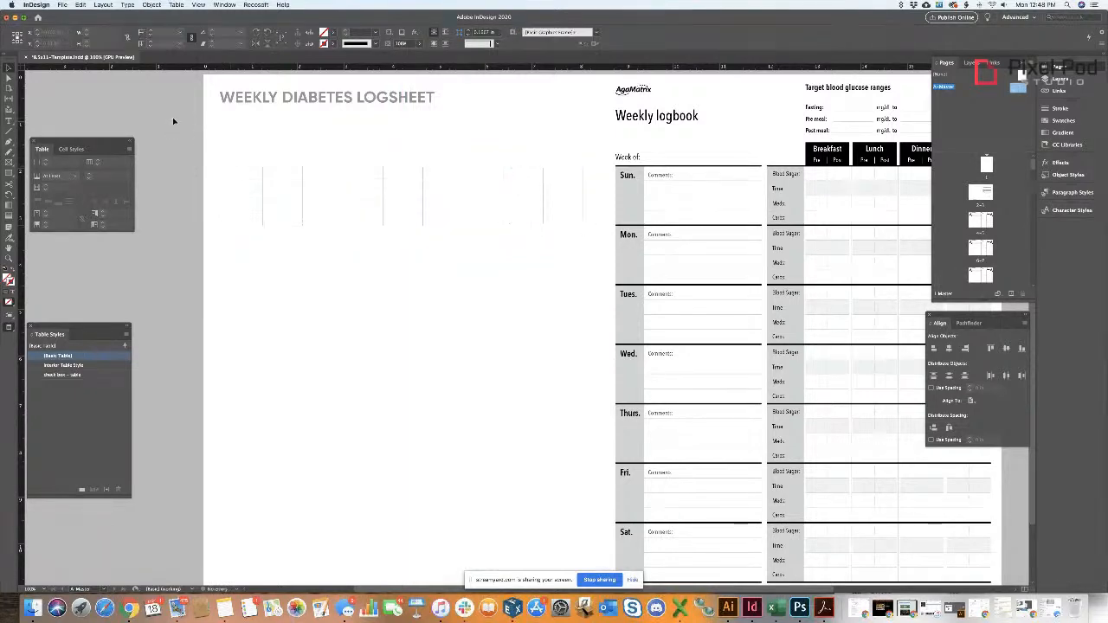
- Enter Blood Sugar as the label in the table's first cell
{"action": "key", "text": "t"}
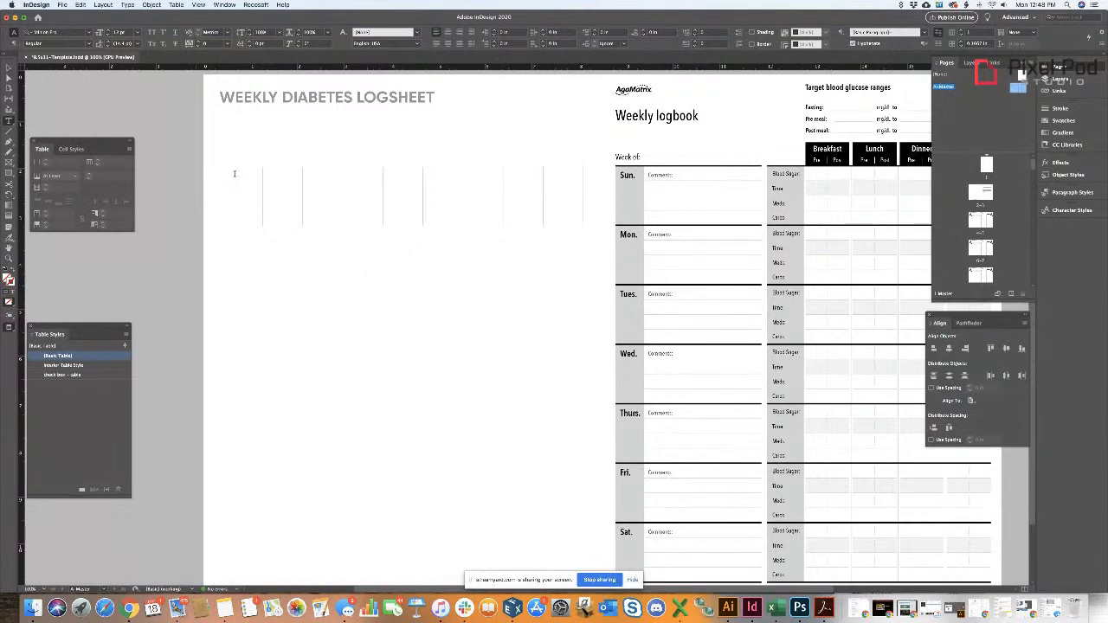
{"action": "left_click", "coordinate": [238, 166]}
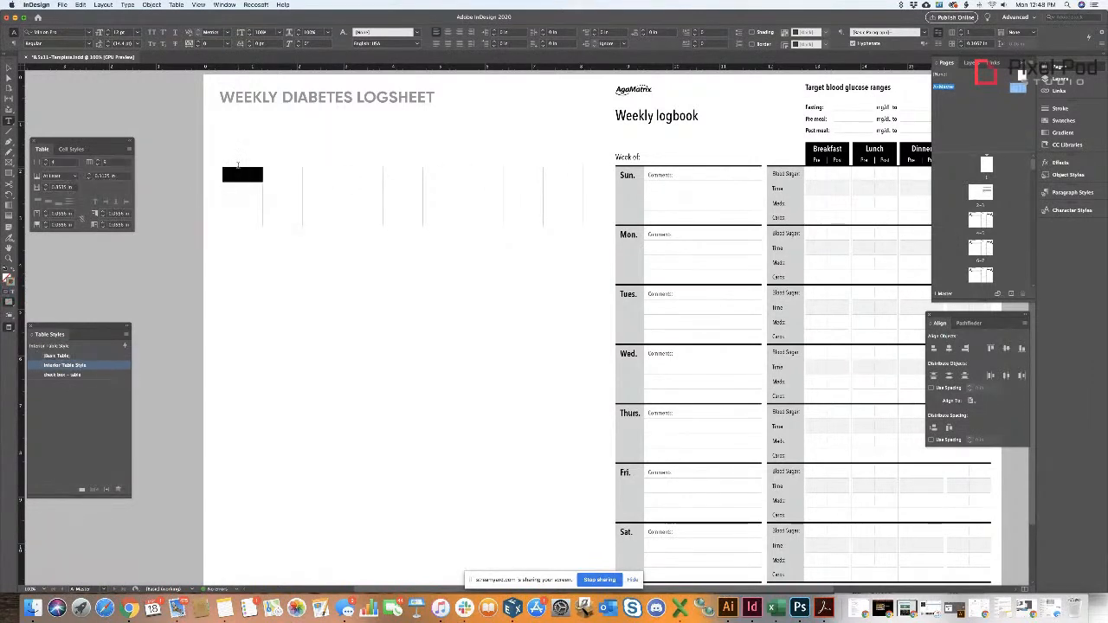
{"action": "key", "text": "m"}
{"action": "key", "text": "o"}
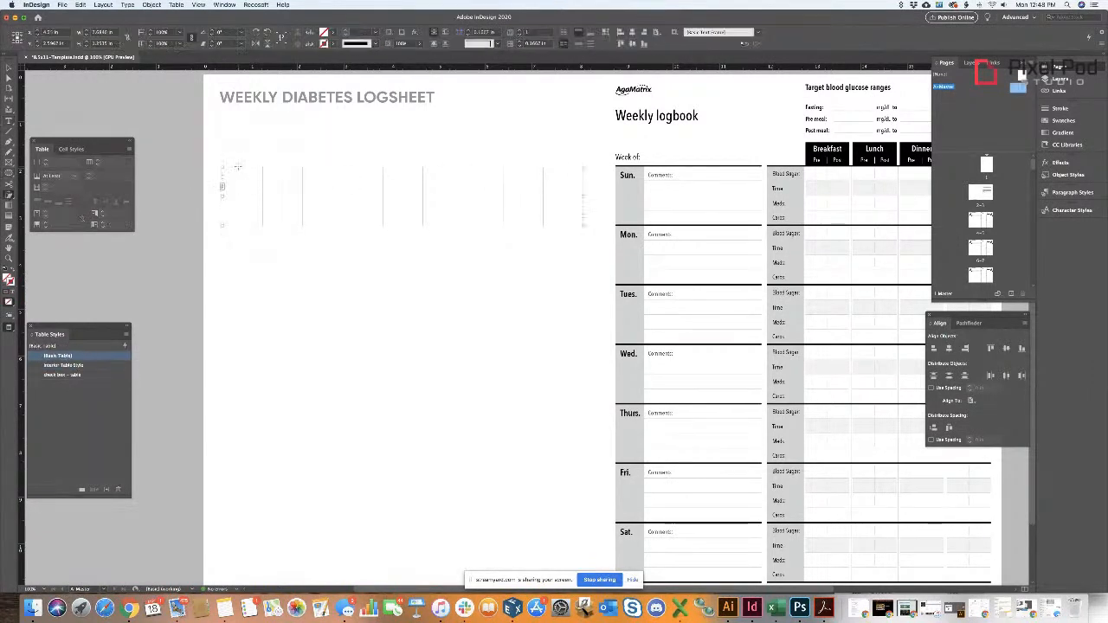
{"action": "left_click", "coordinate": [241, 173]}
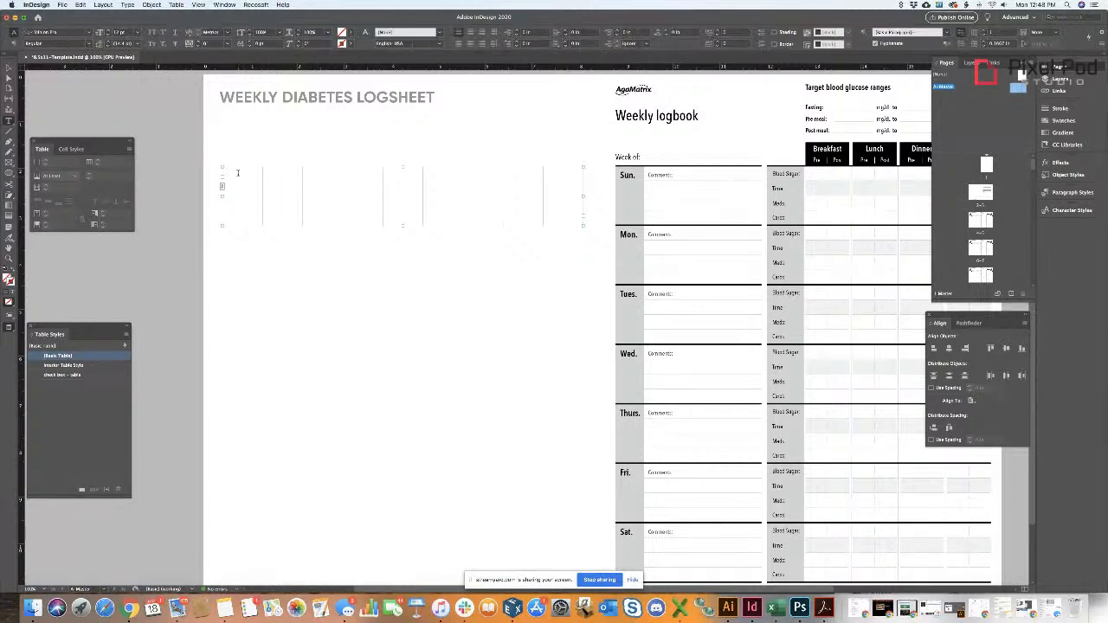
{"action": "type", "text": "b"}
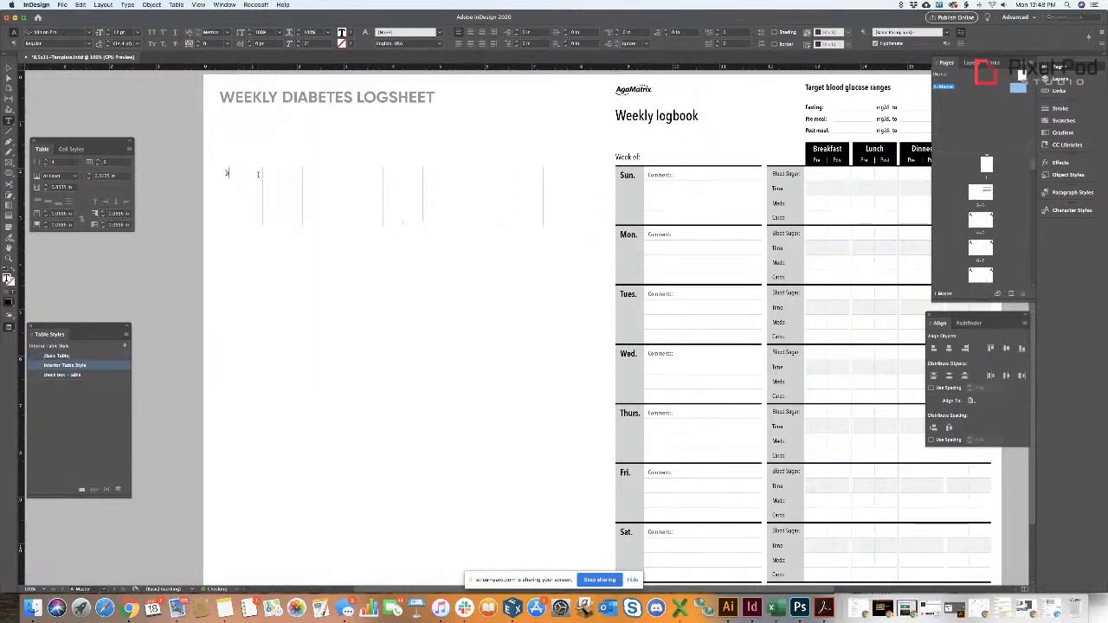
{"action": "type", "text": "lood Sugar"}
{"action": "key", "text": "BackSpace"}
- Select the whole table, try the Text Inside Table and Check Box Text character styles, and apply Form Text
{"action": "left_click_drag", "start_coordinate": [245, 179], "coordinate": [199, 164]}
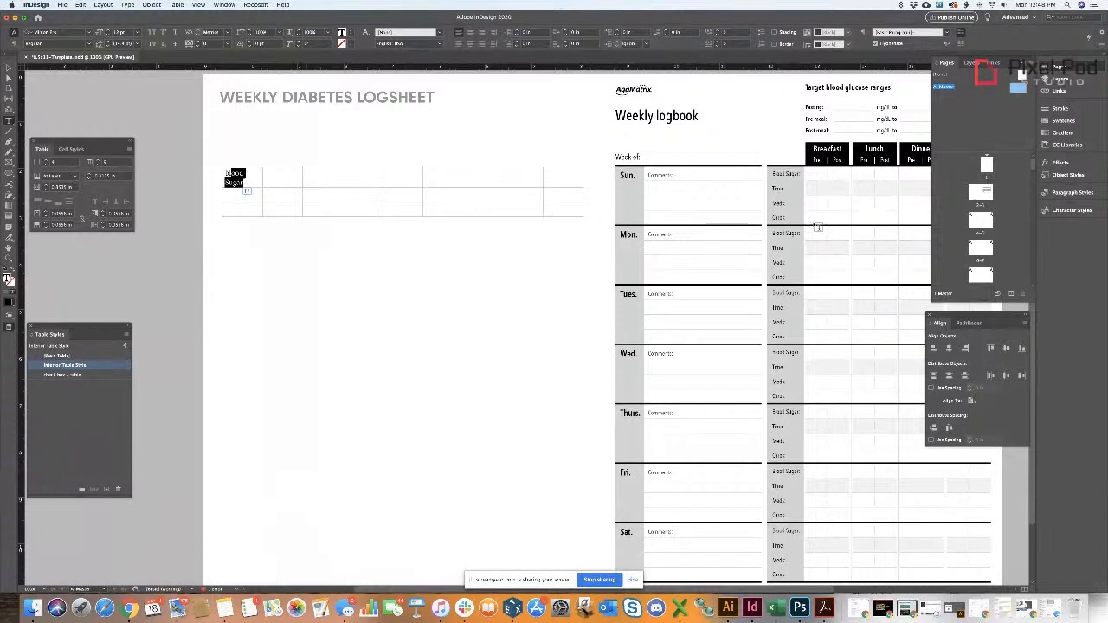
{"action": "left_click", "coordinate": [1076, 211]}
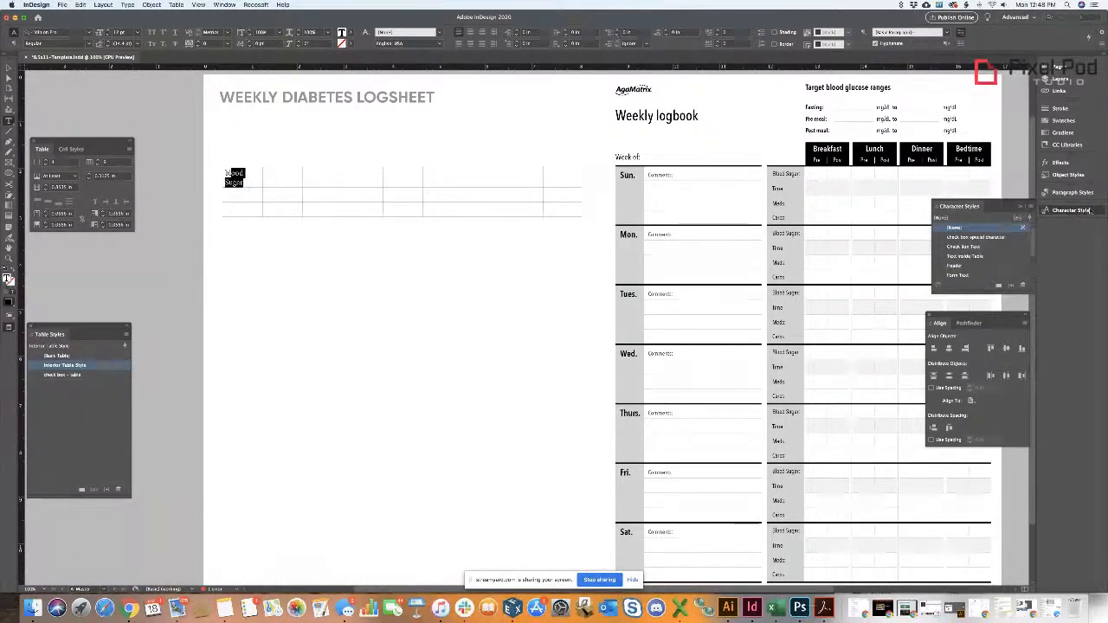
{"action": "left_click", "coordinate": [243, 181]}
{"action": "key", "text": "Escape"}
{"action": "key", "text": "super+a"}
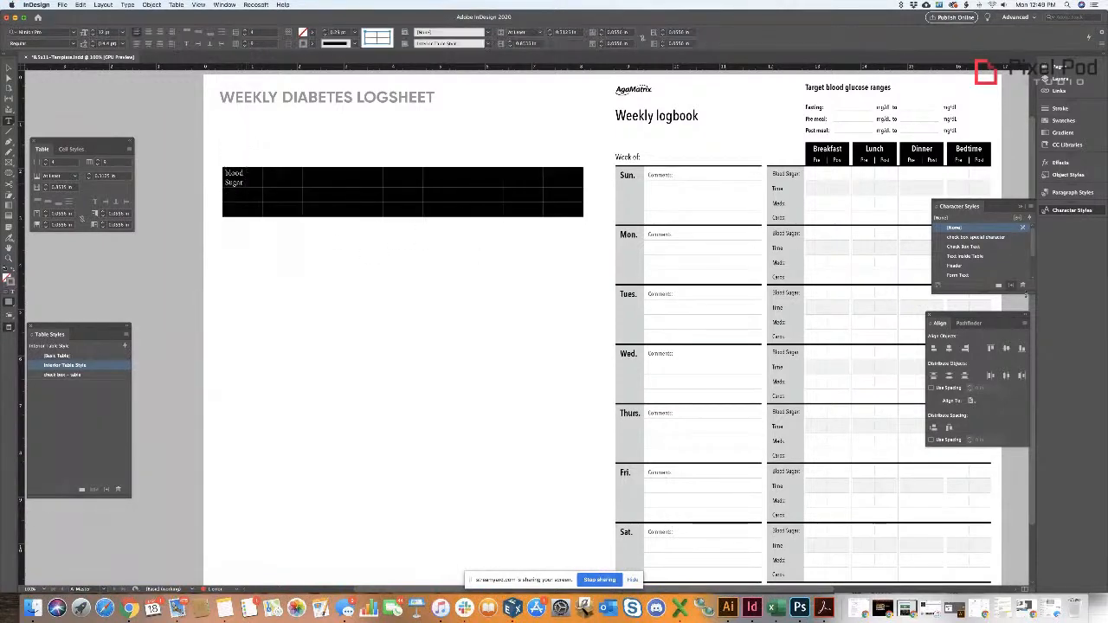
{"action": "left_click", "coordinate": [987, 256]}
{"action": "left_click", "coordinate": [987, 247]}
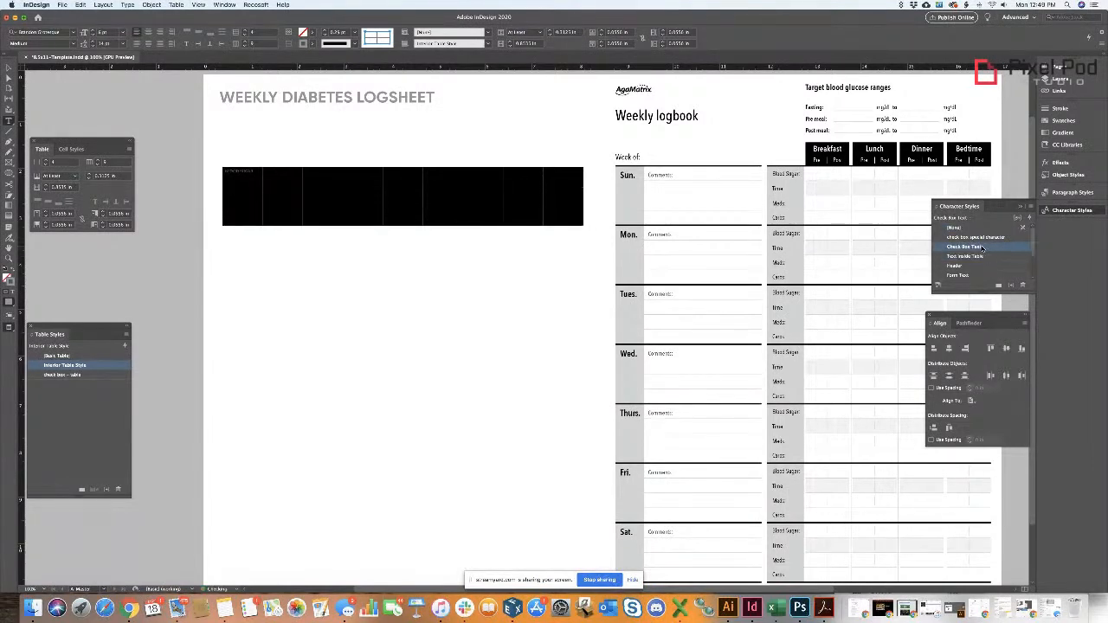
{"action": "left_click_drag", "start_coordinate": [1031, 297], "coordinate": [1029, 336]}
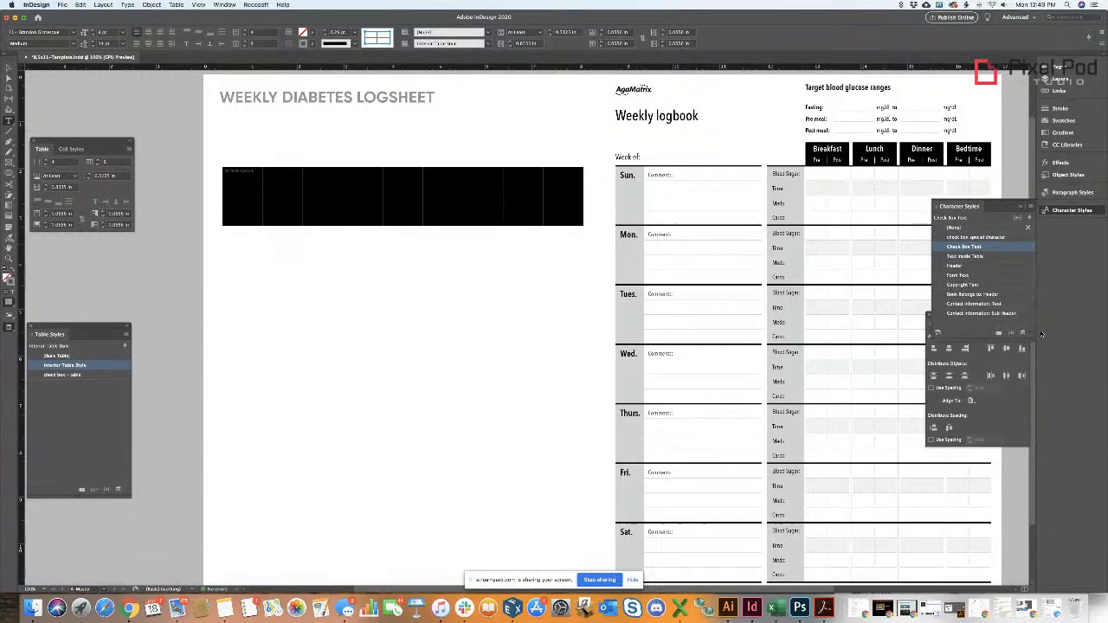
{"action": "left_click", "coordinate": [958, 275]}
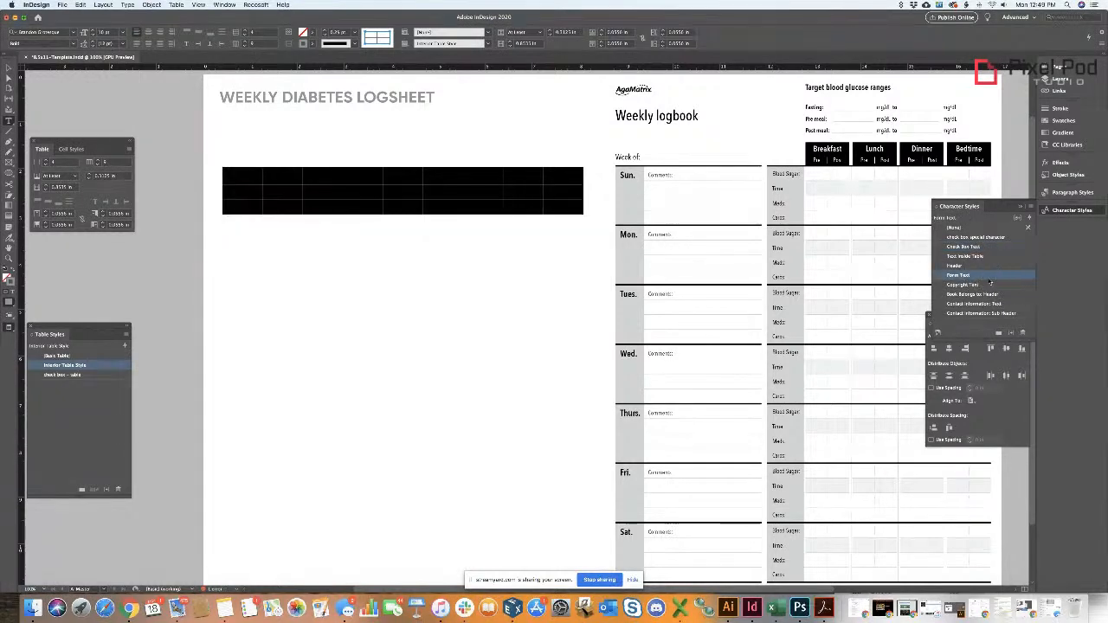
- Set the character color of the Form Text character style to Black
{"action": "double_click", "coordinate": [1021, 276]}
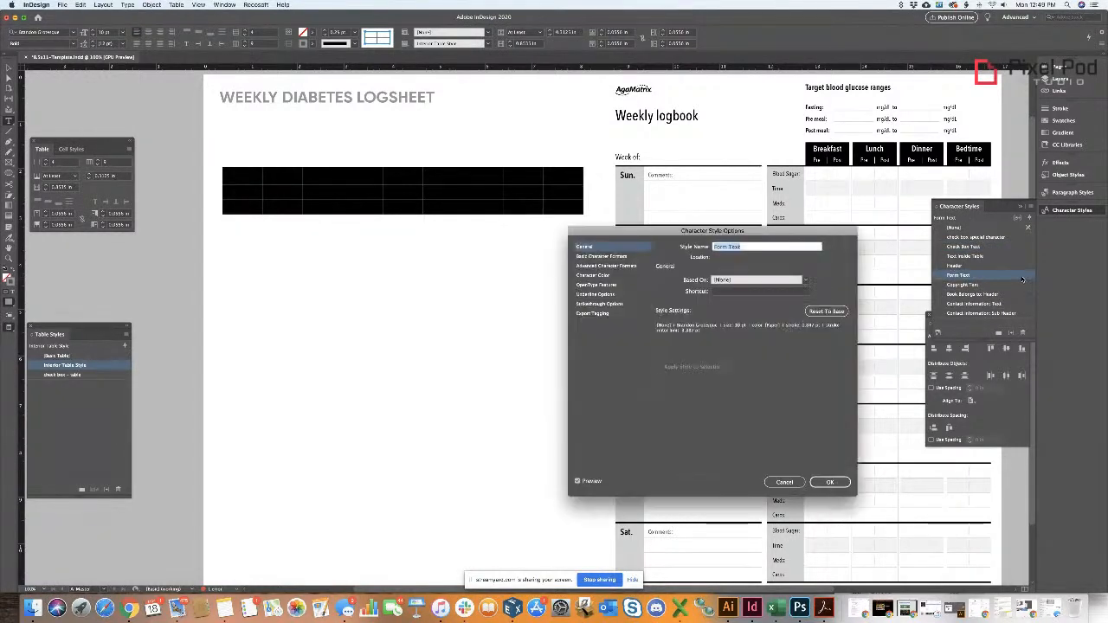
{"action": "left_click", "coordinate": [595, 275]}
{"action": "left_click", "coordinate": [732, 295]}
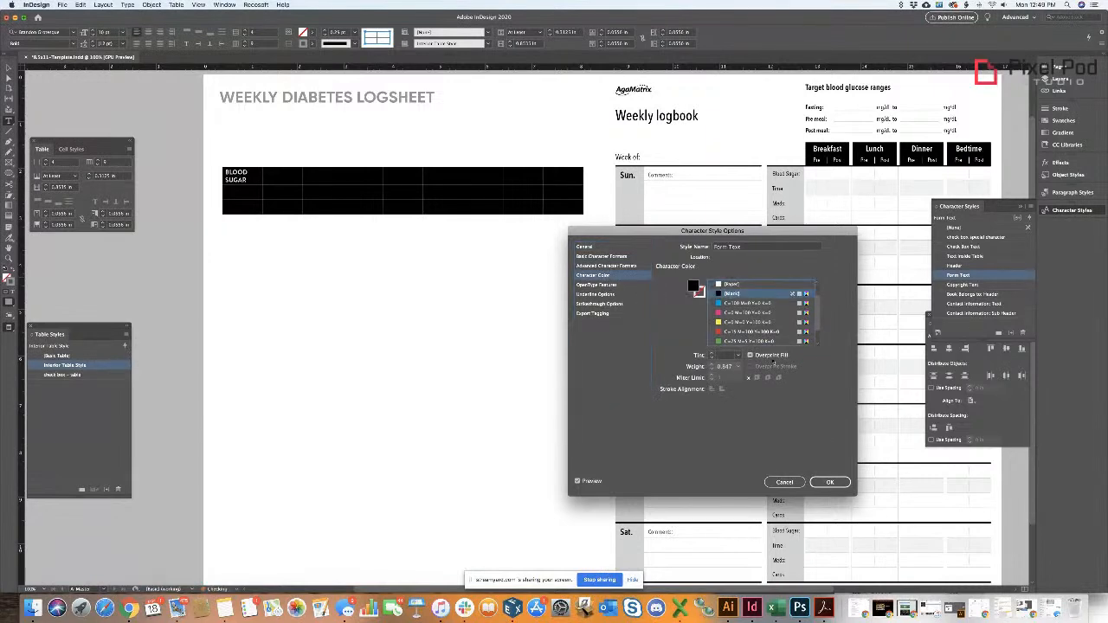
{"action": "left_click", "coordinate": [828, 482]}
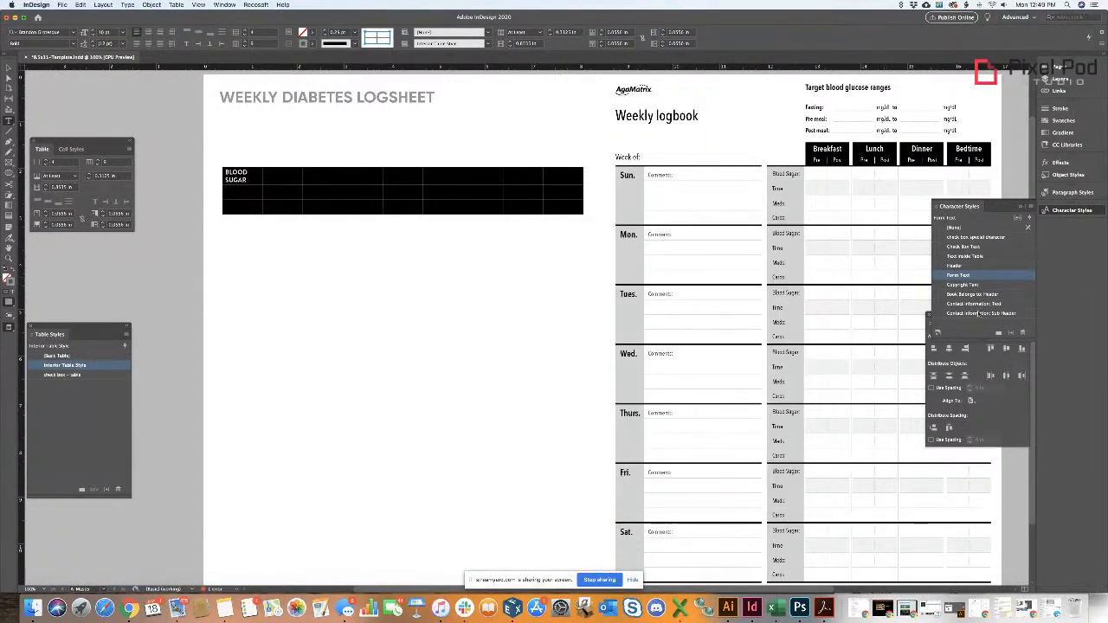
- Reduce the font size of the Form Text character style to 8 pt
{"action": "double_click", "coordinate": [981, 275]}
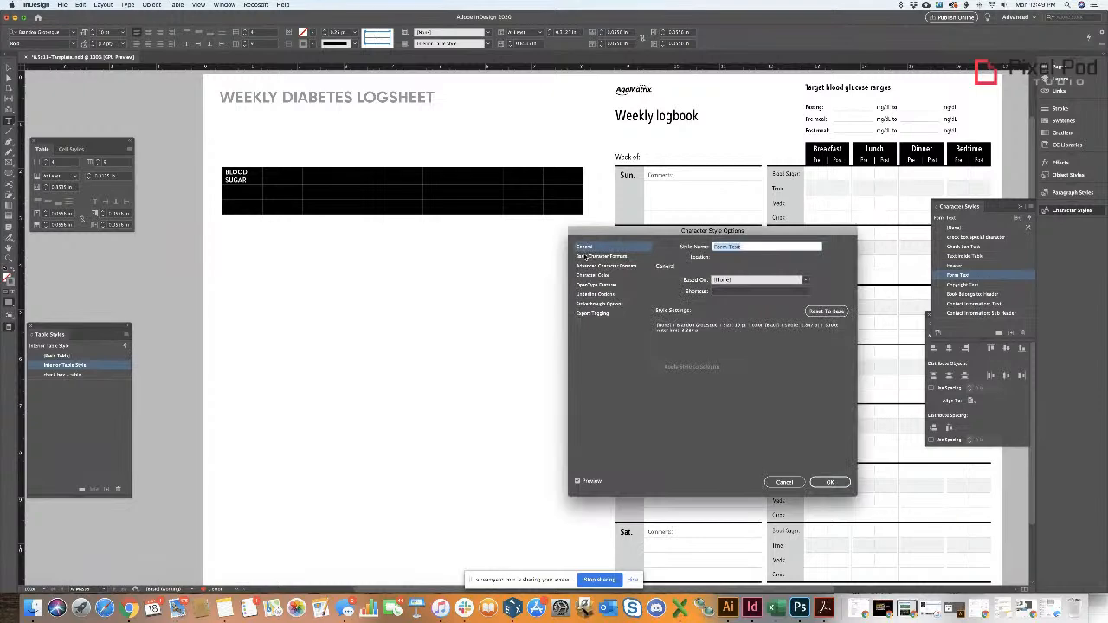
{"action": "left_click", "coordinate": [597, 256]}
{"action": "left_click", "coordinate": [694, 309]}
{"action": "left_click", "coordinate": [695, 310]}
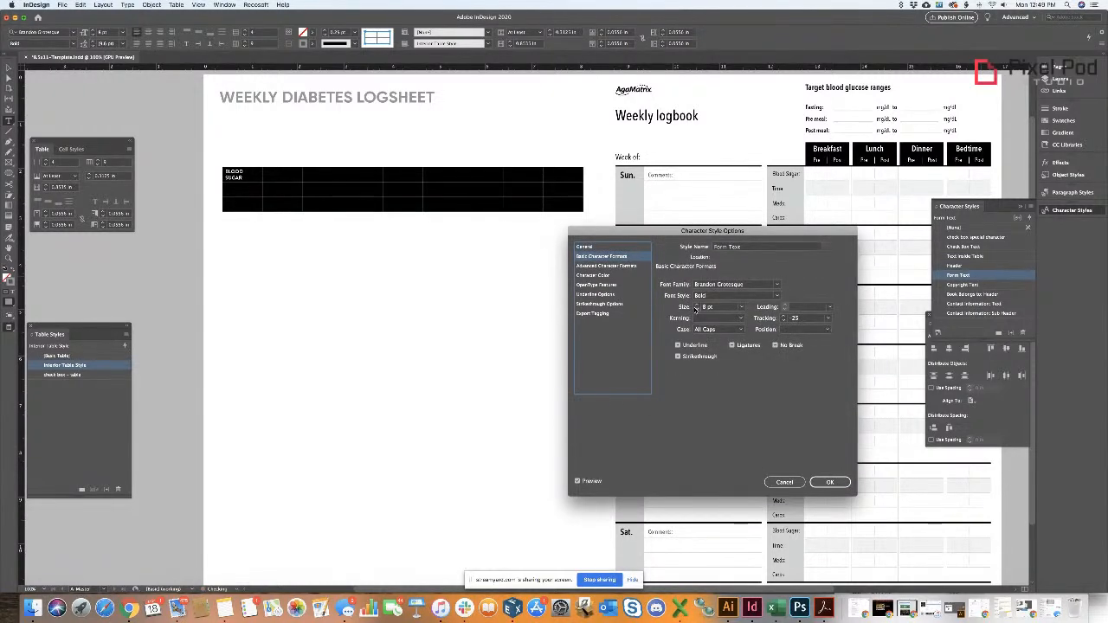
{"action": "left_click", "coordinate": [829, 481]}
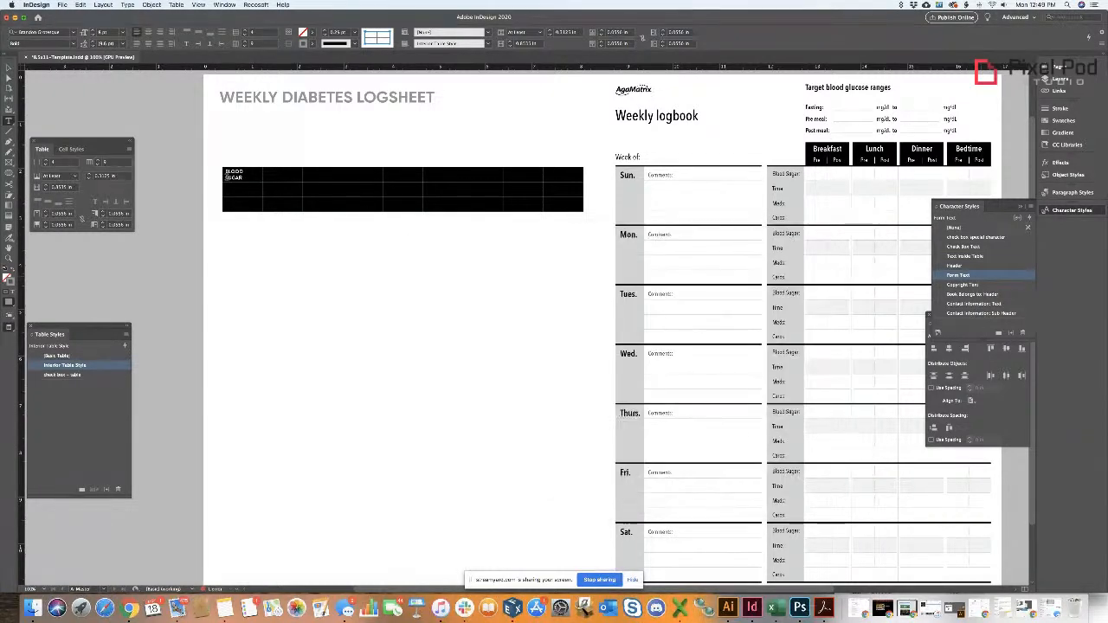
- Widen the first column to about 1.1 in and complete its labels as BLOOD SUGAR:, TIME:, MEDS: and CARBS:
{"action": "left_click", "coordinate": [331, 188]}
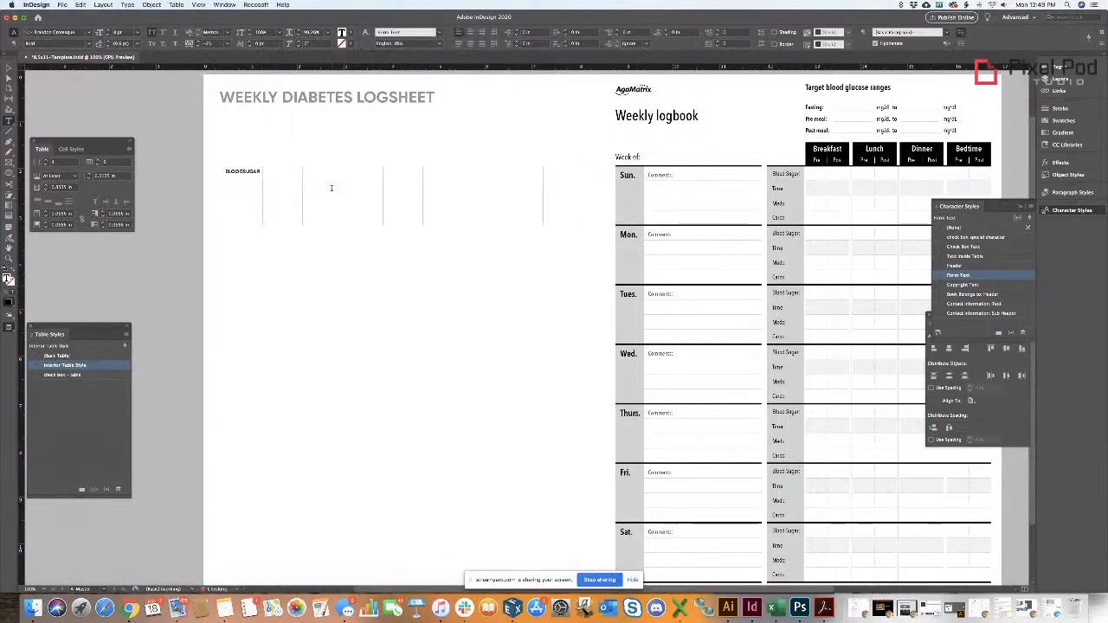
{"action": "left_click_drag", "start_coordinate": [262, 176], "coordinate": [274, 176]}
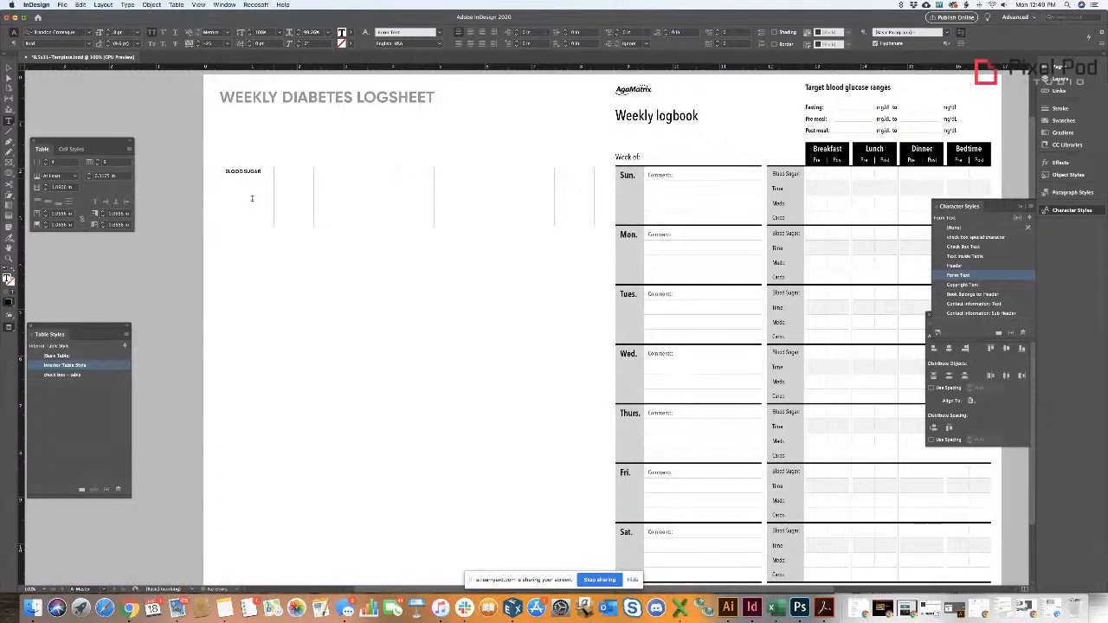
{"action": "type", "text": "TIME"}
{"action": "type", "text": ": "}
{"action": "type", "text": "MEDS"}
{"action": "type", "text": "CAR"}
{"action": "key", "text": "BackSpace"}
- Narrow the second column slightly and apply the Light Grey Columns cell style to the four label cells in the first column
{"action": "left_click_drag", "start_coordinate": [313, 195], "coordinate": [246, 176]}
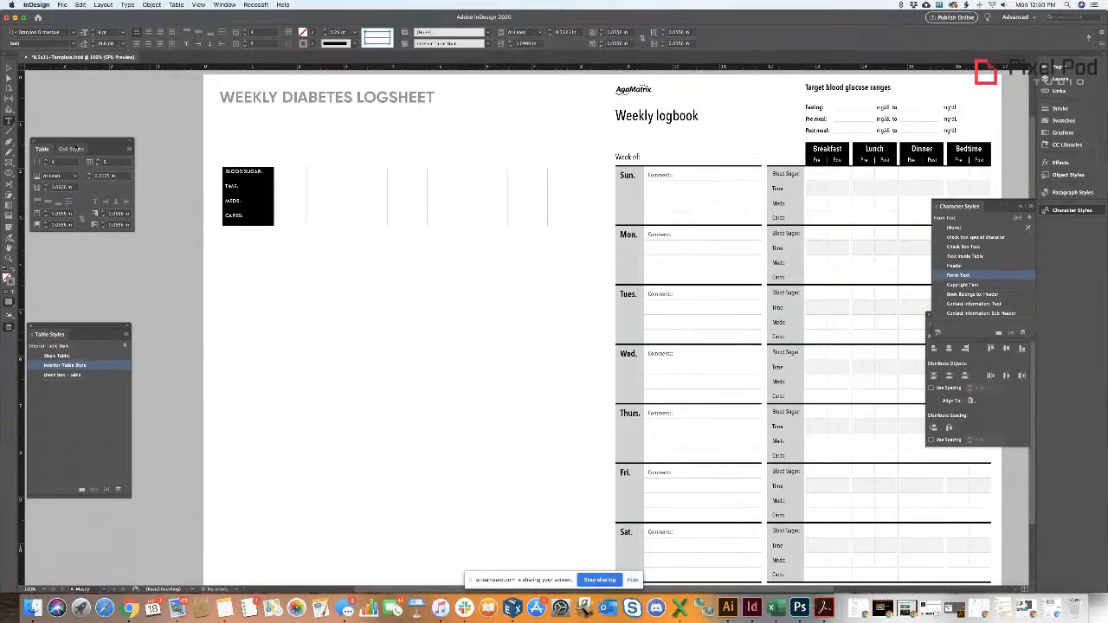
{"action": "left_click", "coordinate": [68, 150]}
{"action": "left_click", "coordinate": [86, 189]}
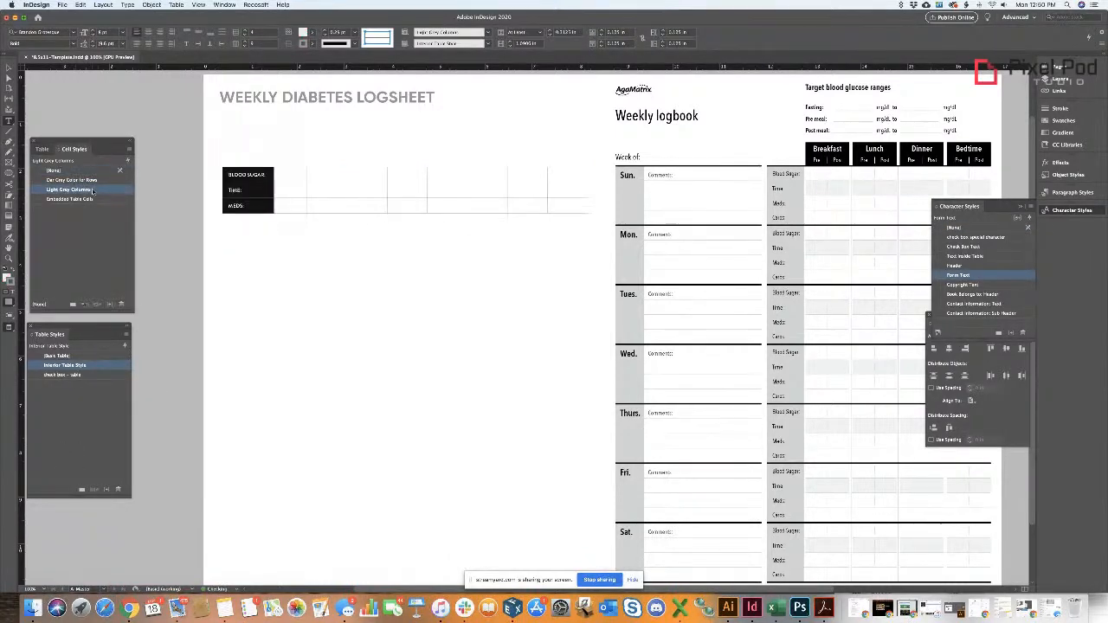
{"action": "left_click", "coordinate": [263, 203]}
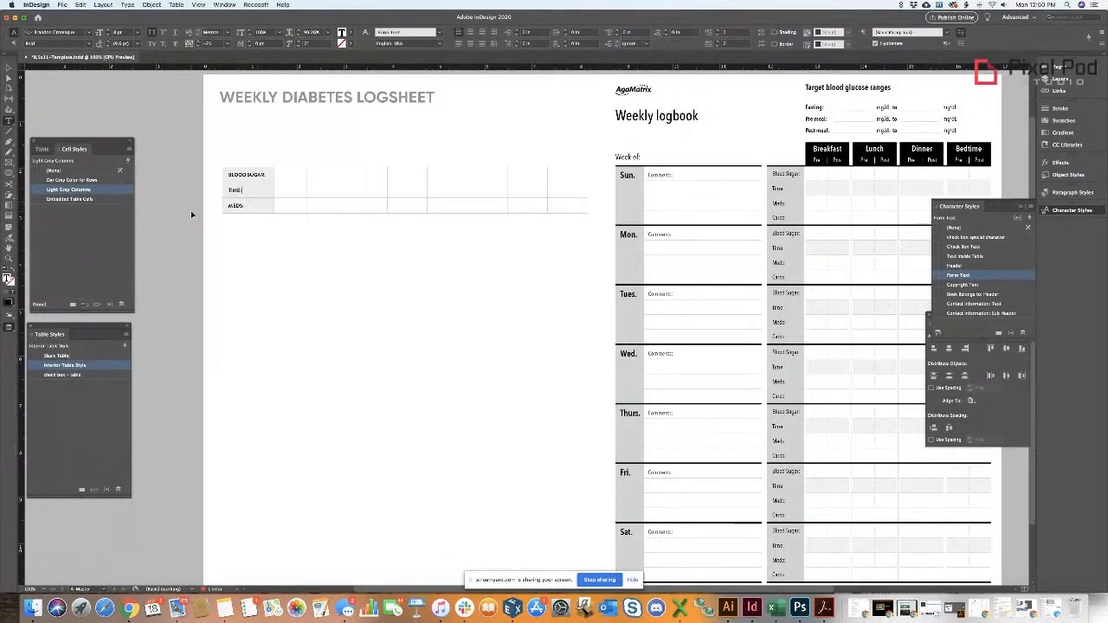
- Extend the table's text frame downward to fit the CARBS: row and reapply the Light Grey Columns style to the label cells
{"action": "key", "text": "Escape"}
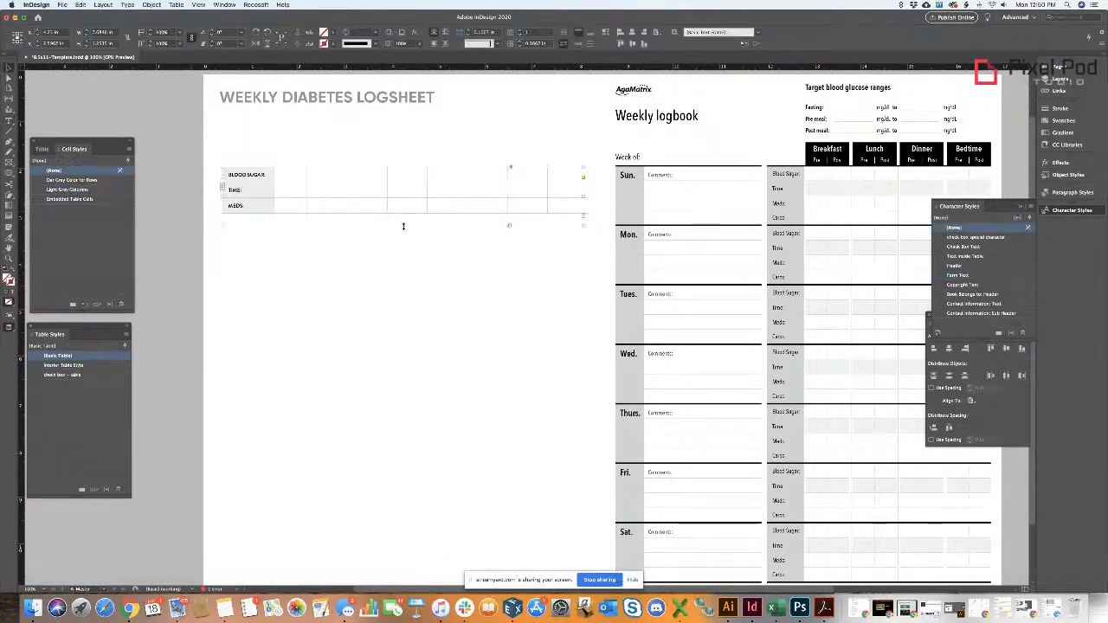
{"action": "left_click_drag", "start_coordinate": [403, 225], "coordinate": [403, 229]}
{"action": "key", "text": "t"}
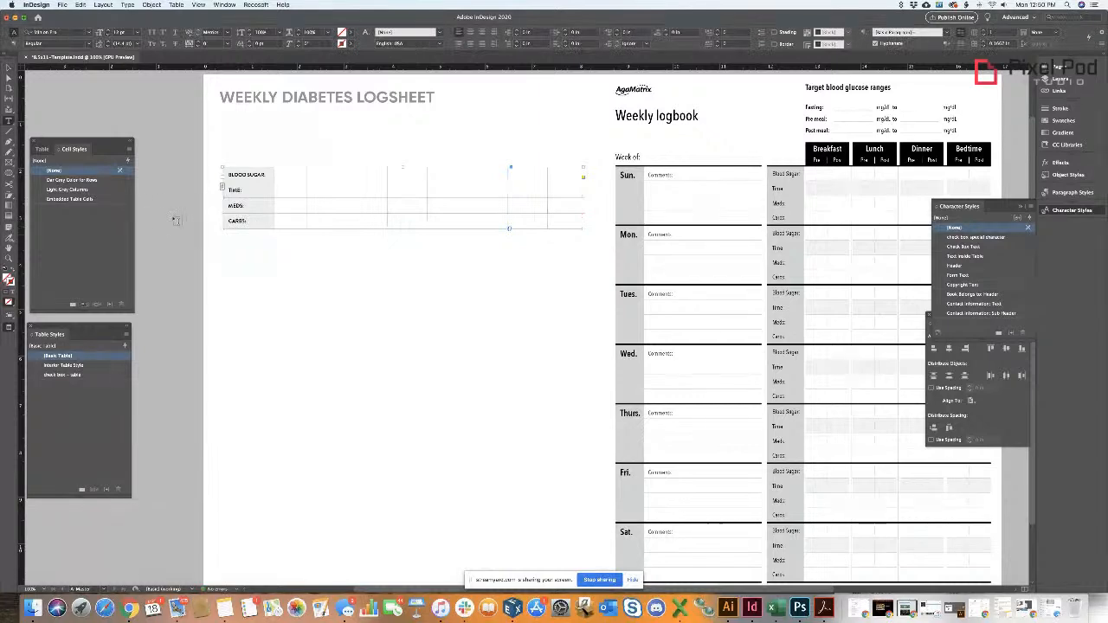
{"action": "left_click_drag", "start_coordinate": [255, 221], "coordinate": [240, 172]}
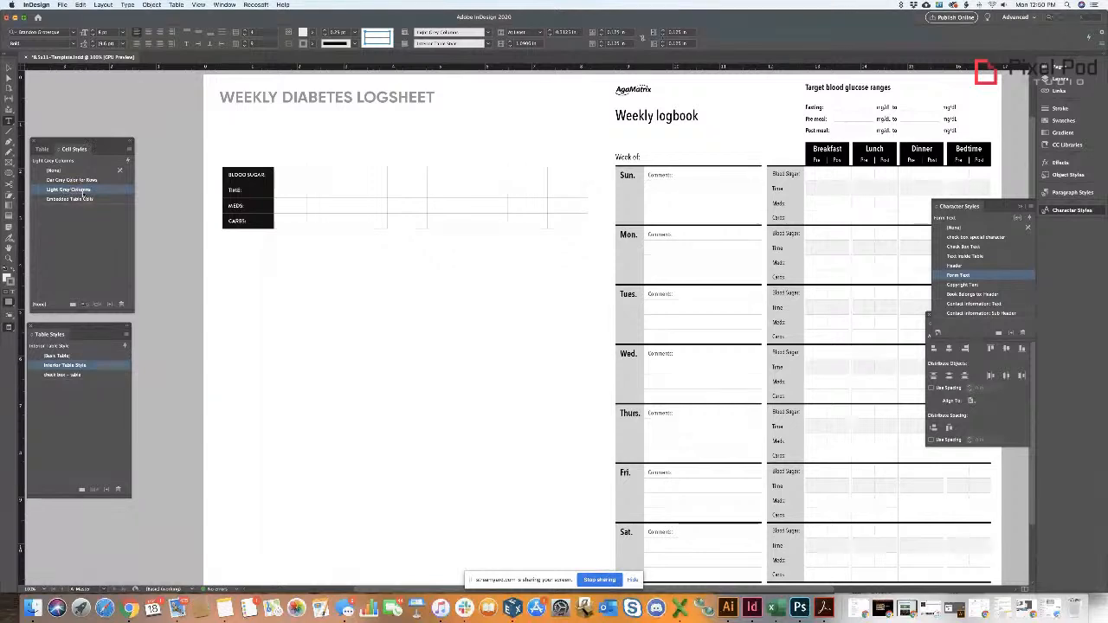
{"action": "left_click", "coordinate": [261, 207]}
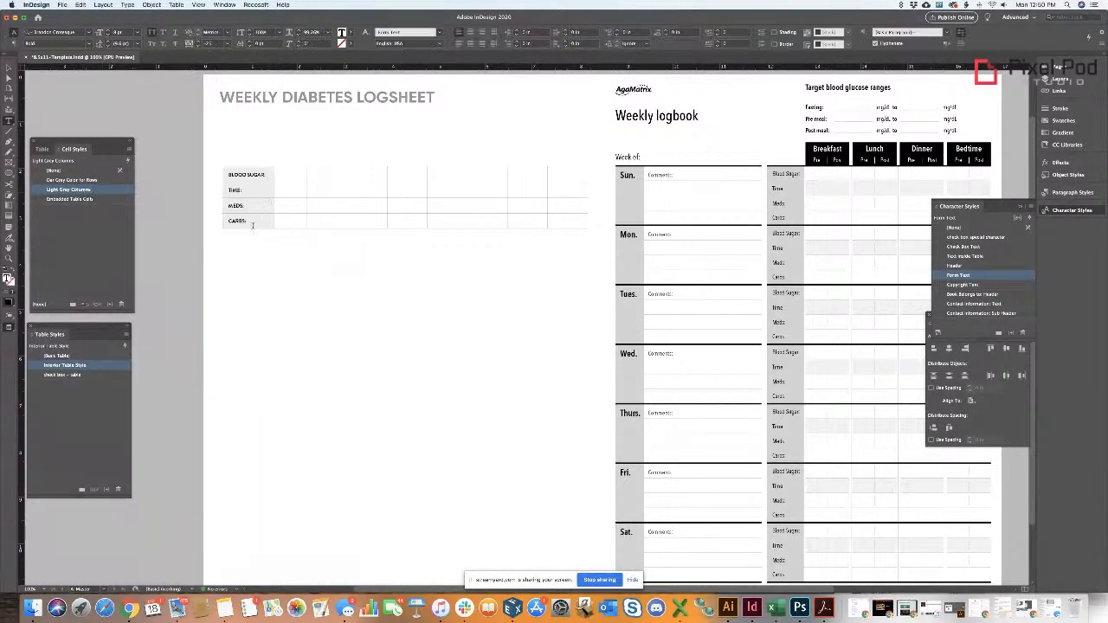
- Widen the second column of the label table slightly and leave text editing
{"action": "left_click_drag", "start_coordinate": [251, 222], "coordinate": [248, 175]}
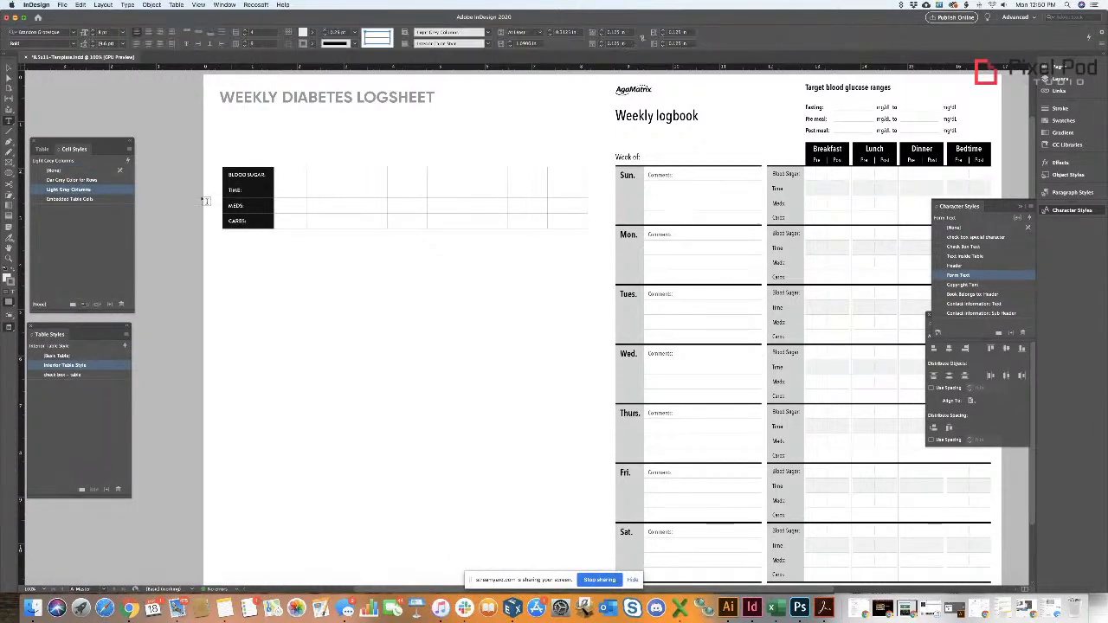
{"action": "left_click", "coordinate": [249, 189]}
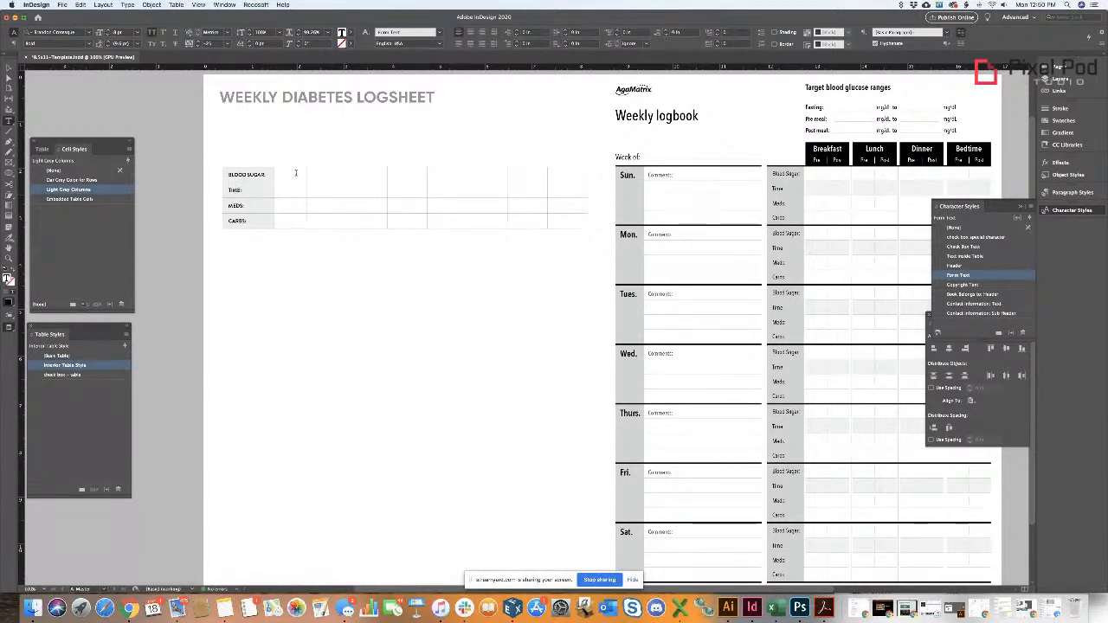
{"action": "left_click_drag", "start_coordinate": [306, 177], "coordinate": [309, 178]}
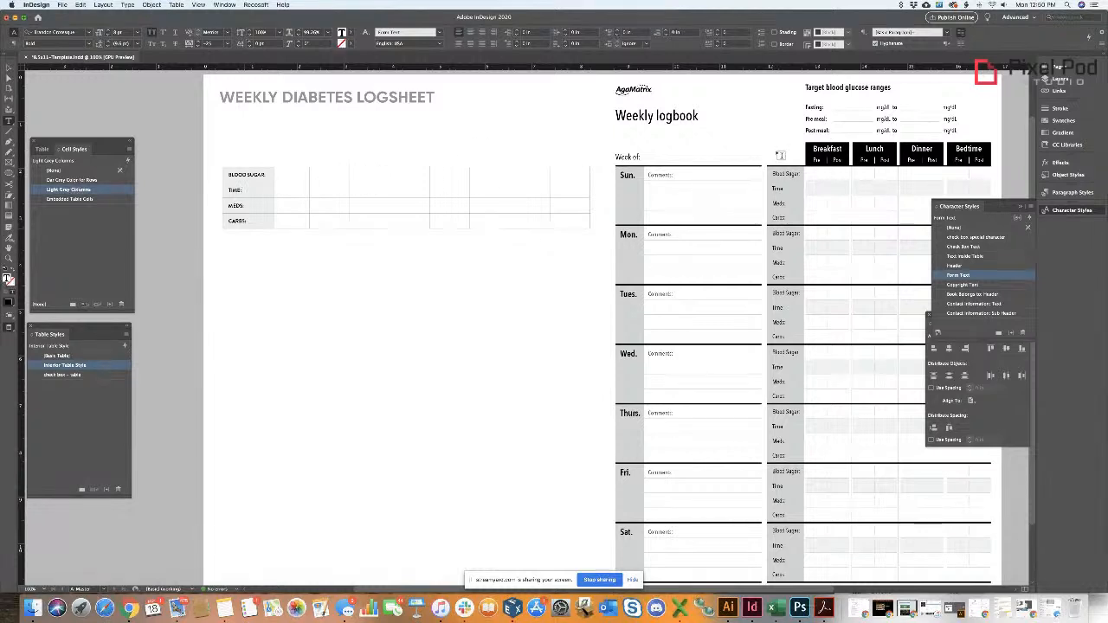
{"action": "key", "text": "Escape"}
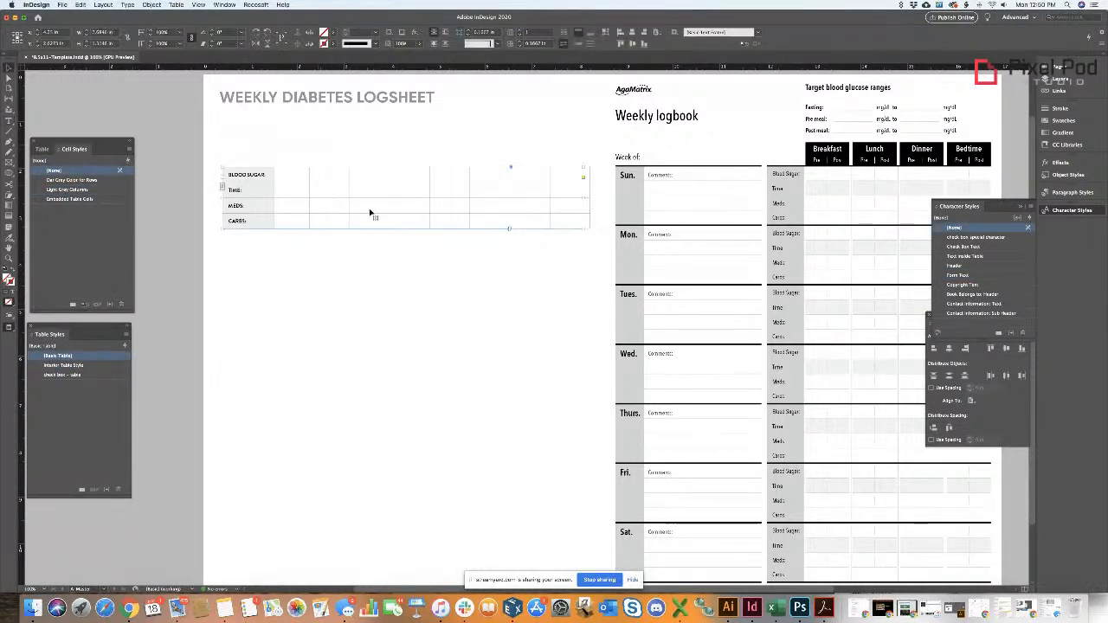
- Duplicate the table frame and arrange the two copies one above the other below the WEEKLY DIABETES LOGSHEET title
{"action": "left_click", "coordinate": [459, 213]}
{"action": "mouse_move", "coordinate": [458, 218]}
{"action": "left_mouse_down"}
{"action": "mouse_move", "coordinate": [457, 154]}
{"action": "mouse_move", "coordinate": [449, 214]}
{"action": "left_mouse_up"}
{"action": "key", "text": "super+z"}
{"action": "left_click_drag", "start_coordinate": [482, 236], "coordinate": [482, 159]}
{"action": "left_click_drag", "start_coordinate": [264, 148], "coordinate": [268, 224]}
{"action": "key", "text": "super+z"}
{"action": "left_click_drag", "start_coordinate": [352, 278], "coordinate": [243, 145]}
{"action": "left_click_drag", "start_coordinate": [243, 146], "coordinate": [243, 206]}
{"action": "left_click", "coordinate": [181, 126]}
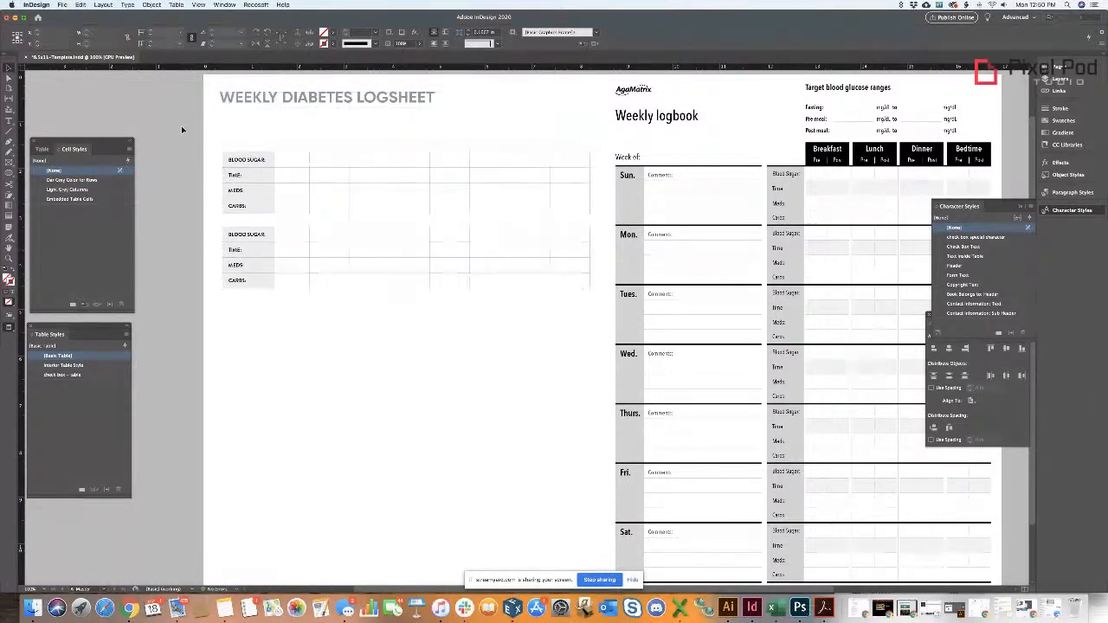
- Clear the labels from the upper table copy and delete its last two rows
{"action": "key", "text": "t"}
{"action": "left_click", "coordinate": [357, 198]}
{"action": "left_click", "coordinate": [247, 152]}
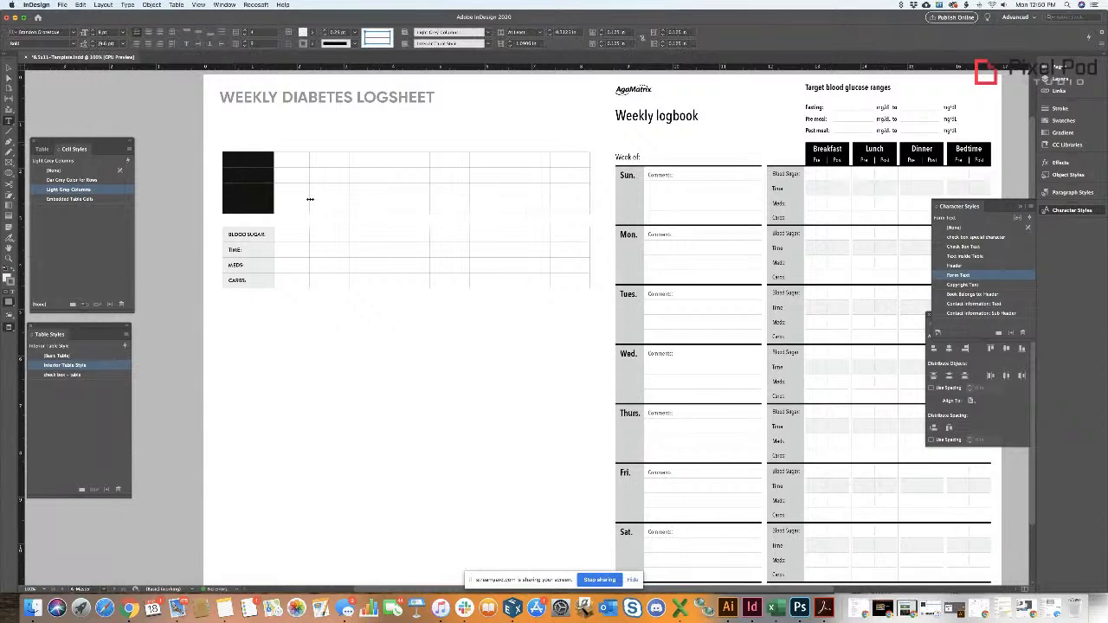
{"action": "left_click_drag", "start_coordinate": [230, 182], "coordinate": [569, 188]}
{"action": "right_click", "coordinate": [569, 187]}
{"action": "mouse_move", "coordinate": [606, 227]}
{"action": "left_click", "coordinate": [693, 228]}
{"action": "left_click", "coordinate": [277, 173]}
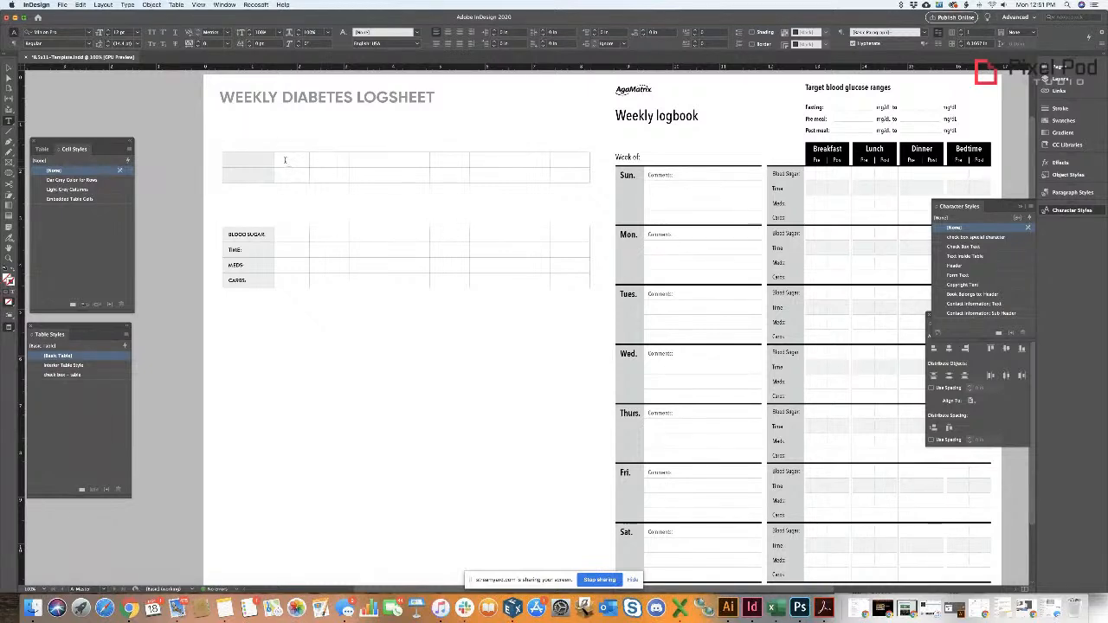
- Merge the first two pairs of blank cells in the upper table's top row, skipping the grey column
{"action": "left_click_drag", "start_coordinate": [284, 160], "coordinate": [323, 163]}
{"action": "right_click", "coordinate": [324, 163]}
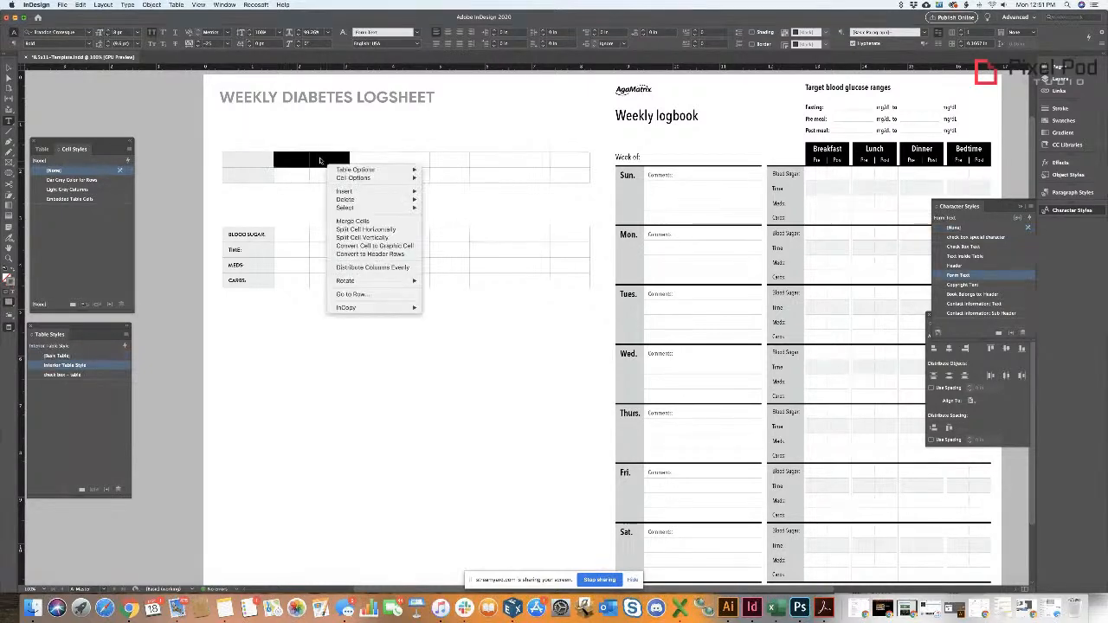
{"action": "left_click", "coordinate": [354, 220]}
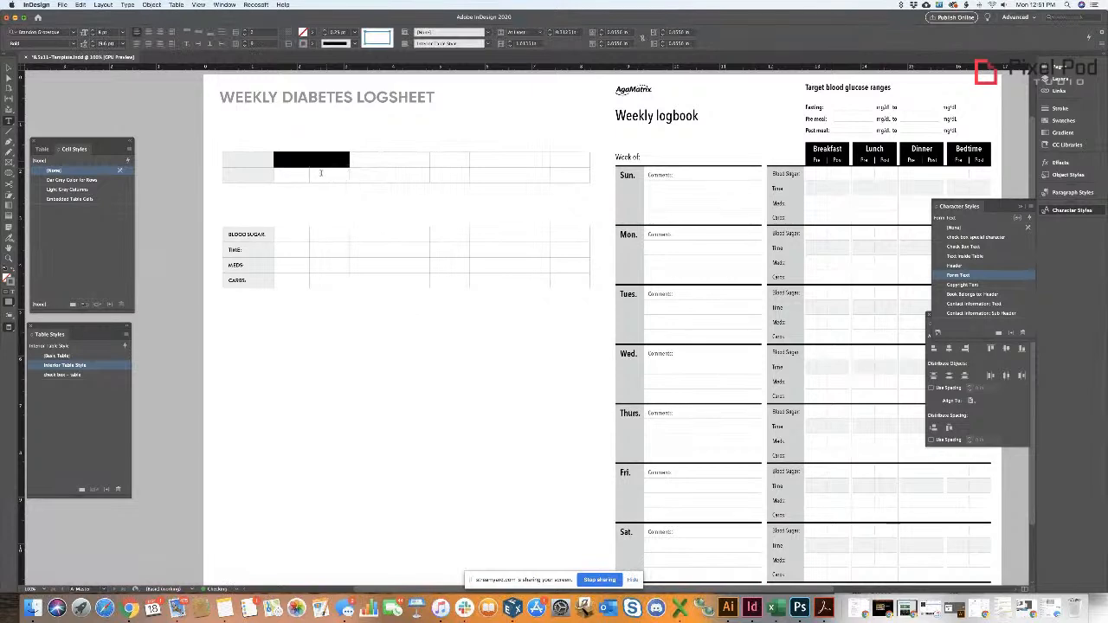
{"action": "left_click_drag", "start_coordinate": [381, 161], "coordinate": [407, 159]}
{"action": "right_click", "coordinate": [407, 157]}
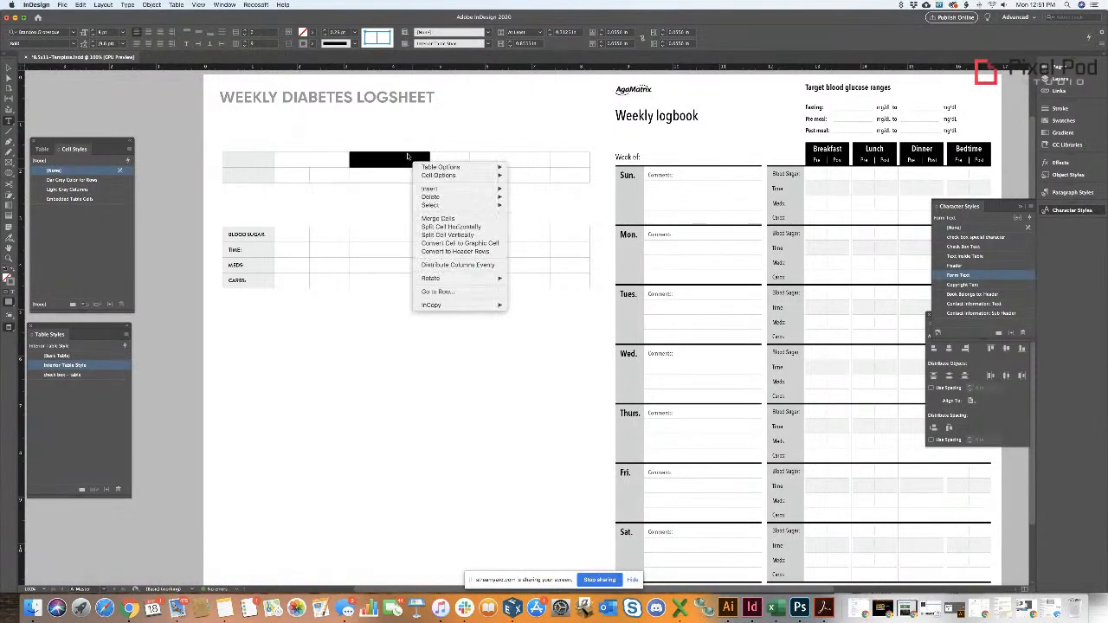
{"action": "left_click", "coordinate": [437, 218]}
- Merge the last two pairs of cells in the upper table's top row
{"action": "left_click", "coordinate": [453, 158]}
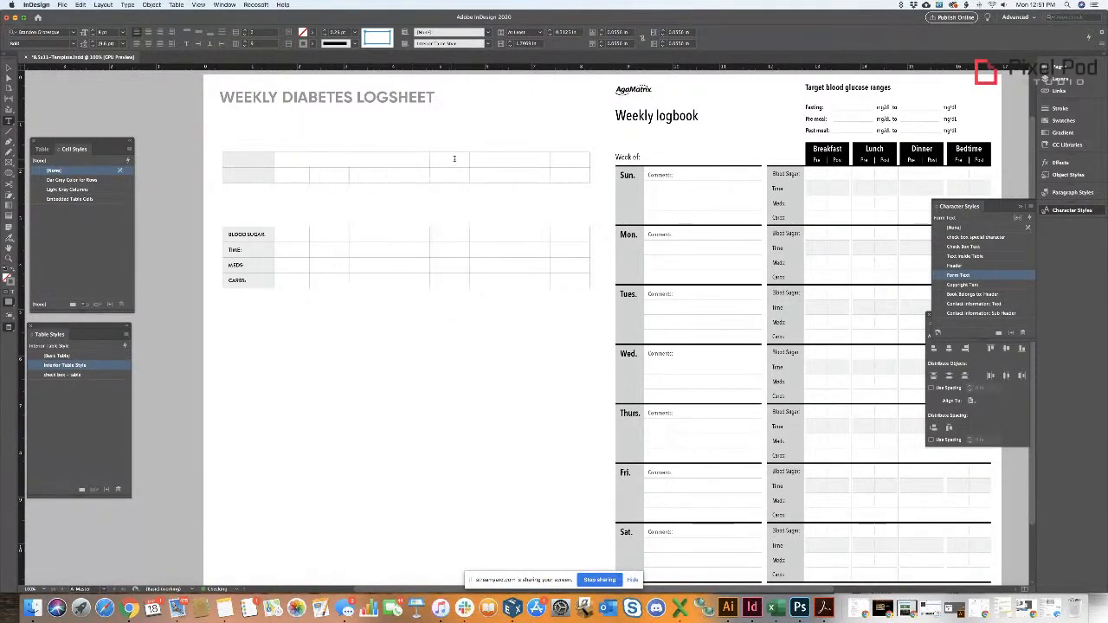
{"action": "left_click_drag", "start_coordinate": [453, 159], "coordinate": [494, 158]}
{"action": "right_click", "coordinate": [494, 157]}
{"action": "left_click", "coordinate": [530, 222]}
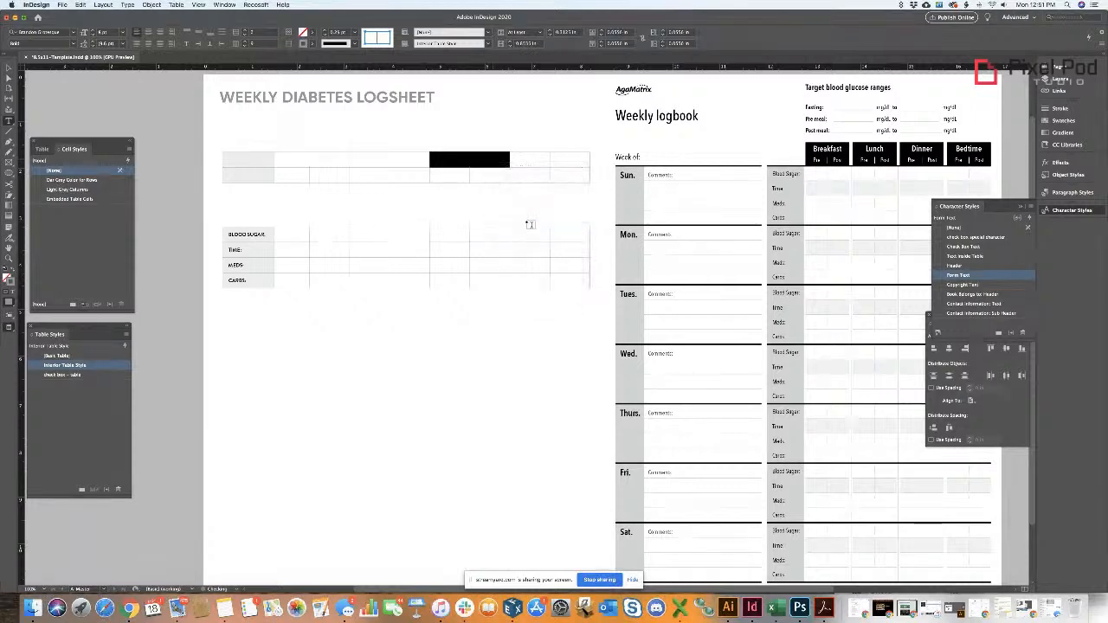
{"action": "left_click", "coordinate": [315, 158]}
{"action": "left_click_drag", "start_coordinate": [534, 159], "coordinate": [567, 159]}
{"action": "right_click", "coordinate": [564, 158]}
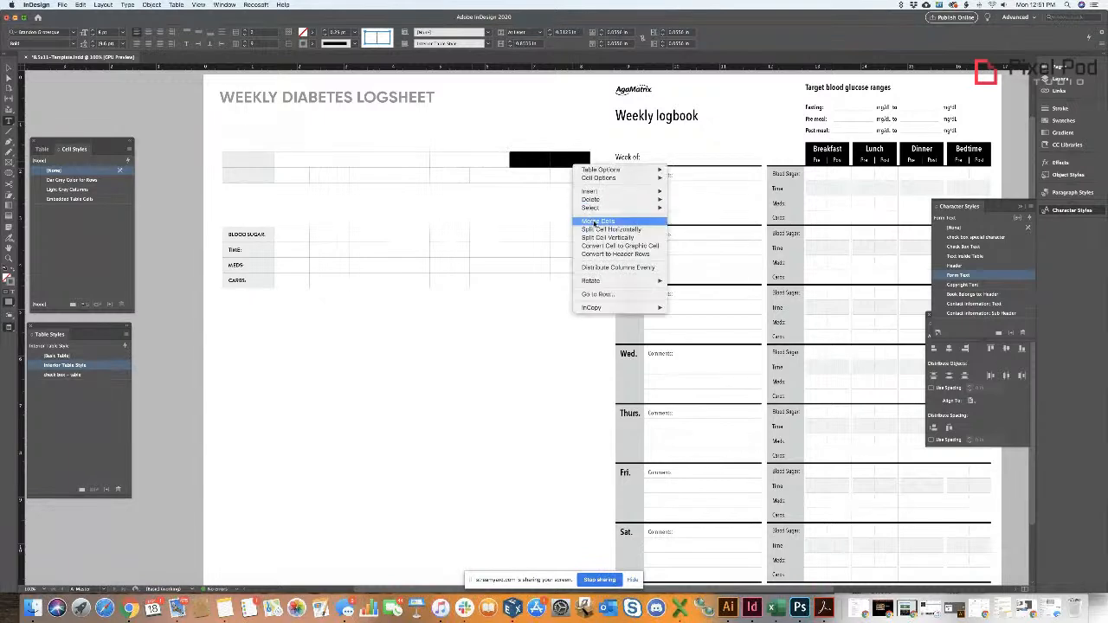
{"action": "left_click", "coordinate": [592, 223]}
{"action": "left_click", "coordinate": [308, 158]}
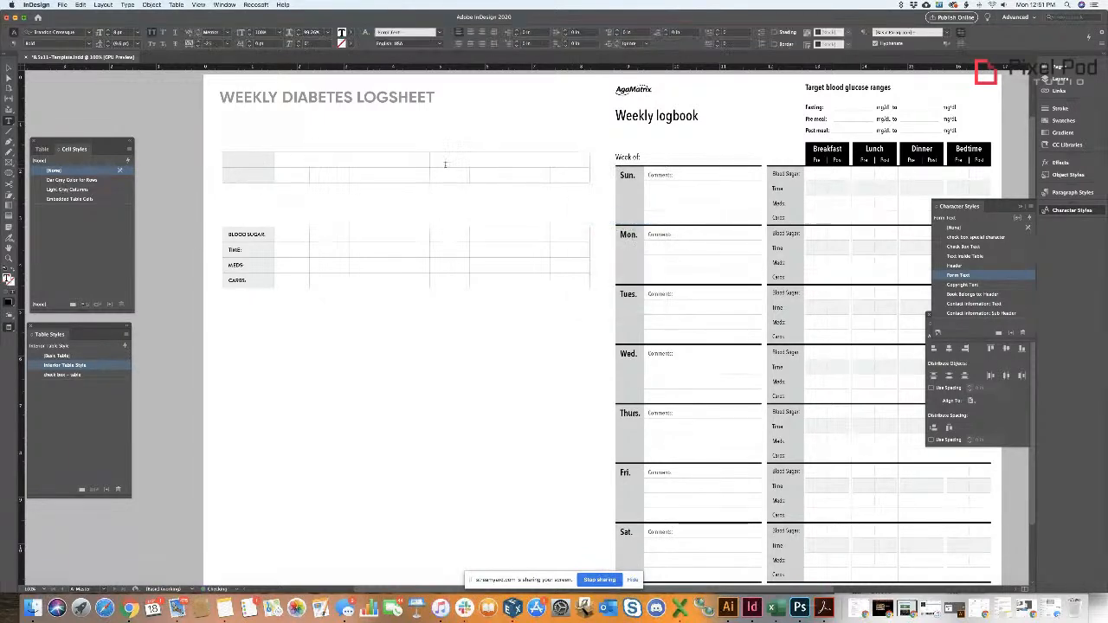
- Delete the grey label column from the upper table
{"action": "left_click_drag", "start_coordinate": [264, 179], "coordinate": [260, 161]}
{"action": "right_click", "coordinate": [259, 161]}
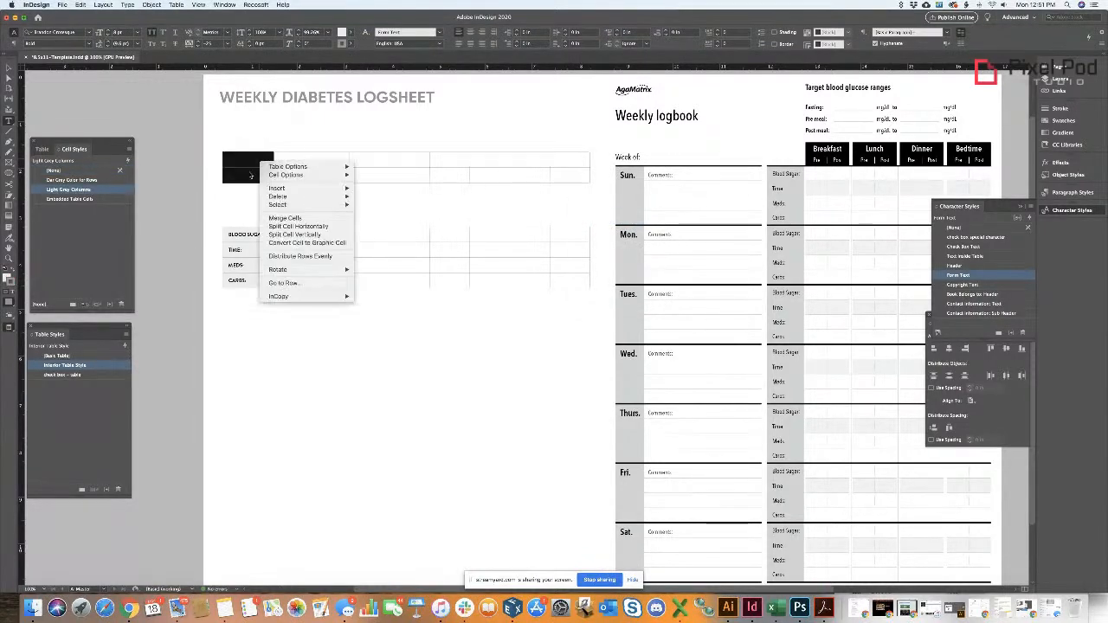
{"action": "mouse_move", "coordinate": [278, 196]}
{"action": "left_click", "coordinate": [372, 197]}
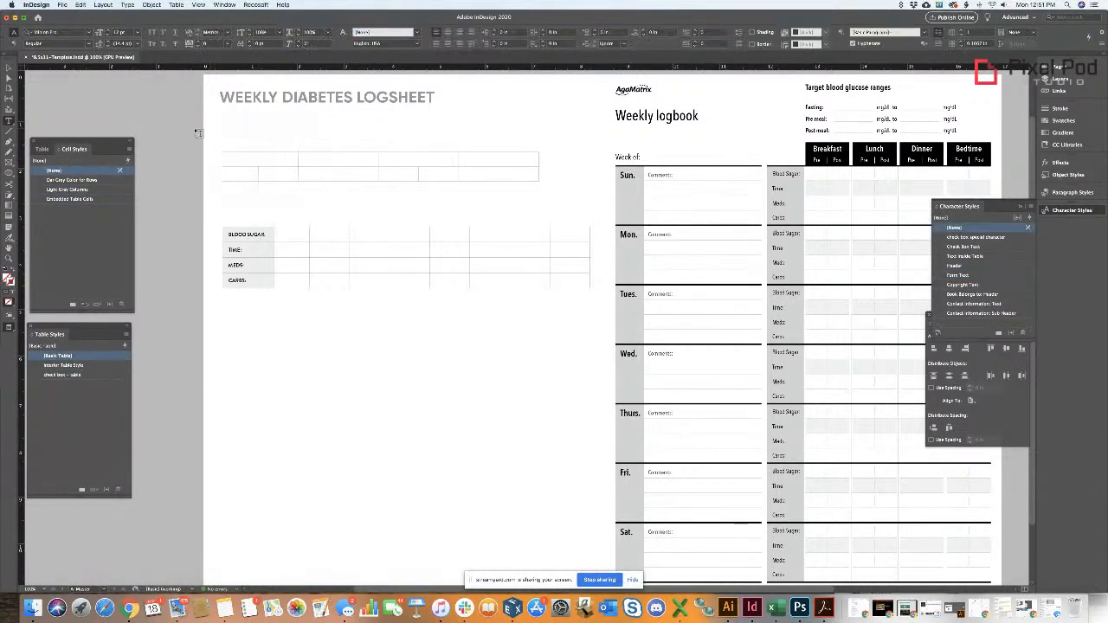
- Fit the upper table's frame to its content and align it directly above the data columns of the labelled table
{"action": "left_click", "coordinate": [262, 159], "text": "super"}
{"action": "double_click", "coordinate": [582, 213]}
{"action": "left_click_drag", "start_coordinate": [299, 182], "coordinate": [354, 226]}
{"action": "left_click", "coordinate": [220, 193]}
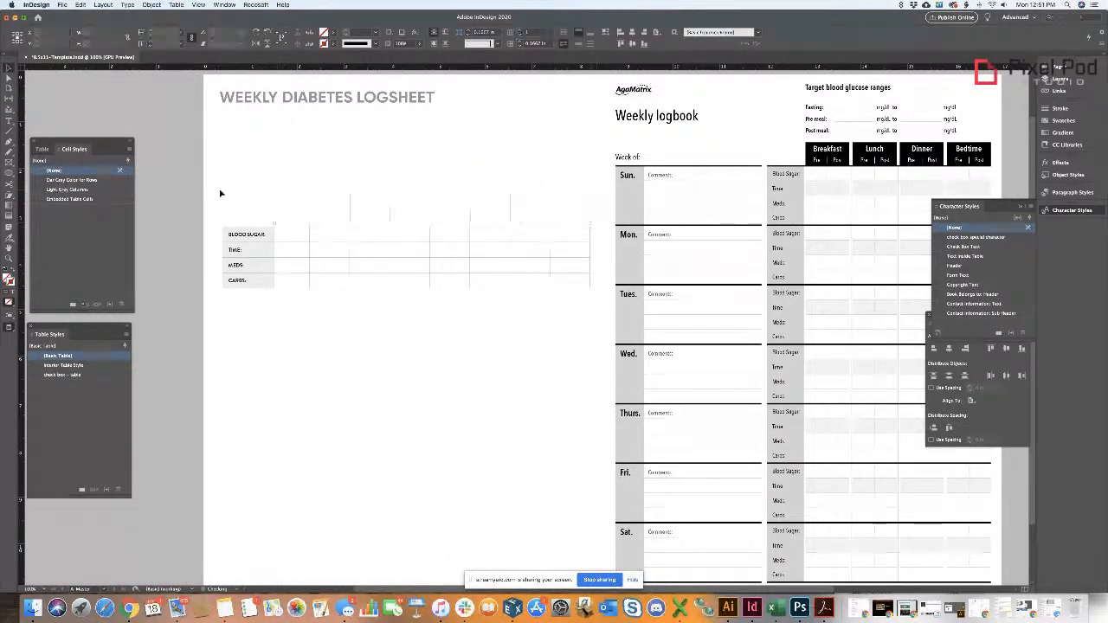
- Apply the Light Grey Columns cell style to the four merged cells of the header table
{"action": "double_click", "coordinate": [313, 203]}
{"action": "left_click_drag", "start_coordinate": [305, 200], "coordinate": [565, 204]}
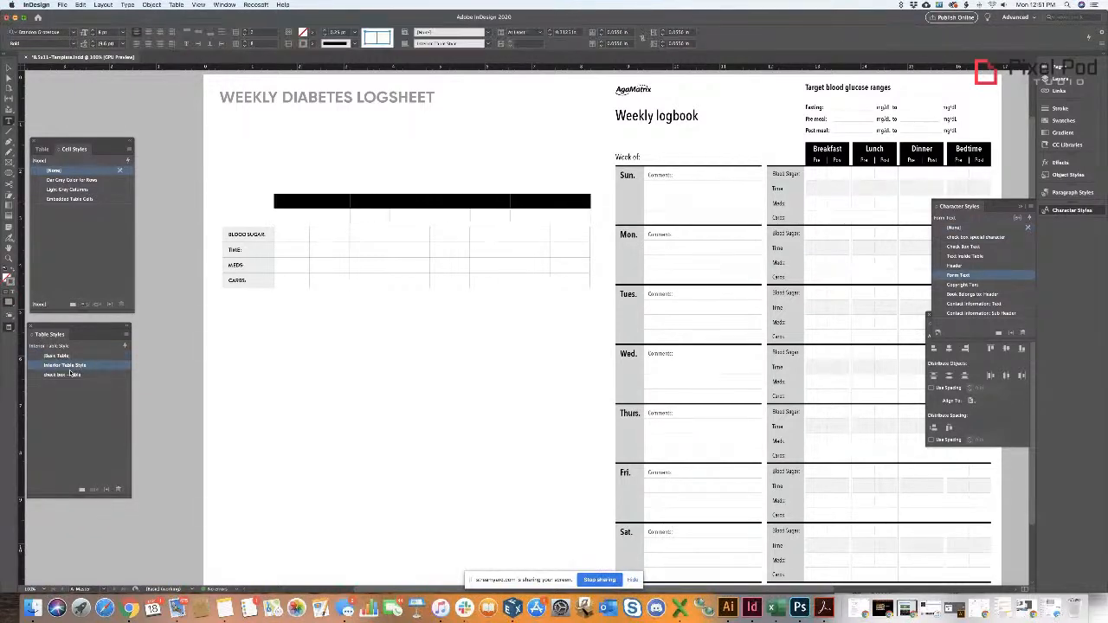
{"action": "left_click", "coordinate": [74, 189]}
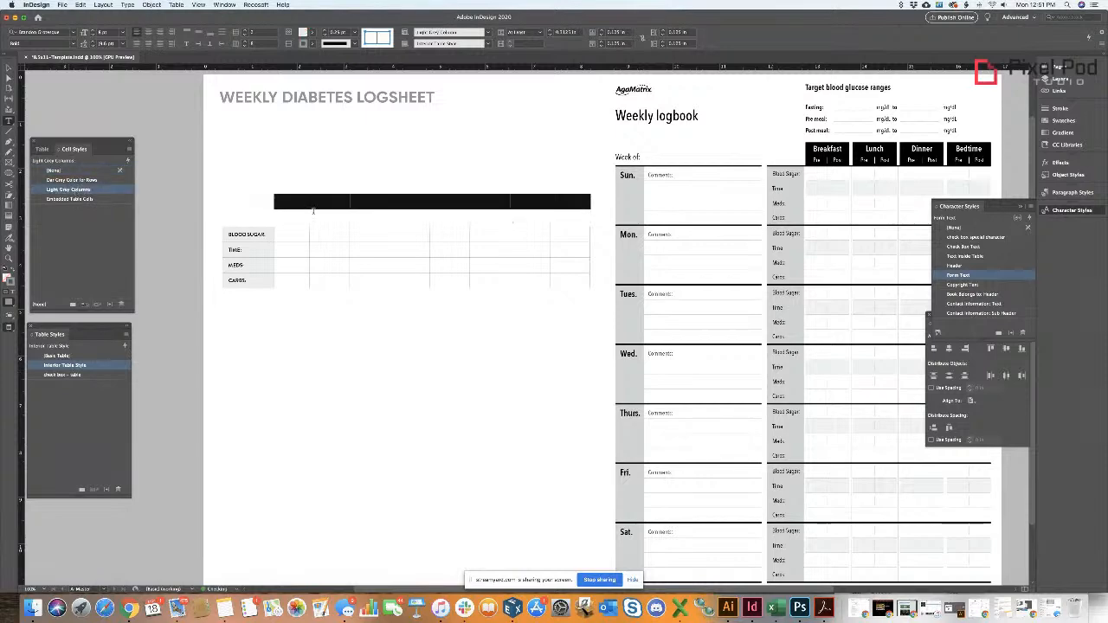
{"action": "left_click", "coordinate": [270, 160], "text": "super"}
- Move the header table up slightly to leave a small gap above the labelled table
{"action": "key", "text": "v"}
{"action": "left_click", "coordinate": [388, 202]}
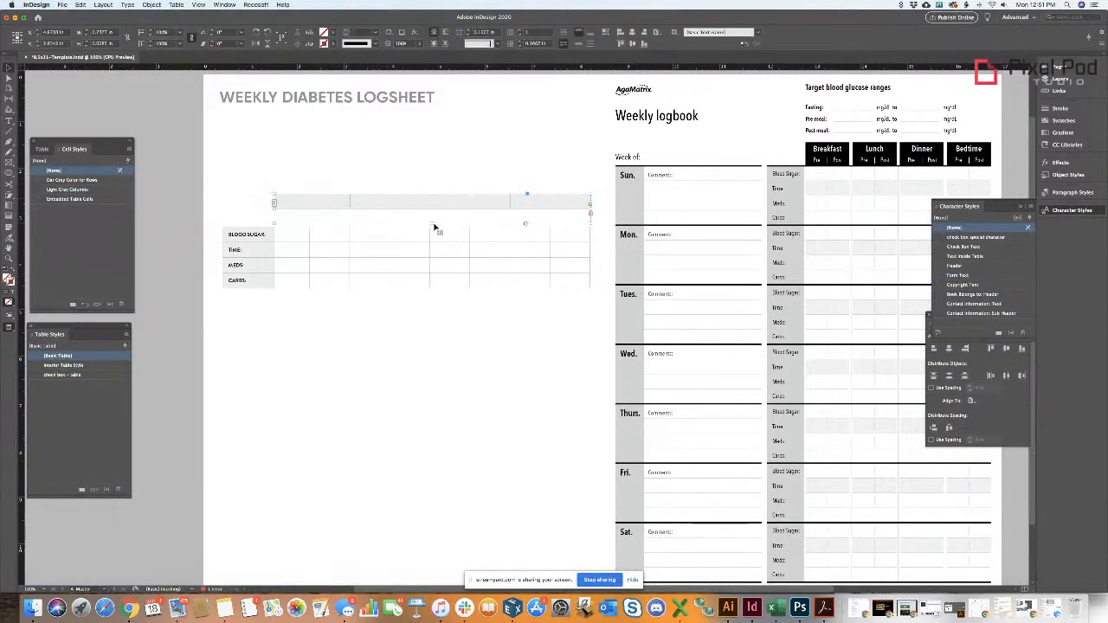
{"action": "left_click_drag", "start_coordinate": [510, 203], "coordinate": [507, 194]}
{"action": "left_click", "coordinate": [319, 162]}
- Label the first two merged header cells BREAKFAST and LUNCH and centre the text across the header row
{"action": "key", "text": "t"}
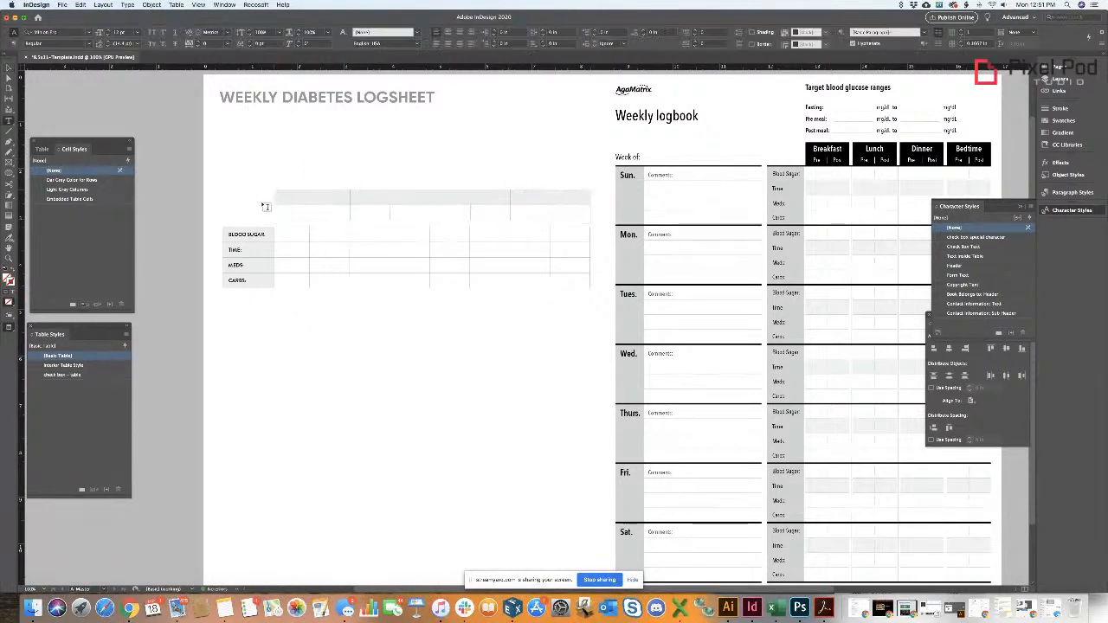
{"action": "left_click", "coordinate": [312, 197]}
{"action": "type", "text": "BREAKFAST"}
{"action": "scroll", "coordinate": [320, 197], "scroll_direction": "up", "scroll_amount": 2}
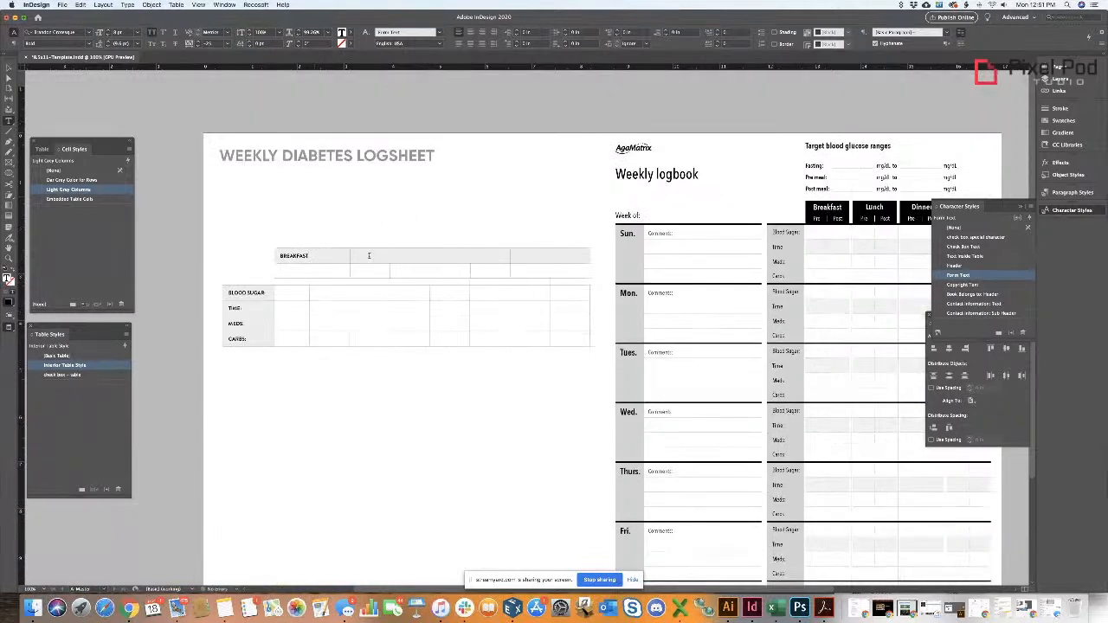
{"action": "left_click", "coordinate": [378, 255]}
{"action": "type", "text": "LUNCH"}
{"action": "left_click_drag", "start_coordinate": [554, 255], "coordinate": [301, 256]}
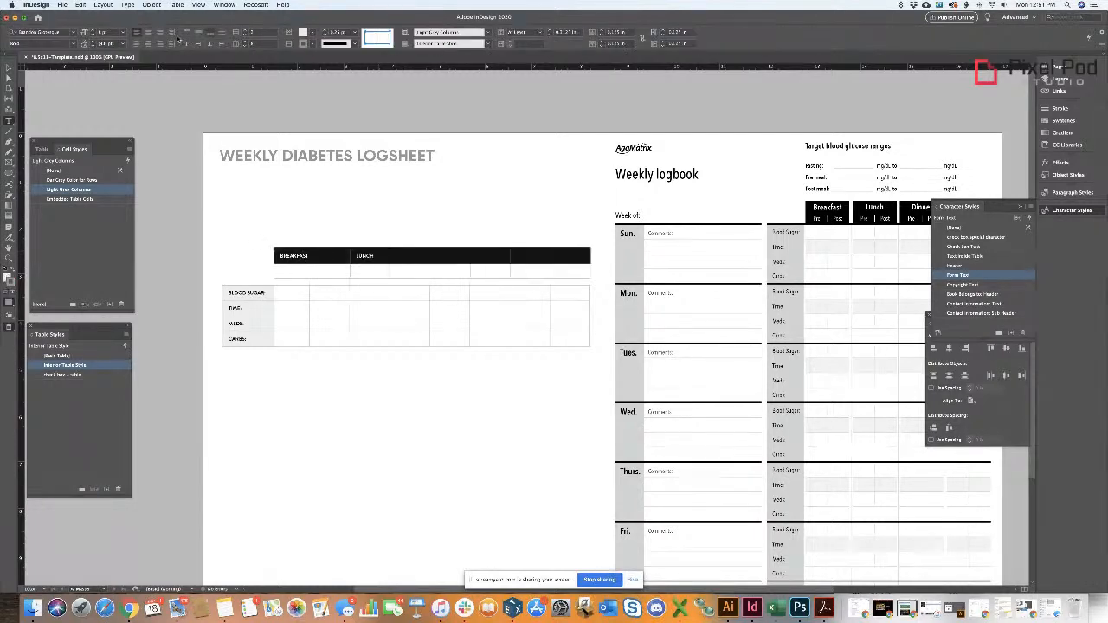
{"action": "left_click", "coordinate": [148, 32]}
- Label the remaining two merged header cells DINNER and BEDTIME
{"action": "left_click", "coordinate": [459, 258]}
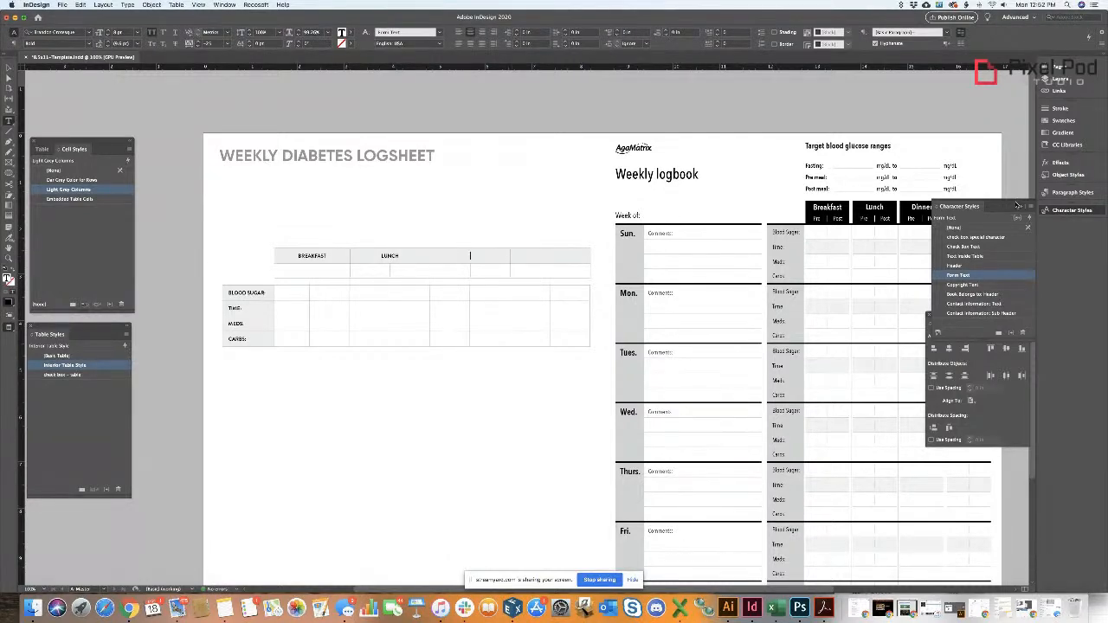
{"action": "scroll", "coordinate": [664, 193], "scroll_direction": "right", "scroll_amount": 3}
{"action": "type", "text": "DINNER"}
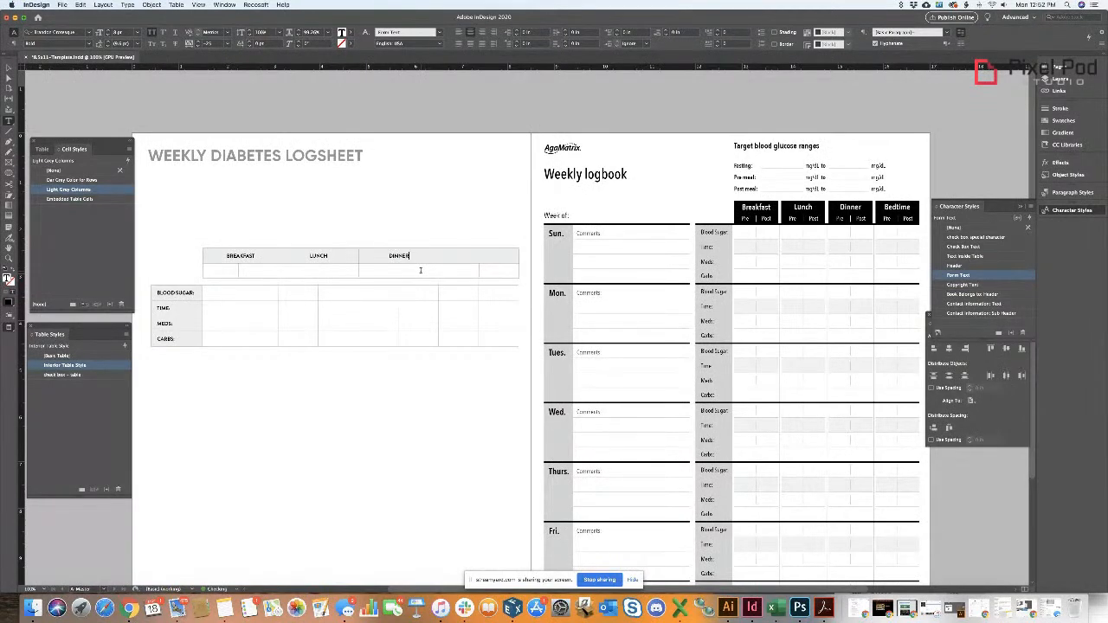
{"action": "type", "text": "BEDTIME"}
- Enter PRE and POST in the two cells under BREAKFAST and centre them
{"action": "key", "text": "Tab"}
{"action": "type", "text": "Pre"}
{"action": "key", "text": "Tab"}
{"action": "type", "text": "Po"}
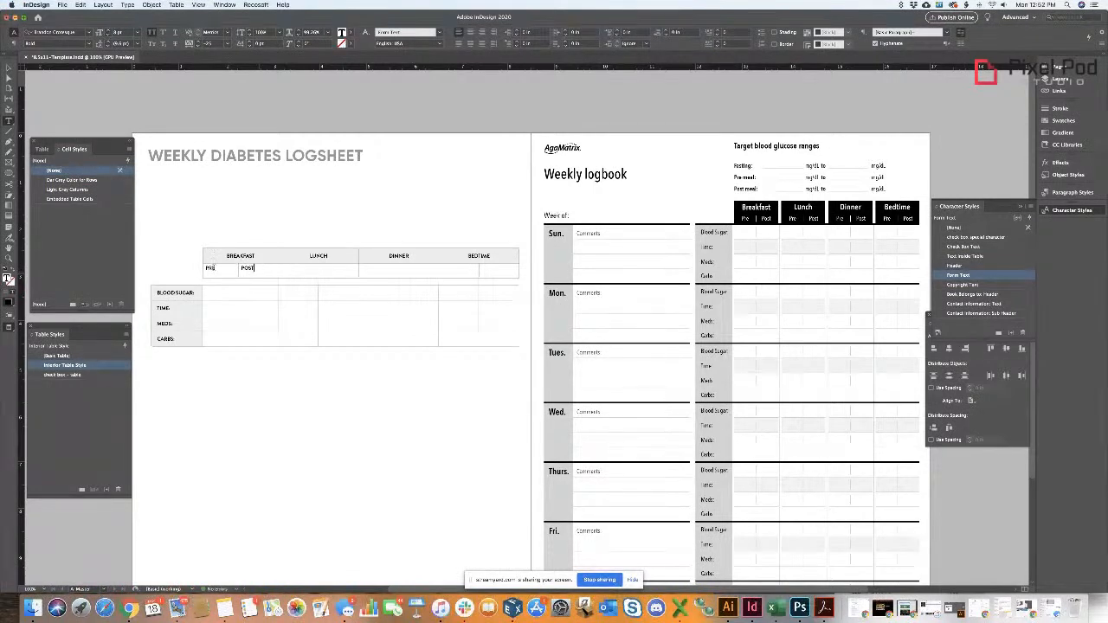
{"action": "left_click_drag", "start_coordinate": [212, 267], "coordinate": [258, 269]}
{"action": "left_click", "coordinate": [147, 34]}
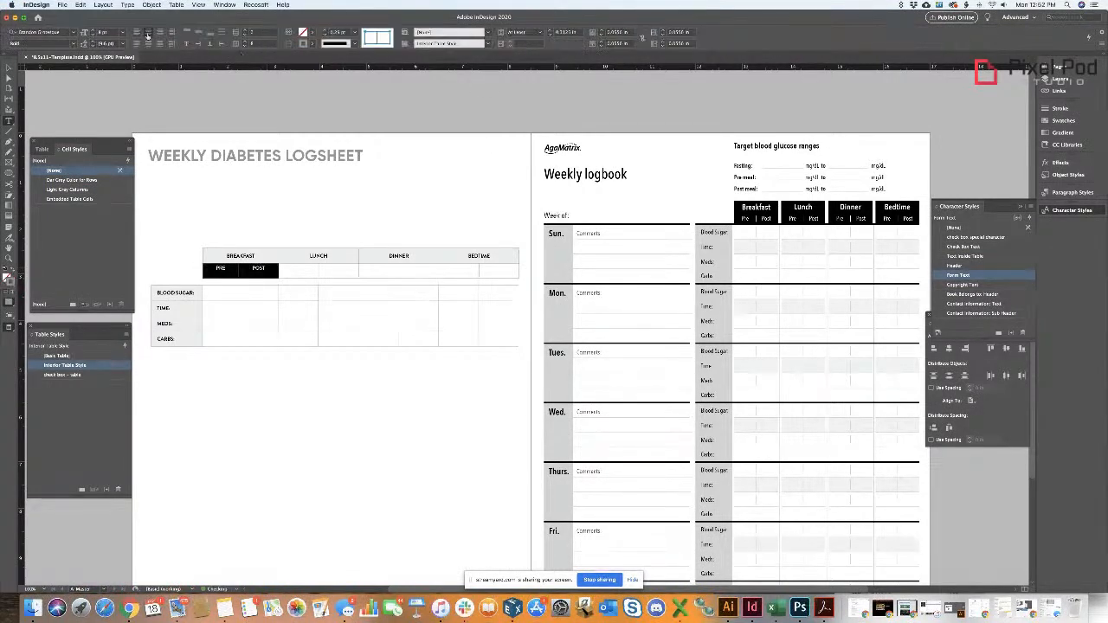
- Paste the centred PRE and POST cells under LUNCH, DINNER and BEDTIME
{"action": "left_click_drag", "start_coordinate": [344, 272], "coordinate": [300, 269]}
{"action": "key", "text": "super+v"}
{"action": "left_click_drag", "start_coordinate": [408, 271], "coordinate": [379, 270]}
{"action": "key", "text": "super+v"}
{"action": "left_click_drag", "start_coordinate": [498, 270], "coordinate": [457, 269]}
{"action": "key", "text": "super+v"}
{"action": "left_click", "coordinate": [317, 124]}
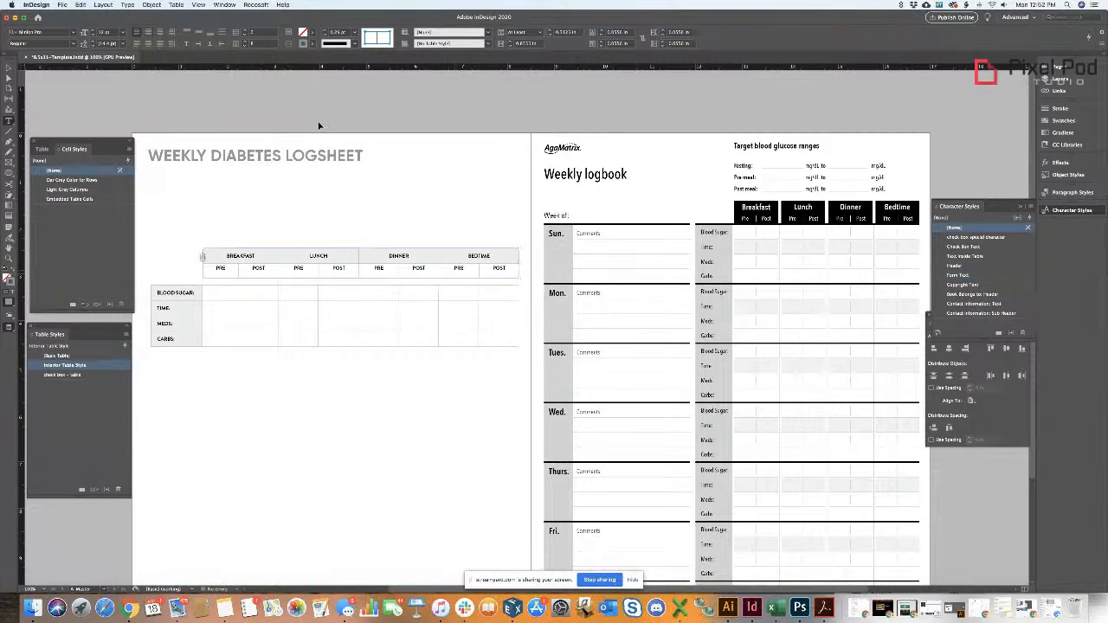
- Increase the top cell inset of the PRE/POST row to lower its text within the cells
{"action": "left_click_drag", "start_coordinate": [512, 271], "coordinate": [218, 270]}
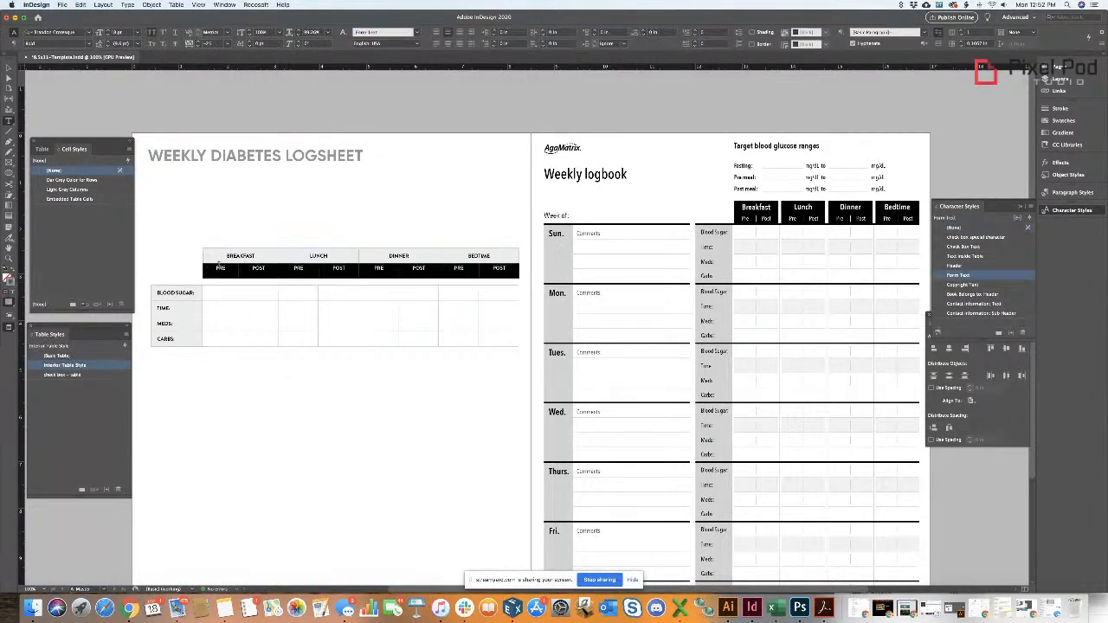
{"action": "left_click", "coordinate": [42, 148]}
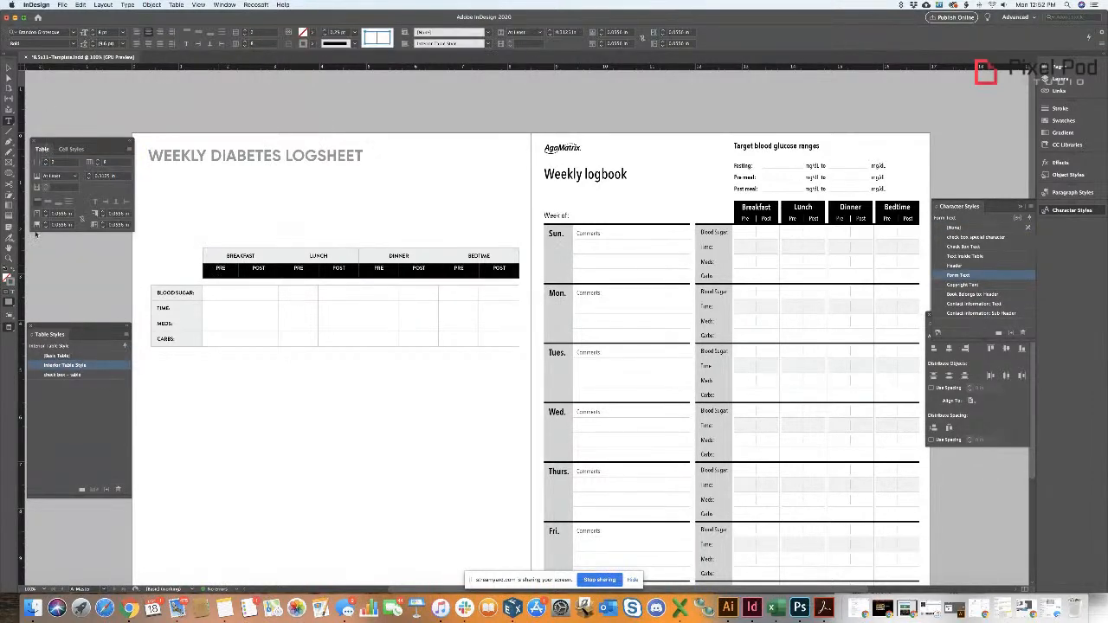
{"action": "left_click", "coordinate": [46, 212]}
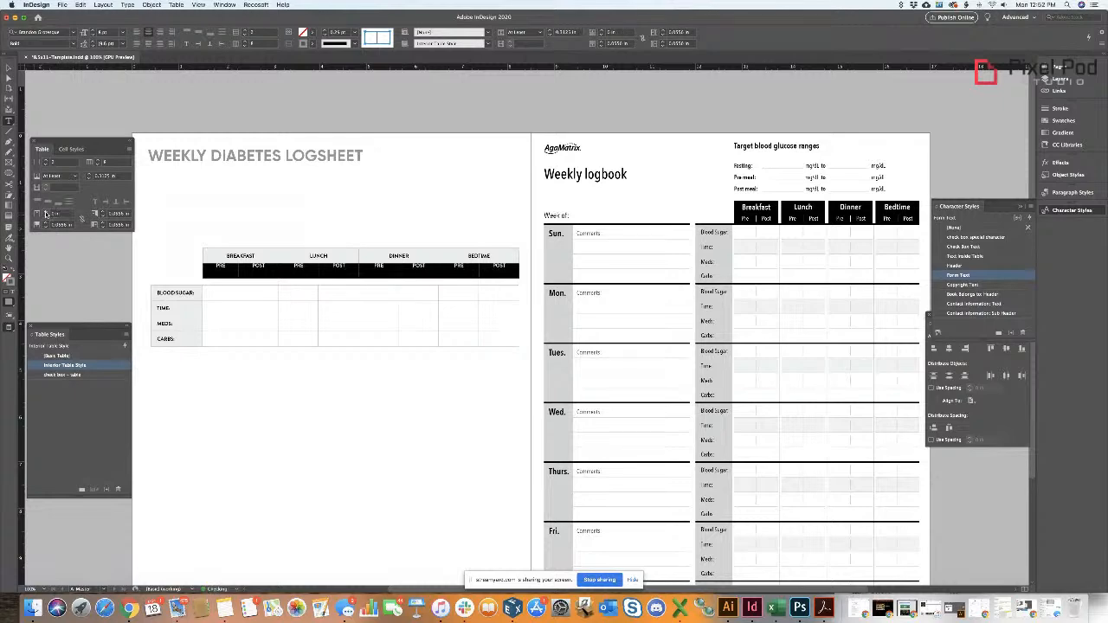
{"action": "left_click", "coordinate": [46, 212]}
{"action": "left_click", "coordinate": [441, 144]}
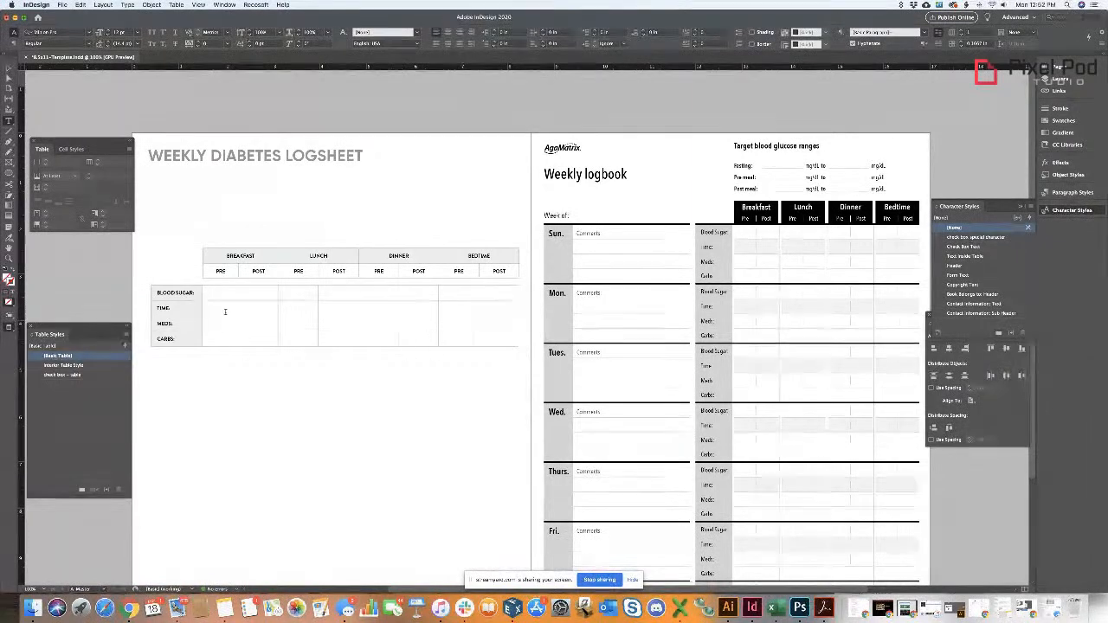
- Apply the Light Grey Columns cell style to the blank cells of the TIME: row
{"action": "left_click_drag", "start_coordinate": [218, 307], "coordinate": [492, 308]}
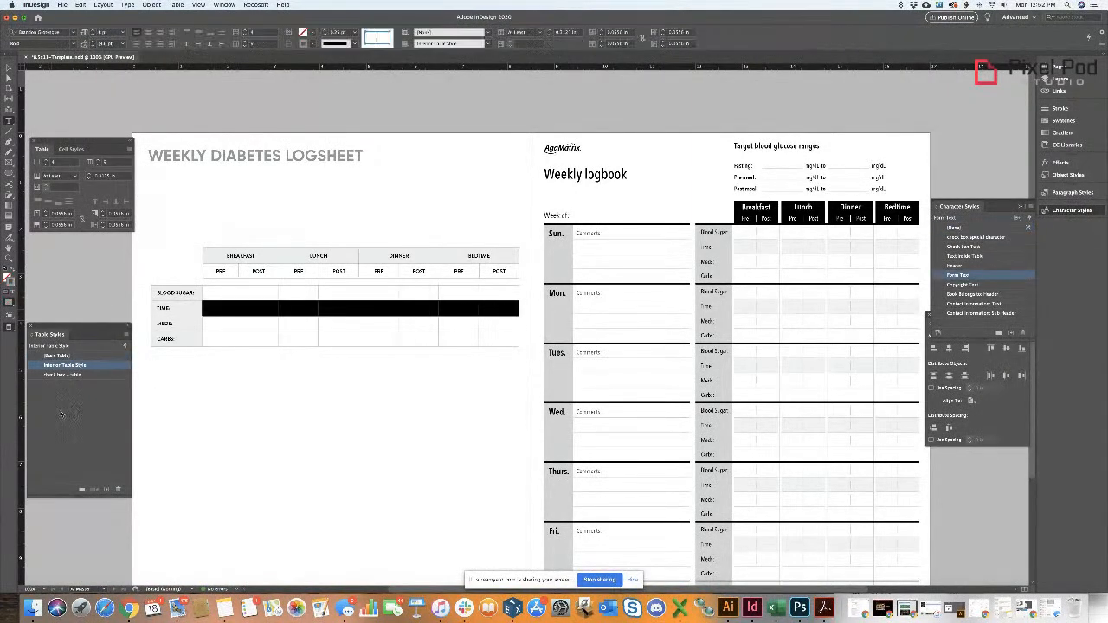
{"action": "left_click", "coordinate": [72, 149]}
{"action": "left_click", "coordinate": [70, 189]}
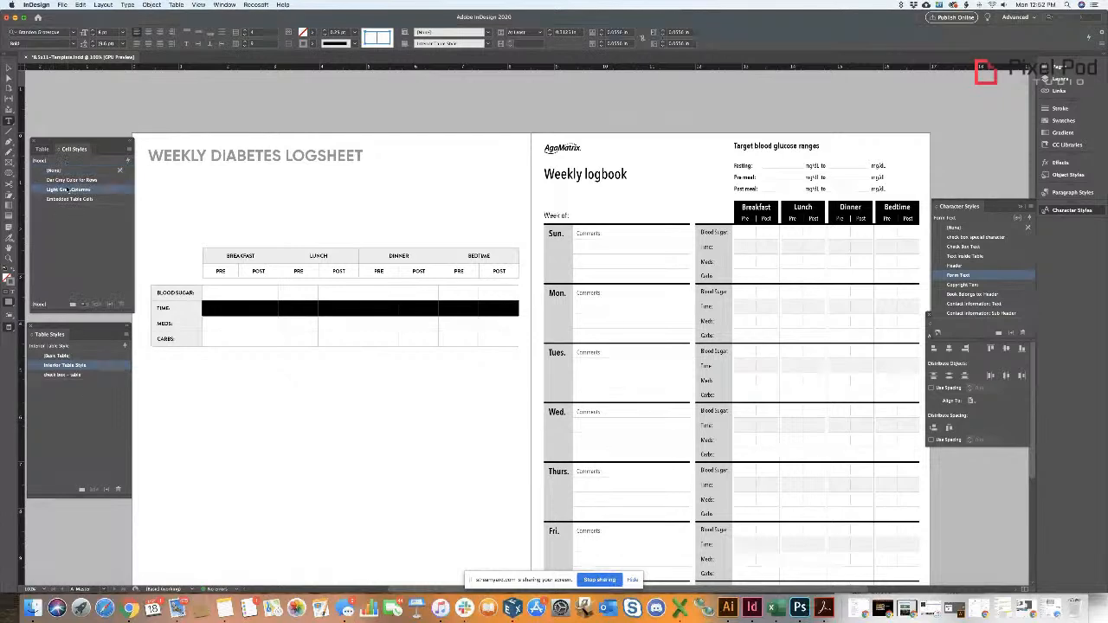
{"action": "left_click", "coordinate": [216, 231]}
{"action": "scroll", "coordinate": [322, 427], "scroll_direction": "left", "scroll_amount": 2}
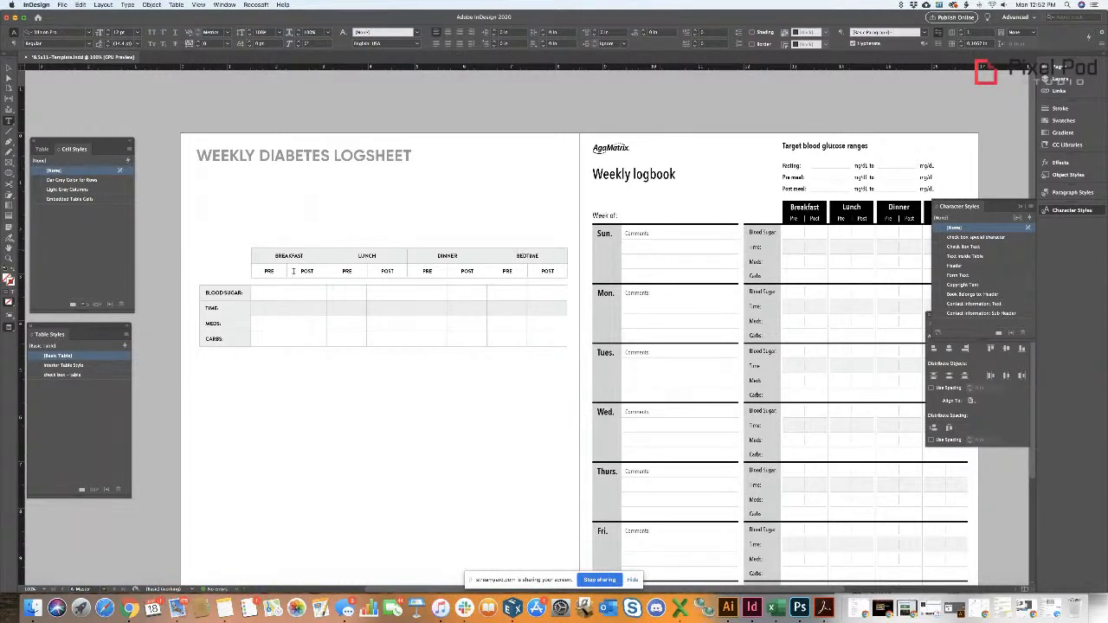
{"action": "key", "text": "v"}
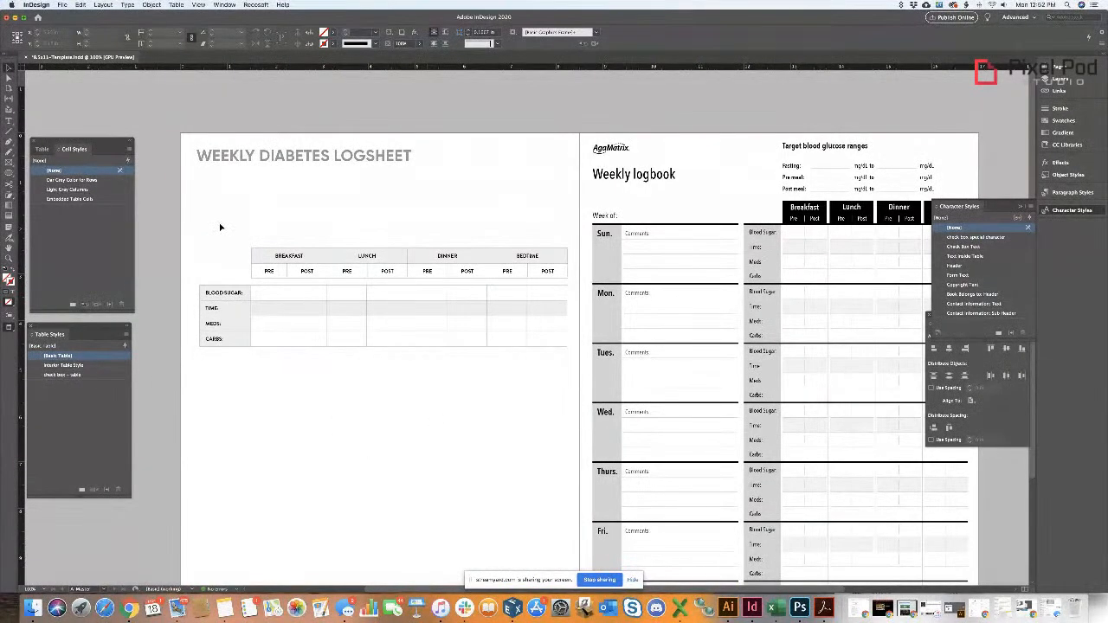
{"action": "left_click_drag", "start_coordinate": [198, 233], "coordinate": [541, 372]}
{"action": "left_click", "coordinate": [495, 412]}
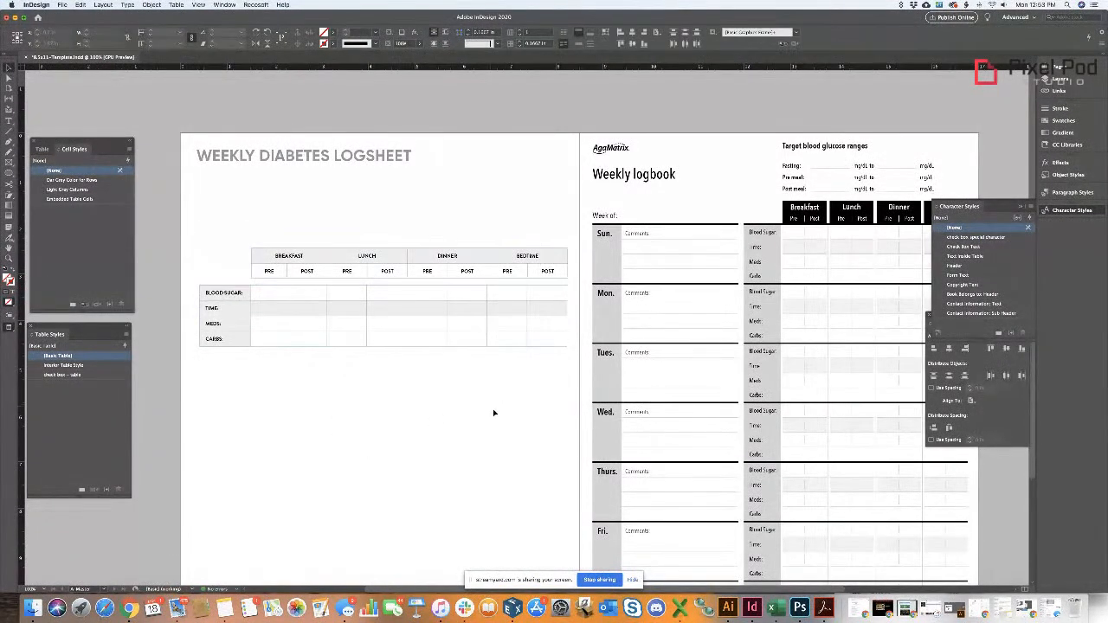
{"action": "key", "text": "t"}
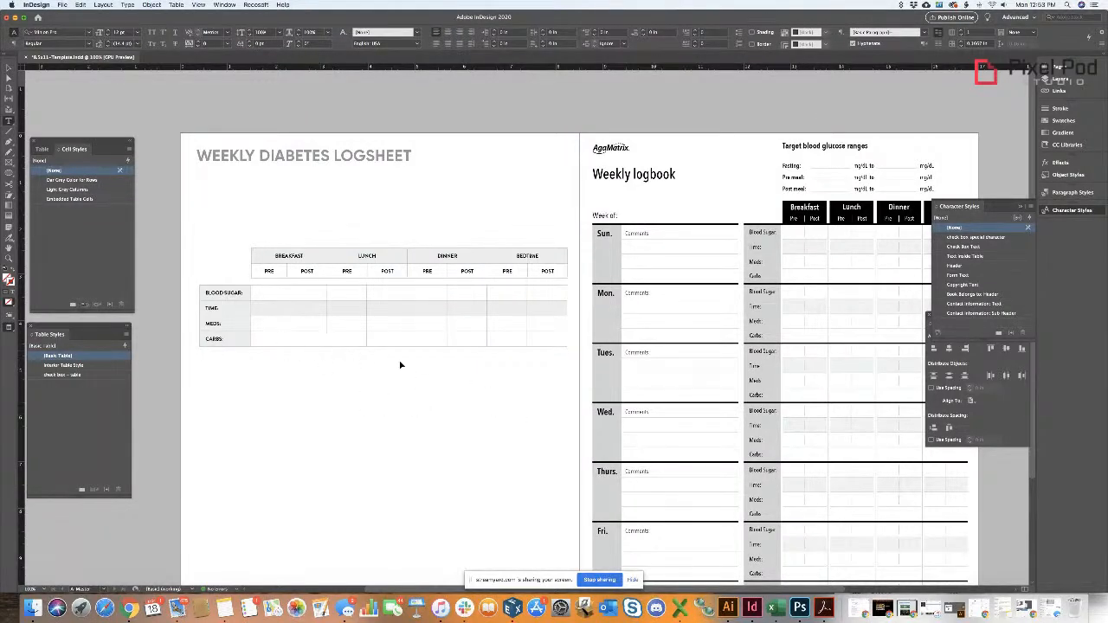
{"action": "key", "text": "v"}
{"action": "left_click_drag", "start_coordinate": [192, 237], "coordinate": [537, 385]}
{"action": "left_click", "coordinate": [482, 383]}
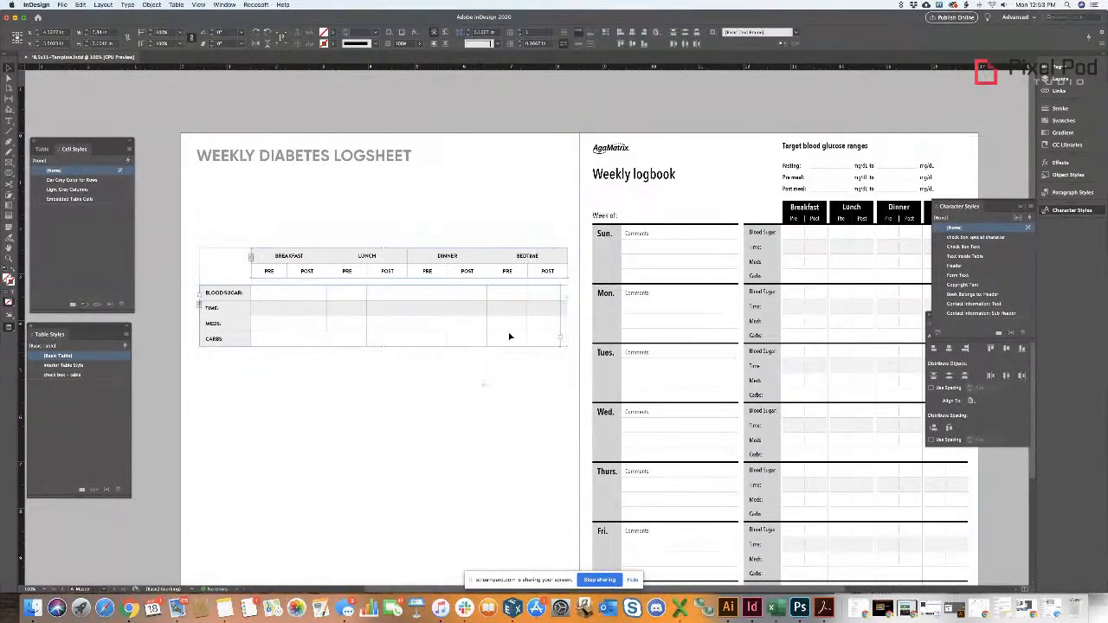
{"action": "left_click", "coordinate": [509, 337]}
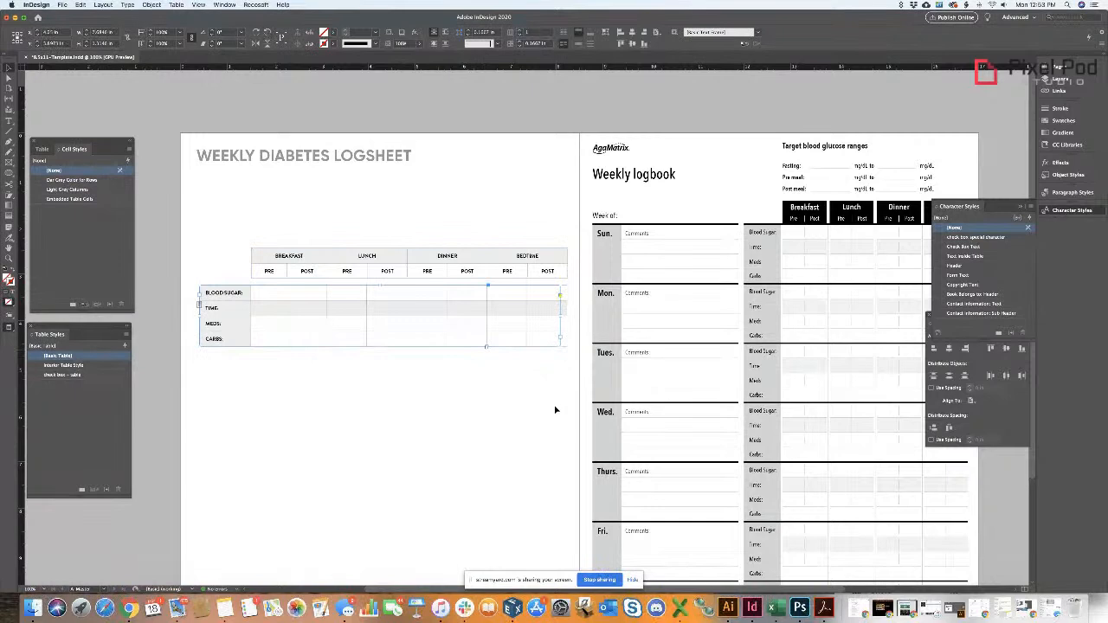
{"action": "left_click", "coordinate": [509, 410]}
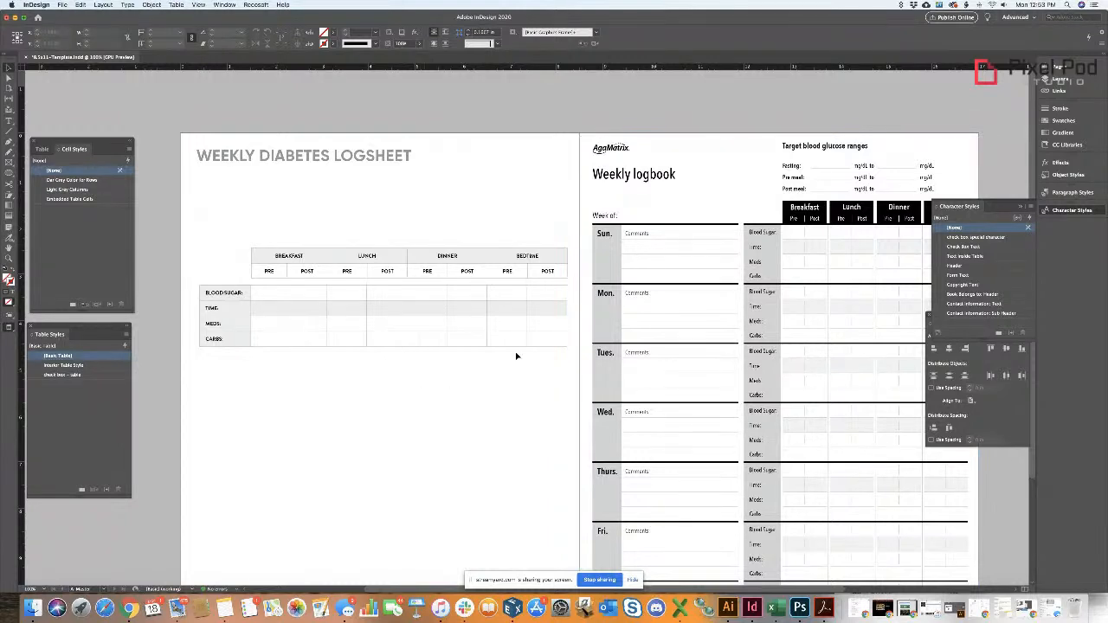
- Narrow the first blank column of the daily table, beside the row labels, to 0.5 in
{"action": "key", "text": "t"}
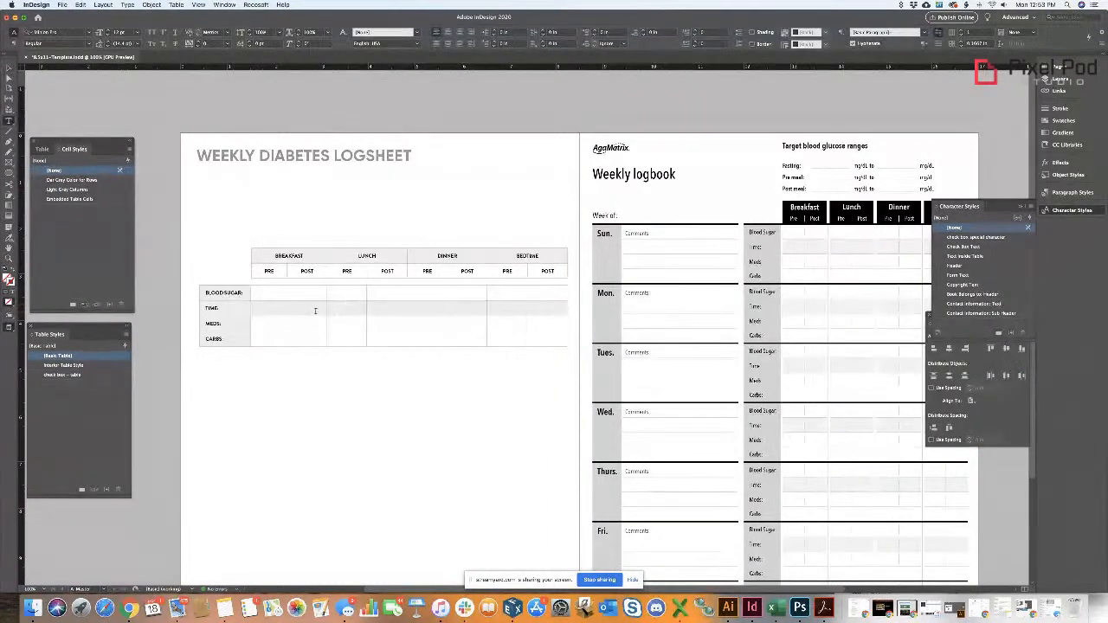
{"action": "left_click_drag", "start_coordinate": [252, 309], "coordinate": [274, 339]}
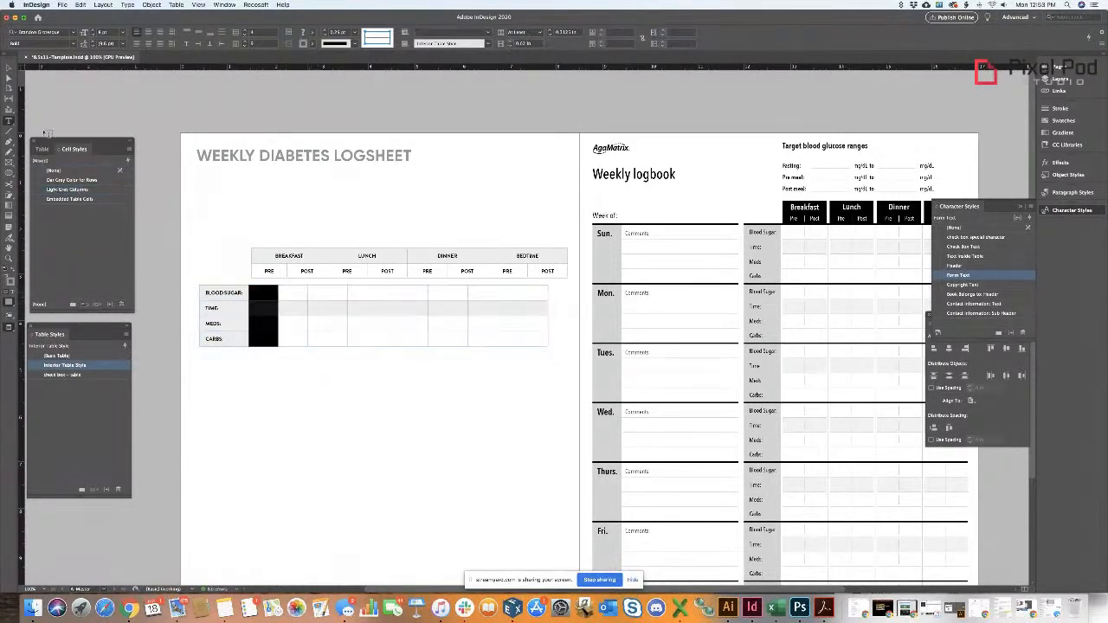
{"action": "left_click", "coordinate": [36, 148]}
{"action": "left_click_drag", "start_coordinate": [307, 311], "coordinate": [268, 280]}
{"action": "left_click", "coordinate": [265, 290]}
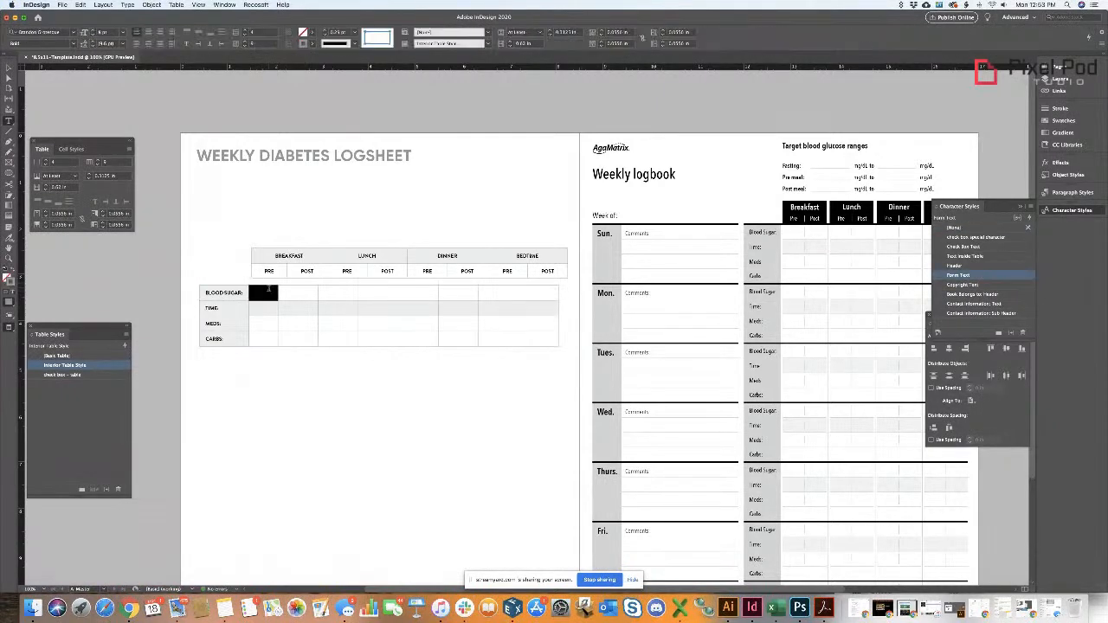
{"action": "left_click", "coordinate": [49, 191]}
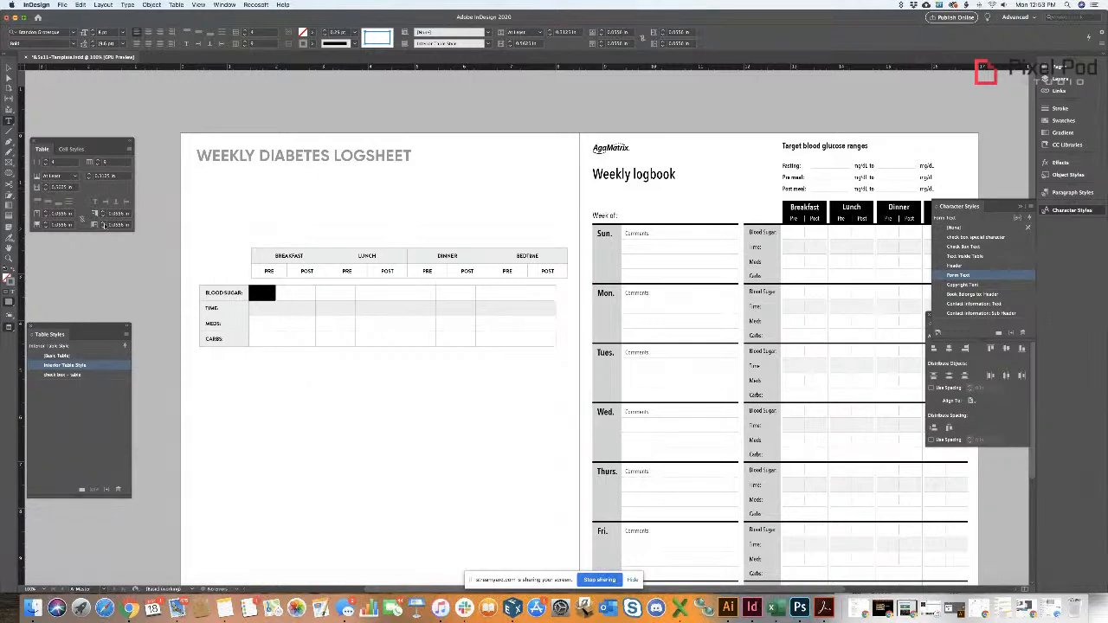
{"action": "left_click_drag", "start_coordinate": [263, 293], "coordinate": [262, 353]}
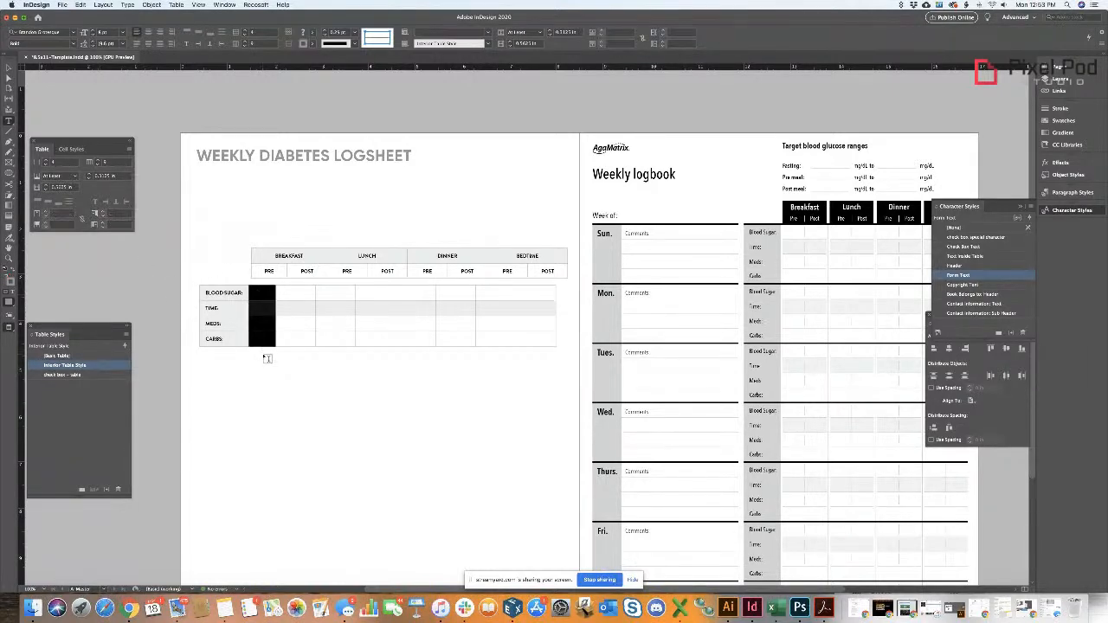
{"action": "left_click", "coordinate": [49, 191]}
- Narrow the second blank column of the daily table to 0.5 in
{"action": "left_click_drag", "start_coordinate": [291, 285], "coordinate": [297, 348]}
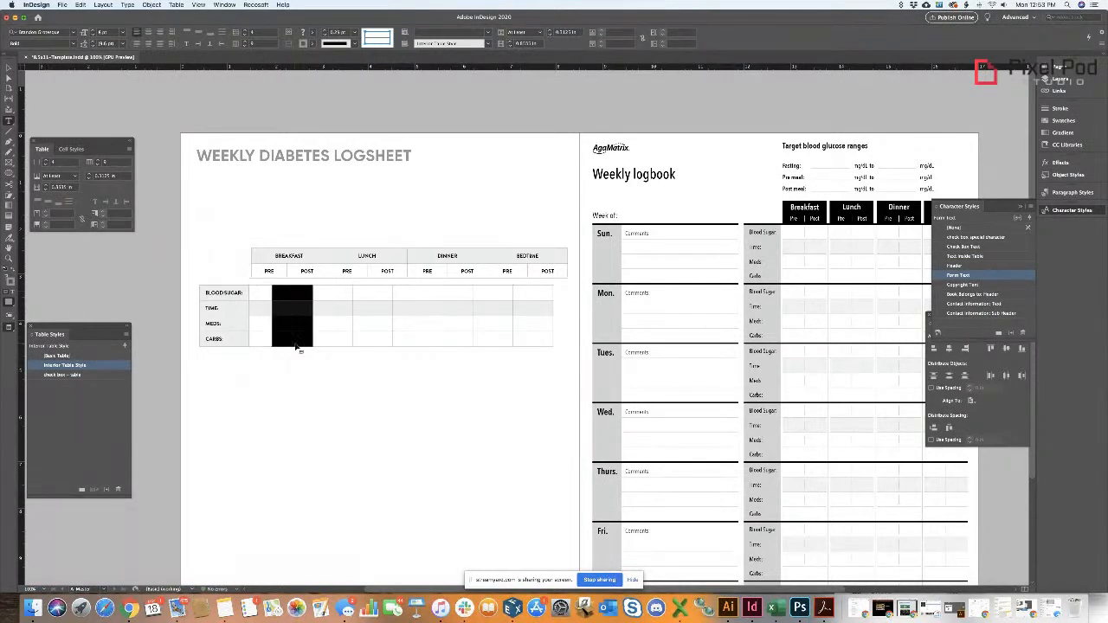
{"action": "left_click", "coordinate": [46, 191]}
{"action": "left_click", "coordinate": [46, 190]}
{"action": "left_click", "coordinate": [46, 190]}
{"action": "left_click", "coordinate": [46, 191]}
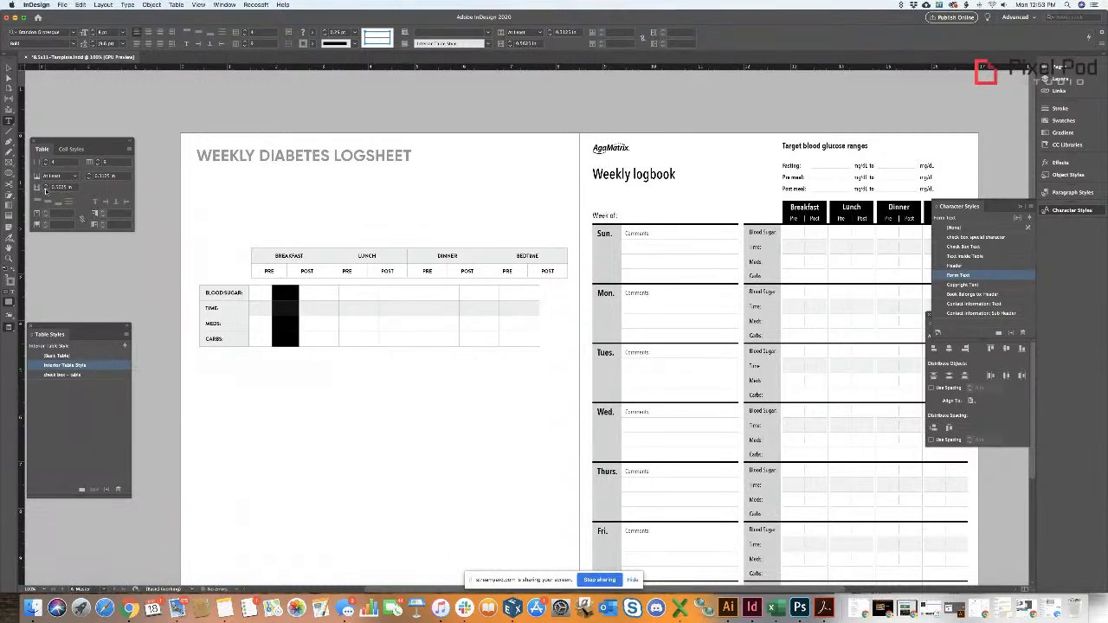
{"action": "left_click", "coordinate": [46, 190]}
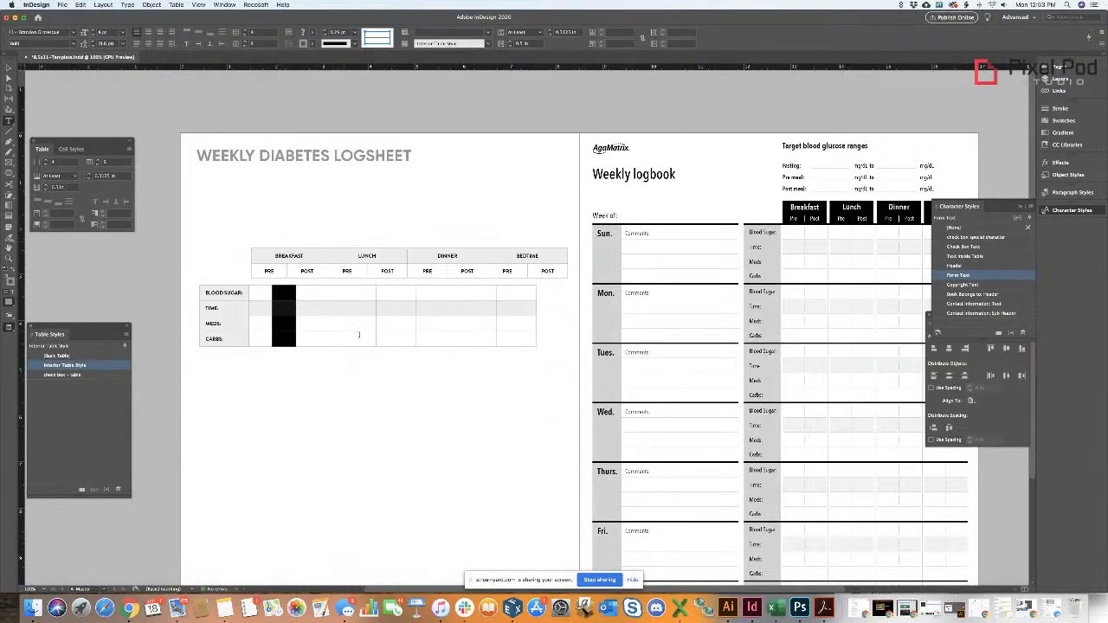
{"action": "left_click", "coordinate": [302, 315]}
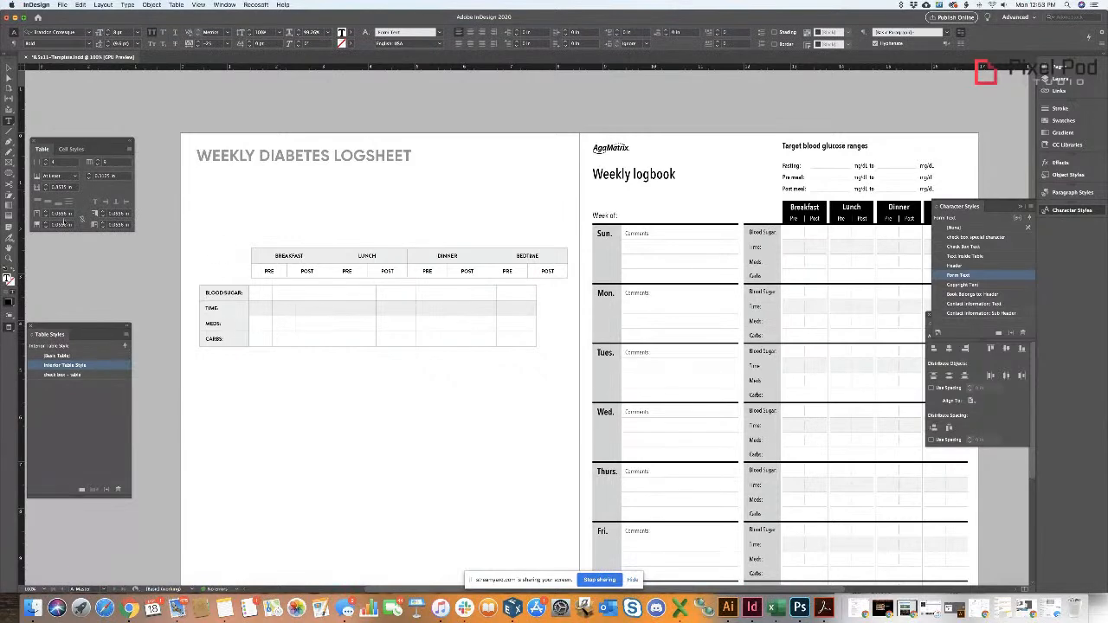
- Set the PRE and POST columns under BREAKFAST and LUNCH in the header table to 0.5 in wide
{"action": "left_click_drag", "start_coordinate": [251, 290], "coordinate": [257, 355]}
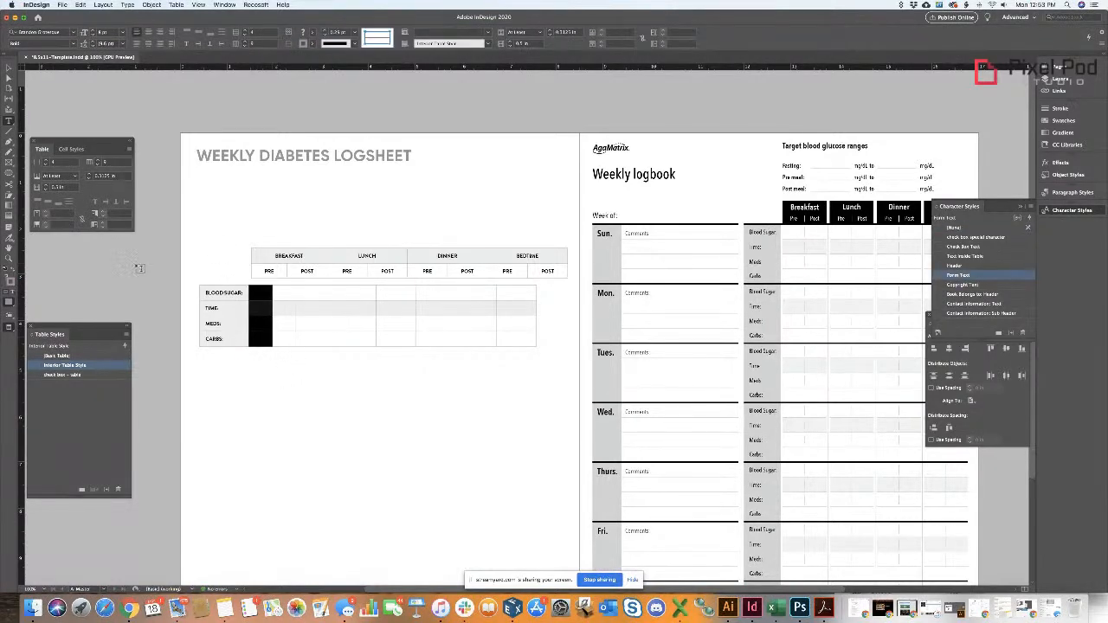
{"action": "left_click_drag", "start_coordinate": [260, 293], "coordinate": [267, 295]}
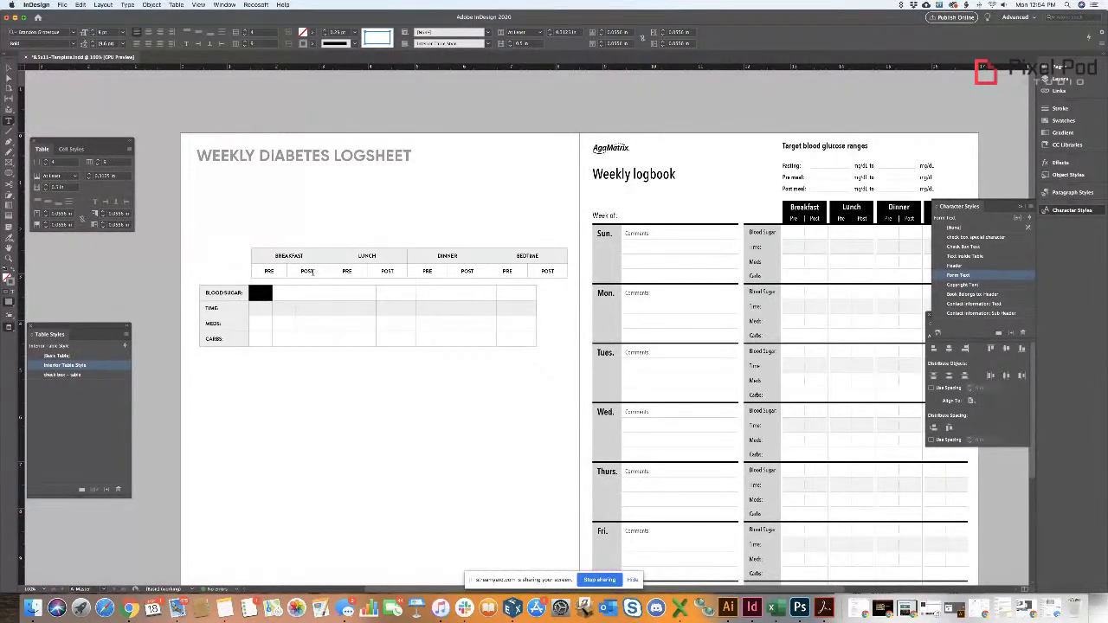
{"action": "left_click_drag", "start_coordinate": [308, 270], "coordinate": [260, 271]}
{"action": "left_click", "coordinate": [71, 188]}
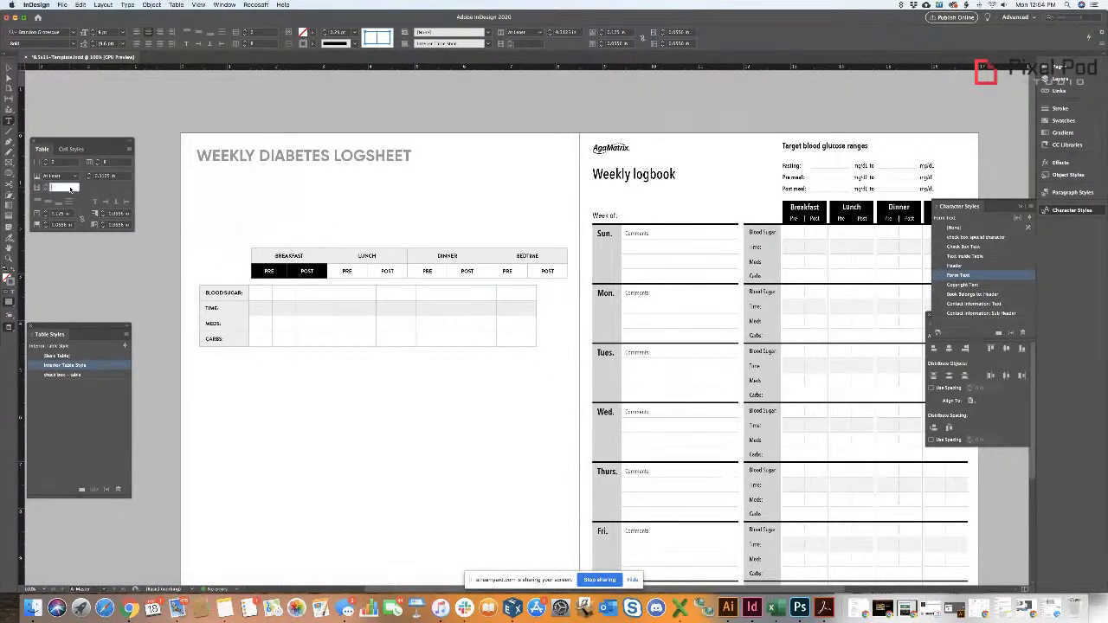
{"action": "key", "text": "Return"}
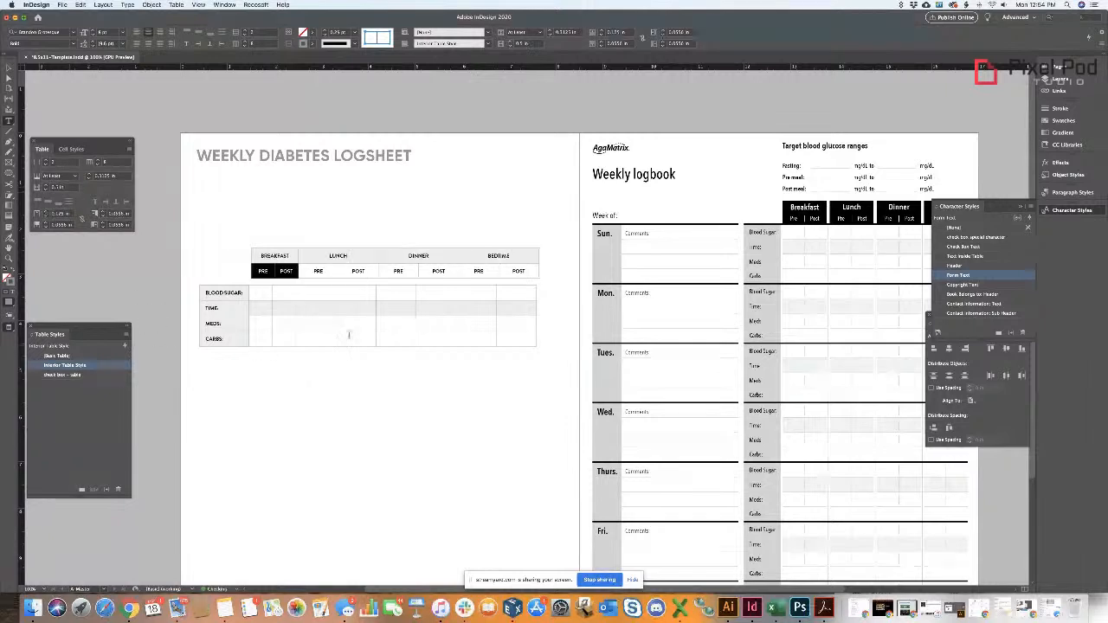
{"action": "left_click_drag", "start_coordinate": [77, 188], "coordinate": [39, 187]}
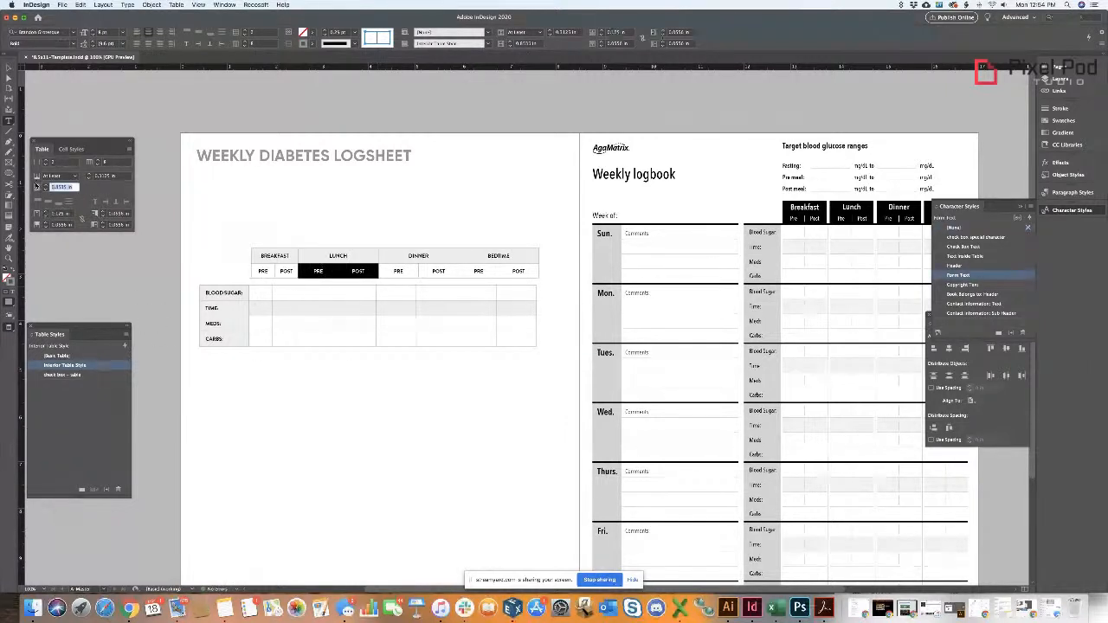
{"action": "type", "text": ".5"}
{"action": "key", "text": "Return"}
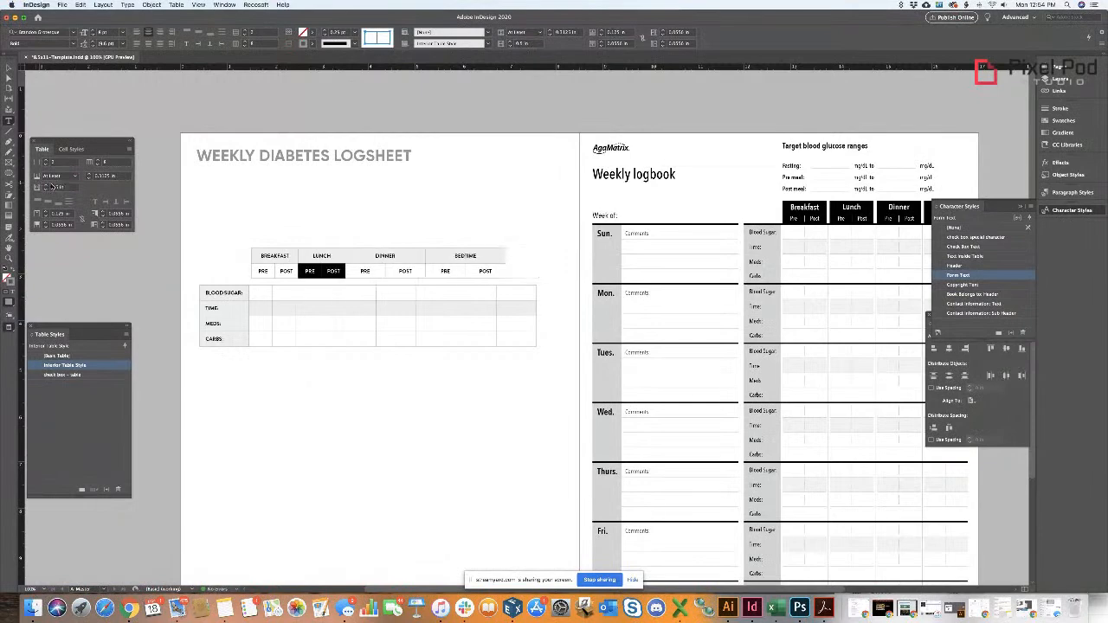
- Set the PRE and POST columns under DINNER and BEDTIME to 0.5 in wide
{"action": "left_click_drag", "start_coordinate": [416, 271], "coordinate": [365, 271]}
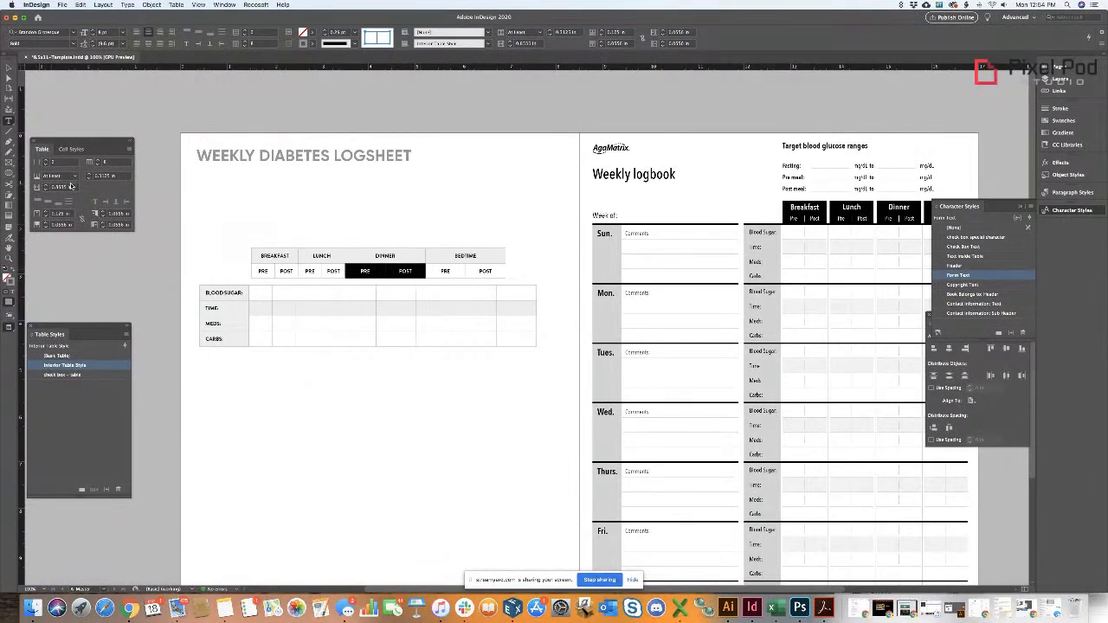
{"action": "left_click_drag", "start_coordinate": [76, 187], "coordinate": [50, 188]}
{"action": "type", "text": ".5"}
{"action": "key", "text": "Return"}
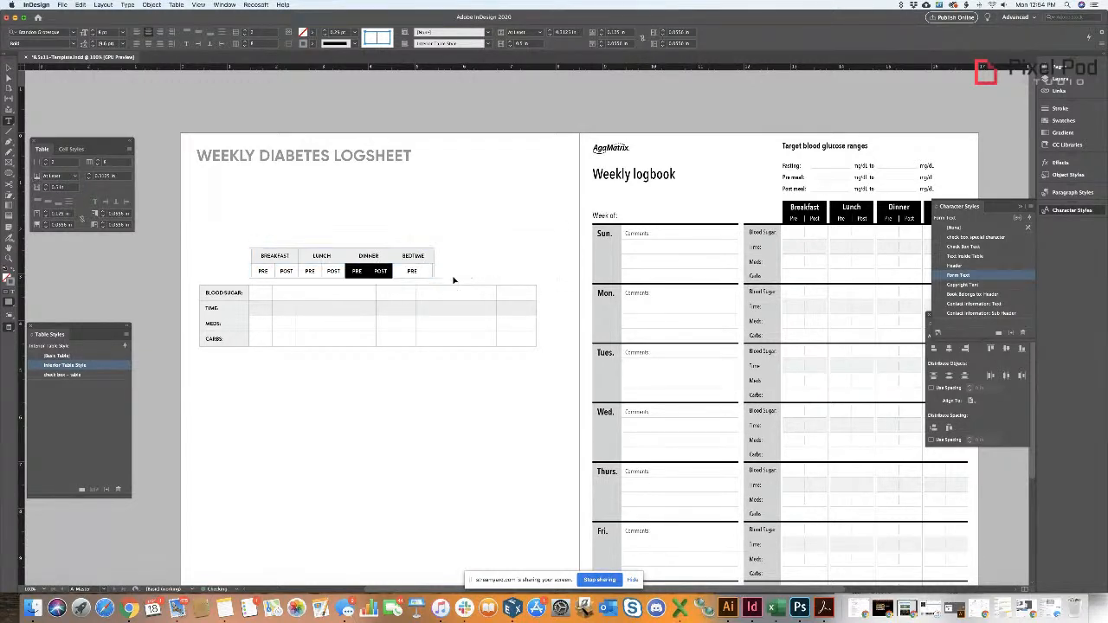
{"action": "left_click_drag", "start_coordinate": [452, 270], "coordinate": [412, 271]}
{"action": "left_click", "coordinate": [35, 187]}
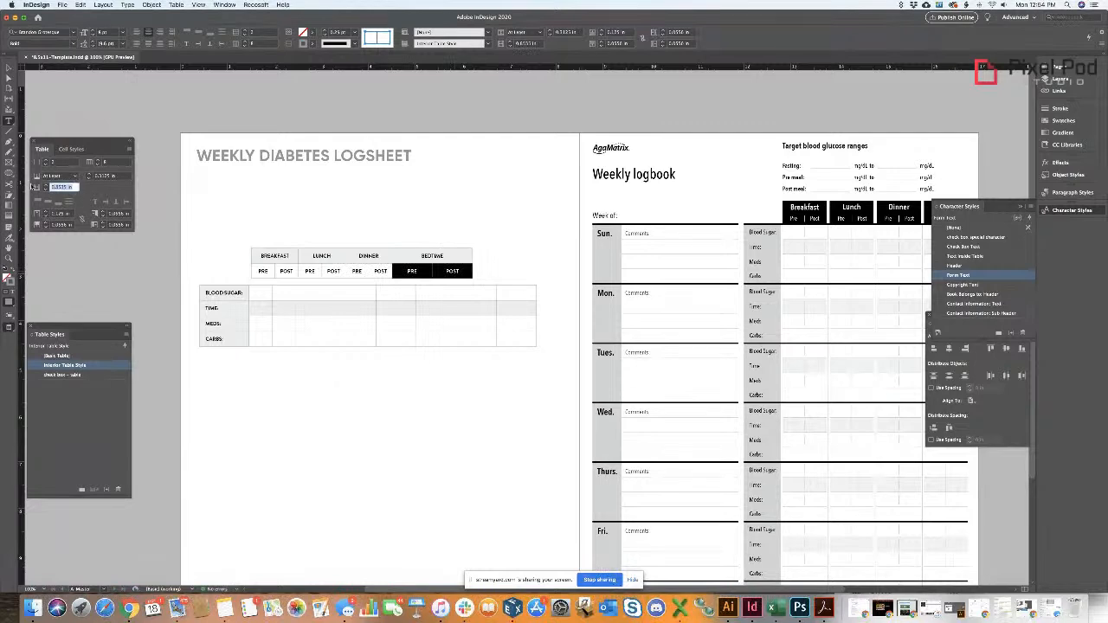
{"action": "type", "text": "0.5"}
{"action": "key", "text": "Return"}
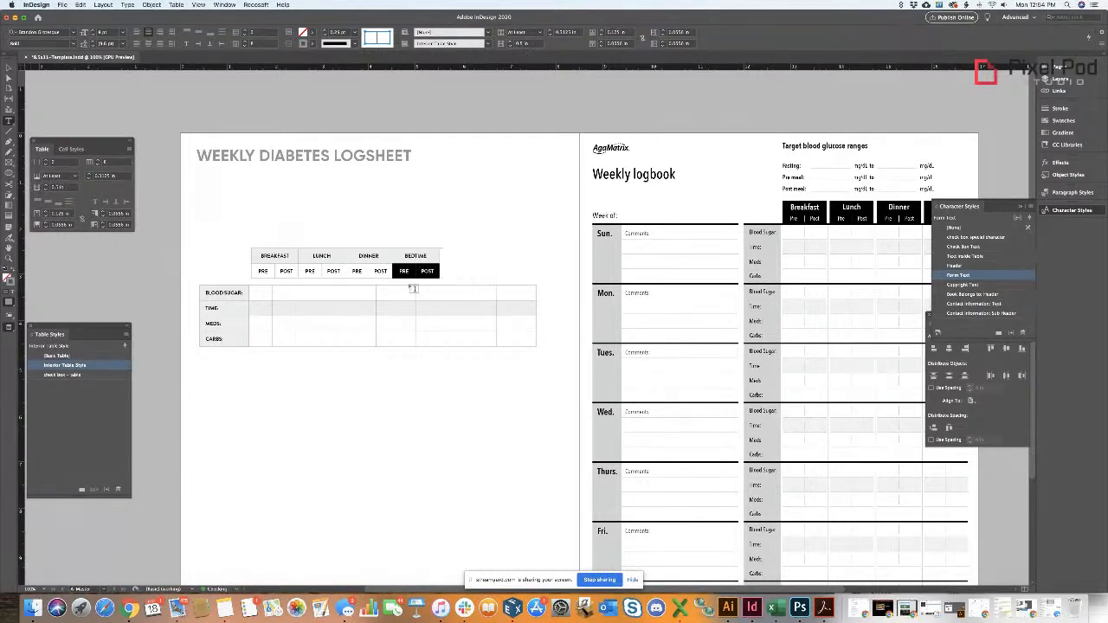
- Set all remaining blank columns of the daily table, from the third onward, to 0.5 in wide
{"action": "left_click_drag", "start_coordinate": [327, 300], "coordinate": [530, 344]}
{"action": "triple_click", "coordinate": [71, 189]}
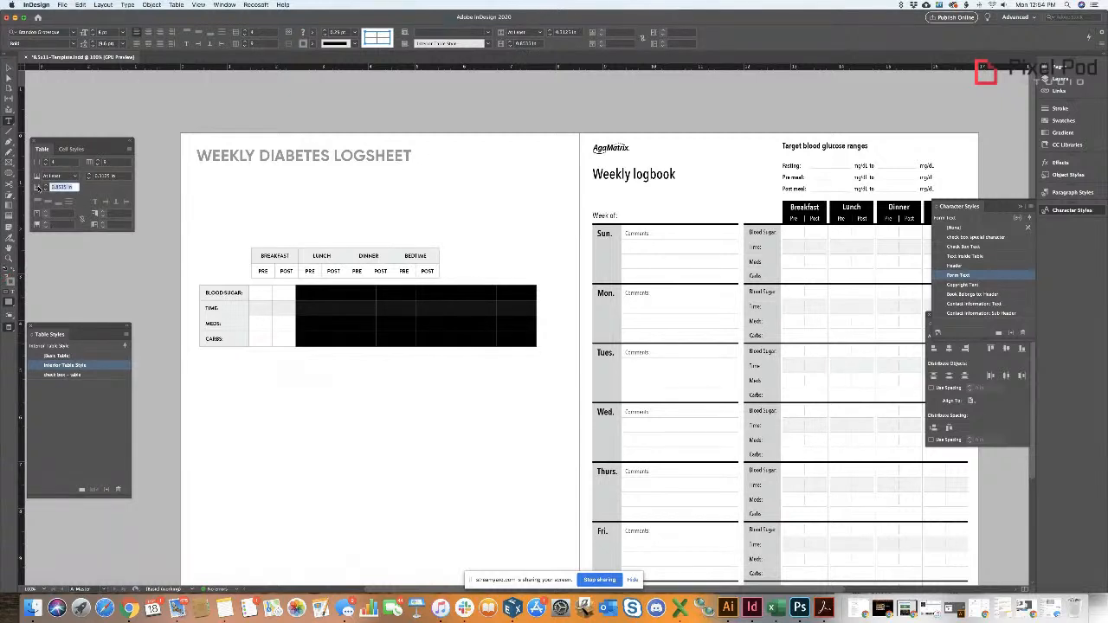
{"action": "type", "text": ".5"}
{"action": "key", "text": "Return"}
{"action": "left_click", "coordinate": [415, 216]}
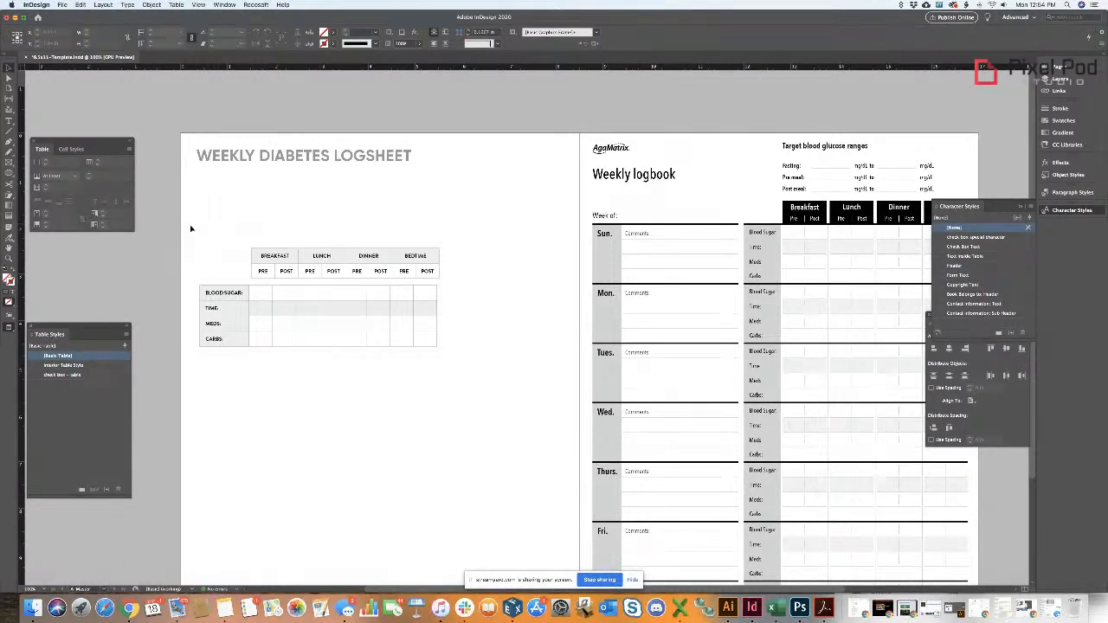
- Shift the meal header table slightly so its columns line up with the daily table's blank columns
{"action": "left_click", "coordinate": [302, 254]}
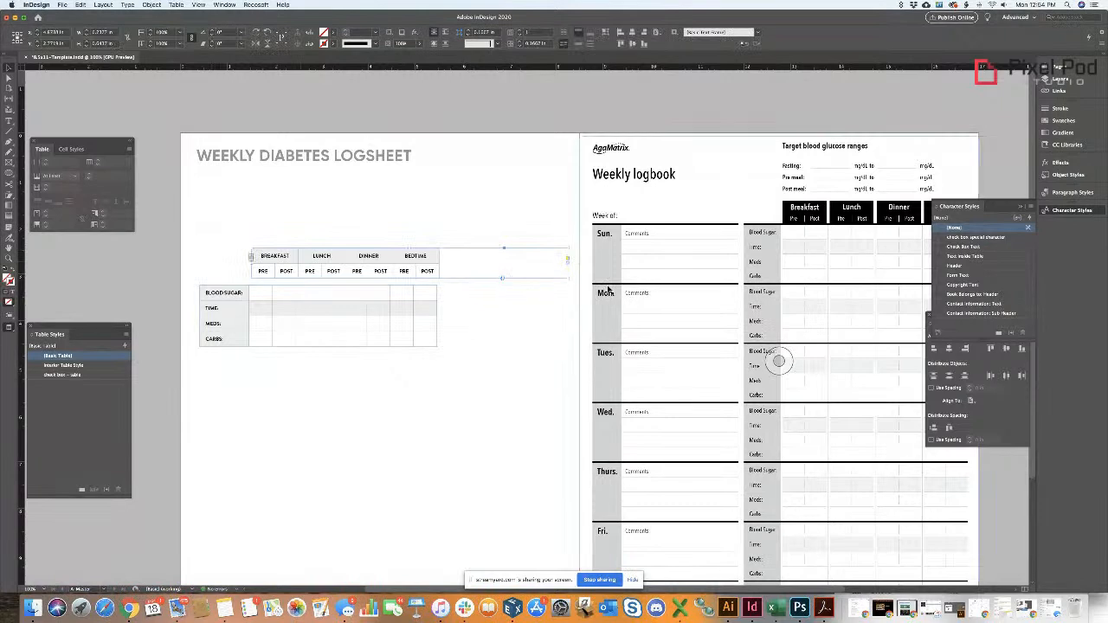
{"action": "left_click_drag", "start_coordinate": [414, 271], "coordinate": [411, 271]}
{"action": "left_click", "coordinate": [398, 229]}
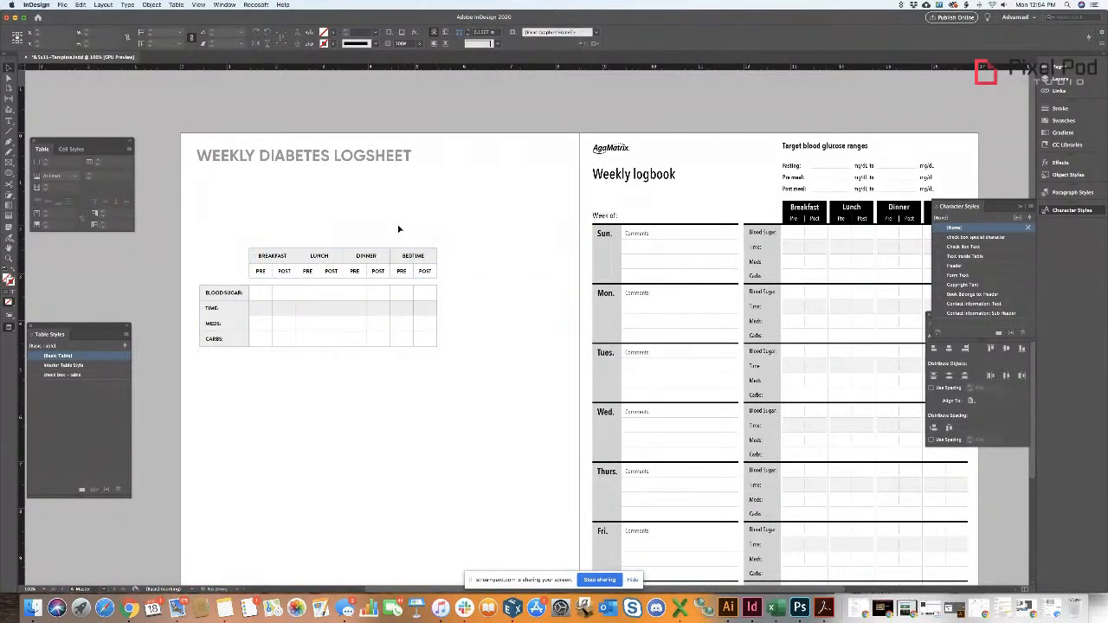
- Fit the daily table's frame to the width of the narrowed table
{"action": "left_click_drag", "start_coordinate": [183, 244], "coordinate": [449, 382]}
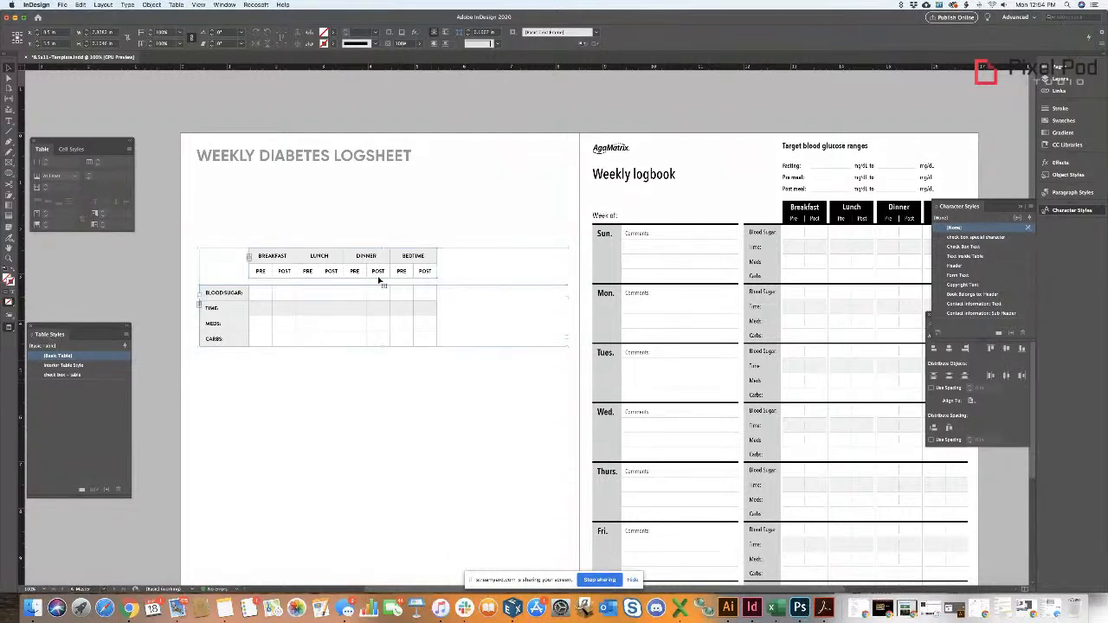
{"action": "left_click", "coordinate": [487, 237]}
{"action": "left_click", "coordinate": [401, 275]}
{"action": "left_click_drag", "start_coordinate": [514, 282], "coordinate": [566, 346]}
{"action": "double_click", "coordinate": [566, 347]}
- Move the header table and daily table together toward the right margin of the page
{"action": "left_click_drag", "start_coordinate": [223, 235], "coordinate": [314, 302]}
{"action": "left_click_drag", "start_coordinate": [290, 256], "coordinate": [371, 256]}
{"action": "left_click", "coordinate": [221, 236]}
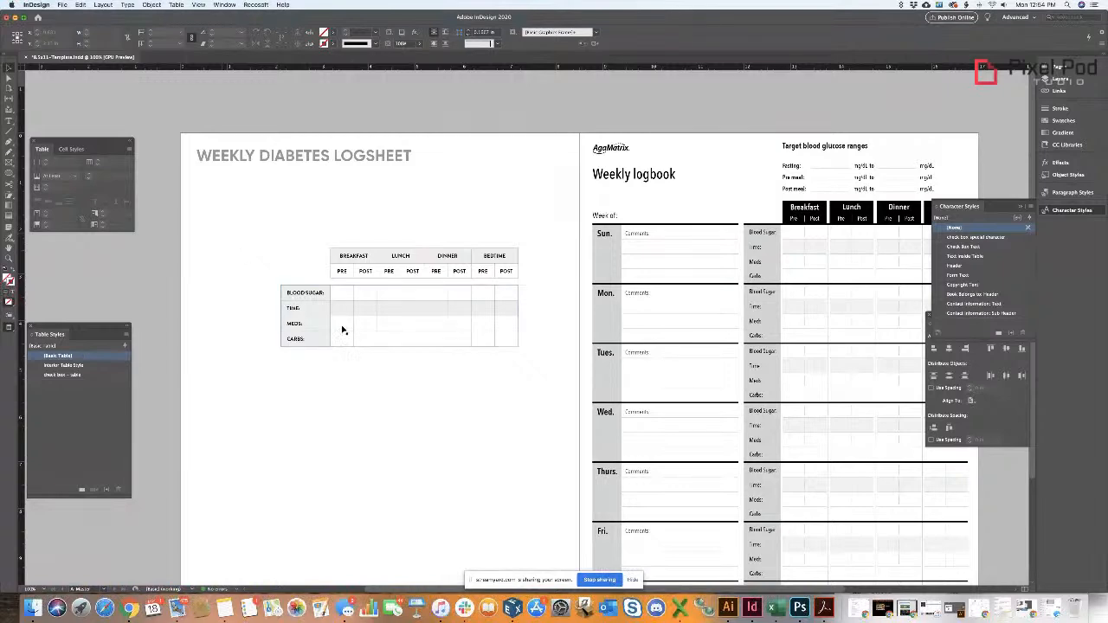
- Duplicate the daily table to its left and delete all the blank columns from the copy
{"action": "left_click_drag", "start_coordinate": [403, 330], "coordinate": [297, 329]}
{"action": "key", "text": "t"}
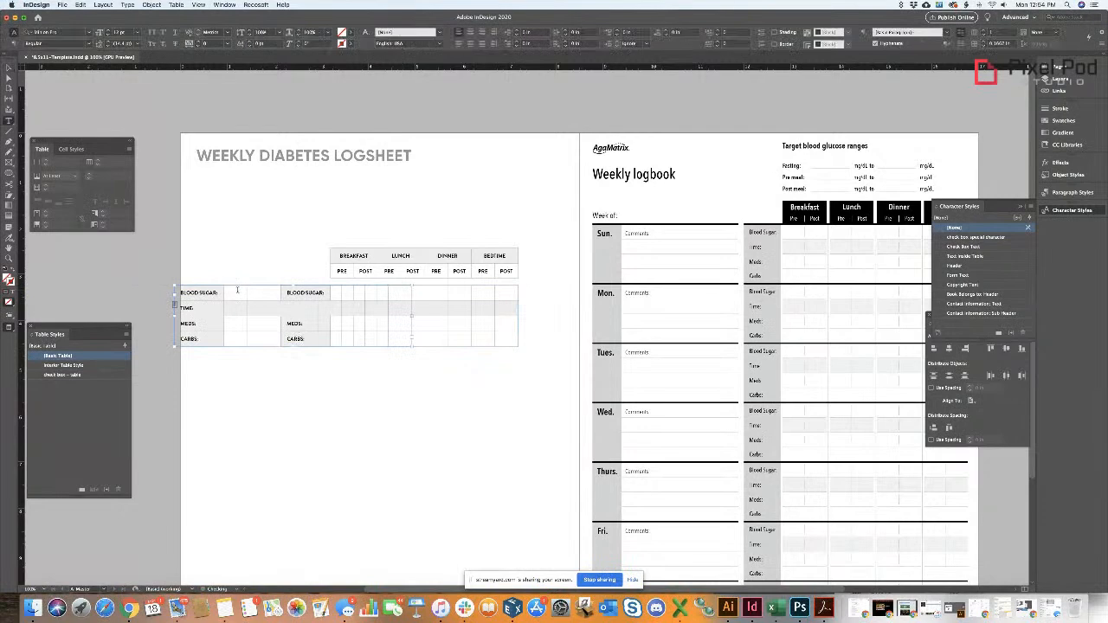
{"action": "left_click_drag", "start_coordinate": [237, 290], "coordinate": [405, 341]}
{"action": "right_click", "coordinate": [248, 300]}
{"action": "mouse_move", "coordinate": [301, 337]}
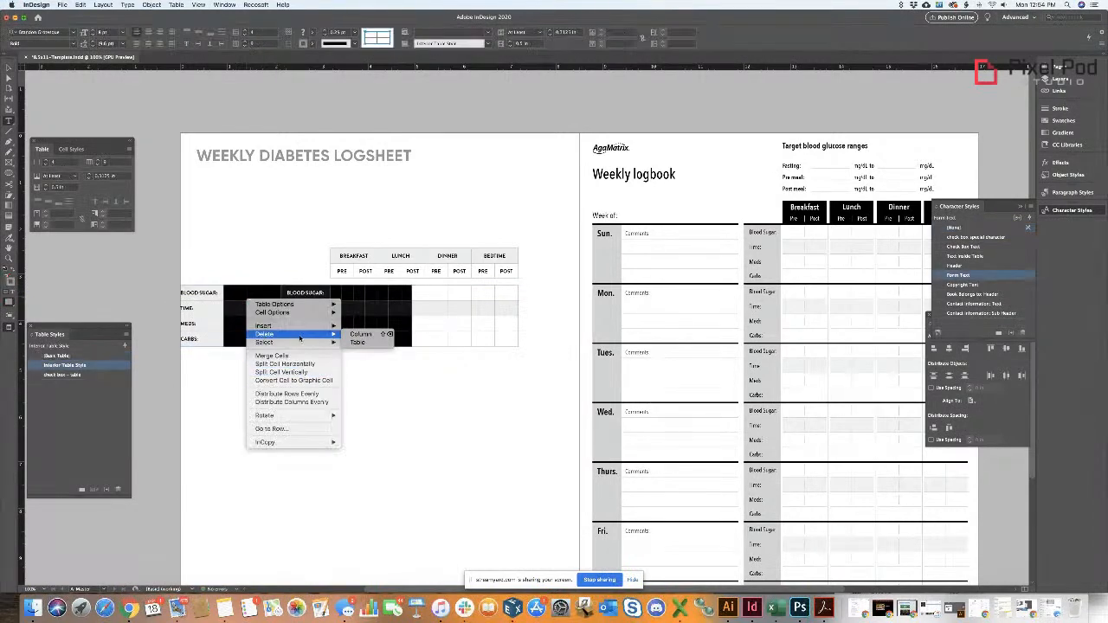
{"action": "left_click", "coordinate": [360, 334]}
{"action": "left_click", "coordinate": [231, 353]}
- Fit the label-only copy's frame to its contents and place it just left of the daily table
{"action": "key", "text": "v"}
{"action": "left_click", "coordinate": [211, 339]}
{"action": "left_click_drag", "start_coordinate": [411, 346], "coordinate": [259, 329]}
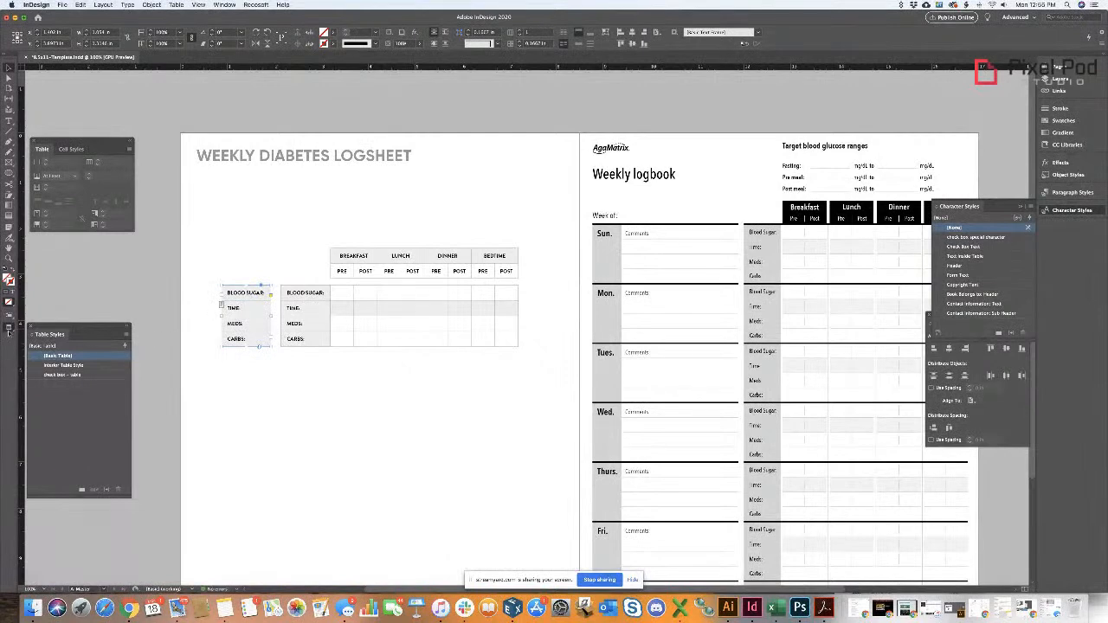
{"action": "left_click_drag", "start_coordinate": [314, 291], "coordinate": [329, 379]}
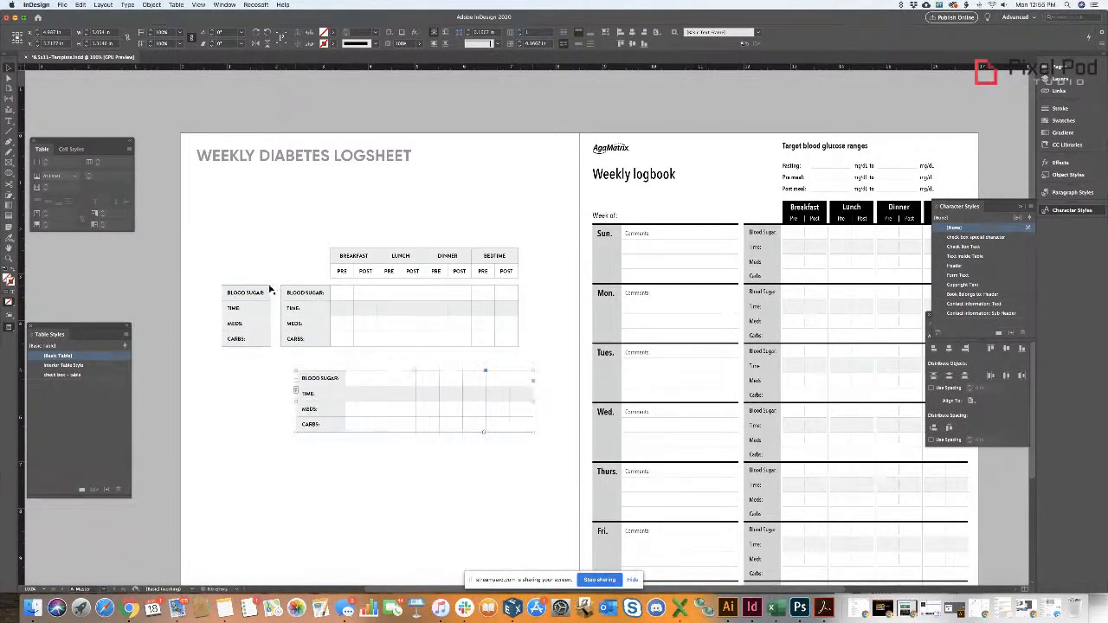
{"action": "key", "text": "Delete"}
{"action": "key", "text": "t"}
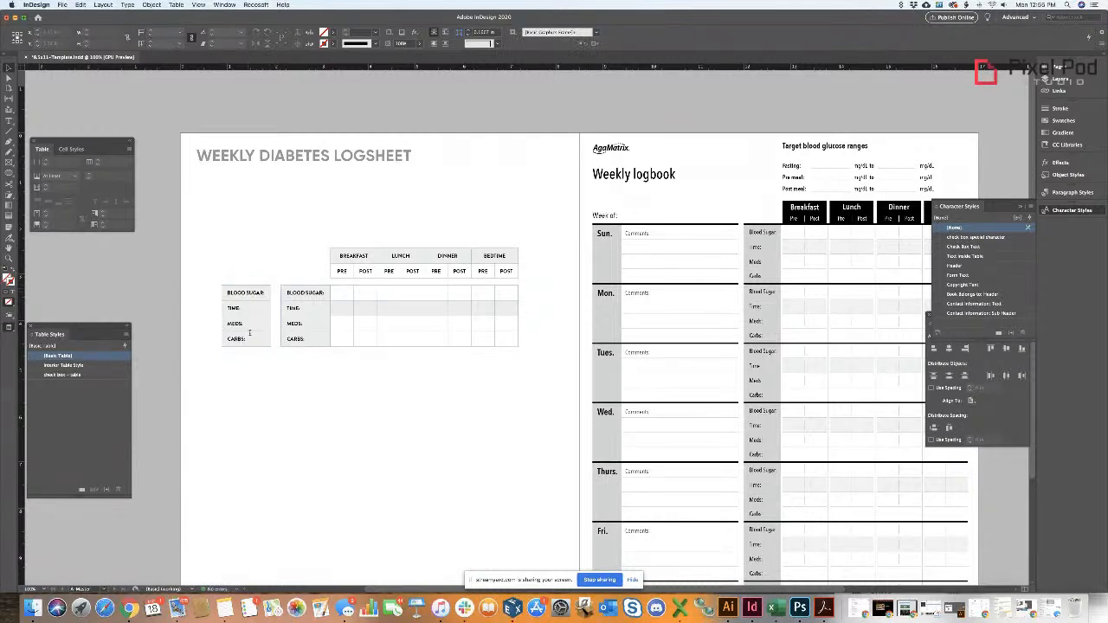
{"action": "left_click_drag", "start_coordinate": [254, 338], "coordinate": [248, 291]}
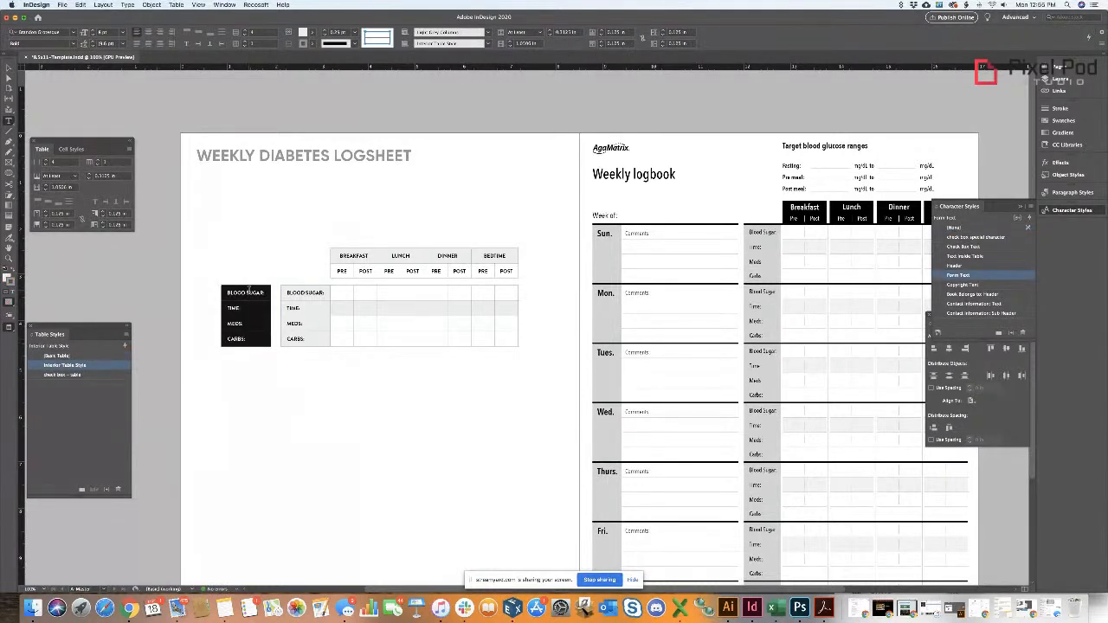
{"action": "key", "text": "Escape"}
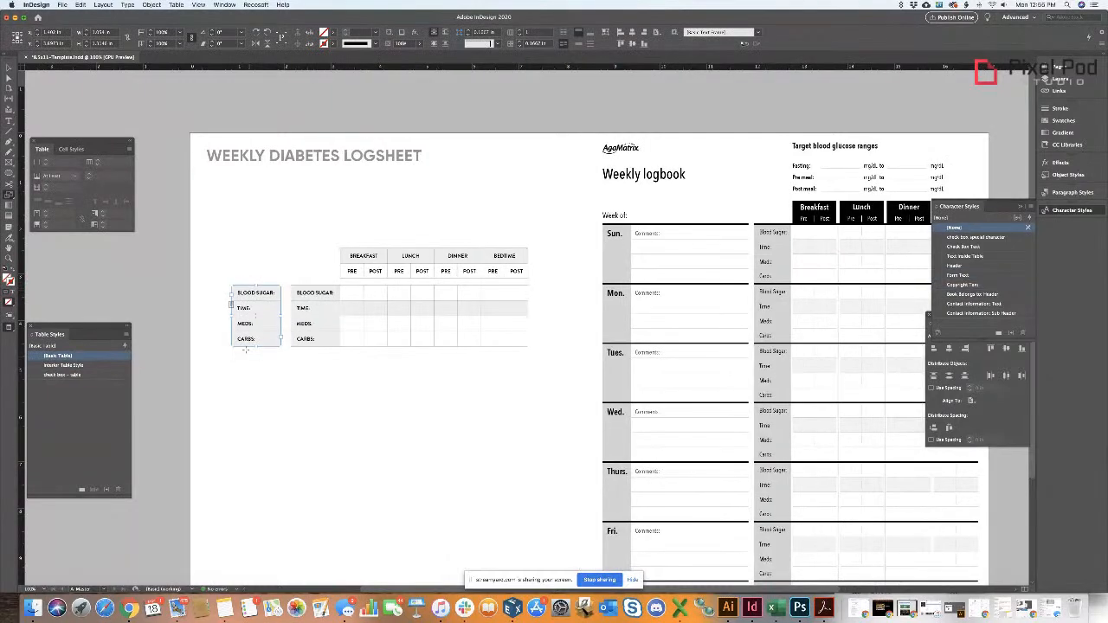
- Replace the first label in the label-only table with SUN
{"action": "key", "text": "t"}
{"action": "double_click", "coordinate": [251, 293]}
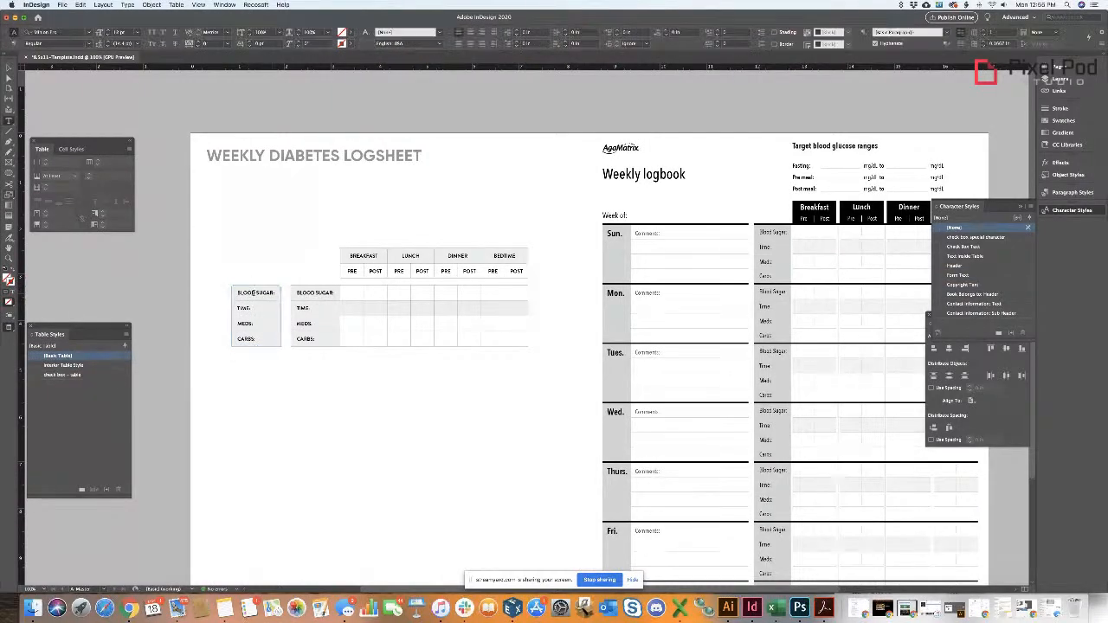
{"action": "double_click", "coordinate": [266, 292]}
{"action": "triple_click", "coordinate": [265, 293]}
{"action": "type", "text": "SUN"}
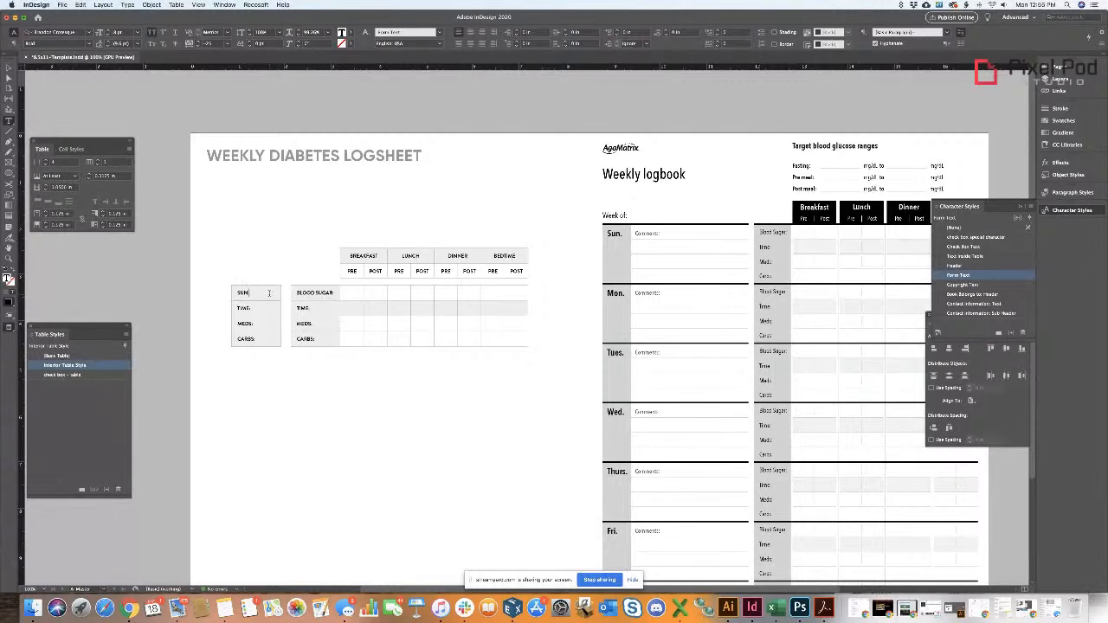
- Clear the TIME, MEDS and CARBS labels from the cells below SUN, keeping the rows
{"action": "left_click_drag", "start_coordinate": [265, 338], "coordinate": [264, 310]}
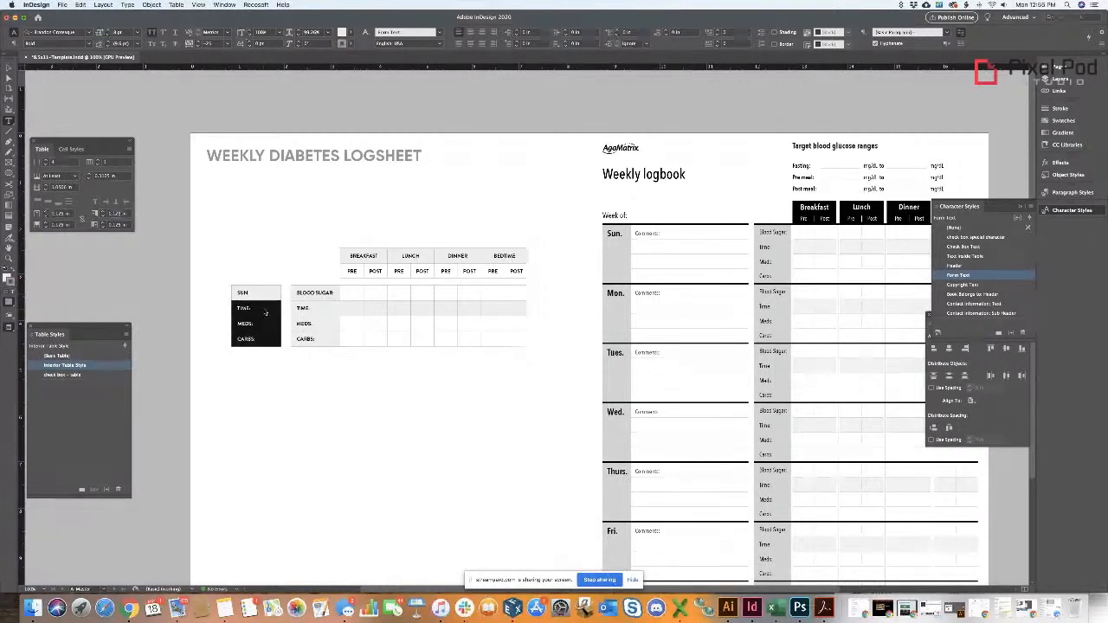
{"action": "right_click", "coordinate": [264, 311]}
{"action": "mouse_move", "coordinate": [301, 347]}
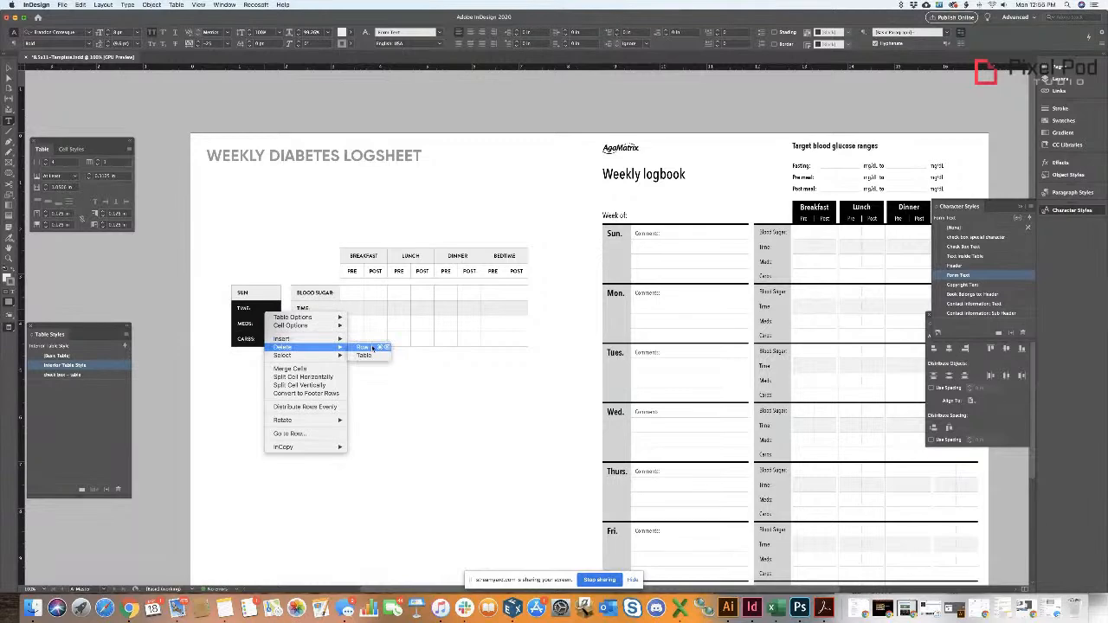
{"action": "left_click", "coordinate": [225, 337]}
{"action": "left_click_drag", "start_coordinate": [262, 341], "coordinate": [262, 291]}
{"action": "key", "text": "BackSpace"}
- Try to merge the SUN cell with the blank cells below it
{"action": "left_click", "coordinate": [266, 337]}
{"action": "right_click", "coordinate": [262, 294]}
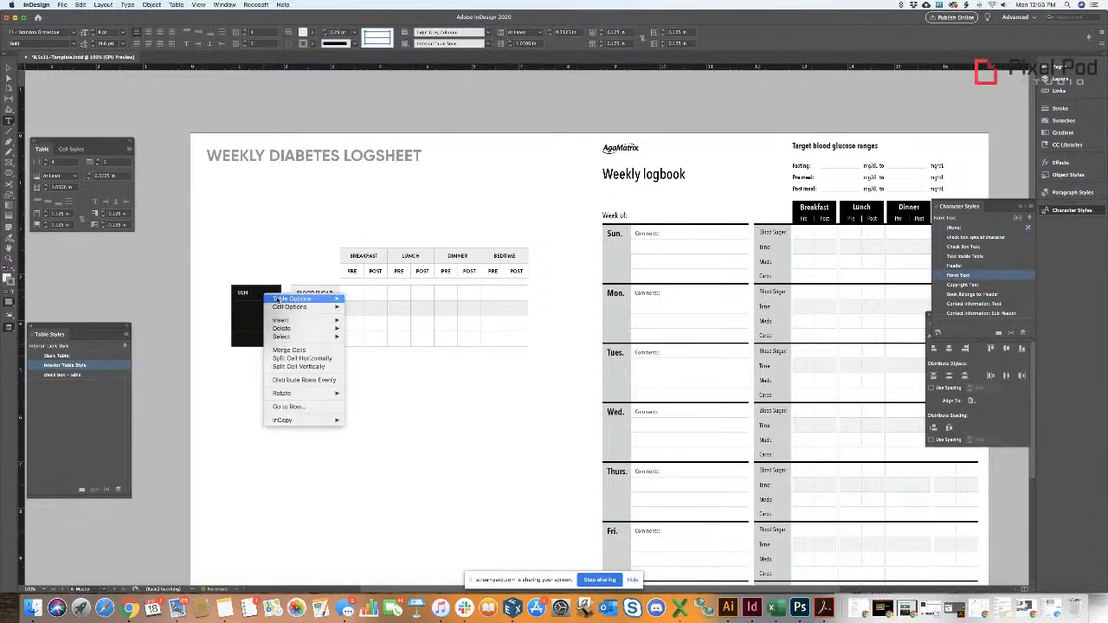
{"action": "left_click", "coordinate": [289, 349]}
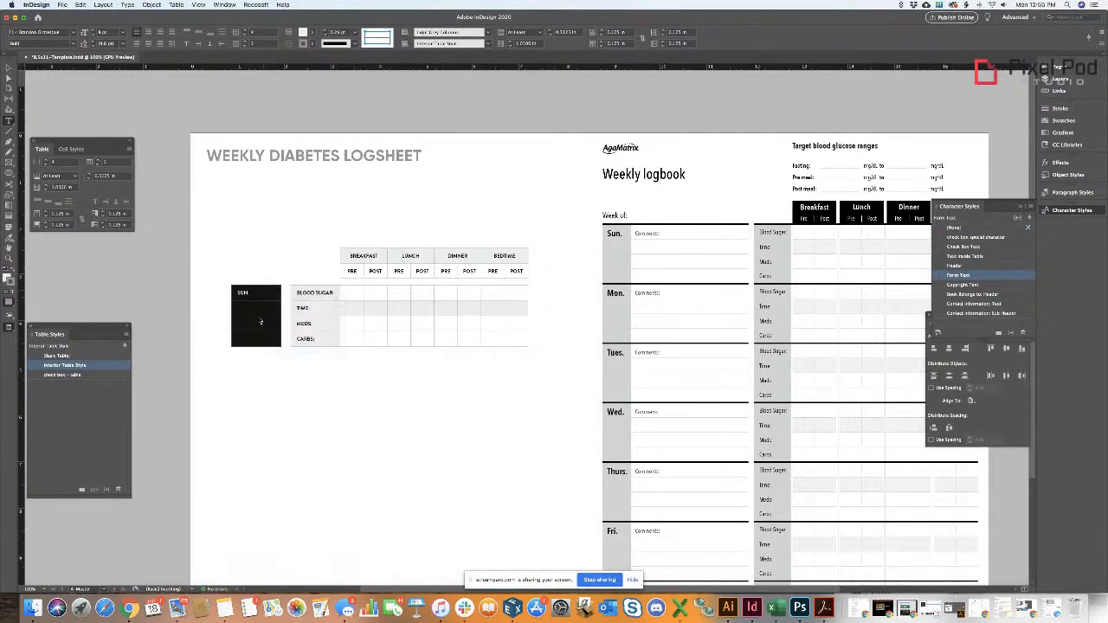
{"action": "left_click", "coordinate": [258, 321]}
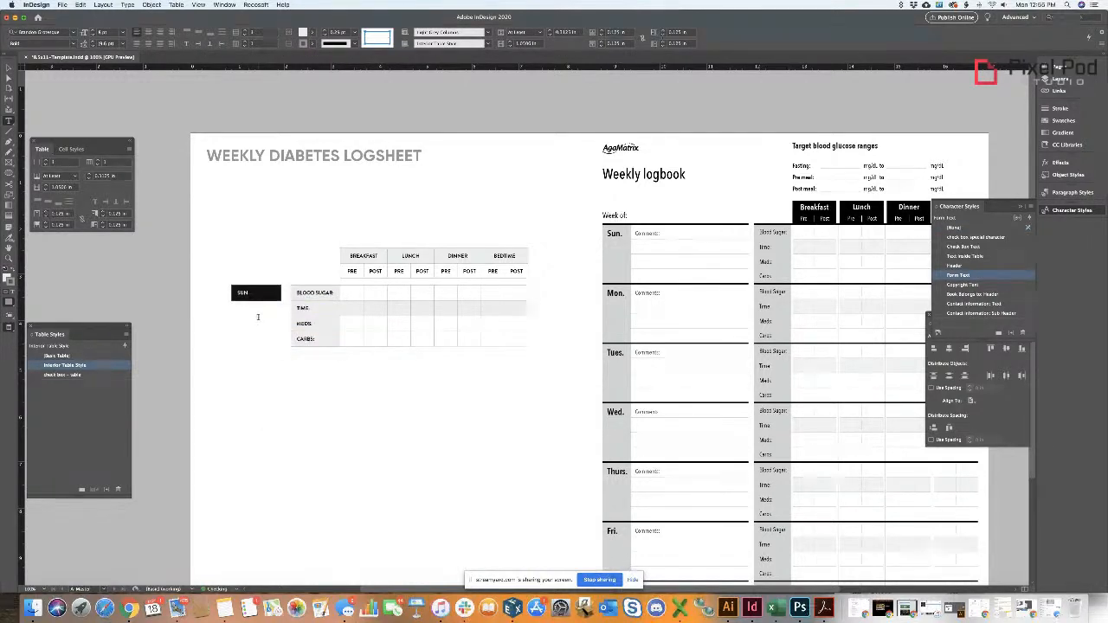
{"action": "left_click", "coordinate": [181, 285]}
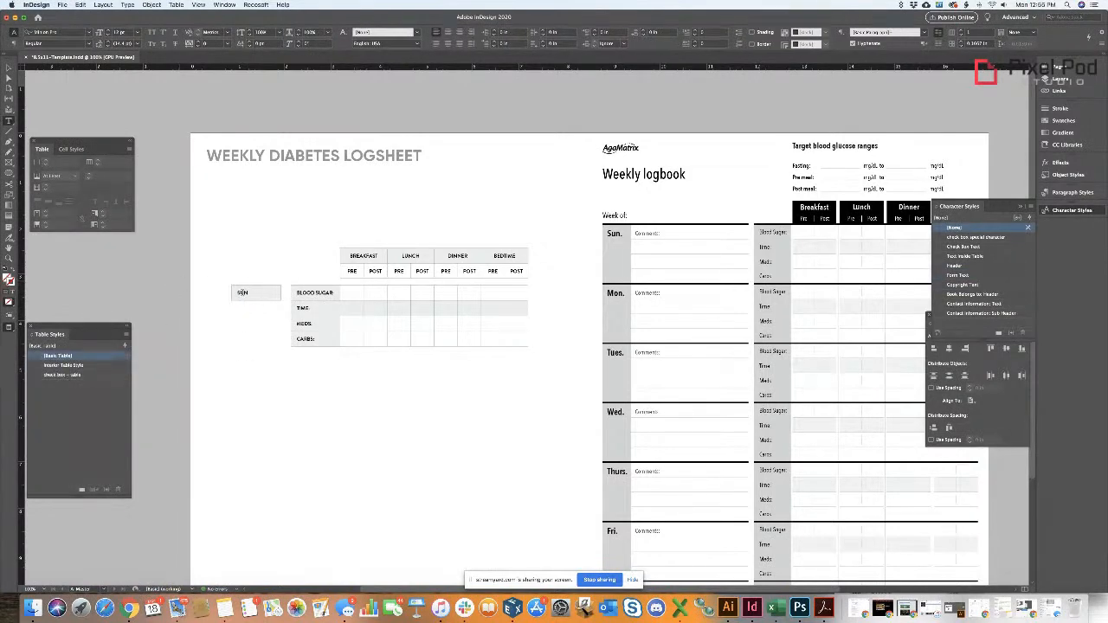
{"action": "double_click", "coordinate": [267, 297]}
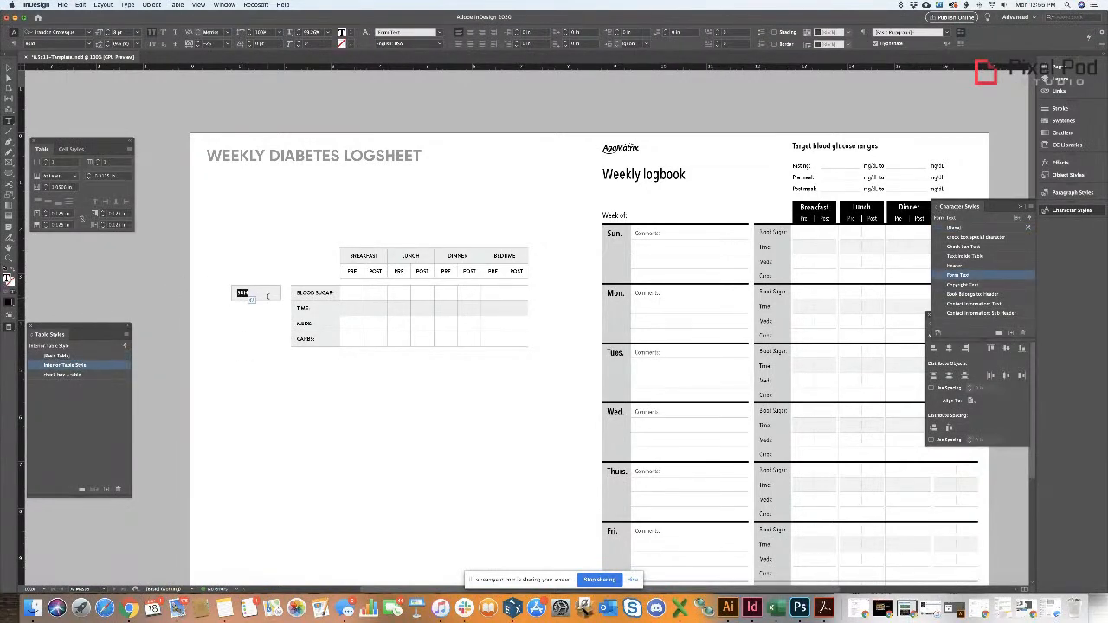
{"action": "left_click", "coordinate": [167, 260]}
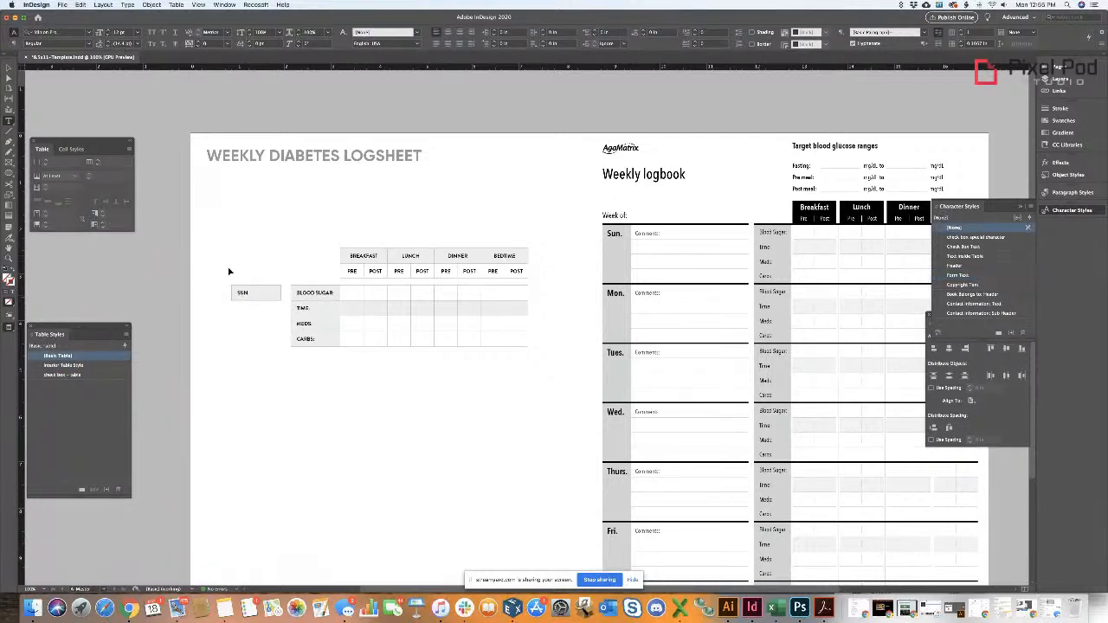
{"action": "left_click", "coordinate": [264, 294]}
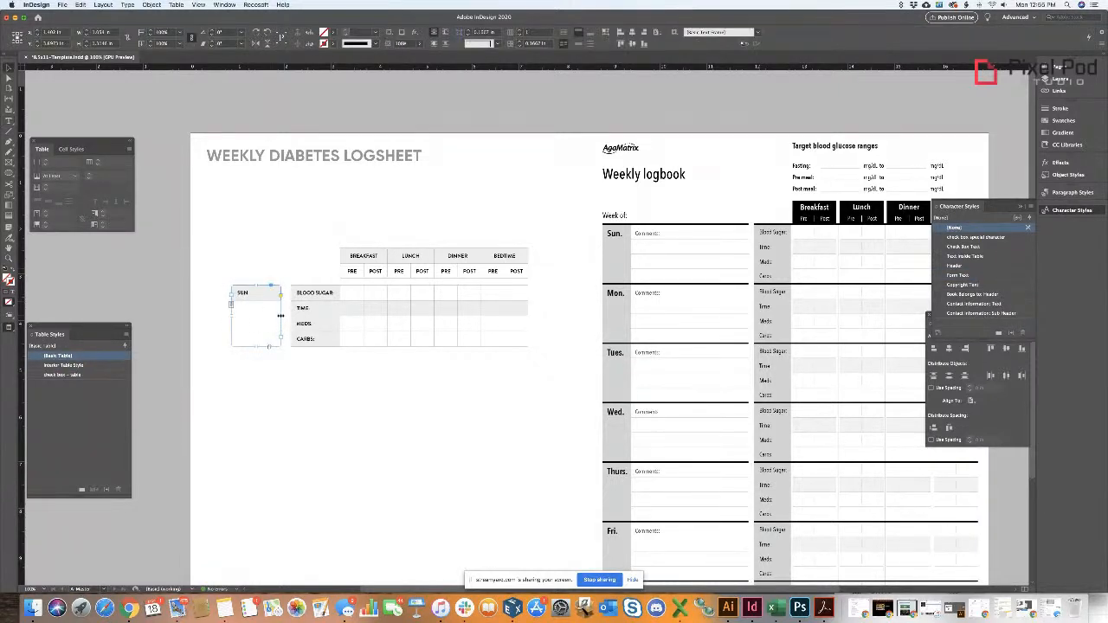
{"action": "left_click", "coordinate": [283, 319]}
{"action": "double_click", "coordinate": [247, 308]}
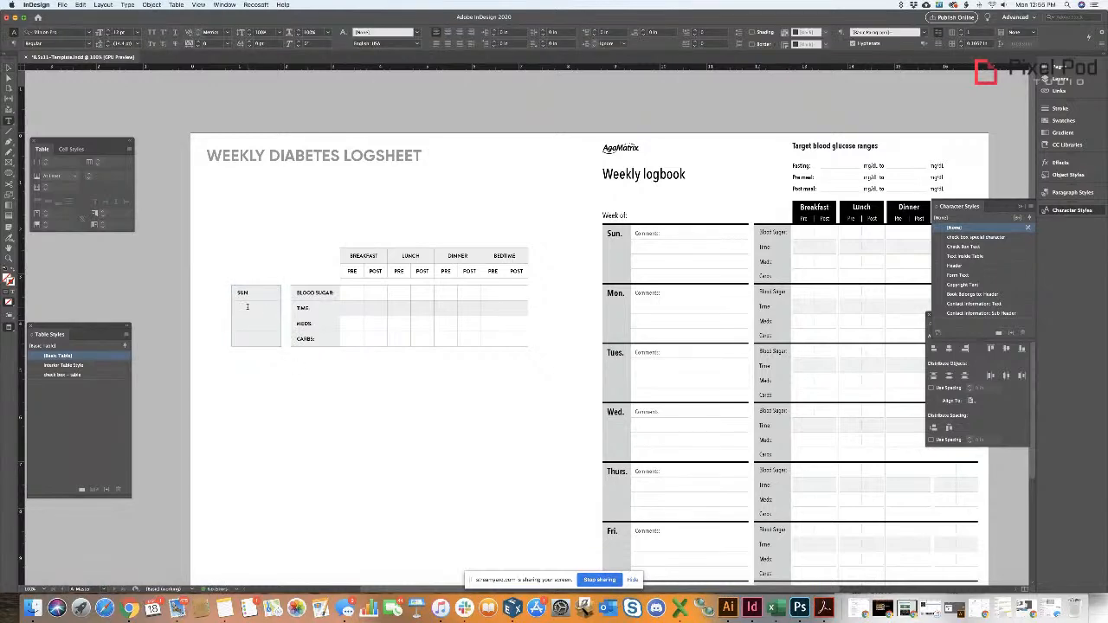
- Merge the SUN cell and the three blank cells below it into a single cell
{"action": "left_click_drag", "start_coordinate": [248, 308], "coordinate": [261, 345]}
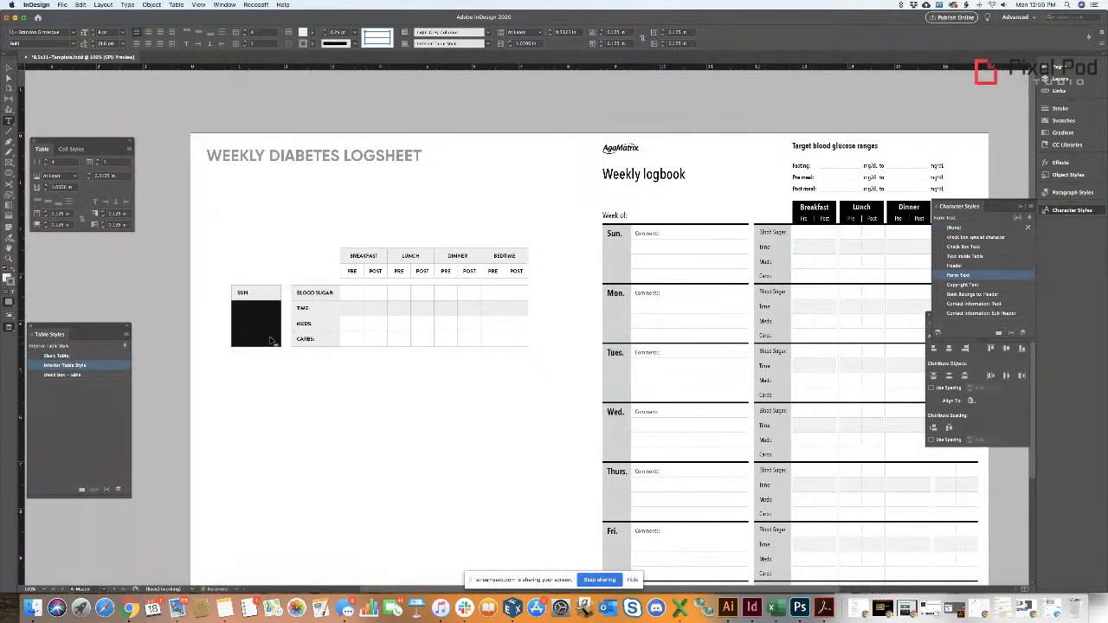
{"action": "left_click", "coordinate": [271, 341]}
{"action": "left_click_drag", "start_coordinate": [271, 340], "coordinate": [265, 299]}
{"action": "right_click", "coordinate": [265, 298]}
{"action": "mouse_move", "coordinate": [287, 317]}
{"action": "left_click", "coordinate": [295, 354]}
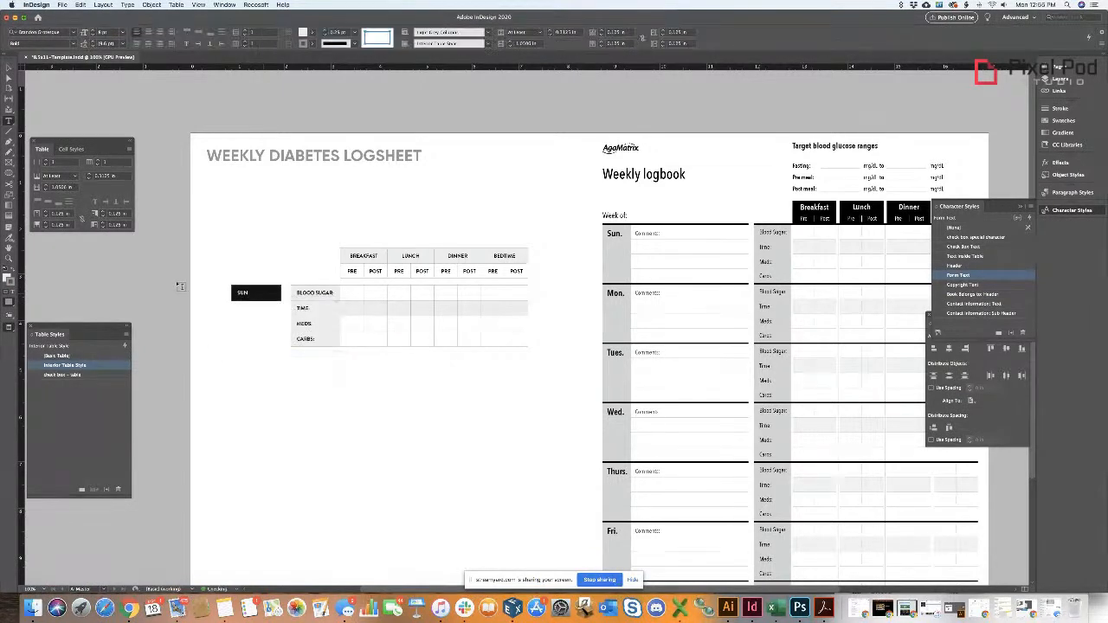
{"action": "left_click", "coordinate": [262, 302]}
{"action": "key", "text": "Escape"}
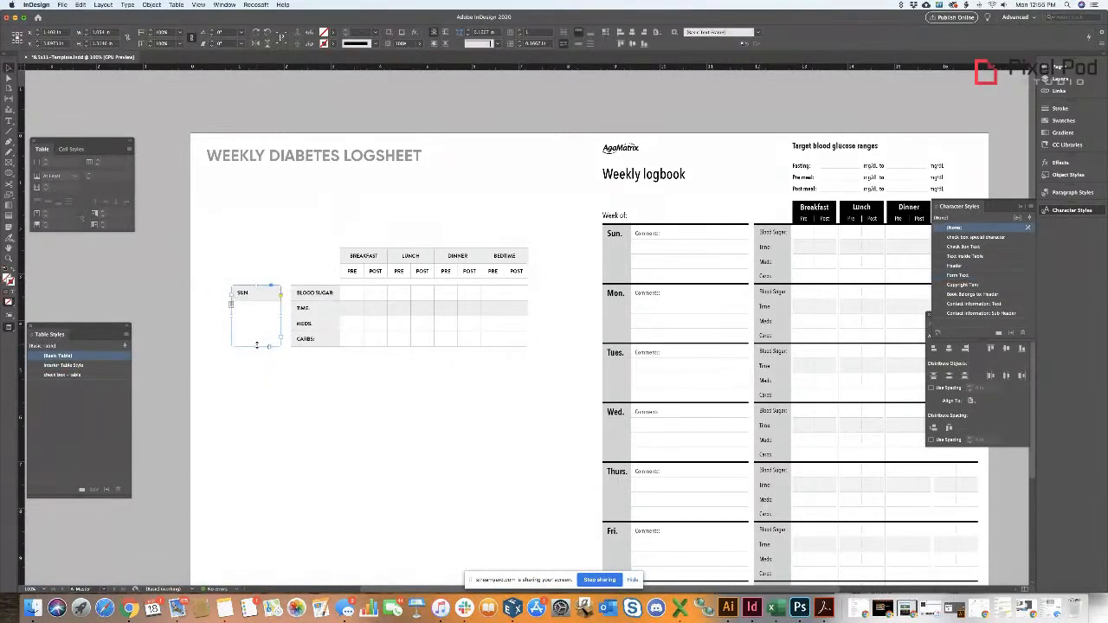
- Stretch the merged SUN cell down to the height of the daily table and fit its frame to it
{"action": "double_click", "coordinate": [255, 346]}
{"action": "key", "text": "t"}
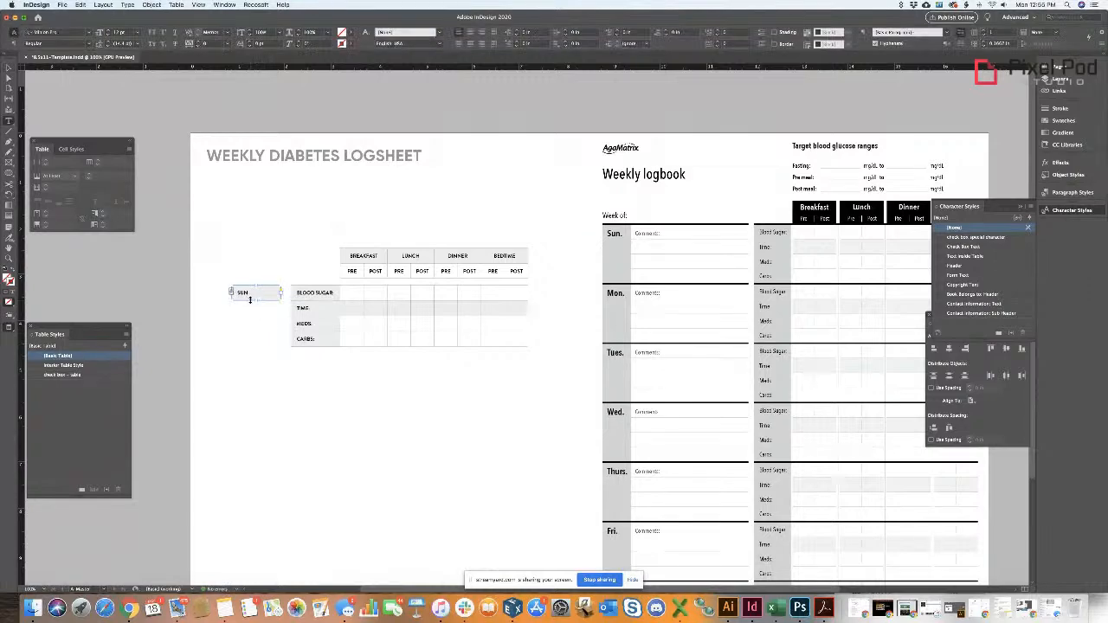
{"action": "left_click_drag", "start_coordinate": [250, 301], "coordinate": [252, 348]}
{"action": "left_click", "coordinate": [302, 393]}
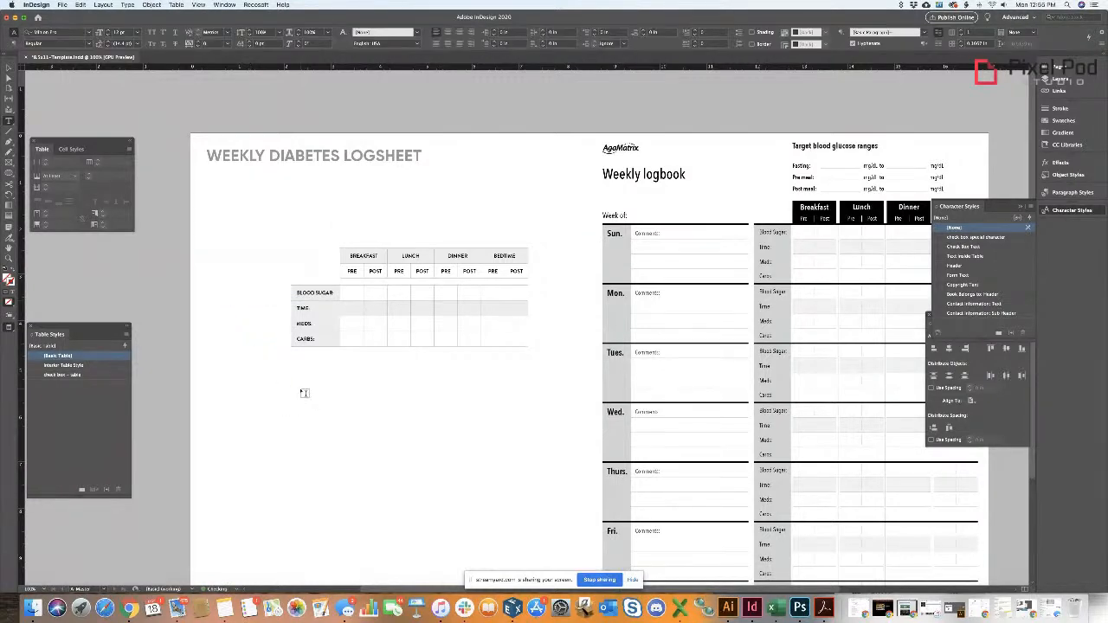
{"action": "left_click", "coordinate": [256, 301]}
{"action": "double_click", "coordinate": [256, 300]}
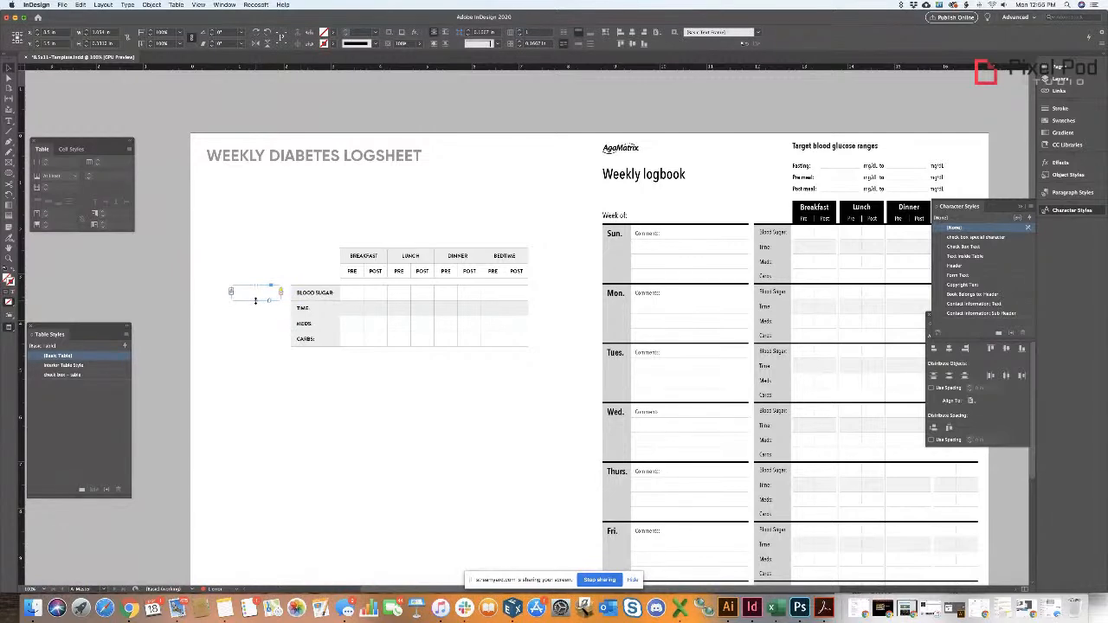
- Narrow the SUN column to about half its width and switch the page to the Normal screen mode
{"action": "left_click", "coordinate": [161, 265]}
{"action": "key", "text": "r"}
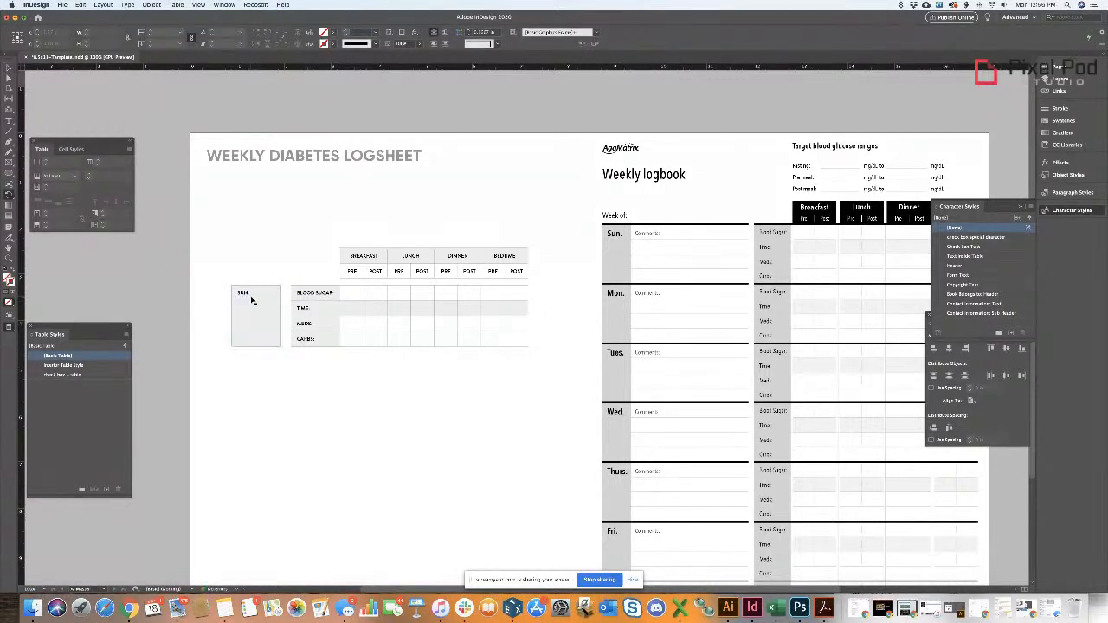
{"action": "key", "text": "Escape"}
{"action": "key", "text": "t"}
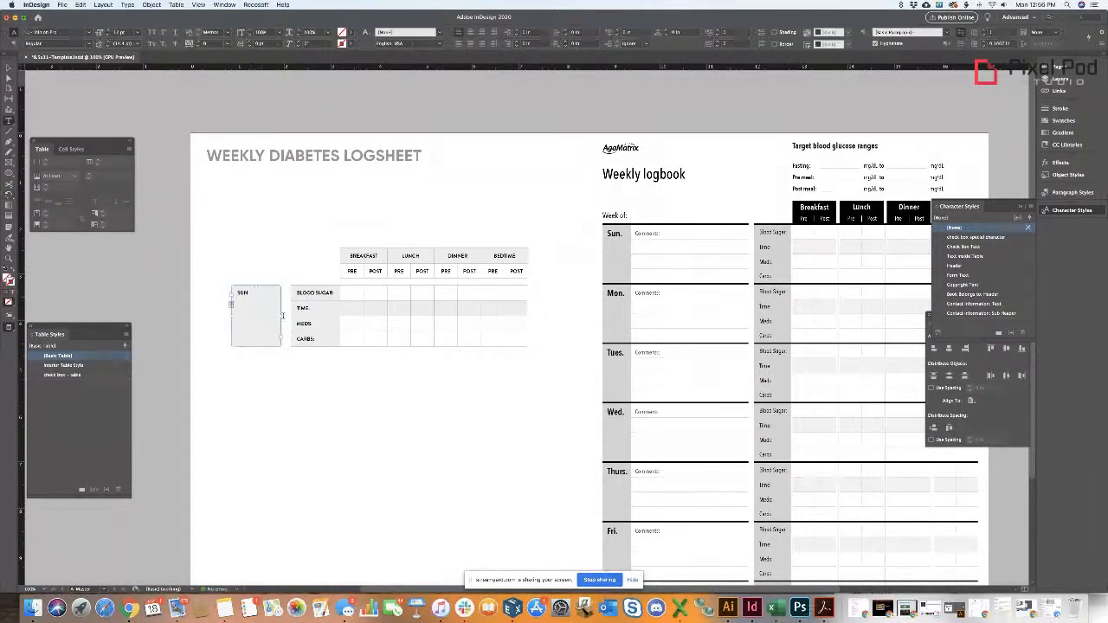
{"action": "left_click_drag", "start_coordinate": [280, 317], "coordinate": [255, 315]}
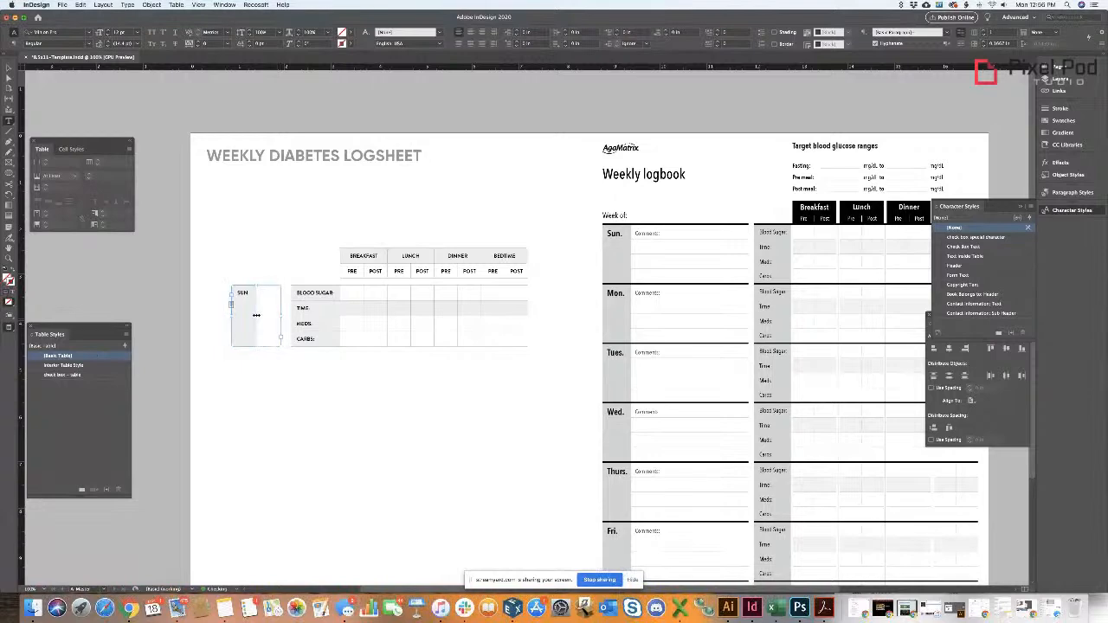
{"action": "left_click", "coordinate": [198, 271], "text": "super"}
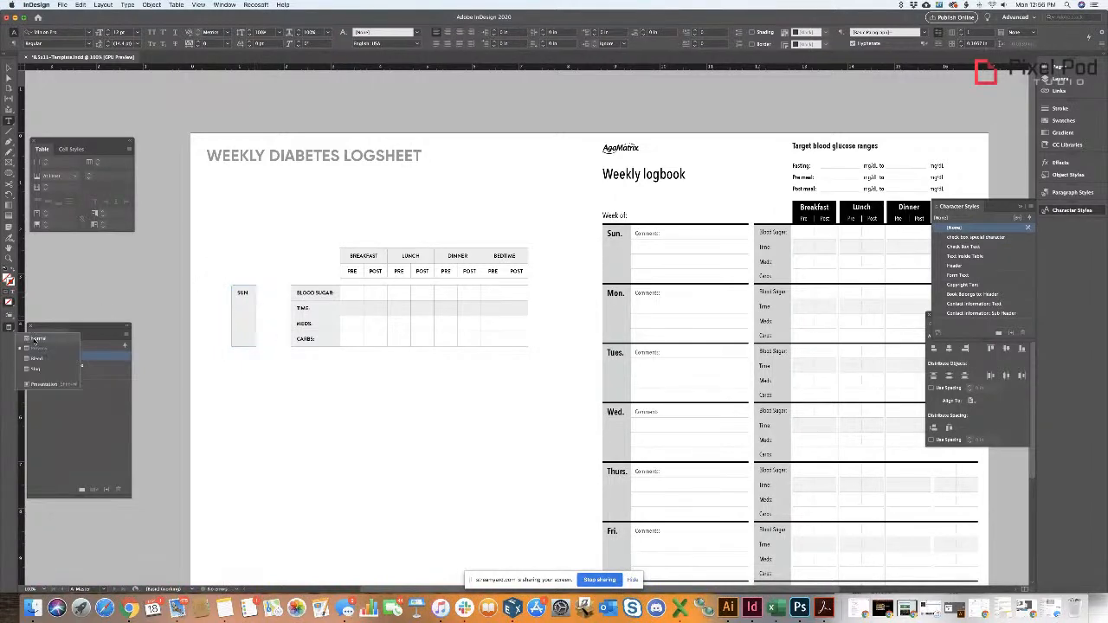
- Fit the SUN table's frame to its contents and move all three tables up to the left margin, beneath the title
{"action": "key", "text": "v"}
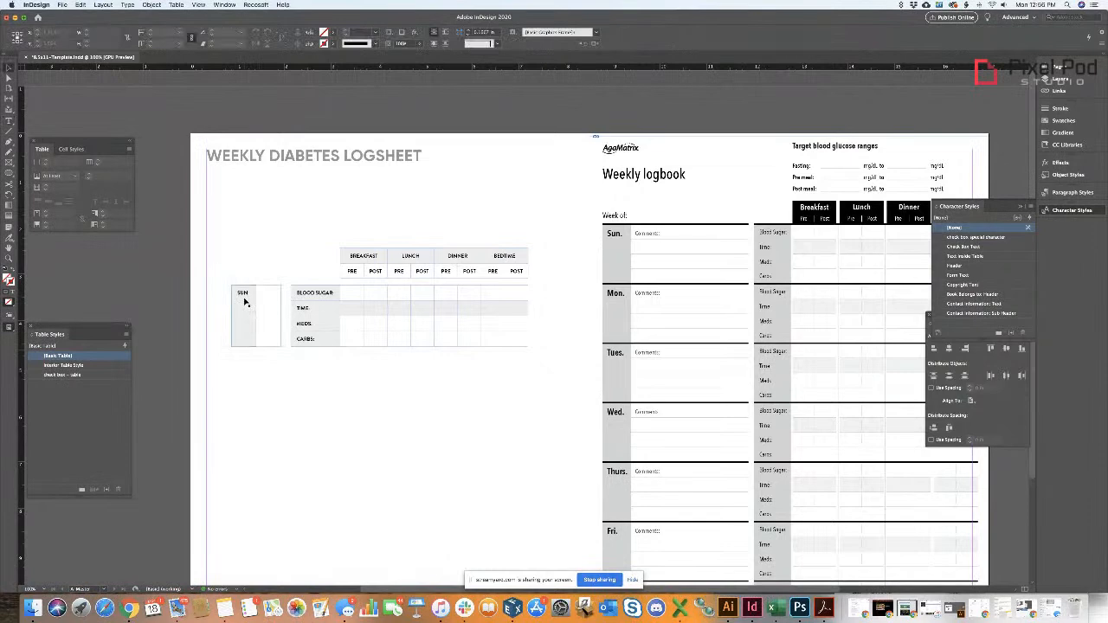
{"action": "left_click", "coordinate": [245, 301]}
{"action": "double_click", "coordinate": [281, 347]}
{"action": "left_click_drag", "start_coordinate": [211, 249], "coordinate": [524, 374]}
{"action": "left_click_drag", "start_coordinate": [500, 273], "coordinate": [436, 232]}
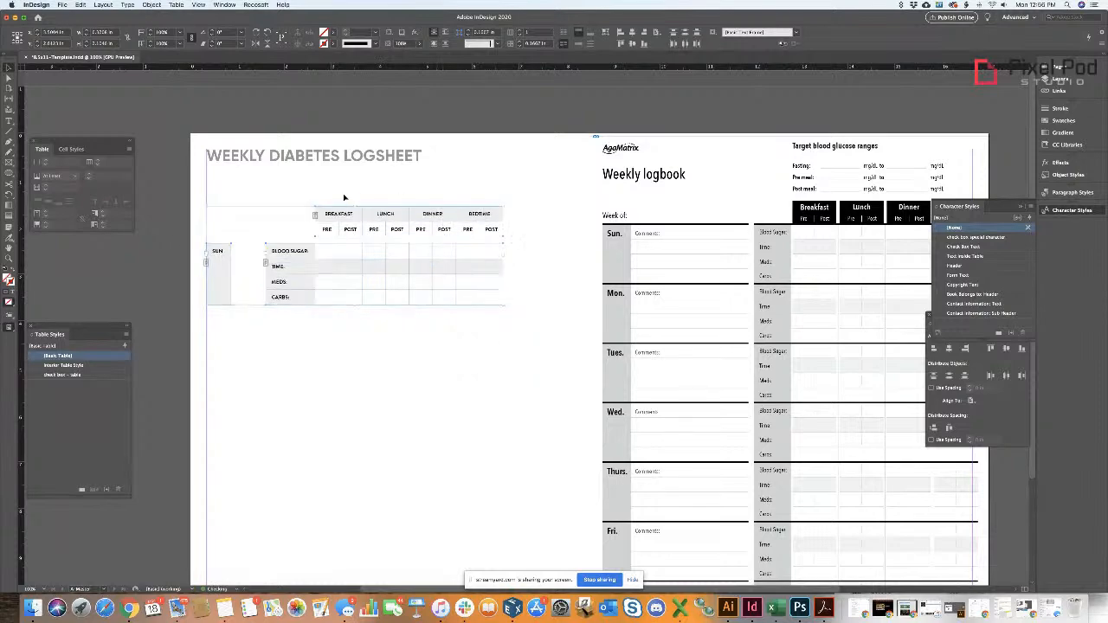
- Centre the WEEKLY DIABETES LOGSHEET title on the page
{"action": "double_click", "coordinate": [423, 155]}
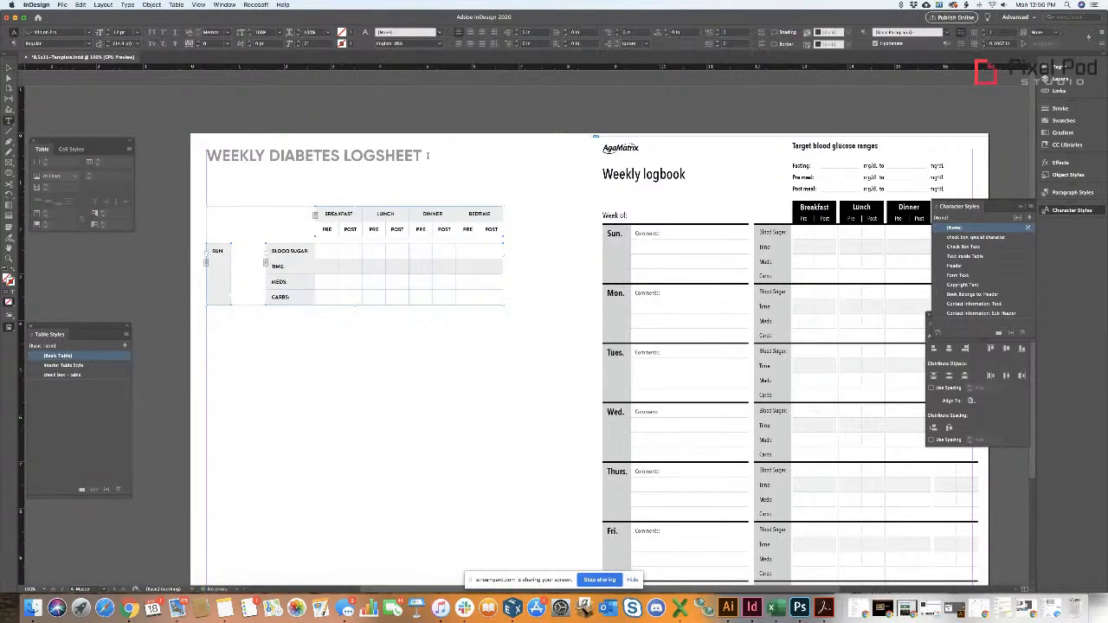
{"action": "triple_click", "coordinate": [427, 155]}
{"action": "left_click", "coordinate": [477, 35]}
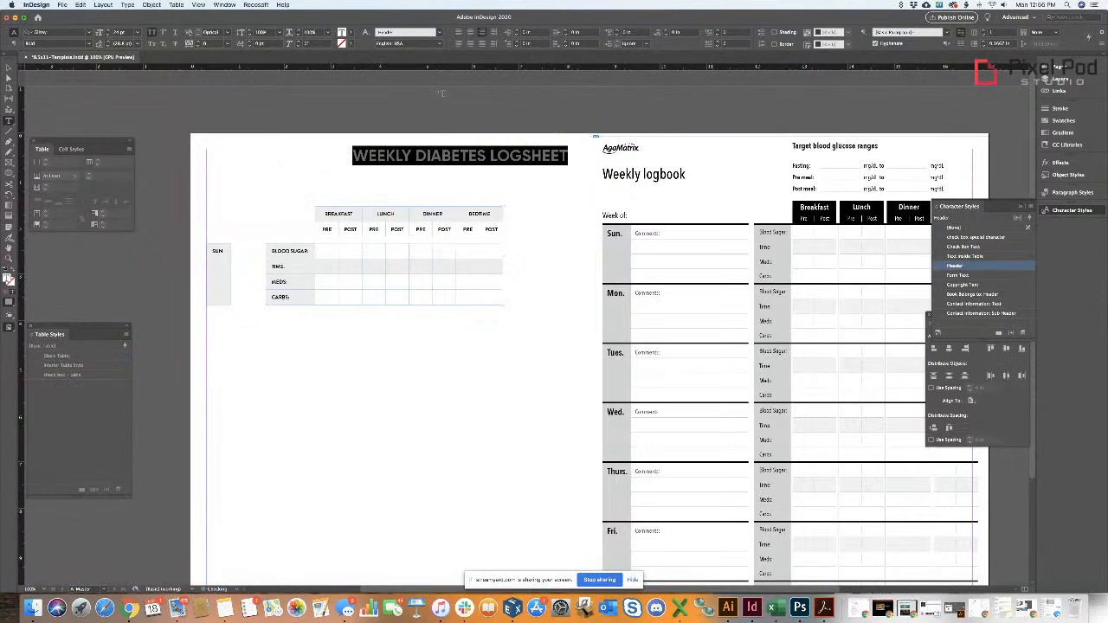
{"action": "left_click", "coordinate": [468, 34]}
{"action": "left_click", "coordinate": [372, 130]}
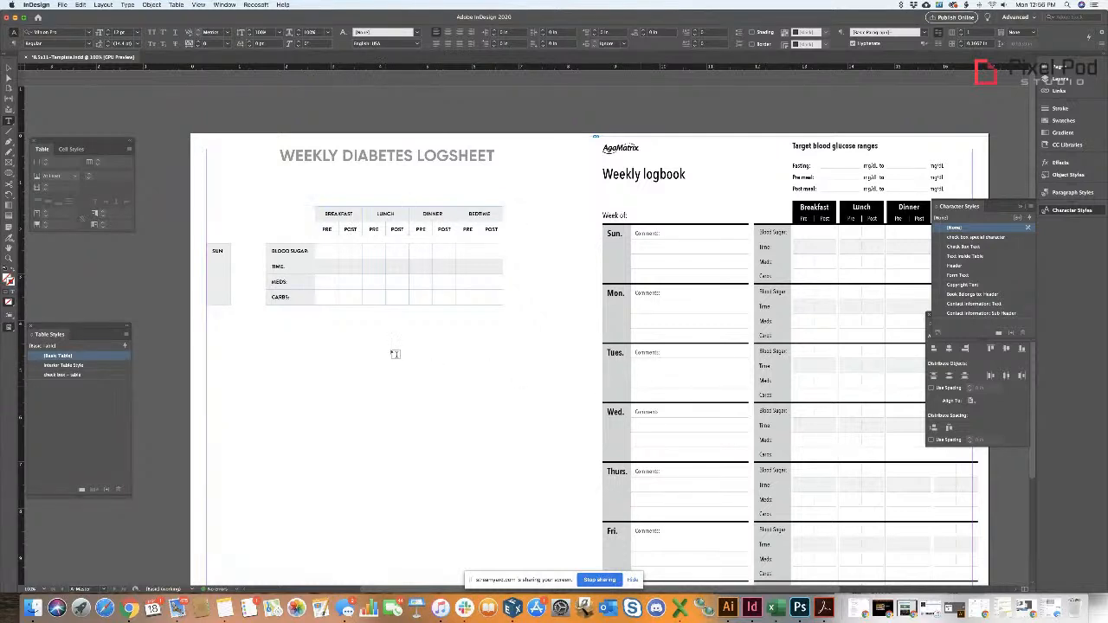
{"action": "key", "text": "v"}
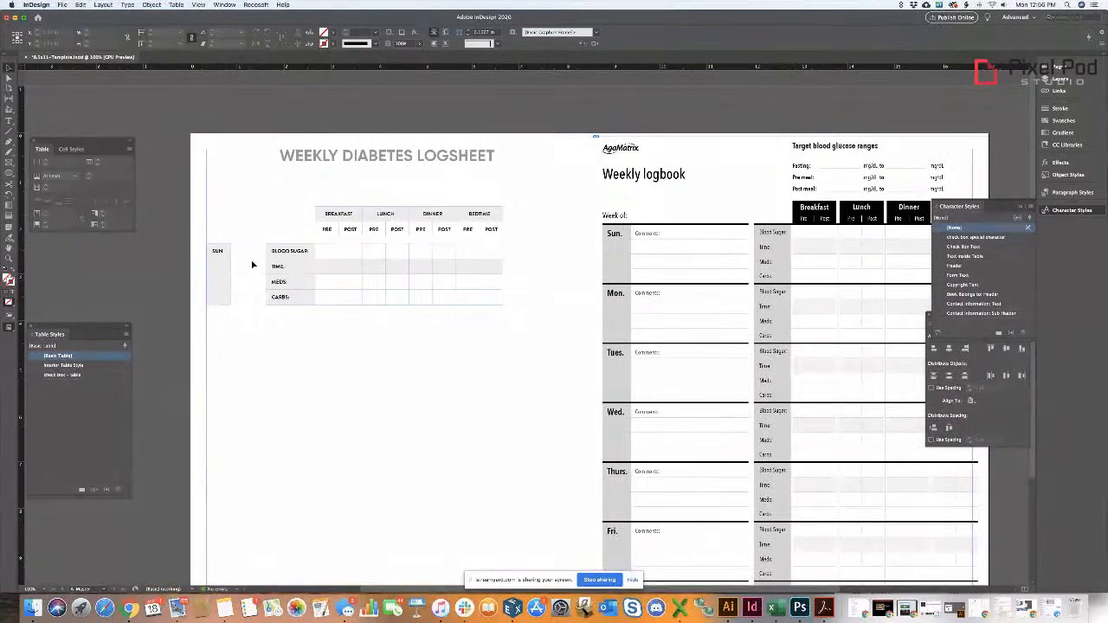
{"action": "key", "text": "t"}
{"action": "left_click", "coordinate": [218, 251]}
{"action": "key", "text": "Escape"}
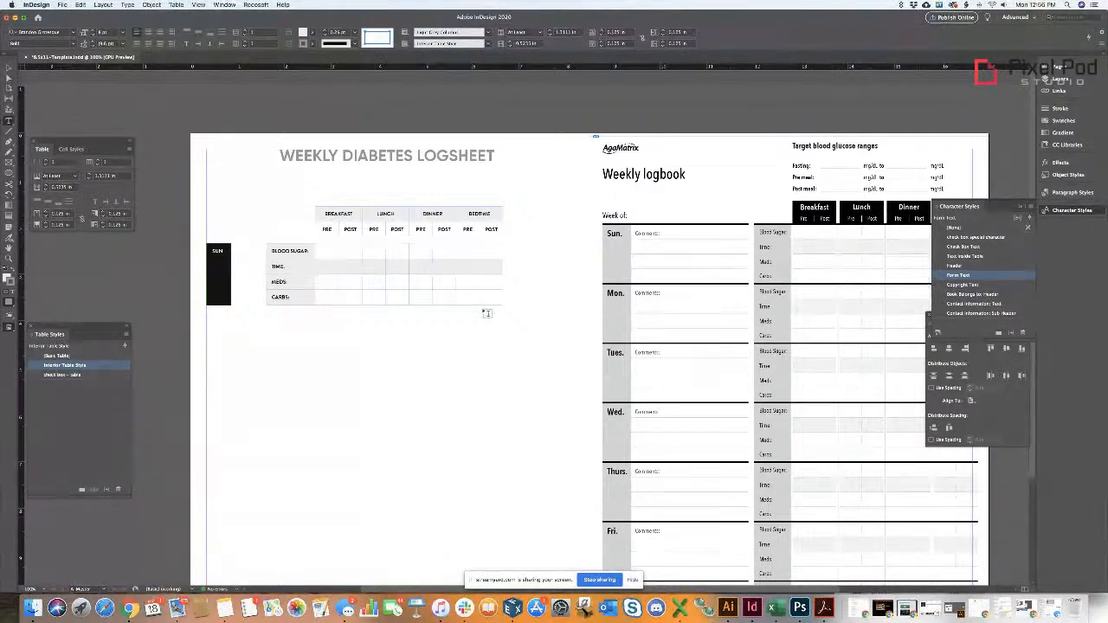
- Move the meal header and daily table together to the left, close beside the SUN column
{"action": "left_click", "coordinate": [7, 73]}
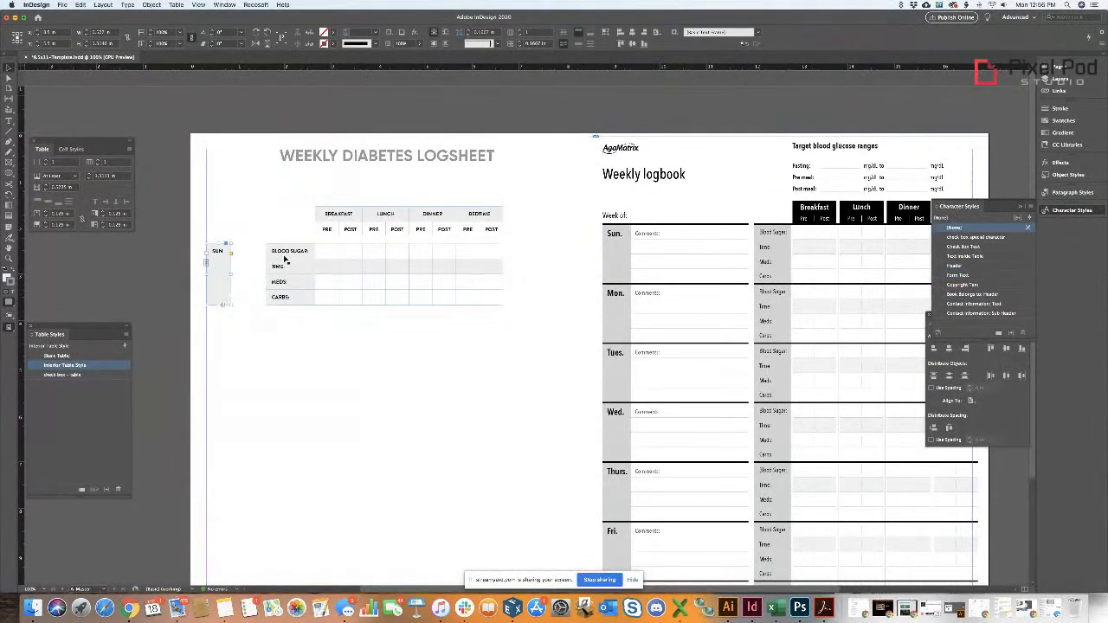
{"action": "left_click_drag", "start_coordinate": [256, 211], "coordinate": [381, 298]}
{"action": "left_click_drag", "start_coordinate": [344, 226], "coordinate": [313, 227]}
{"action": "left_click", "coordinate": [234, 210]}
{"action": "scroll", "coordinate": [282, 193], "scroll_direction": "down", "scroll_amount": 3}
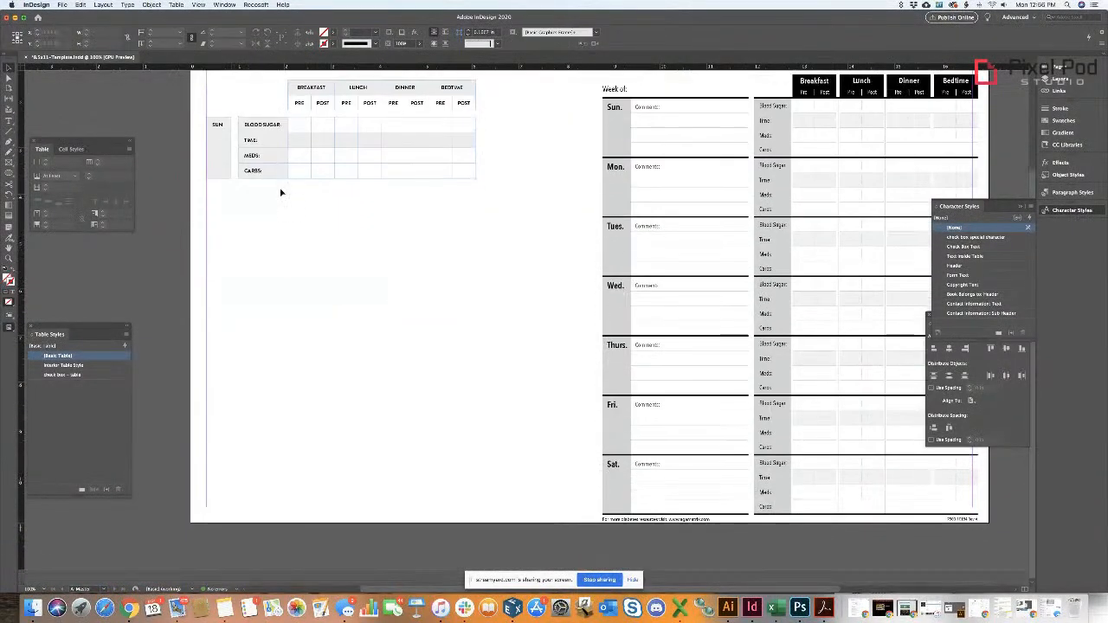
- Move the SUN column, meal header and daily table up together, closer beneath the WEEKLY DIABETES LOGSHEET title
{"action": "scroll", "coordinate": [319, 247], "scroll_direction": "up", "scroll_amount": 3}
{"action": "scroll", "coordinate": [320, 246], "scroll_direction": "left", "scroll_amount": 1}
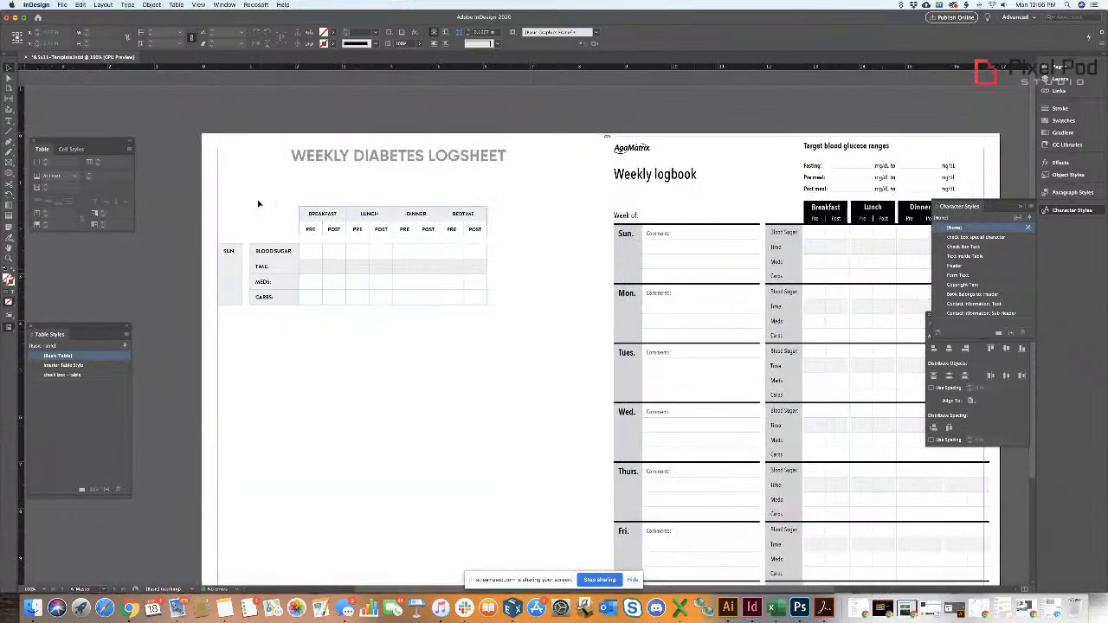
{"action": "left_click_drag", "start_coordinate": [198, 209], "coordinate": [449, 318]}
{"action": "left_click_drag", "start_coordinate": [402, 217], "coordinate": [397, 169]}
{"action": "left_click", "coordinate": [401, 182]}
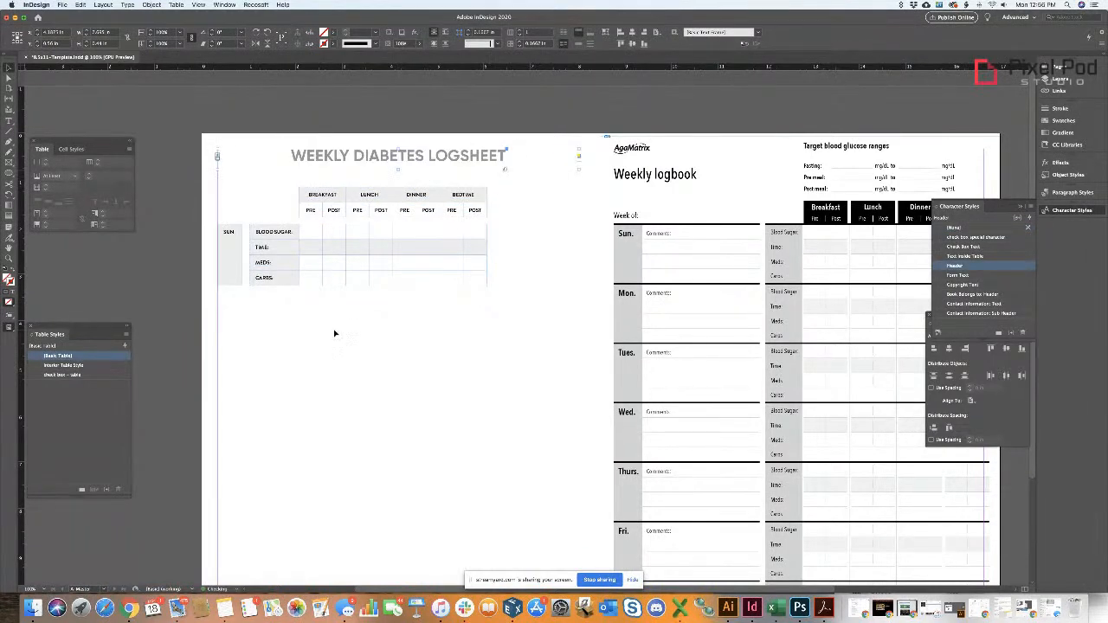
- Apply the Form Text character style to the SUN label and adjust its font size
{"action": "double_click", "coordinate": [236, 245]}
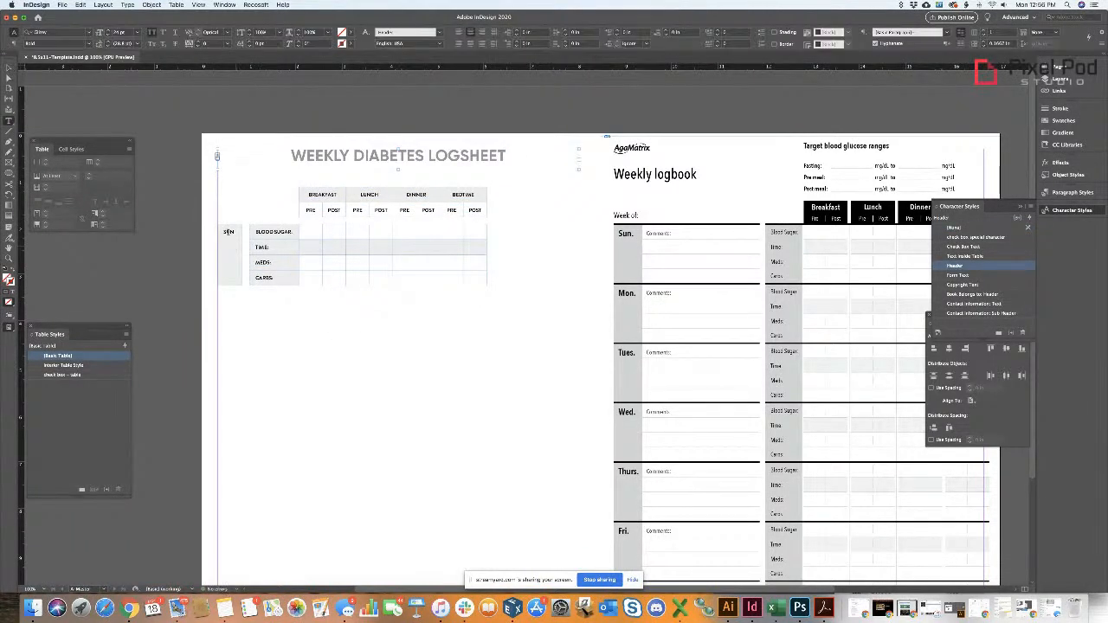
{"action": "left_click", "coordinate": [979, 265]}
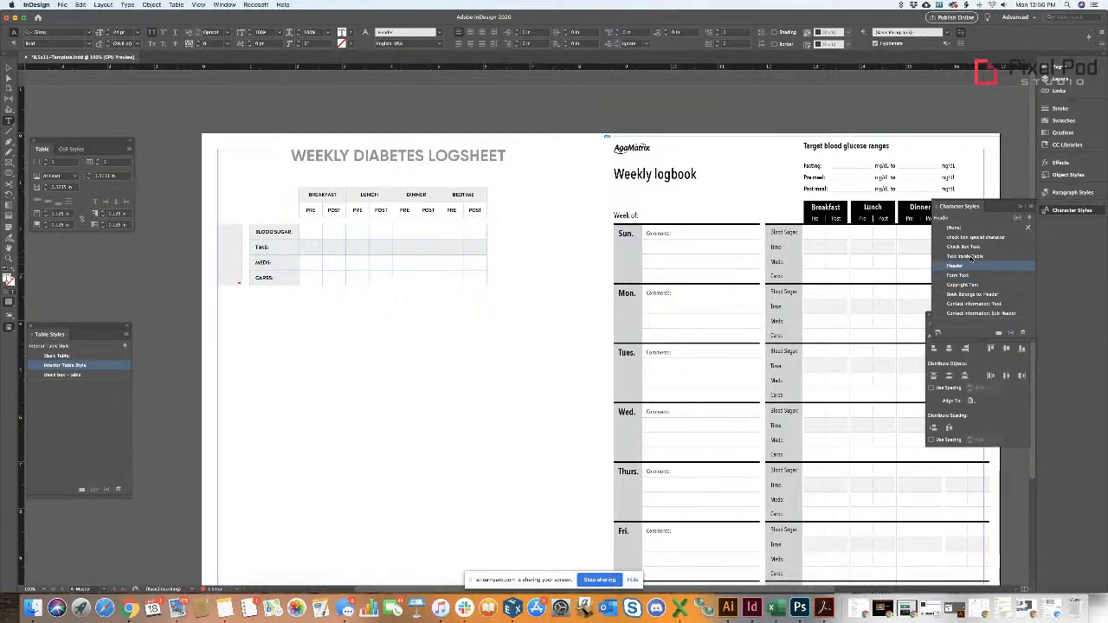
{"action": "left_click", "coordinate": [964, 247]}
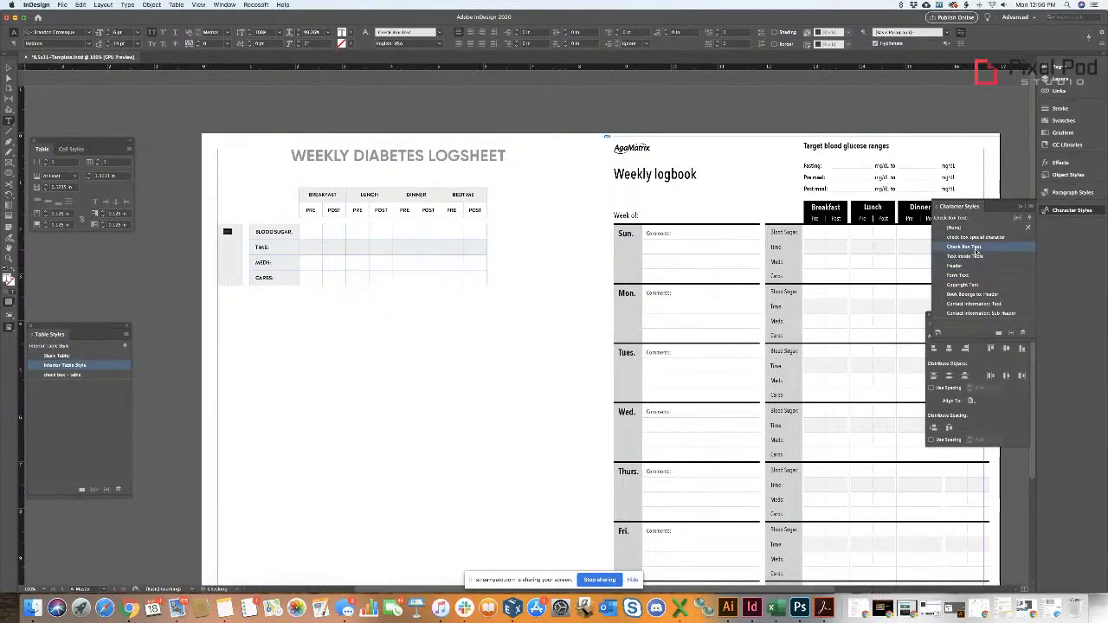
{"action": "left_click", "coordinate": [959, 275]}
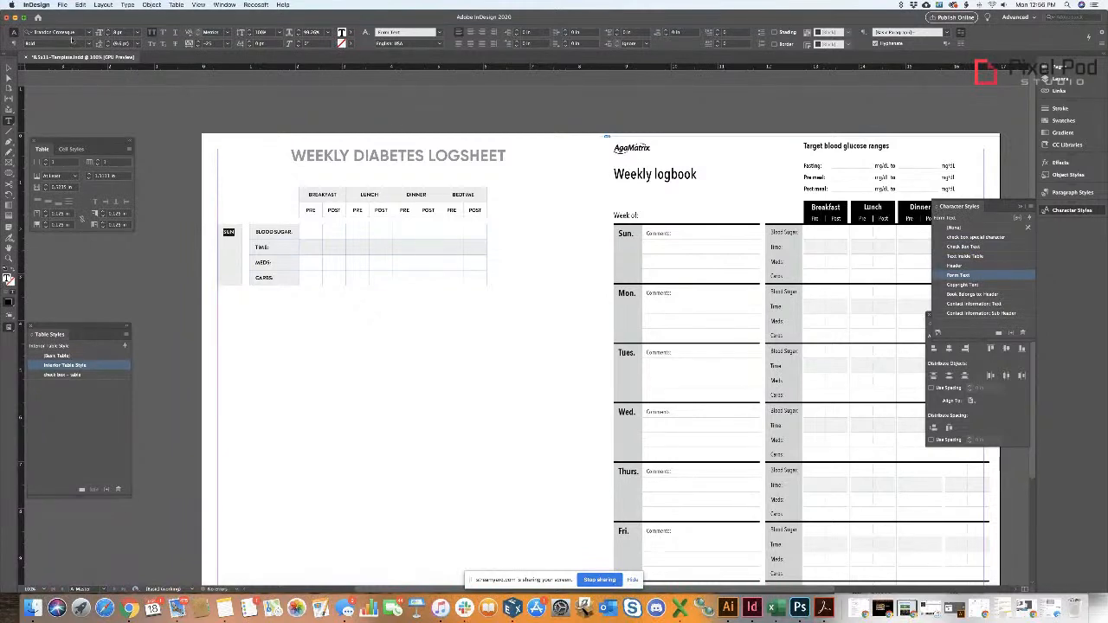
{"action": "left_click", "coordinate": [107, 31]}
{"action": "left_click", "coordinate": [107, 32]}
{"action": "left_click", "coordinate": [107, 33]}
{"action": "left_click", "coordinate": [204, 249]}
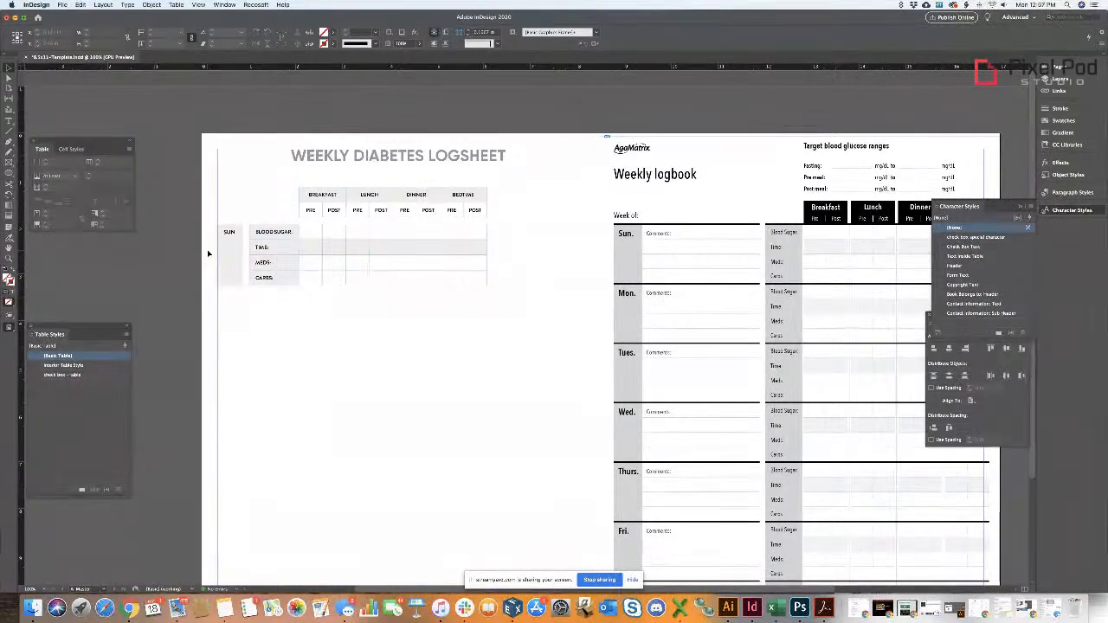
- Nudge all three tables slightly further up and place a duplicate of the daily table to the right of the original
{"action": "left_click_drag", "start_coordinate": [211, 187], "coordinate": [403, 287]}
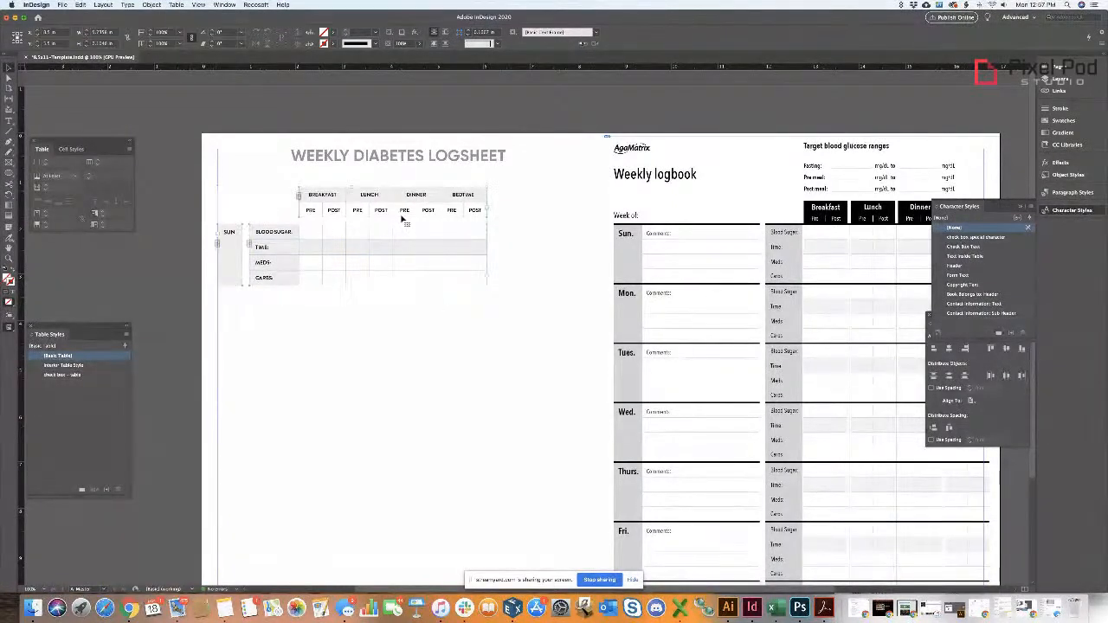
{"action": "left_click", "coordinate": [337, 159]}
{"action": "left_click_drag", "start_coordinate": [228, 205], "coordinate": [446, 207]}
- Delete the blank meal columns from the duplicated daily table, keeping only its label column
{"action": "left_click", "coordinate": [562, 222]}
{"action": "left_click_drag", "start_coordinate": [266, 237], "coordinate": [729, 275]}
{"action": "double_click", "coordinate": [554, 222]}
{"action": "right_click", "coordinate": [728, 275]}
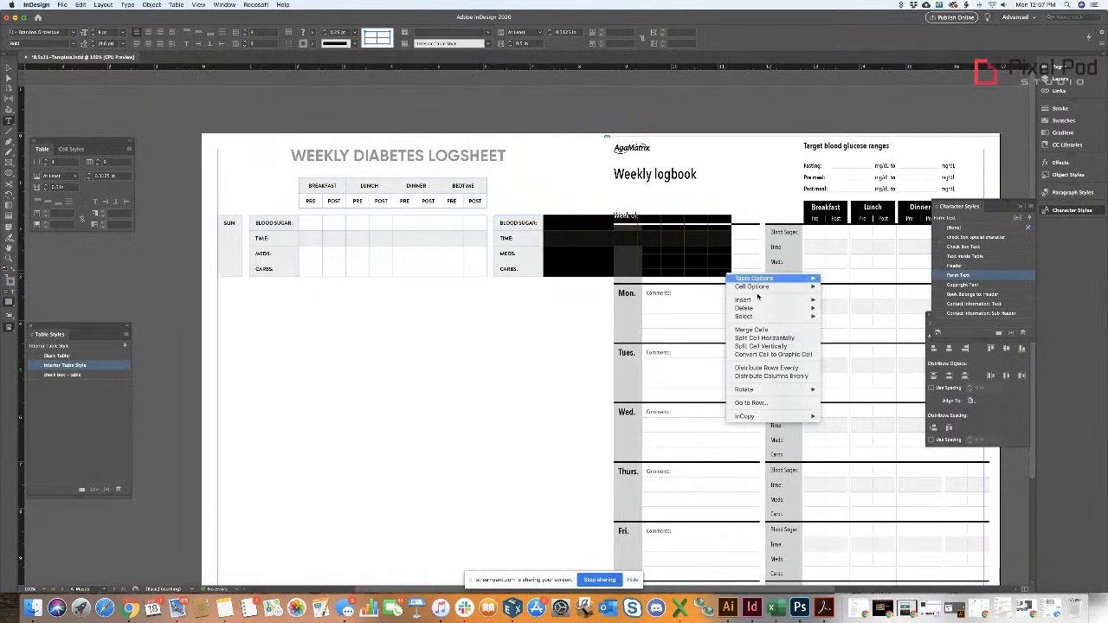
{"action": "mouse_move", "coordinate": [777, 308]}
{"action": "left_click", "coordinate": [835, 316]}
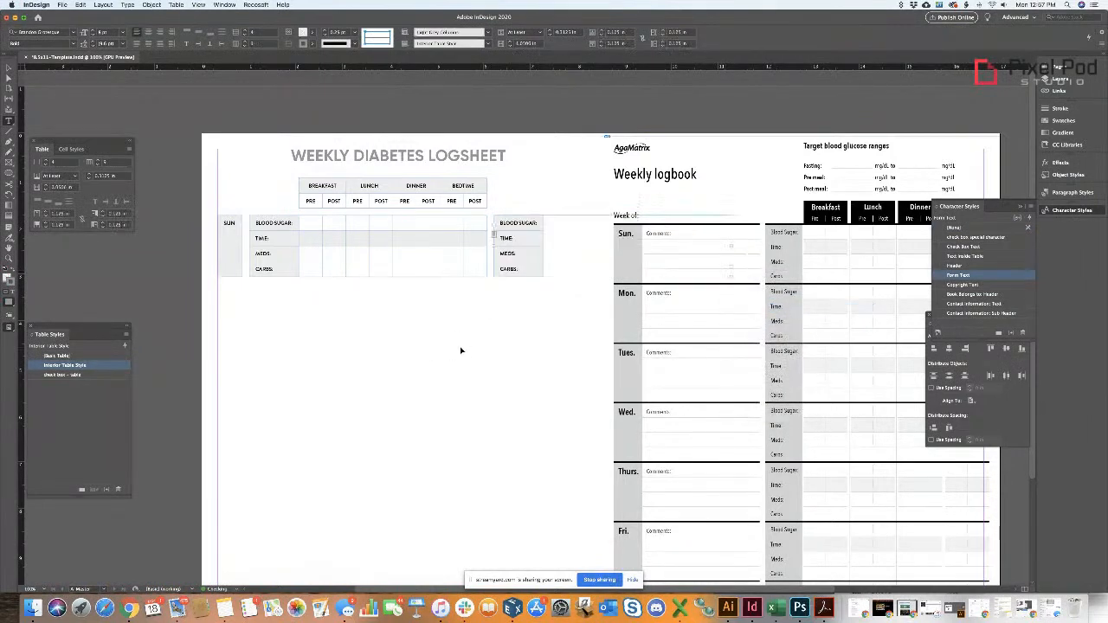
- Widen the remaining label column to the page's right margin and clear its four row labels
{"action": "left_click_drag", "start_coordinate": [543, 240], "coordinate": [578, 240]}
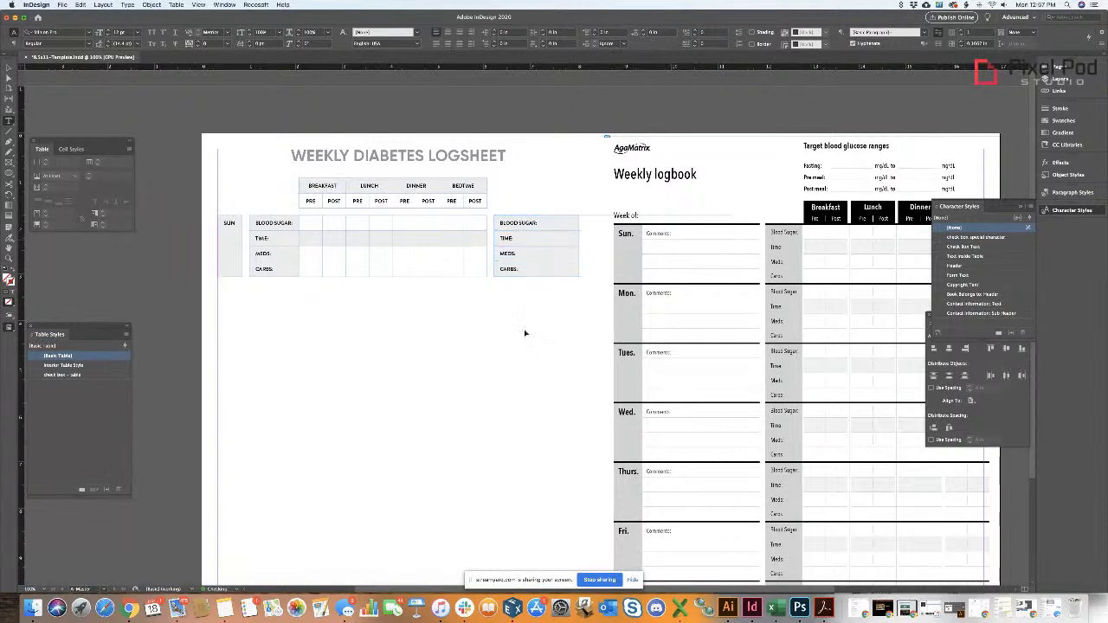
{"action": "key", "text": "Escape"}
{"action": "key", "text": "t"}
{"action": "triple_click", "coordinate": [518, 223]}
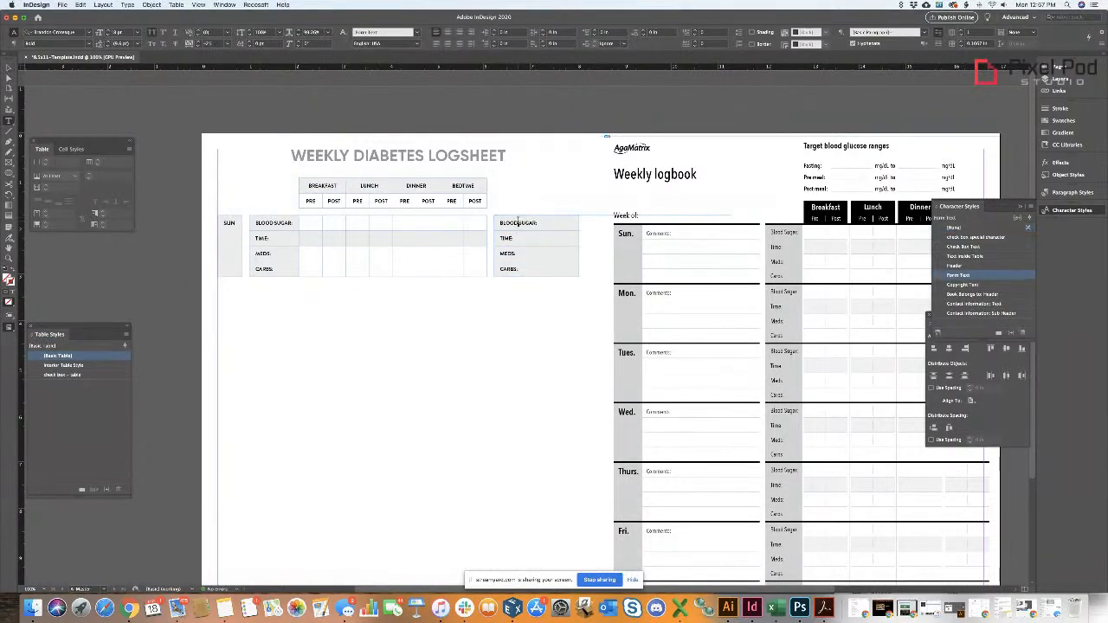
{"action": "left_click", "coordinate": [534, 206]}
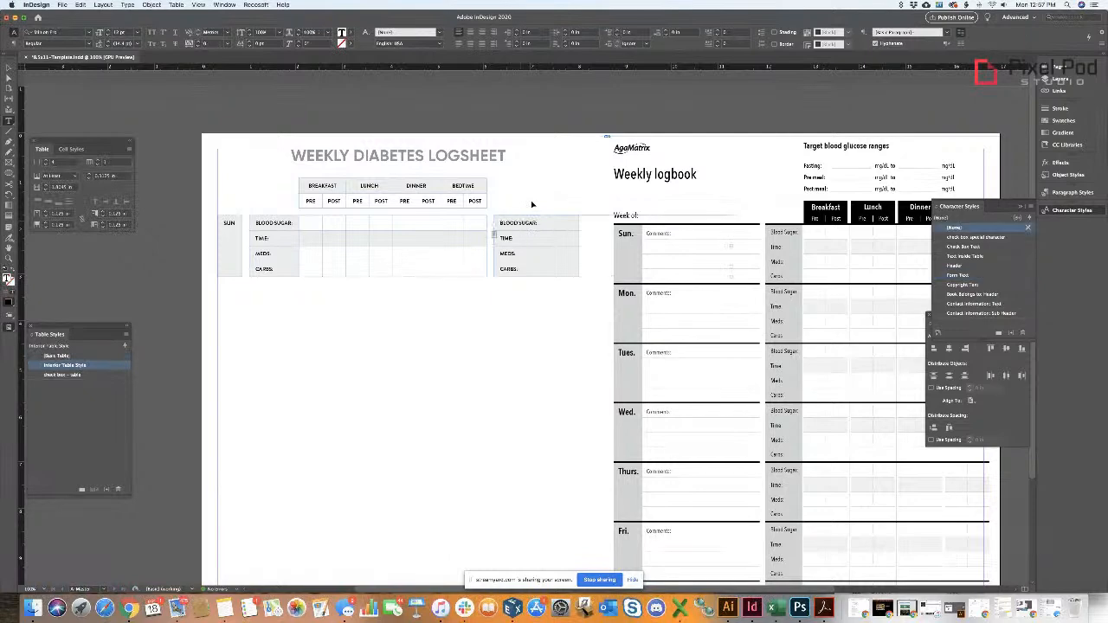
{"action": "left_click_drag", "start_coordinate": [520, 267], "coordinate": [530, 223]}
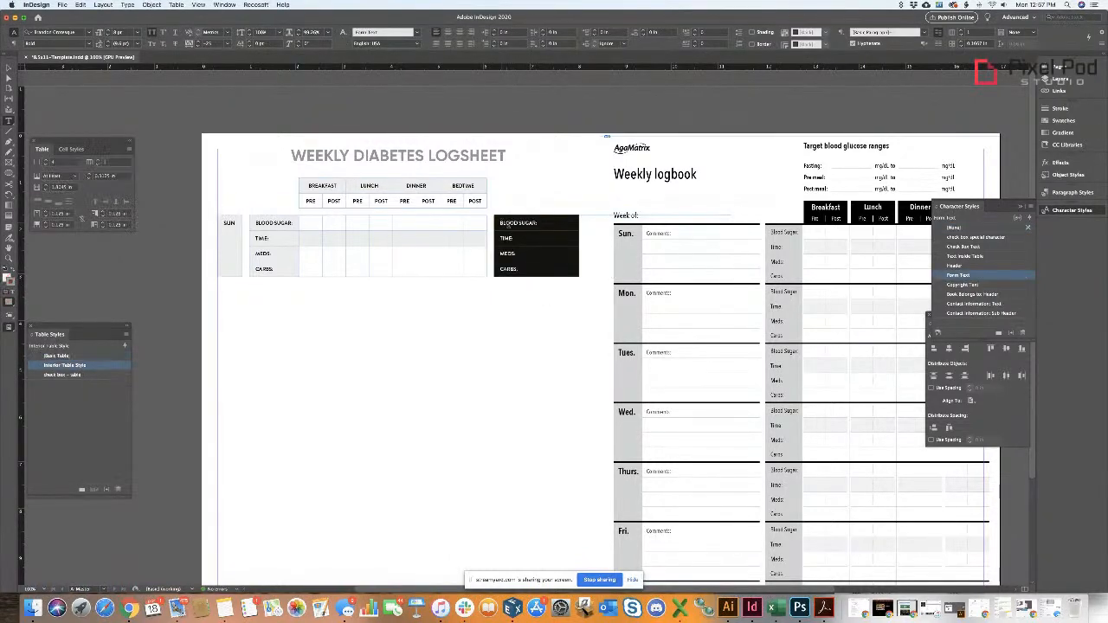
{"action": "key", "text": "BackSpace"}
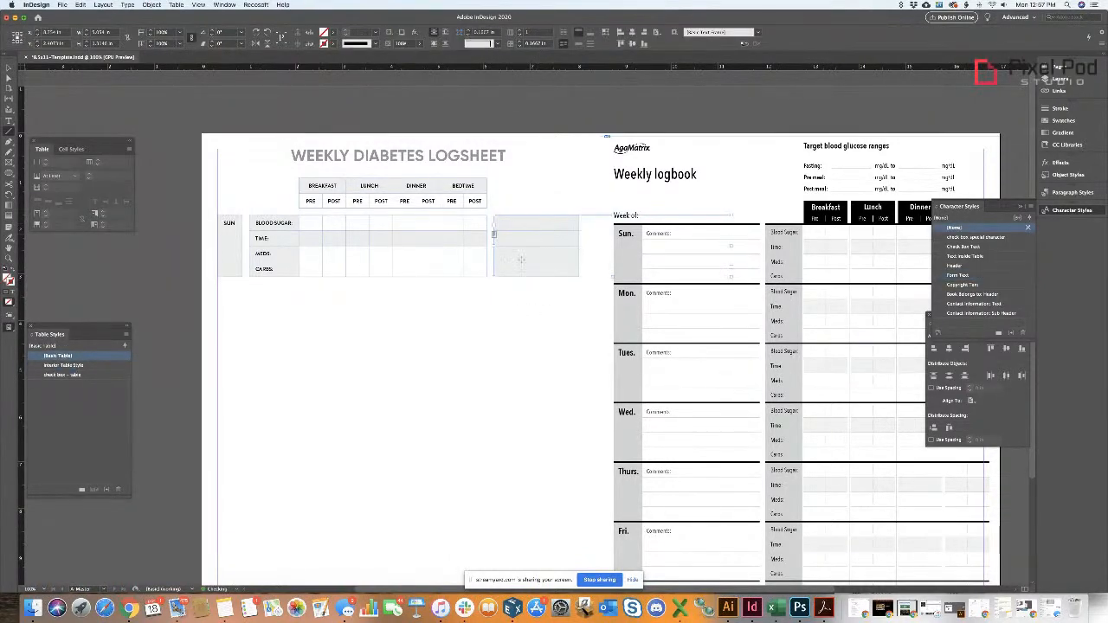
- Apply the Basic Table table style to the blank four-row column
{"action": "left_click_drag", "start_coordinate": [515, 224], "coordinate": [594, 292]}
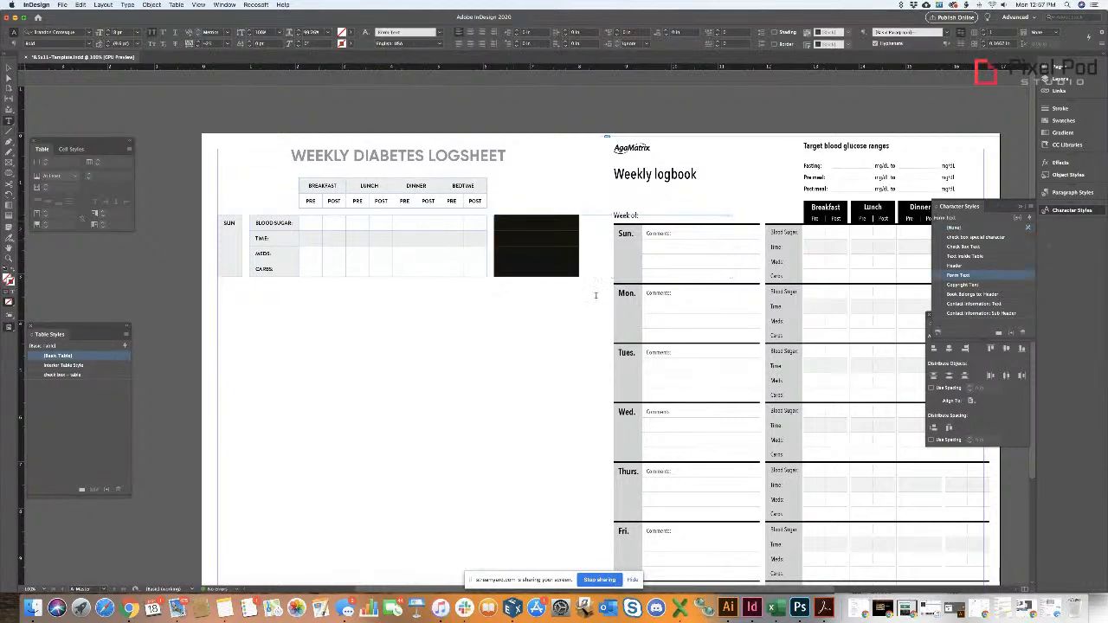
{"action": "left_click", "coordinate": [71, 356]}
{"action": "left_click", "coordinate": [561, 358]}
{"action": "left_click_drag", "start_coordinate": [508, 225], "coordinate": [524, 268]}
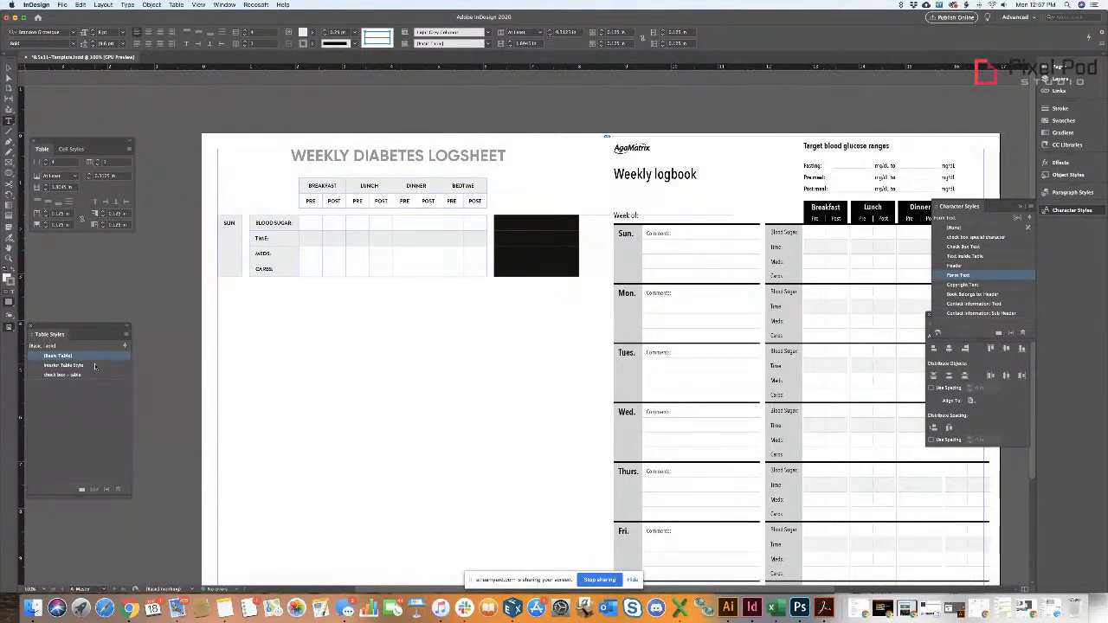
- Try the available cell styles on the blank column's cells, ending with Light Grey Columns
{"action": "left_click", "coordinate": [73, 150]}
{"action": "left_click", "coordinate": [83, 171]}
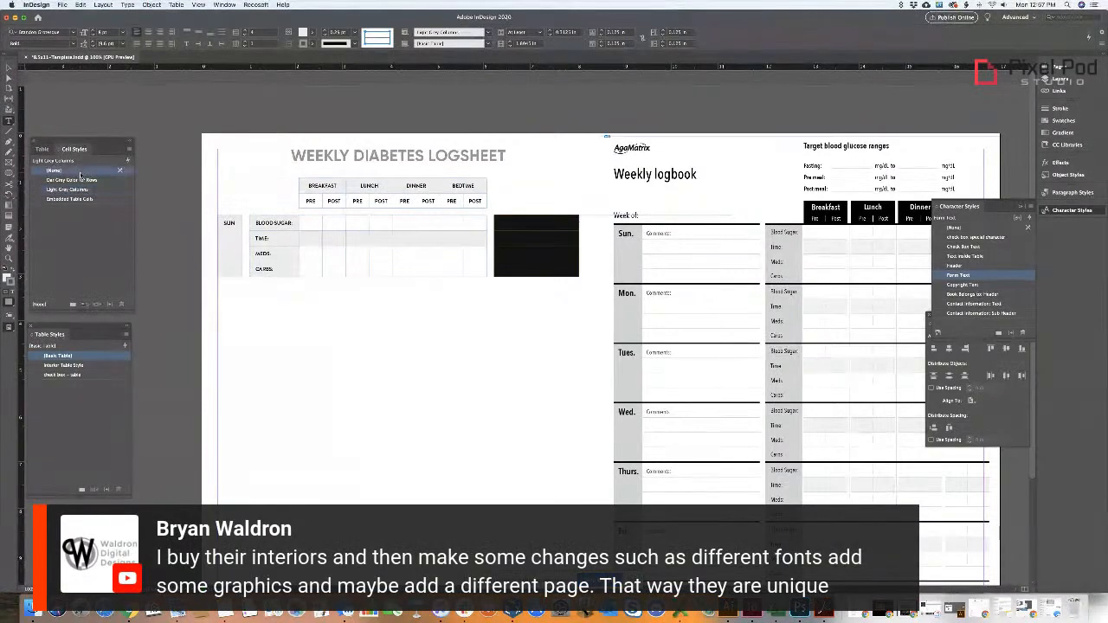
{"action": "left_click", "coordinate": [93, 189]}
{"action": "left_click", "coordinate": [92, 199]}
{"action": "left_click", "coordinate": [89, 189]}
{"action": "left_click", "coordinate": [86, 180]}
{"action": "left_click", "coordinate": [82, 189]}
{"action": "left_click", "coordinate": [545, 318]}
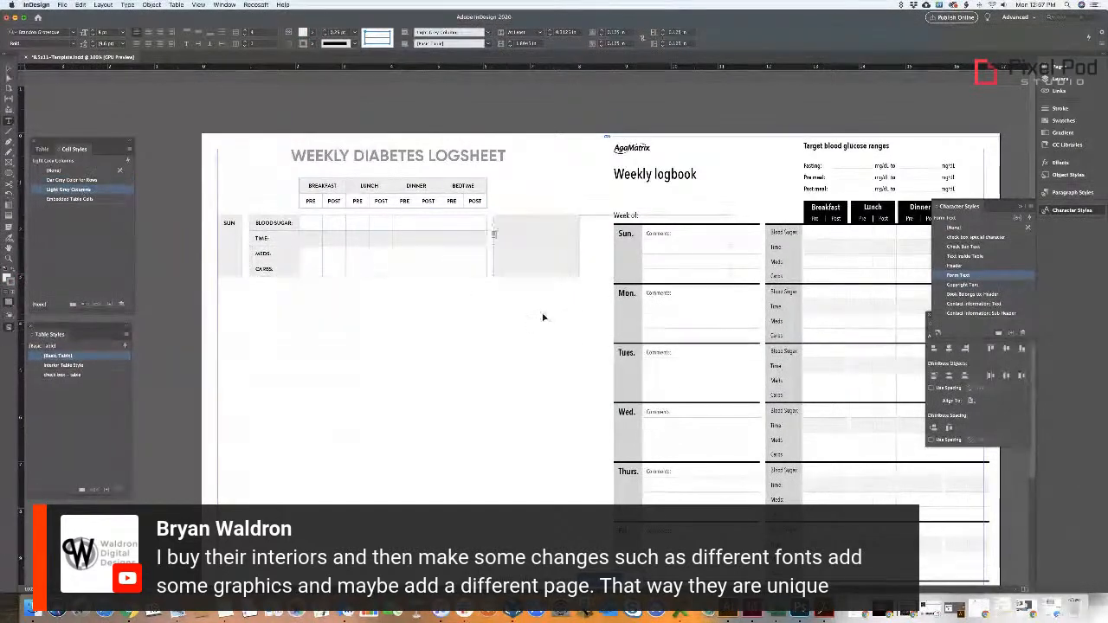
- Reset the blank column's cells to the None cell style and apply the Interior Table Style to its table
{"action": "left_click", "coordinate": [515, 240]}
{"action": "left_click_drag", "start_coordinate": [511, 226], "coordinate": [541, 268]}
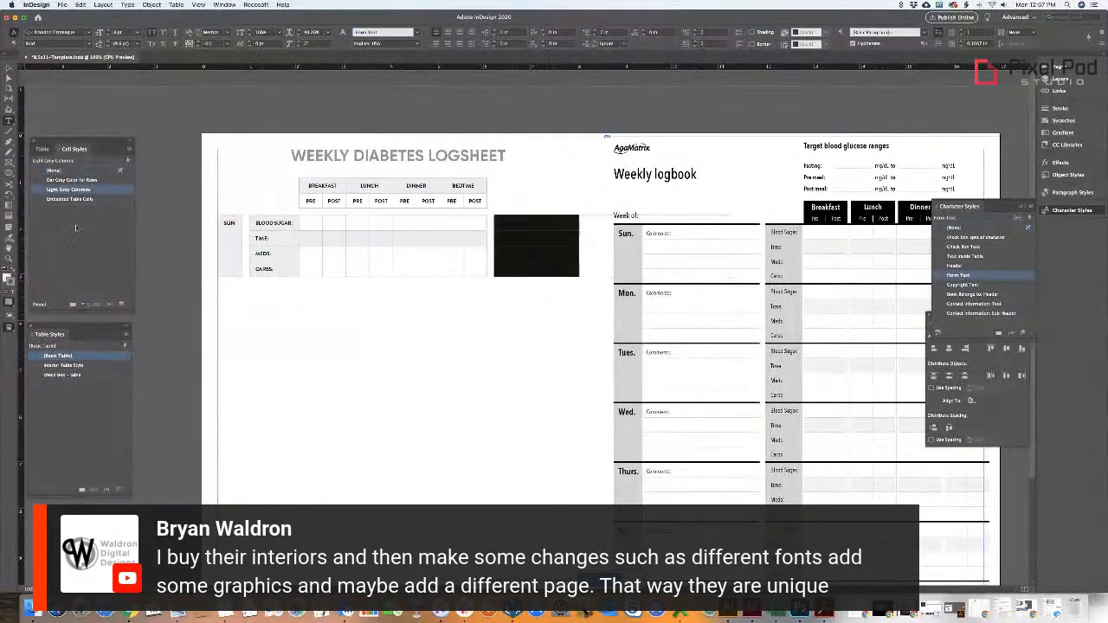
{"action": "left_click", "coordinate": [59, 171]}
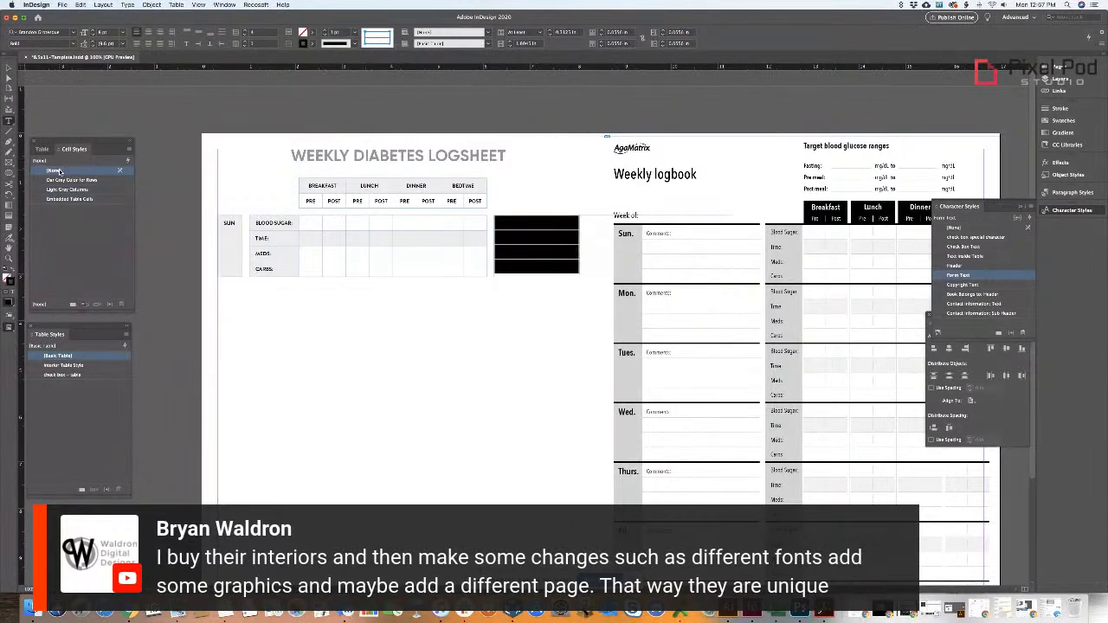
{"action": "left_click", "coordinate": [90, 366]}
{"action": "key", "text": "Escape"}
{"action": "key", "text": "Escape"}
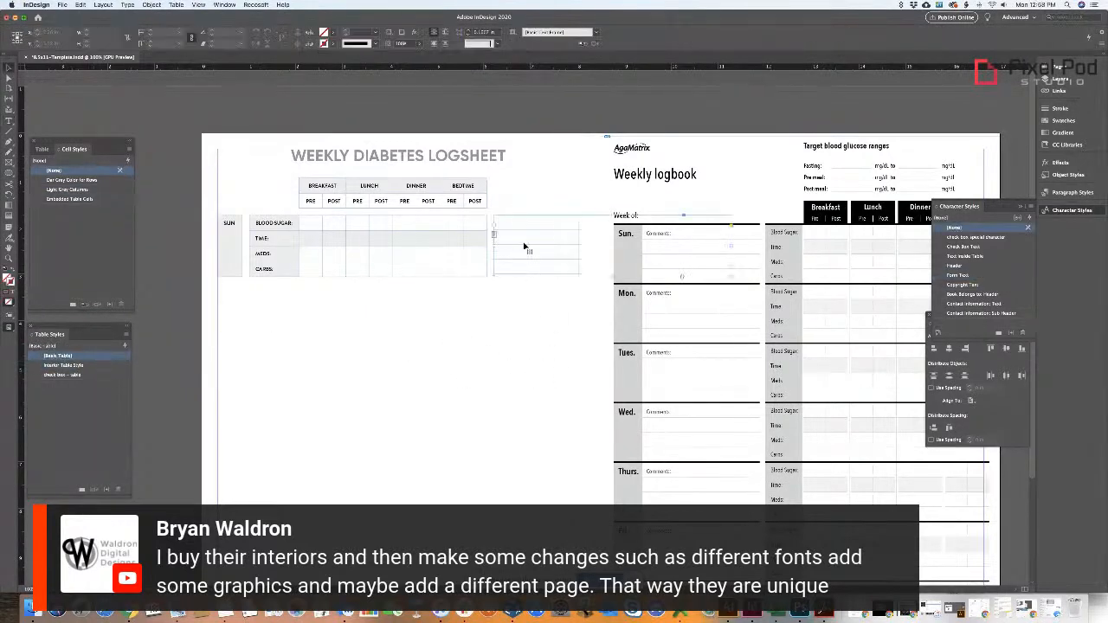
- Fit the blank column's frame to its contents and delete the whole table
{"action": "double_click", "coordinate": [733, 277]}
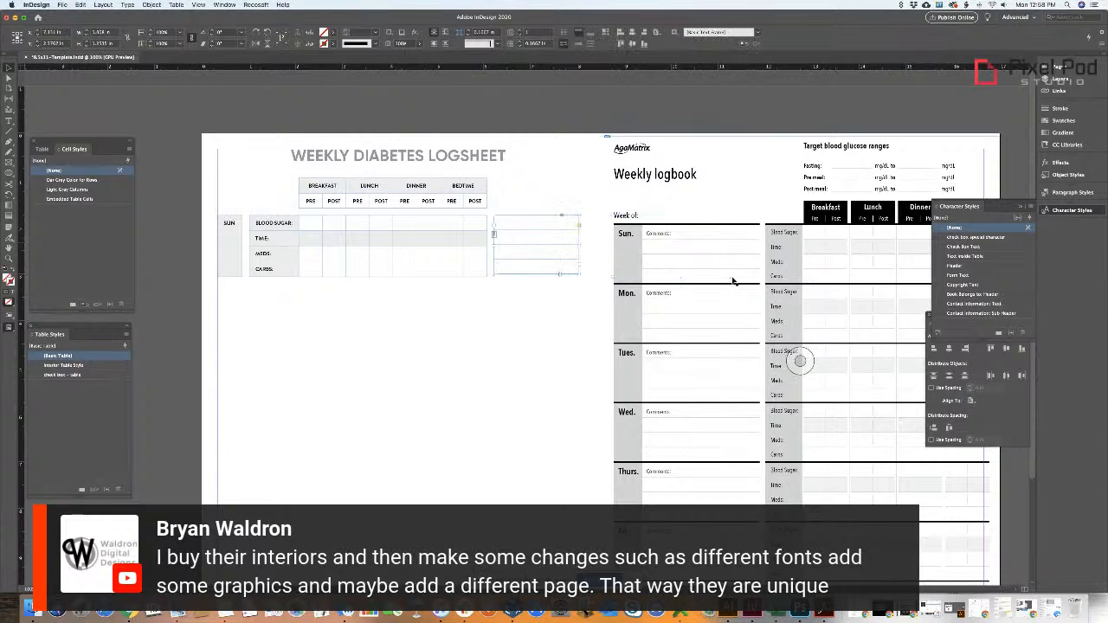
{"action": "left_click", "coordinate": [441, 366]}
{"action": "left_click_drag", "start_coordinate": [518, 299], "coordinate": [636, 334]}
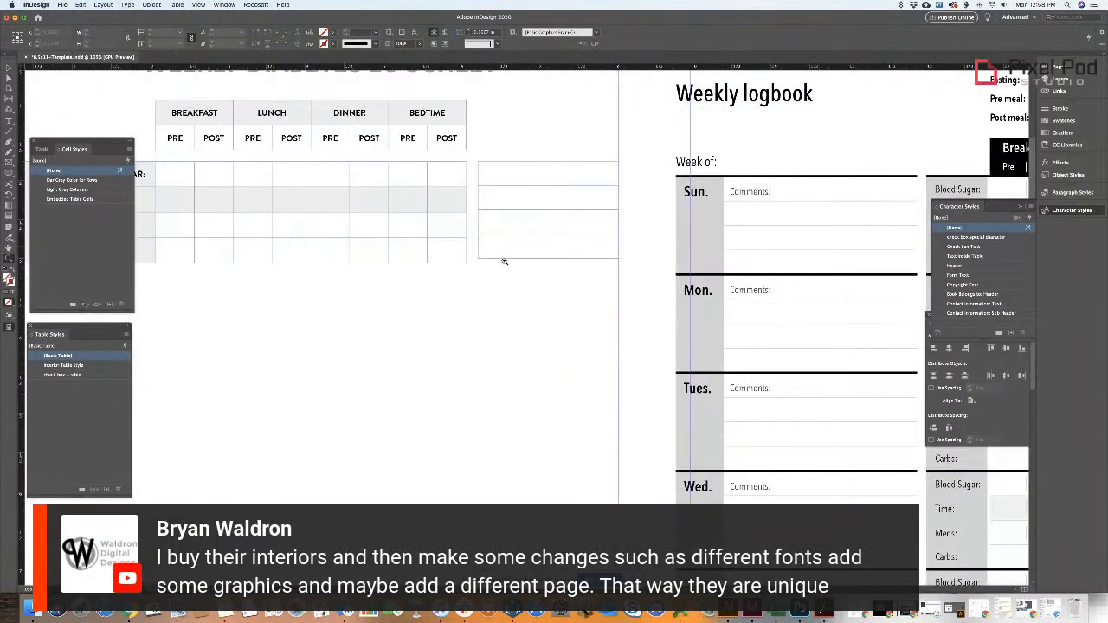
{"action": "left_click", "coordinate": [490, 169]}
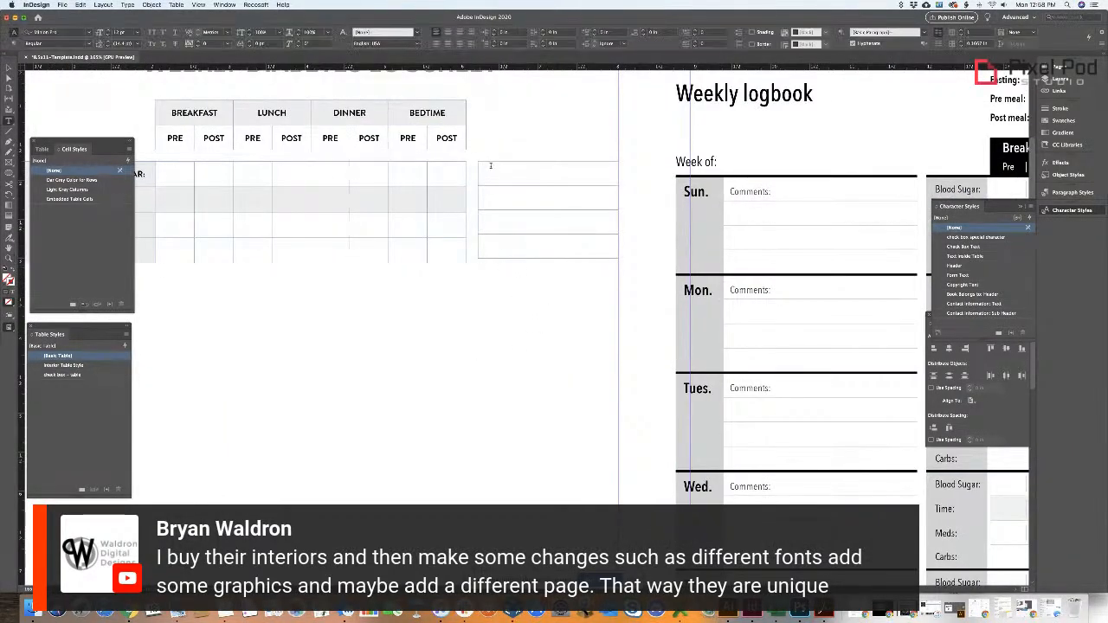
{"action": "left_click", "coordinate": [496, 165], "text": "super"}
{"action": "key", "text": "Delete"}
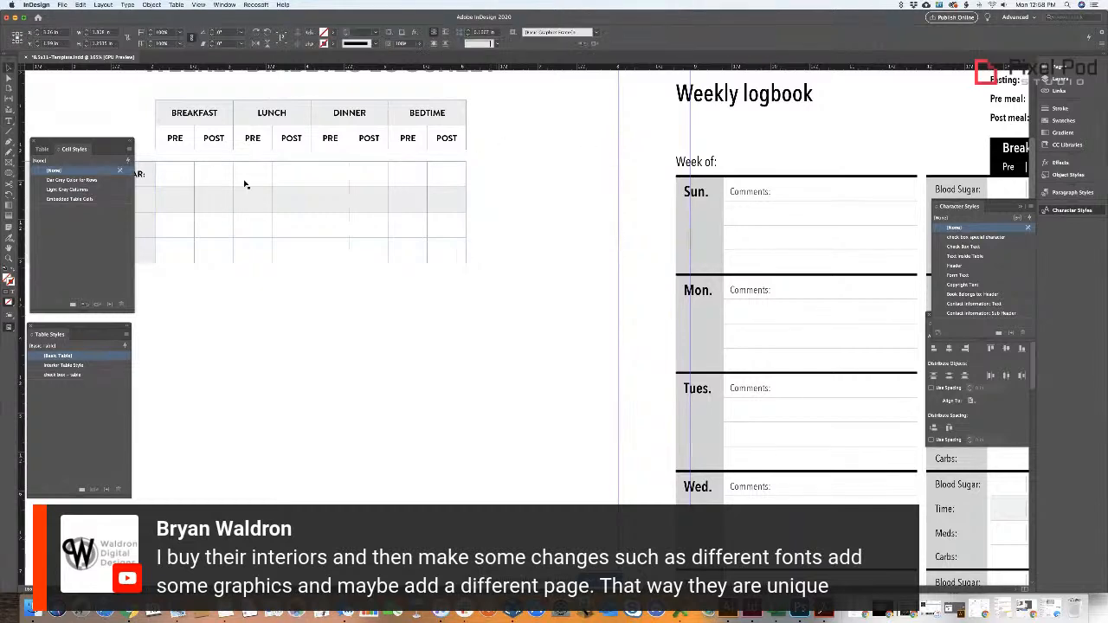
- Duplicate the daily table to the right and delete all its columns except the last blank one
{"action": "left_click_drag", "start_coordinate": [244, 184], "coordinate": [581, 190], "text": "alt"}
{"action": "double_click", "coordinate": [523, 170]}
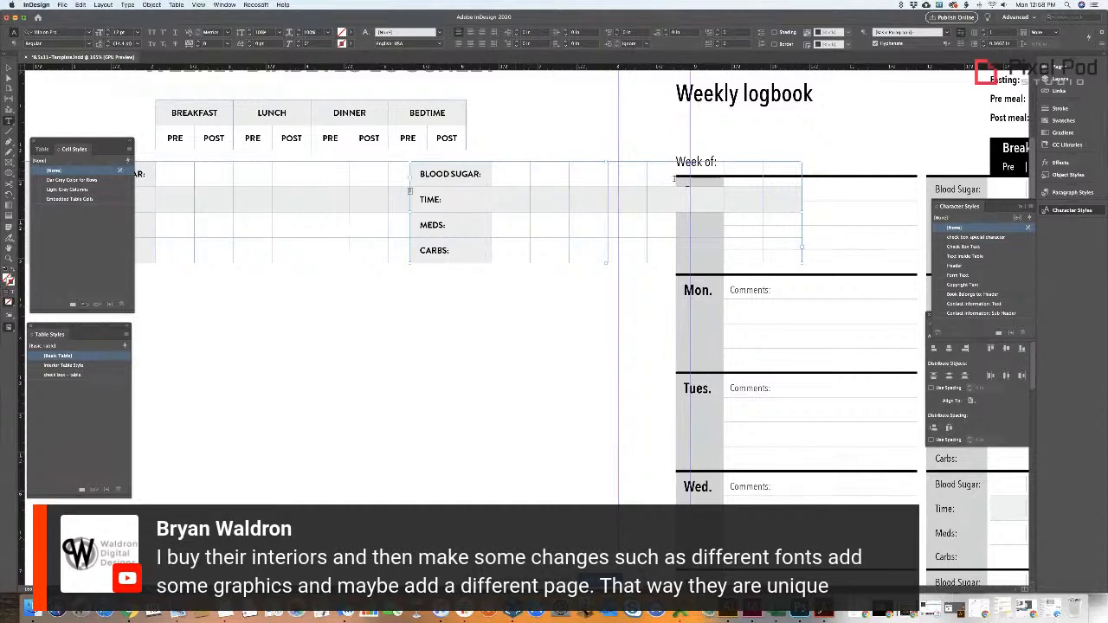
{"action": "left_click_drag", "start_coordinate": [739, 179], "coordinate": [467, 185]}
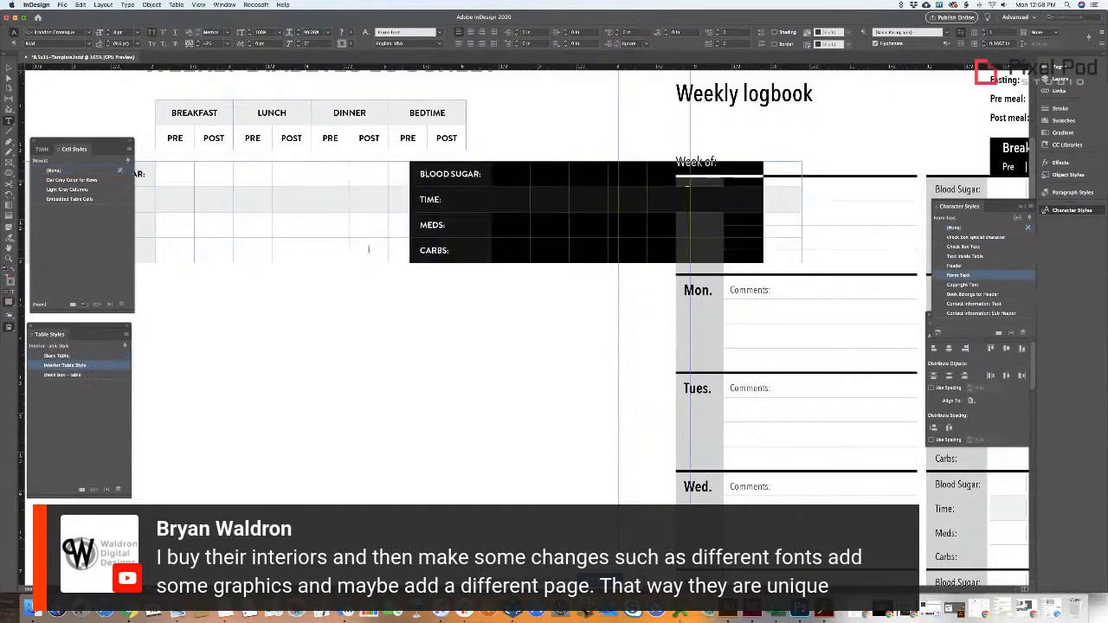
{"action": "right_click", "coordinate": [467, 180]}
{"action": "left_click", "coordinate": [495, 336]}
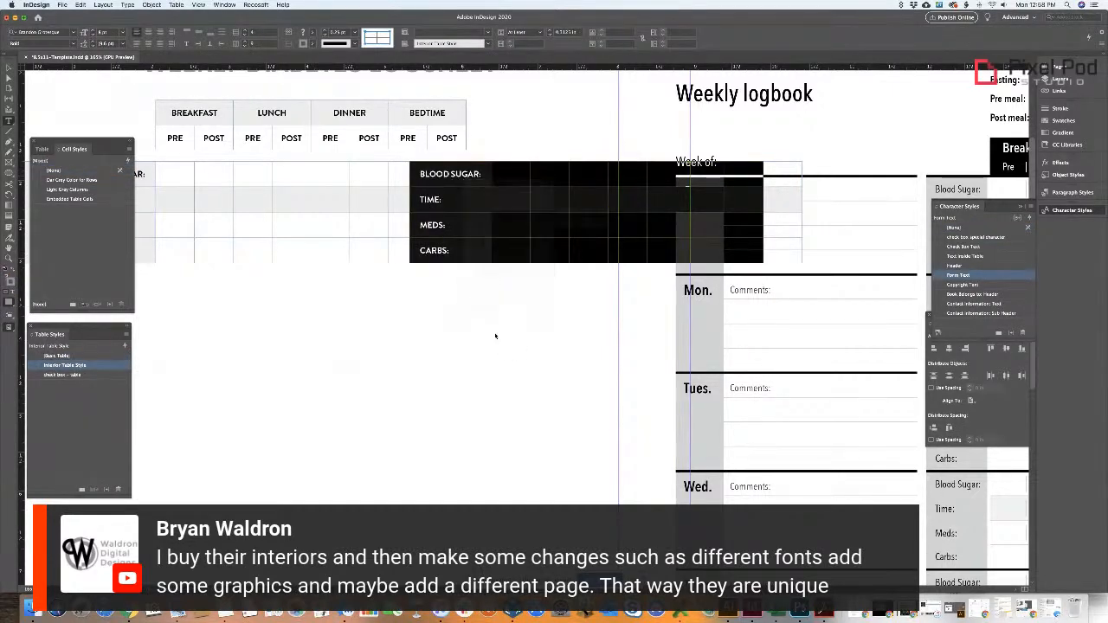
{"action": "key", "text": "Escape"}
{"action": "left_click", "coordinate": [439, 228]}
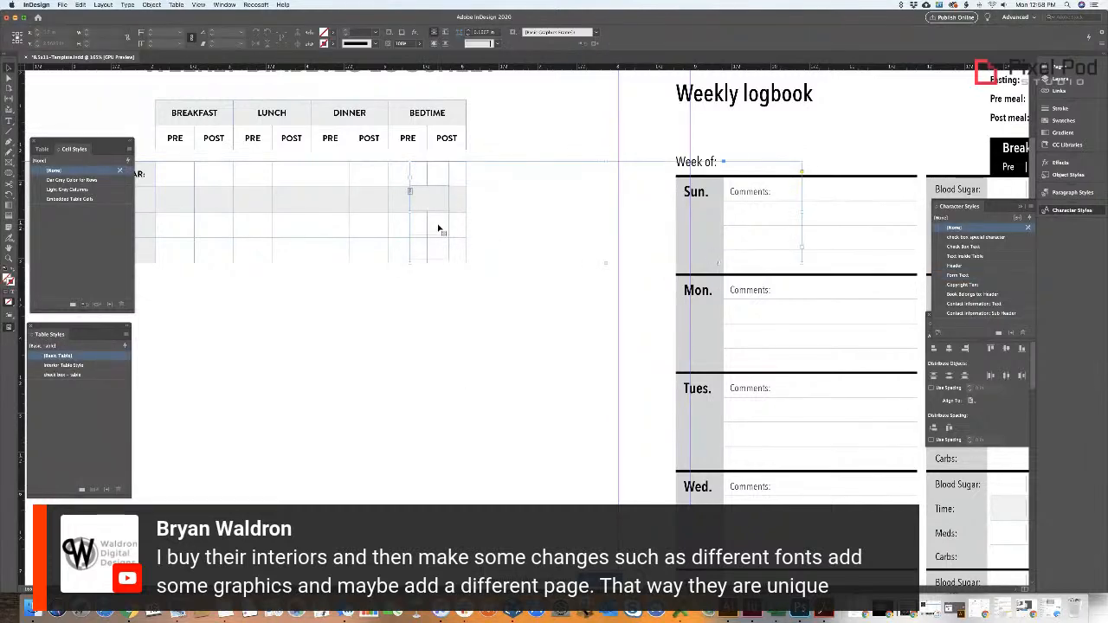
- Fit the single-column table's frame to its contents and extend it slightly to match the daily table's height
{"action": "double_click", "coordinate": [801, 263]}
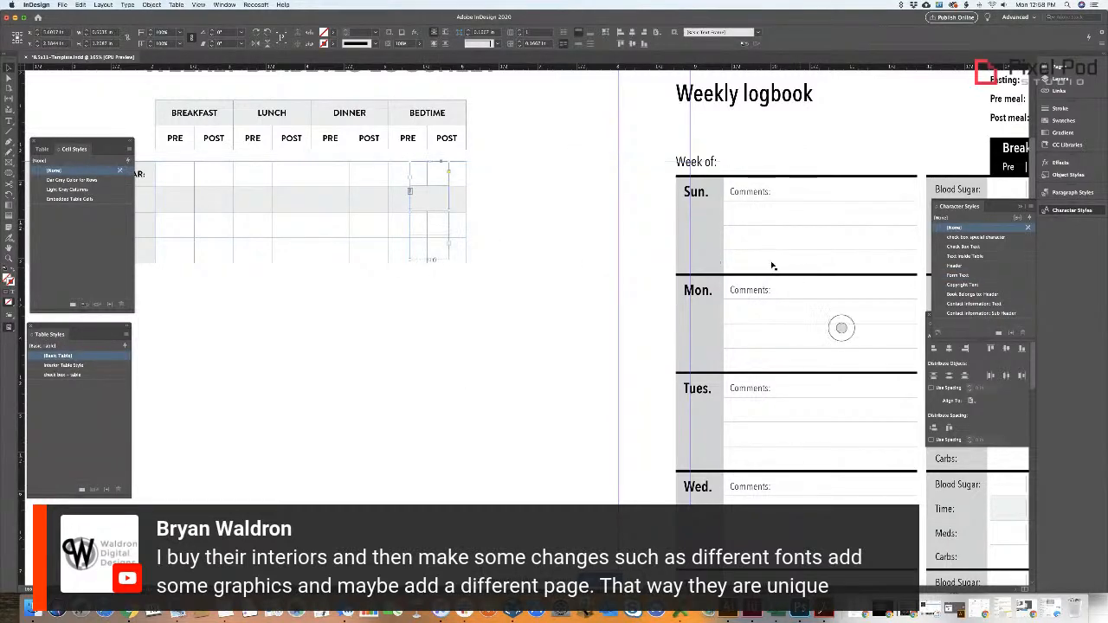
{"action": "double_click", "coordinate": [425, 260]}
{"action": "key", "text": "super+a"}
{"action": "left_click_drag", "start_coordinate": [438, 258], "coordinate": [438, 264]}
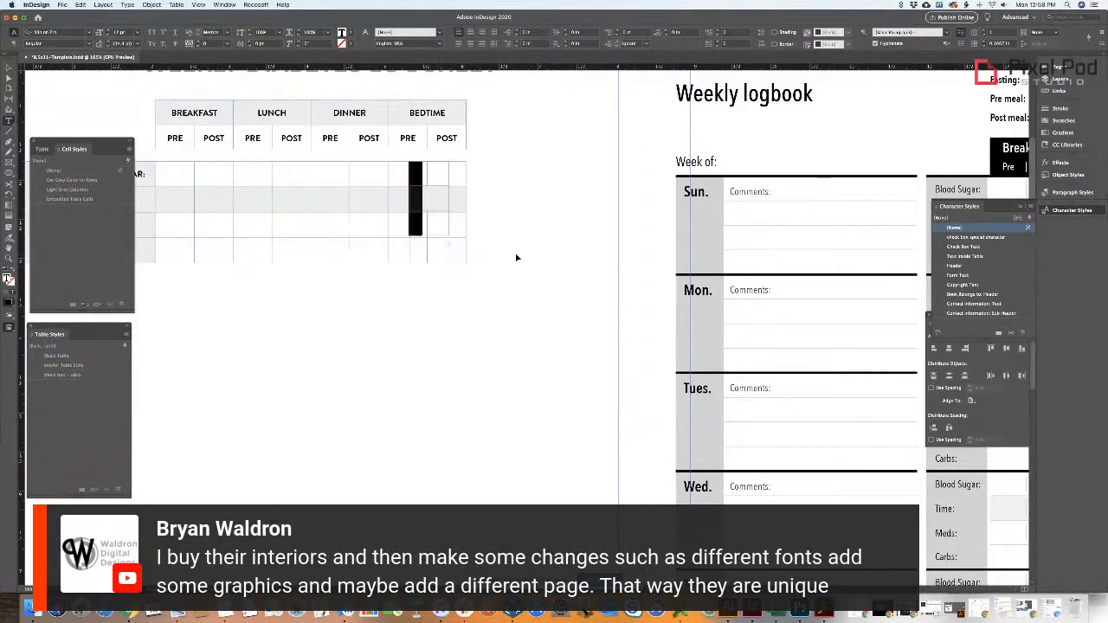
{"action": "key", "text": "Escape"}
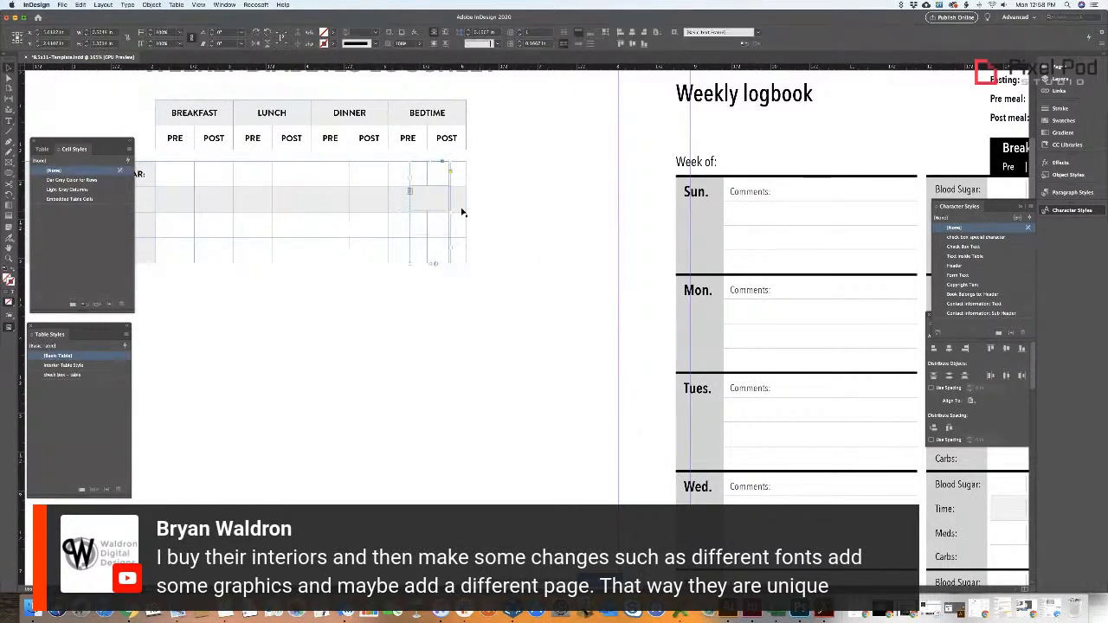
- Place the single-column table just right of the daily table and widen its column to the page's right margin
{"action": "left_click_drag", "start_coordinate": [431, 164], "coordinate": [495, 178]}
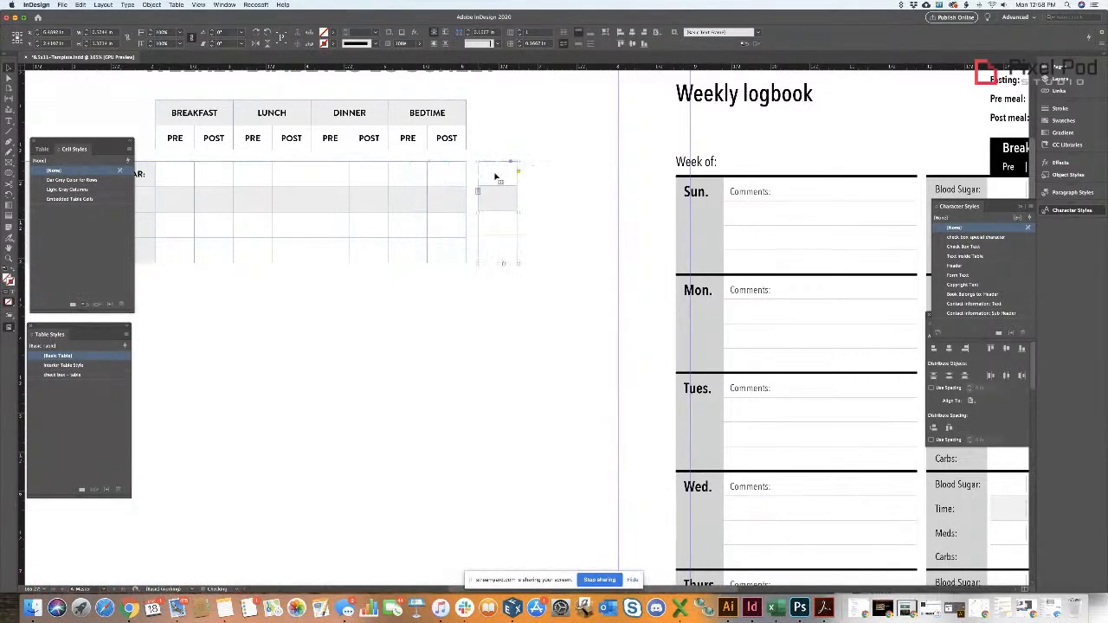
{"action": "left_click_drag", "start_coordinate": [516, 214], "coordinate": [618, 206]}
{"action": "left_click", "coordinate": [522, 329]}
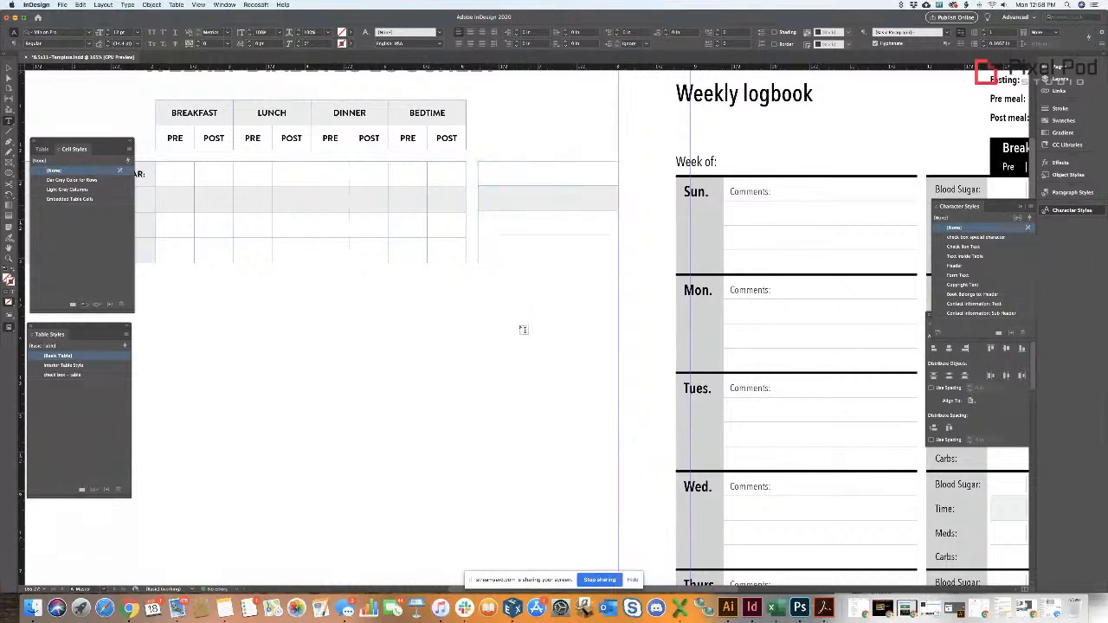
- Remove the grey shading from the second row of the single-column table by clearing its cell style to [None]
{"action": "key", "text": "v"}
{"action": "key", "text": "t"}
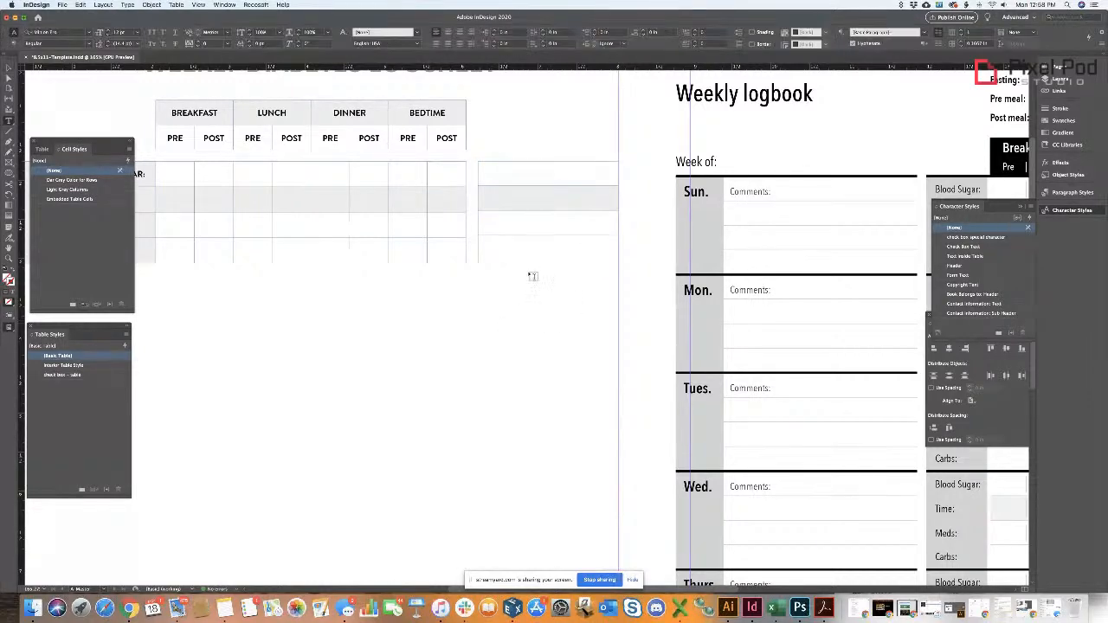
{"action": "key", "text": "v"}
{"action": "left_click", "coordinate": [528, 261]}
{"action": "double_click", "coordinate": [519, 264]}
{"action": "key", "text": "t"}
{"action": "left_click_drag", "start_coordinate": [551, 200], "coordinate": [524, 195]}
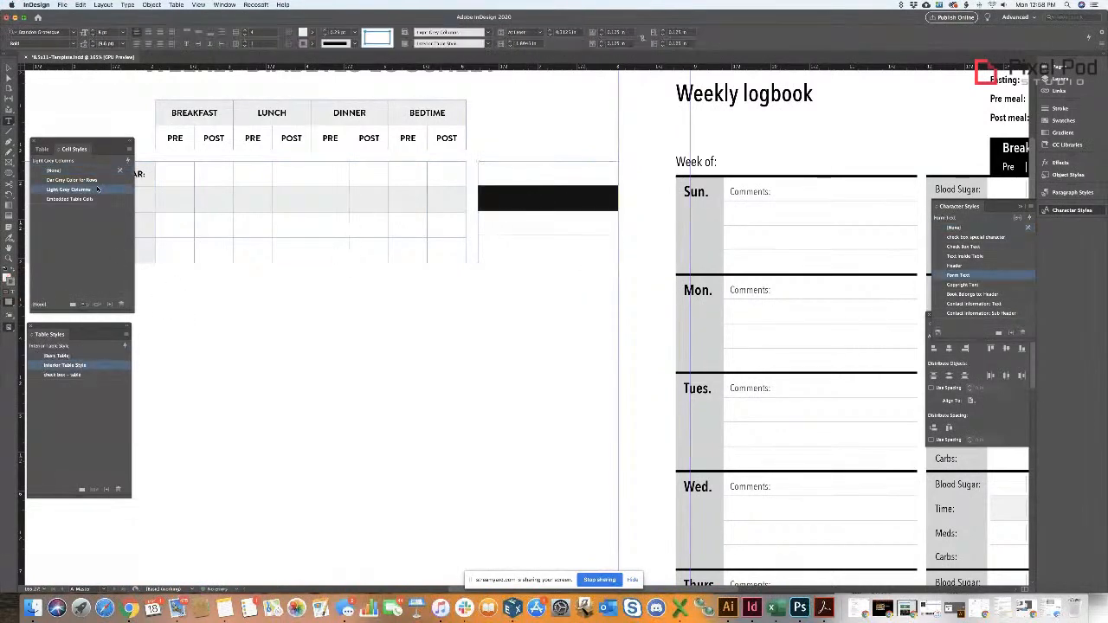
{"action": "left_click", "coordinate": [569, 228]}
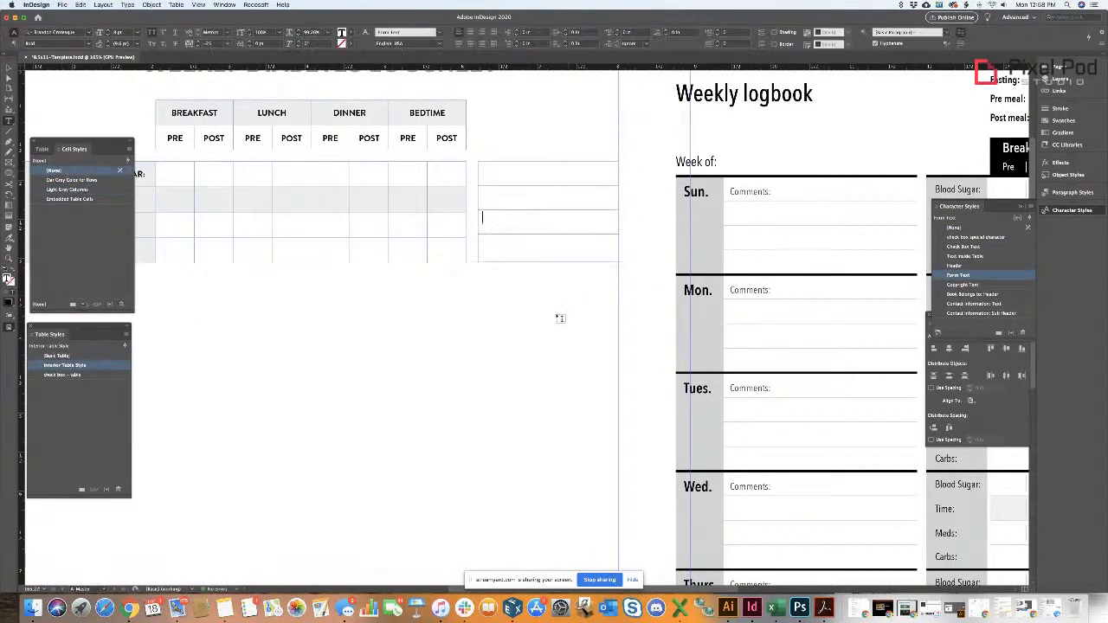
- Align the bottom edge of the single-column table with the bottom of the daily table
{"action": "key", "text": "super+shift+a"}
{"action": "key", "text": "z"}
{"action": "left_click_drag", "start_coordinate": [492, 272], "coordinate": [615, 314]}
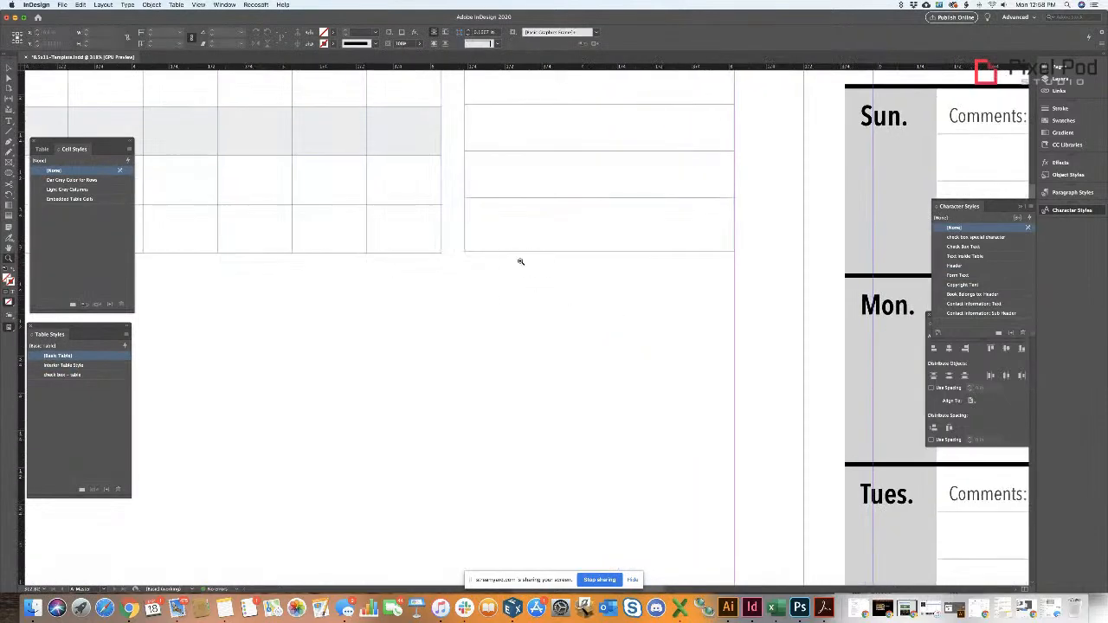
{"action": "key", "text": "t"}
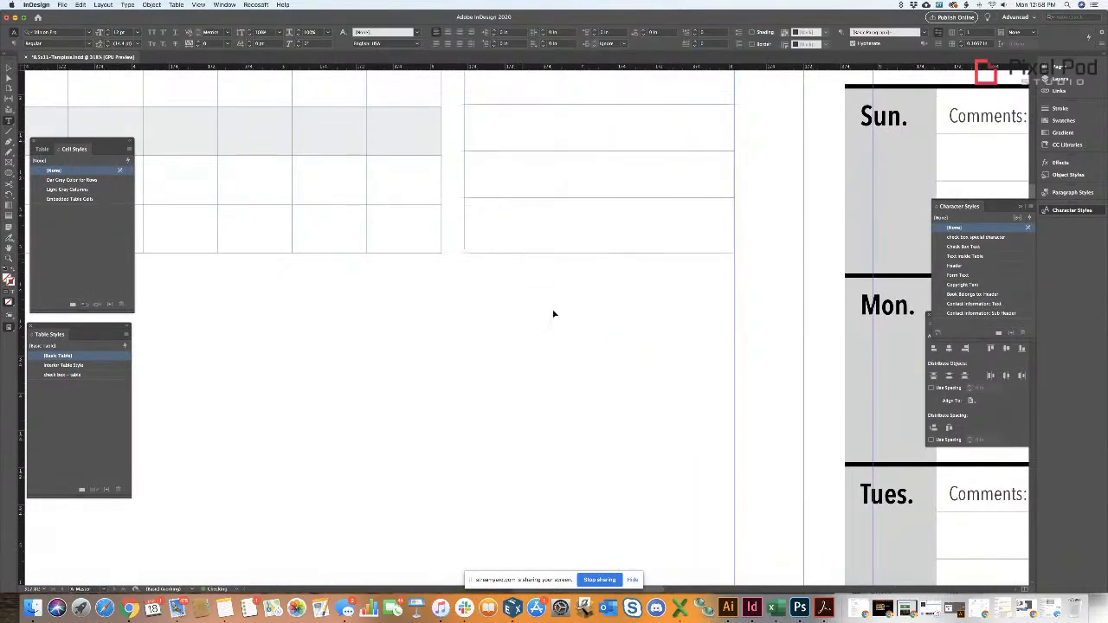
{"action": "key", "text": "z"}
{"action": "left_click", "coordinate": [568, 307], "text": "alt"}
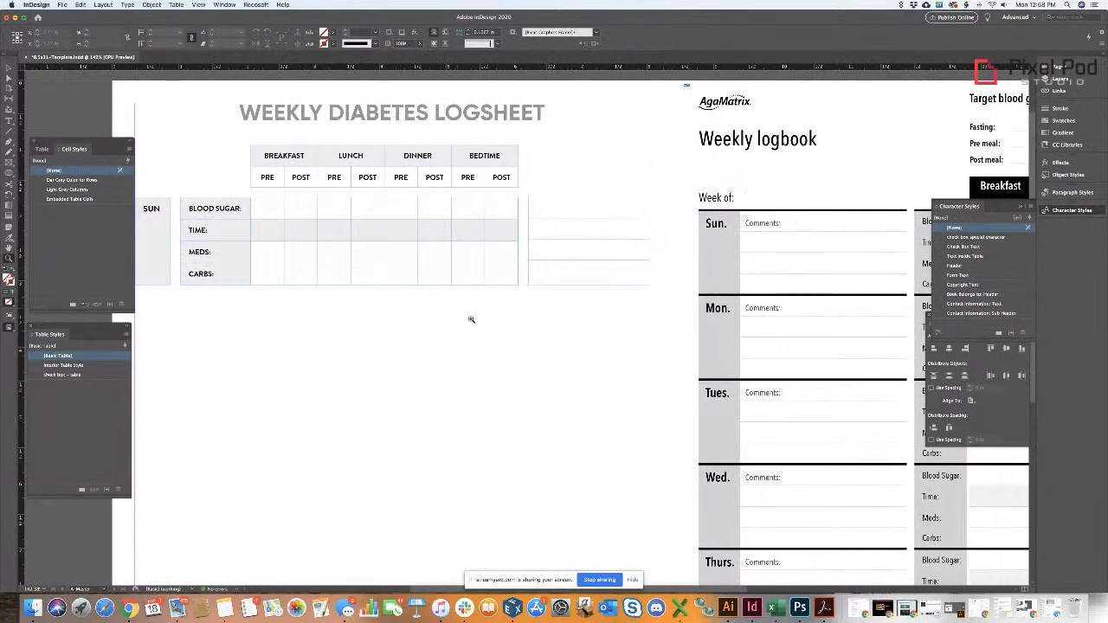
- Duplicate the meal header table to the right, above the single-column table
{"action": "key", "text": "g"}
{"action": "left_click", "coordinate": [484, 155], "text": "super"}
{"action": "key", "text": "d"}
{"action": "key", "text": "super+z"}
{"action": "key", "text": "v"}
{"action": "left_click", "coordinate": [553, 349]}
{"action": "left_click_drag", "start_coordinate": [264, 156], "coordinate": [541, 158], "text": "alt"}
- Delete the Lunch, Dinner and Bedtime columns from the duplicated header table
{"action": "double_click", "coordinate": [565, 162]}
{"action": "left_click_drag", "start_coordinate": [610, 154], "coordinate": [783, 178]}
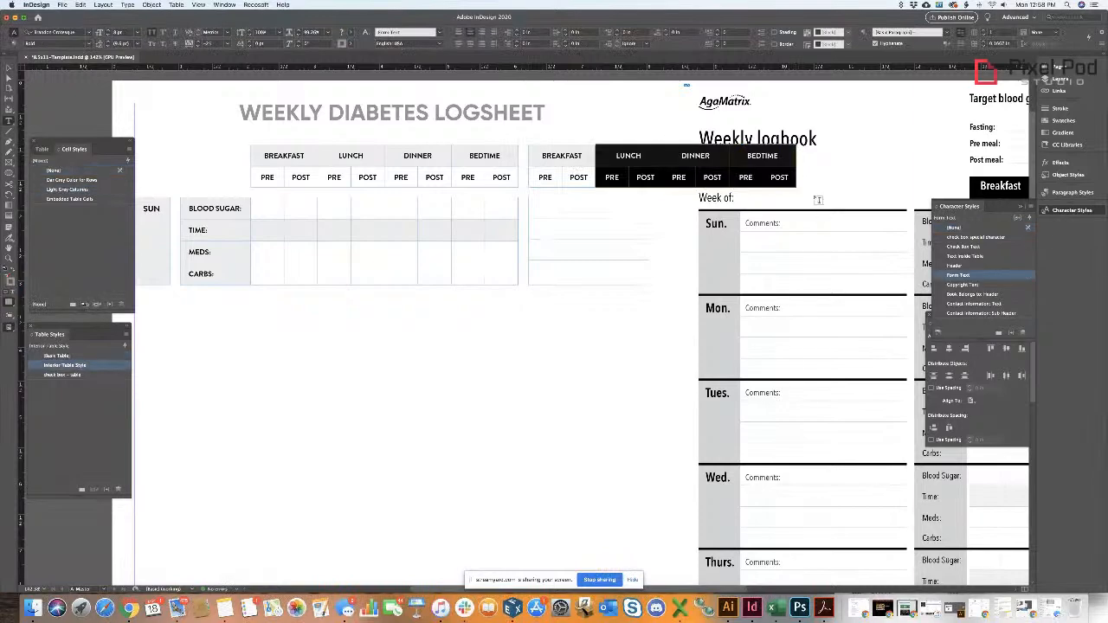
{"action": "right_click", "coordinate": [785, 179]}
{"action": "mouse_move", "coordinate": [810, 221]}
{"action": "left_click", "coordinate": [892, 219]}
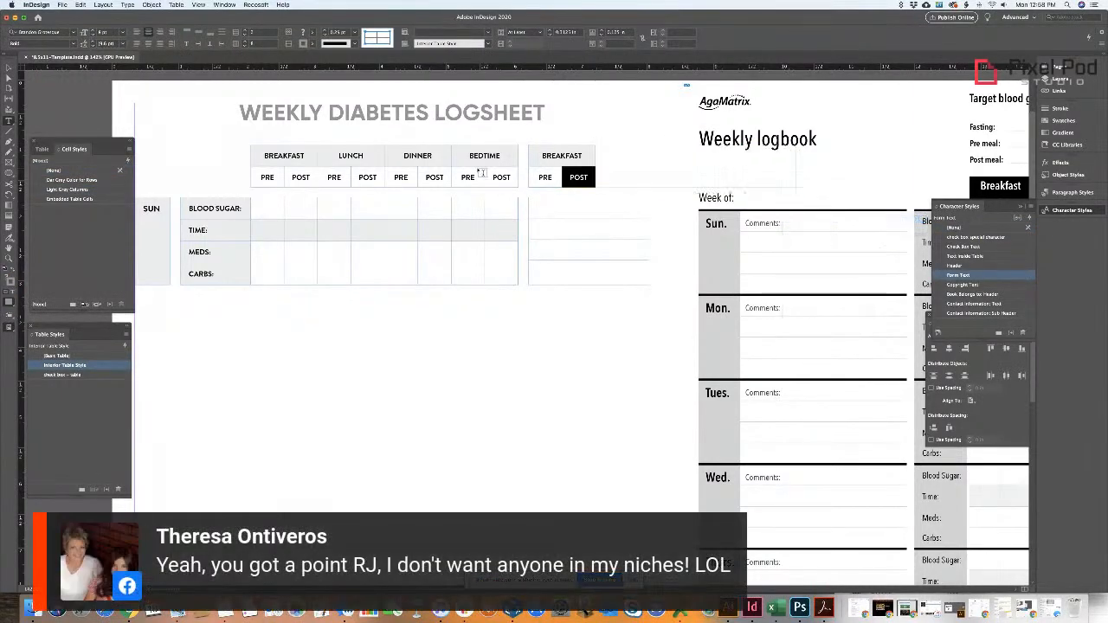
- Replace the duplicated header's BREAKFAST text with COMMENTS
{"action": "double_click", "coordinate": [573, 156]}
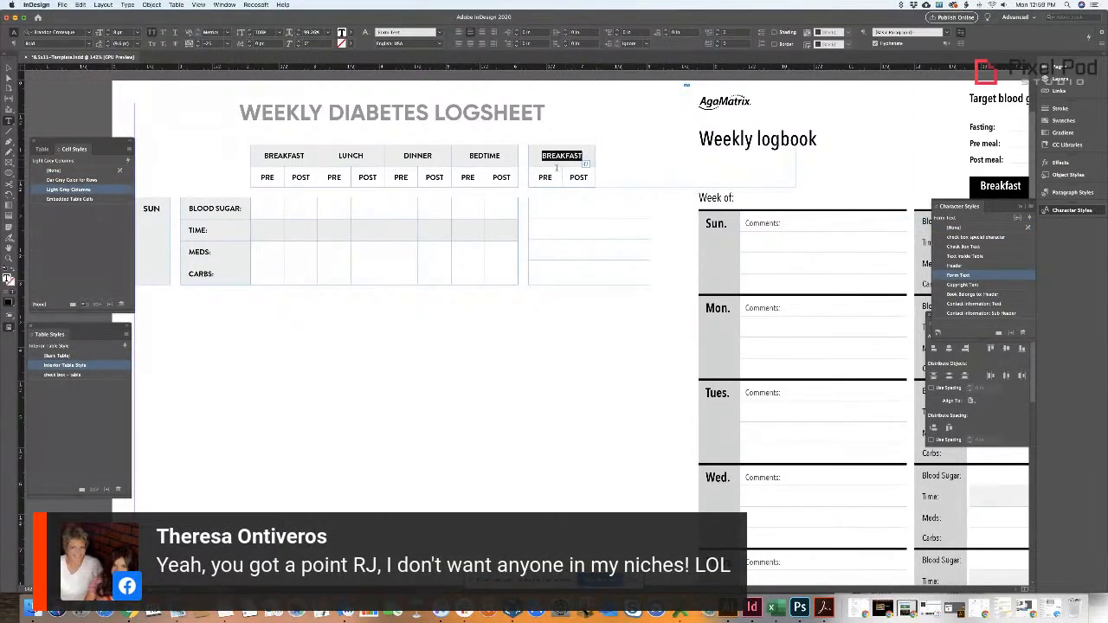
{"action": "left_click_drag", "start_coordinate": [584, 177], "coordinate": [523, 177]}
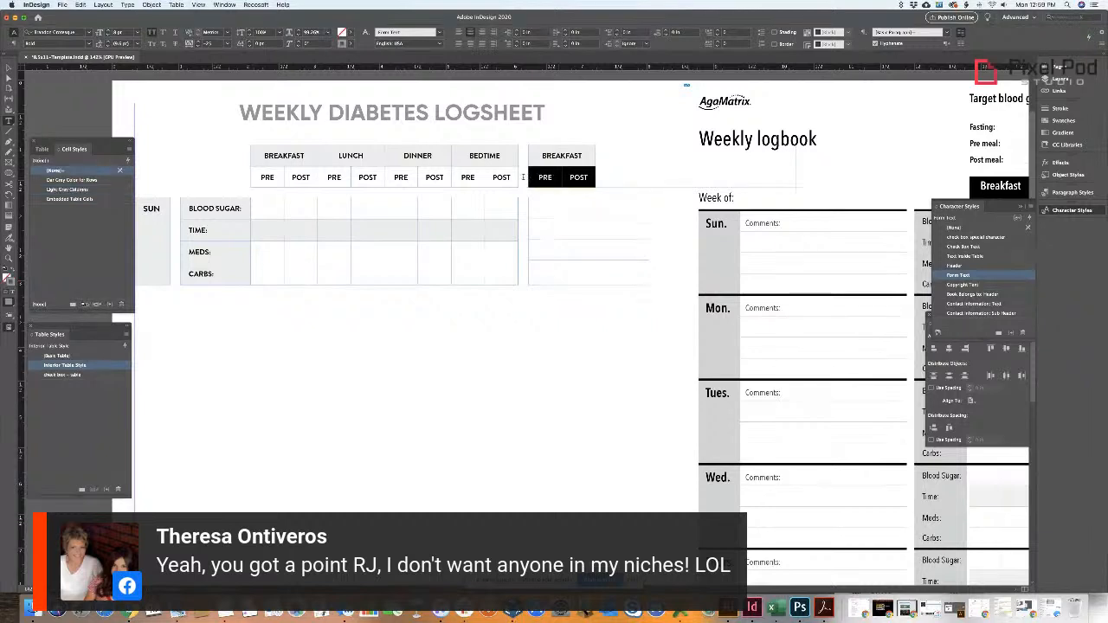
{"action": "double_click", "coordinate": [568, 154]}
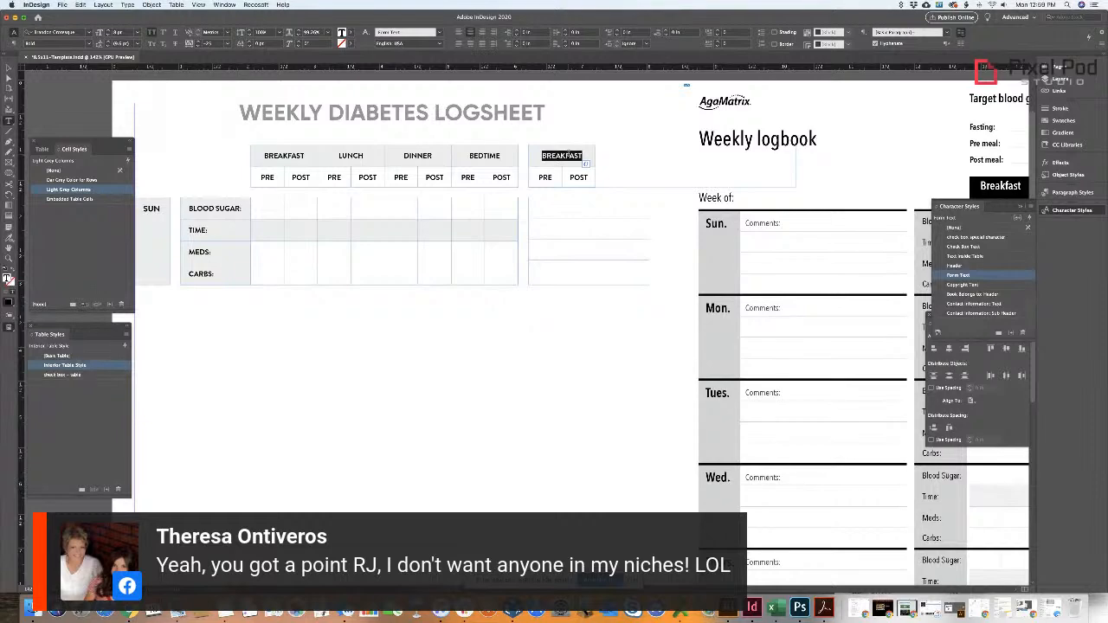
{"action": "type", "text": "COMMENTS"}
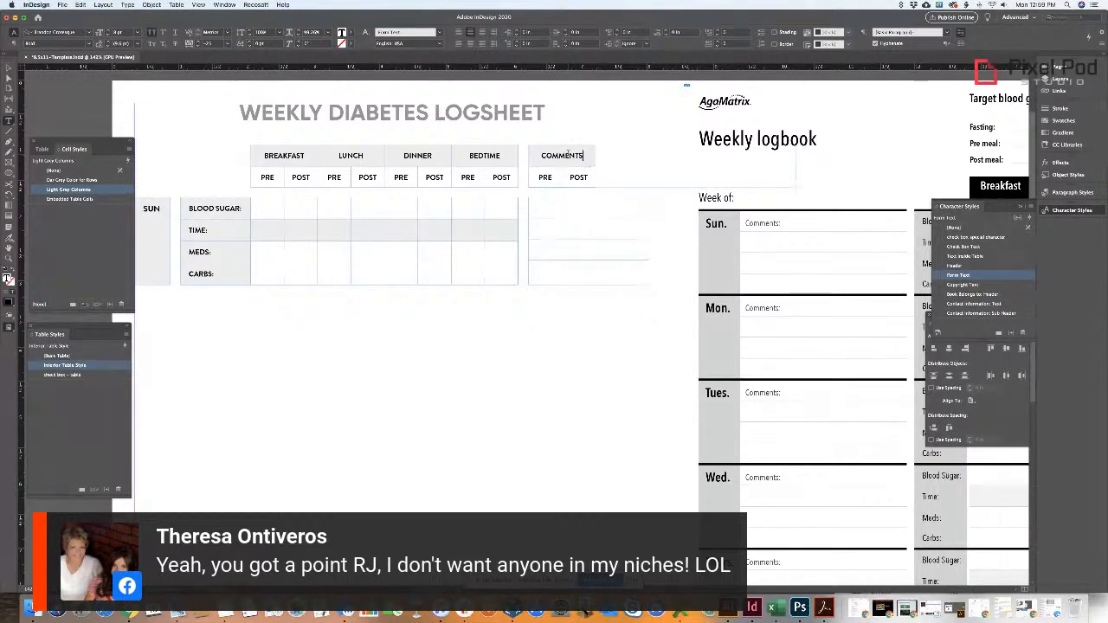
- Delete the PRE/POST row from the COMMENTS header table
{"action": "left_click_drag", "start_coordinate": [589, 176], "coordinate": [545, 178]}
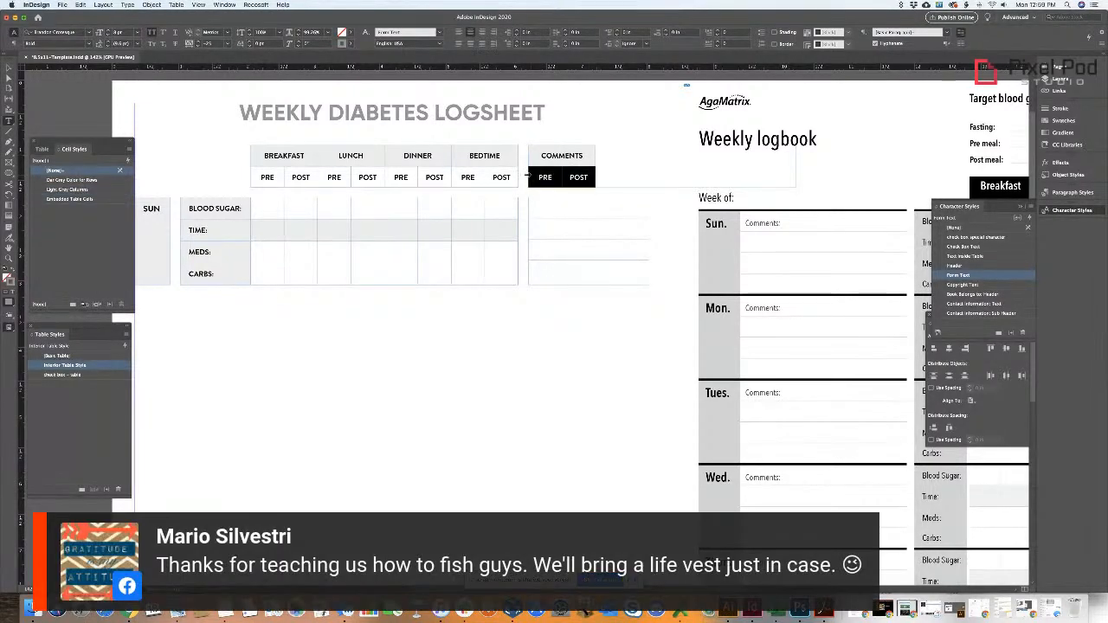
{"action": "right_click", "coordinate": [547, 179]}
{"action": "mouse_move", "coordinate": [619, 212]}
{"action": "left_click", "coordinate": [652, 213]}
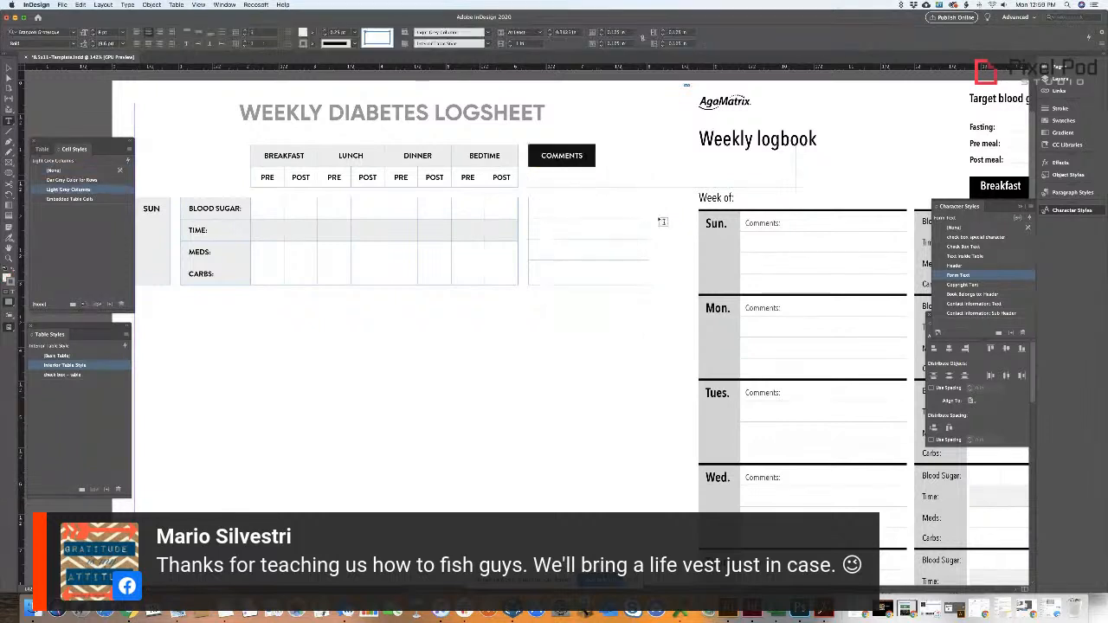
- Fit the COMMENTS header's frame to its contents, then place it directly above the single-column table and widen it to the page's right margin
{"action": "left_click", "coordinate": [9, 67]}
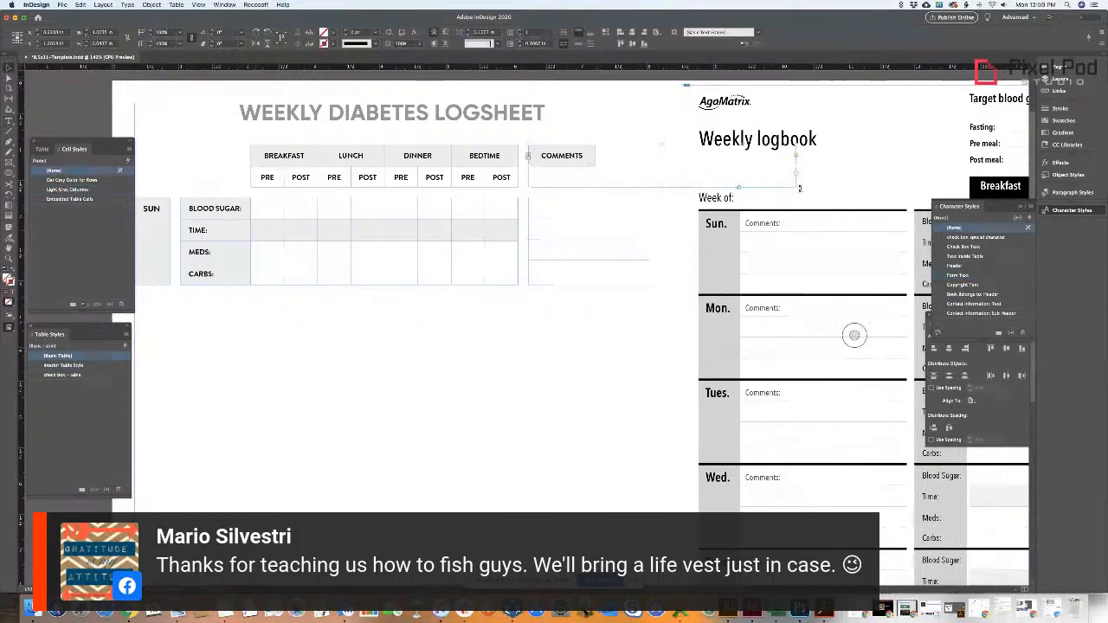
{"action": "double_click", "coordinate": [795, 187]}
{"action": "left_click_drag", "start_coordinate": [546, 164], "coordinate": [649, 179]}
{"action": "key", "text": "t"}
{"action": "key", "text": "z"}
{"action": "left_click_drag", "start_coordinate": [574, 363], "coordinate": [537, 358]}
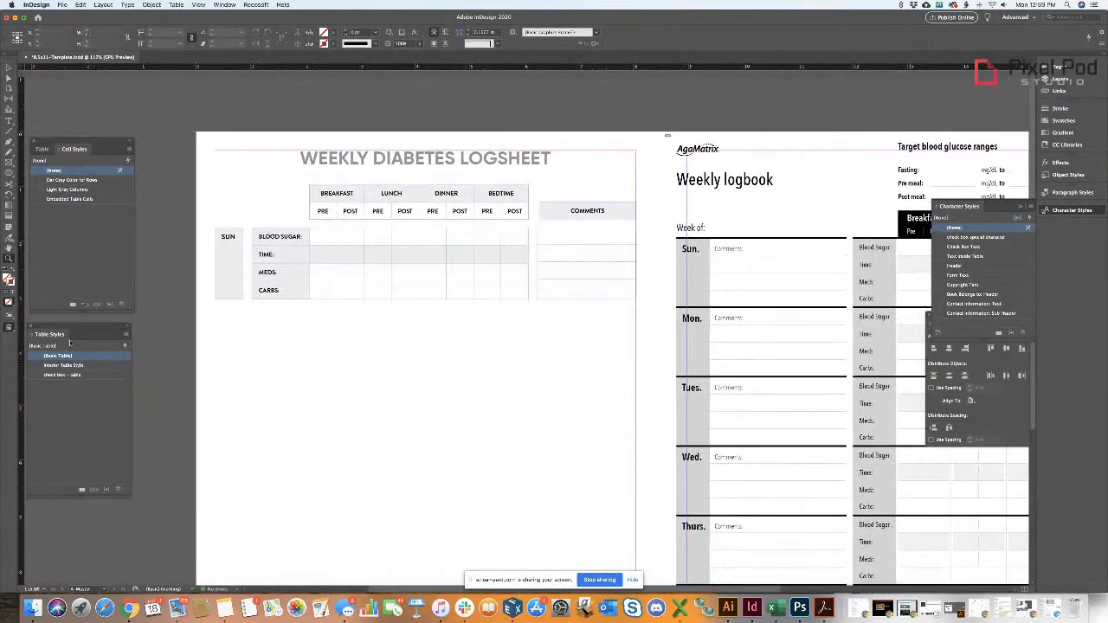
- Move the blank comments table closer to the daily table and widen its column back out to the right margin
{"action": "key", "text": "w"}
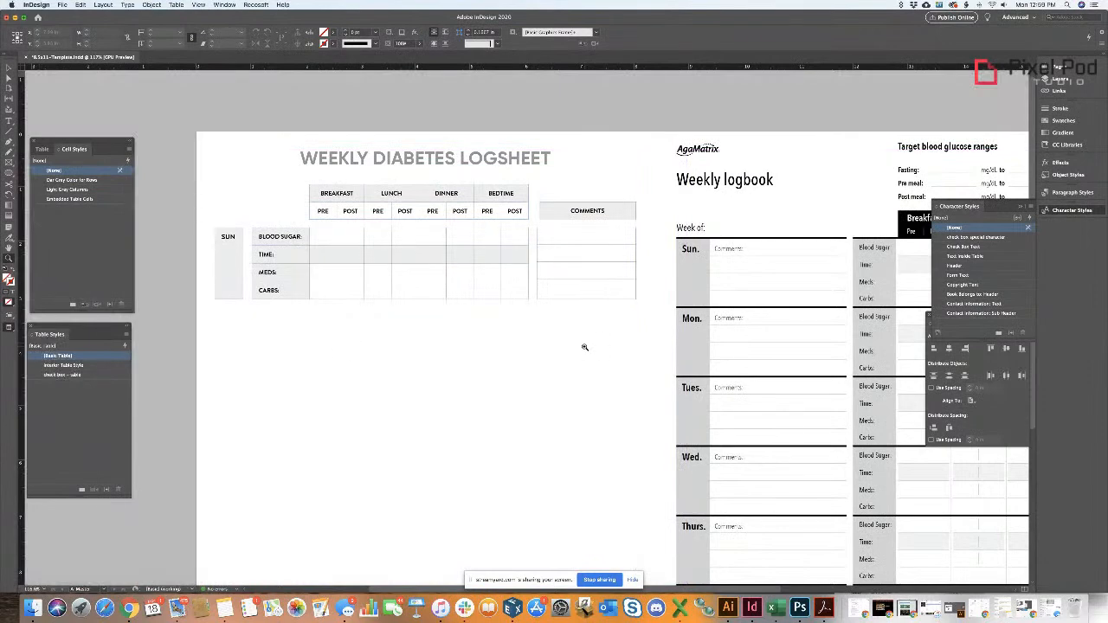
{"action": "scroll", "coordinate": [579, 321], "scroll_direction": "up", "scroll_amount": 2}
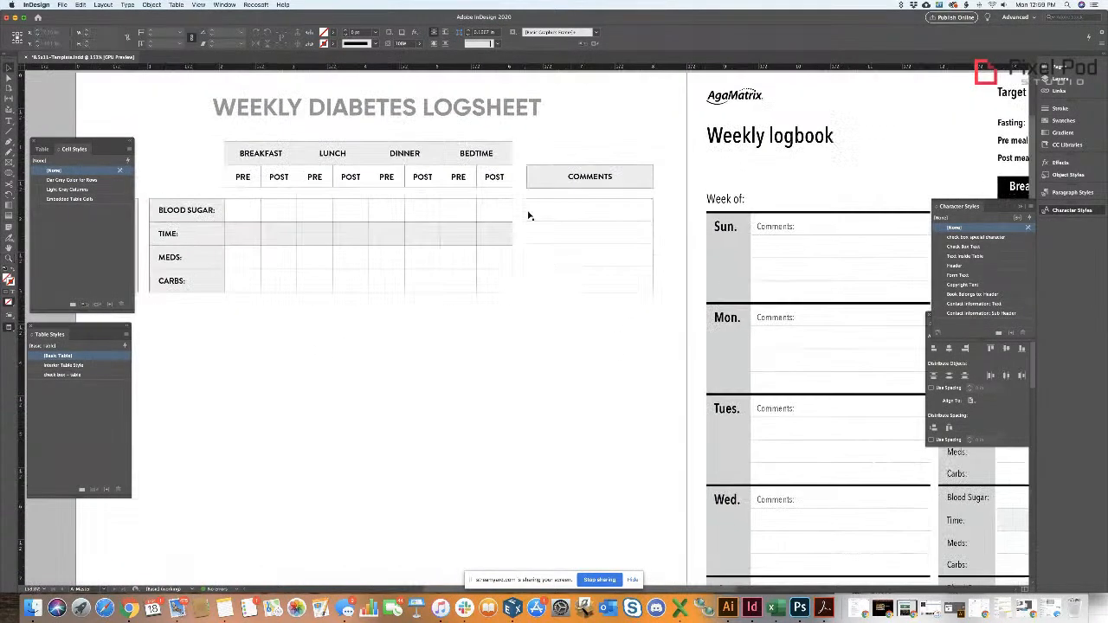
{"action": "left_click_drag", "start_coordinate": [542, 203], "coordinate": [527, 201]}
{"action": "left_click", "coordinate": [9, 327]}
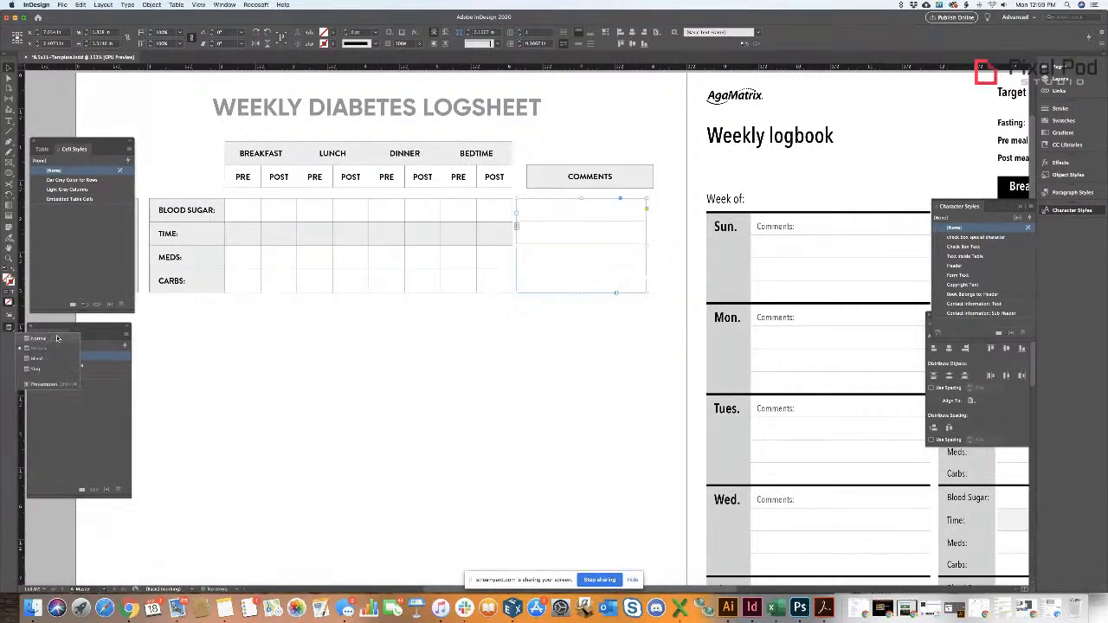
{"action": "left_click", "coordinate": [49, 338]}
{"action": "key", "text": "t"}
{"action": "left_click_drag", "start_coordinate": [645, 235], "coordinate": [652, 234]}
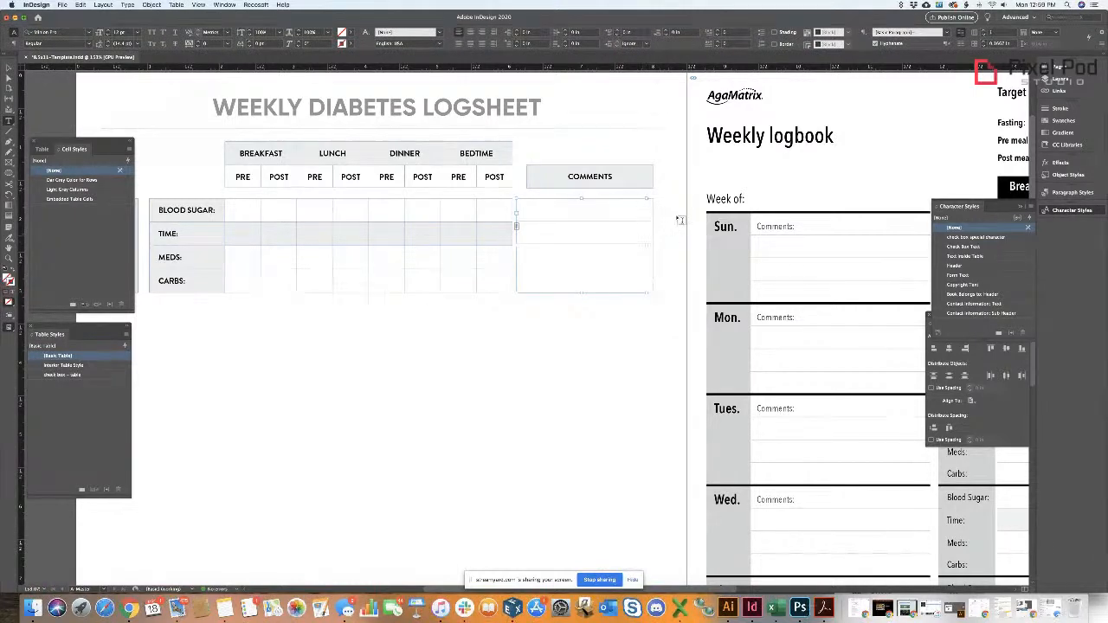
{"action": "left_click", "coordinate": [596, 222]}
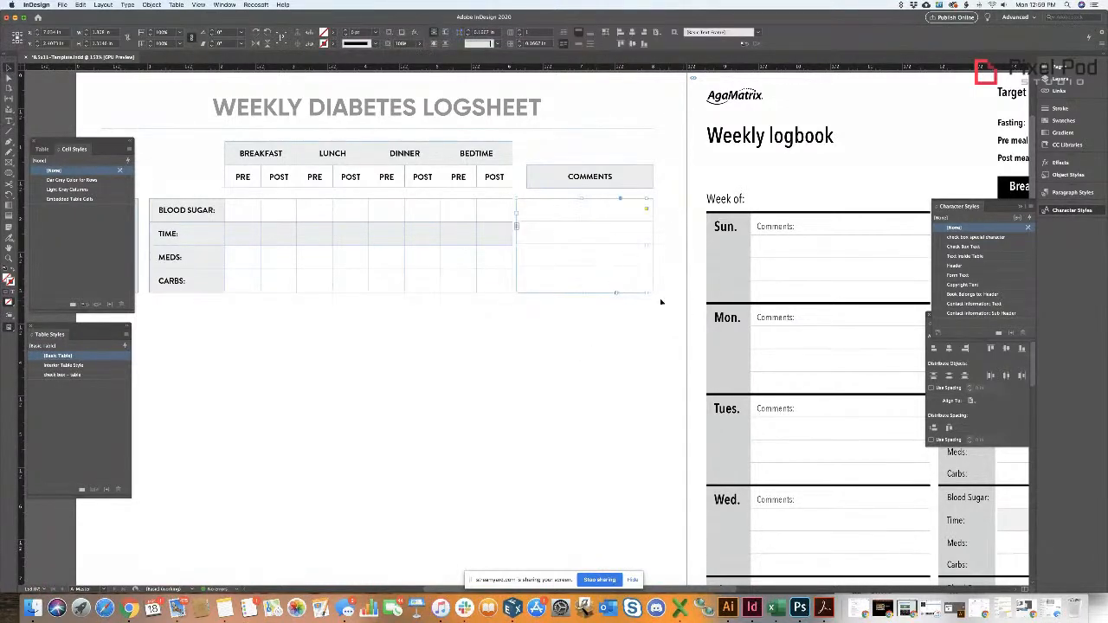
- Align the COMMENTS header with the left edge of the table below and widen it to the right margin
{"action": "left_click", "coordinate": [536, 180]}
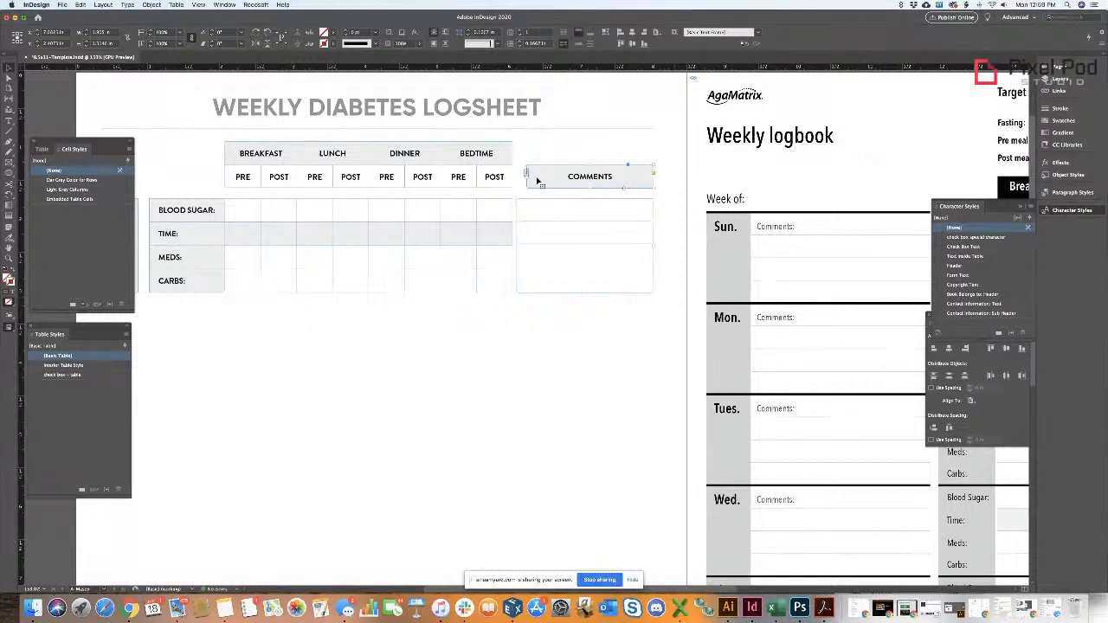
{"action": "left_click", "coordinate": [524, 179]}
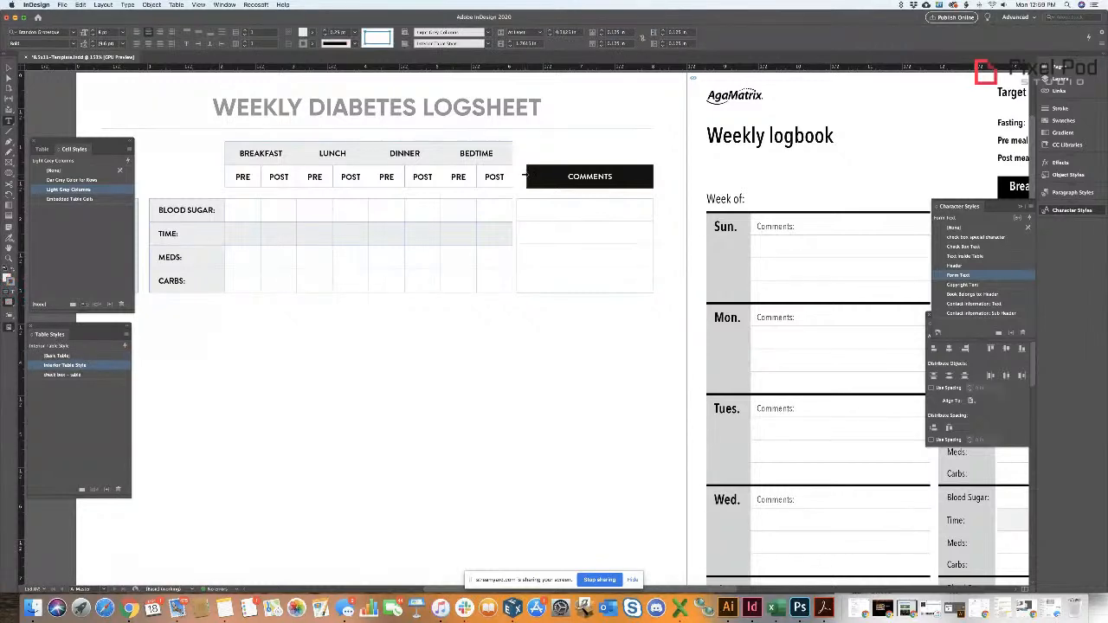
{"action": "left_click", "coordinate": [567, 382]}
{"action": "left_click_drag", "start_coordinate": [655, 236], "coordinate": [683, 243]}
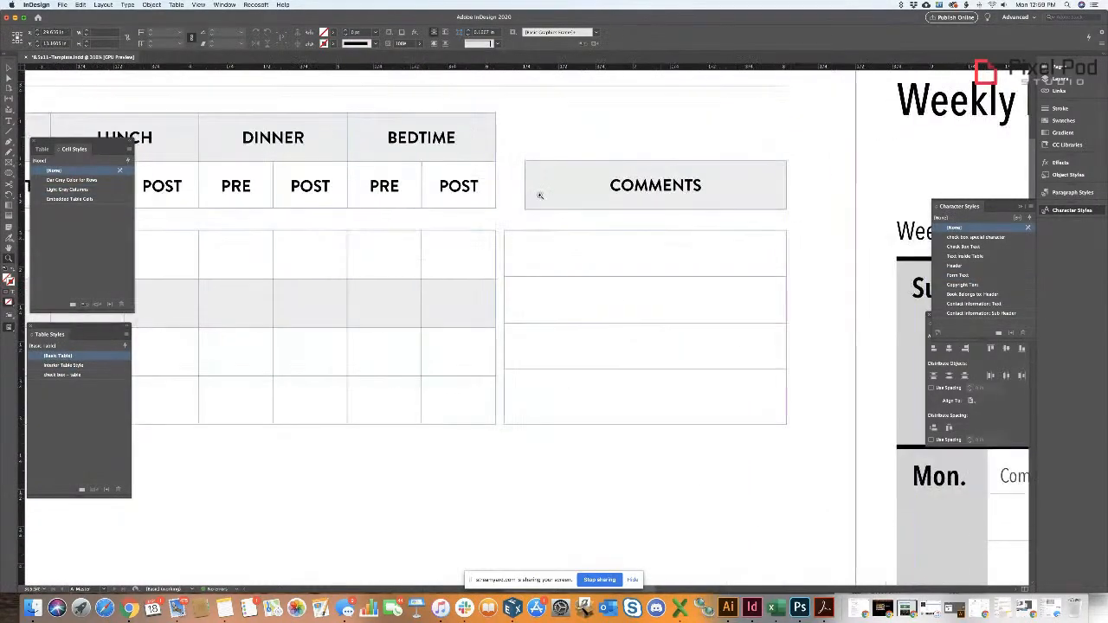
{"action": "left_click", "coordinate": [538, 195]}
{"action": "left_click_drag", "start_coordinate": [524, 185], "coordinate": [504, 185]}
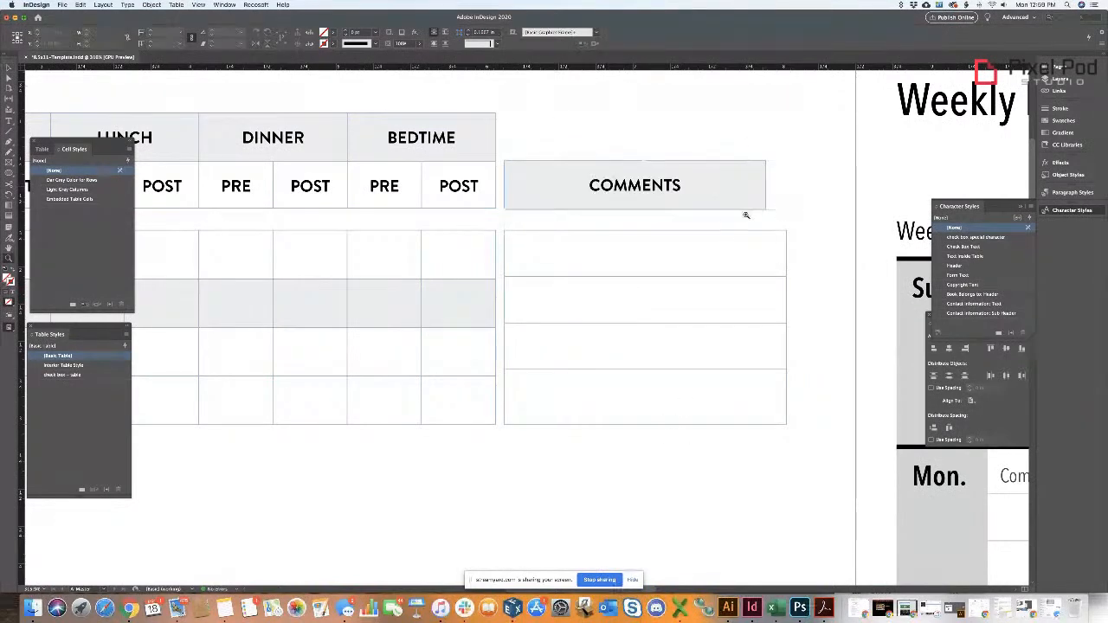
{"action": "key", "text": "t"}
{"action": "left_click_drag", "start_coordinate": [765, 187], "coordinate": [785, 187]}
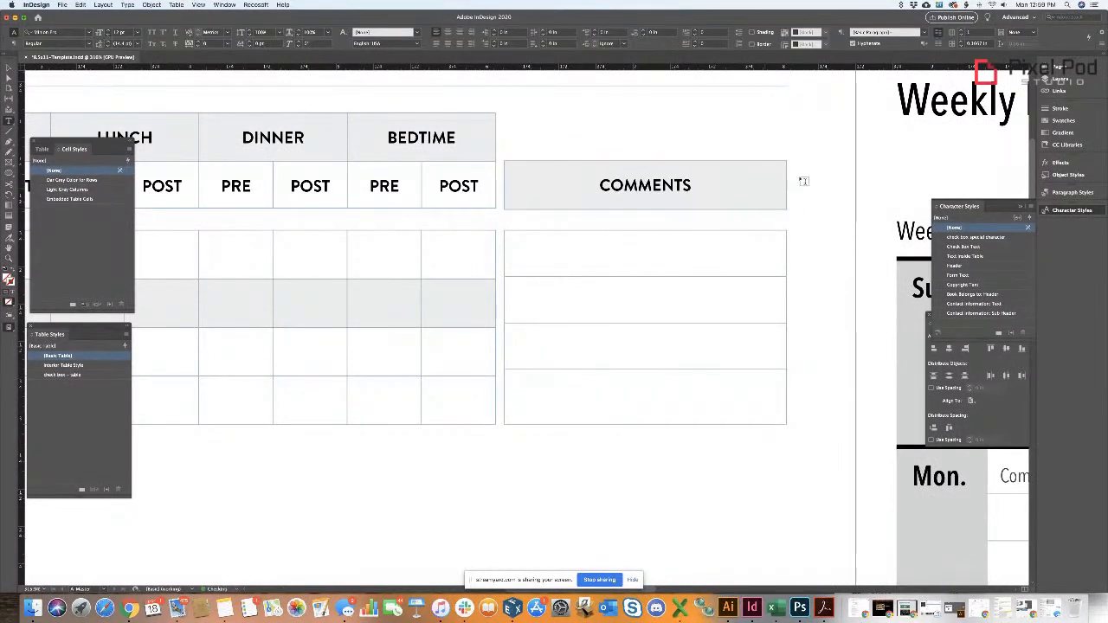
- Nudge the day column, daily table and comments table up together, closer to the header row
{"action": "key", "text": "z"}
{"action": "left_click_drag", "start_coordinate": [661, 478], "coordinate": [493, 459]}
{"action": "scroll", "coordinate": [590, 446], "scroll_direction": "right", "scroll_amount": 2}
{"action": "left_click_drag", "start_coordinate": [594, 361], "coordinate": [498, 328]}
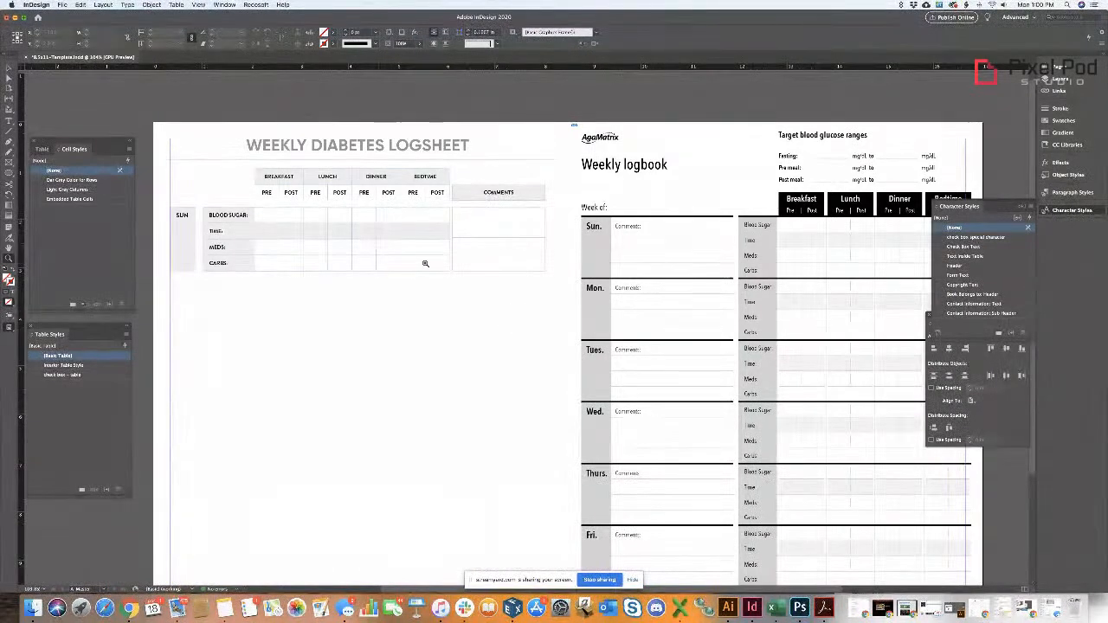
{"action": "left_click", "coordinate": [168, 228]}
{"action": "key", "text": "Up"}
{"action": "key", "text": "Up"}
{"action": "key", "text": "Up"}
{"action": "key", "text": "Up"}
{"action": "key", "text": "Up"}
{"action": "key", "text": "Up"}
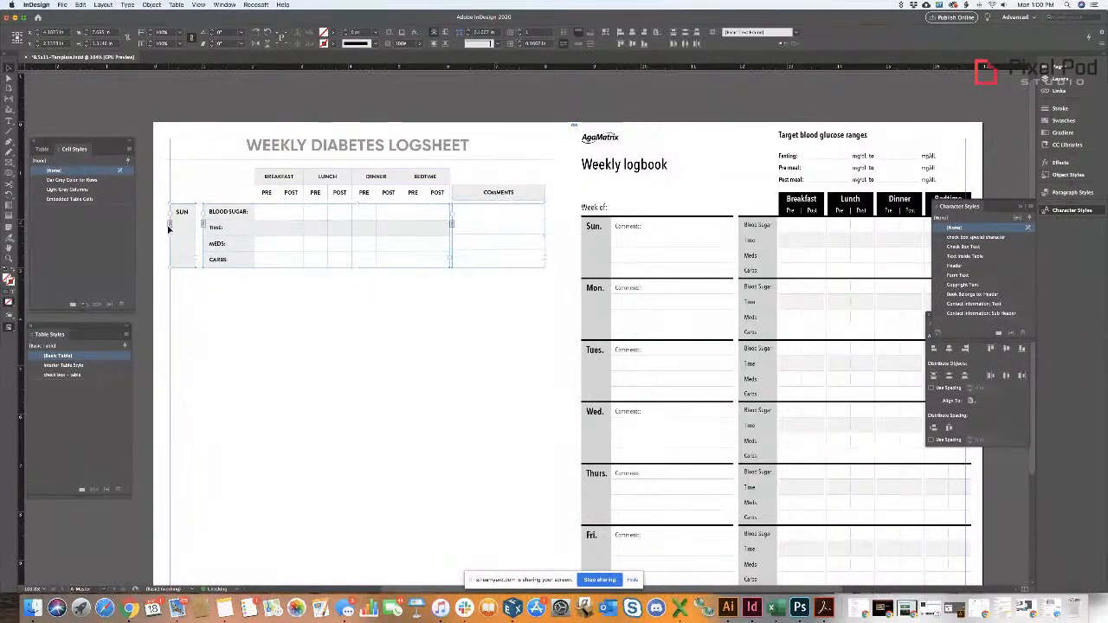
{"action": "left_click", "coordinate": [278, 340]}
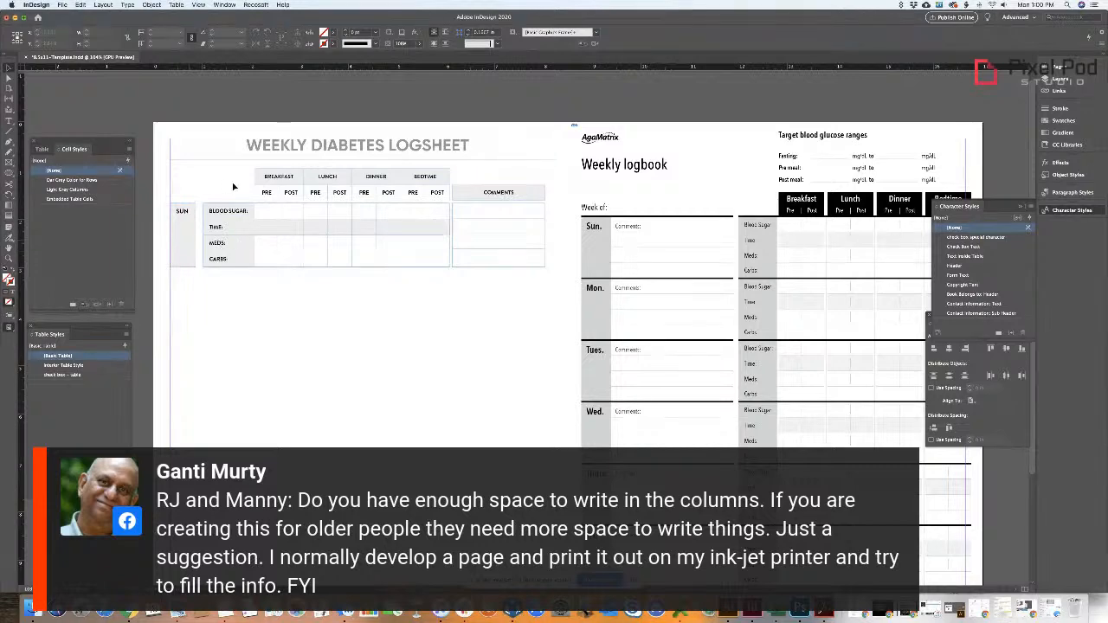
- Nudge the meal header and the daily table left together, closer to the day column
{"action": "left_click", "coordinate": [313, 229]}
{"action": "key", "text": "Left"}
{"action": "key", "text": "Left"}
{"action": "key", "text": "Left"}
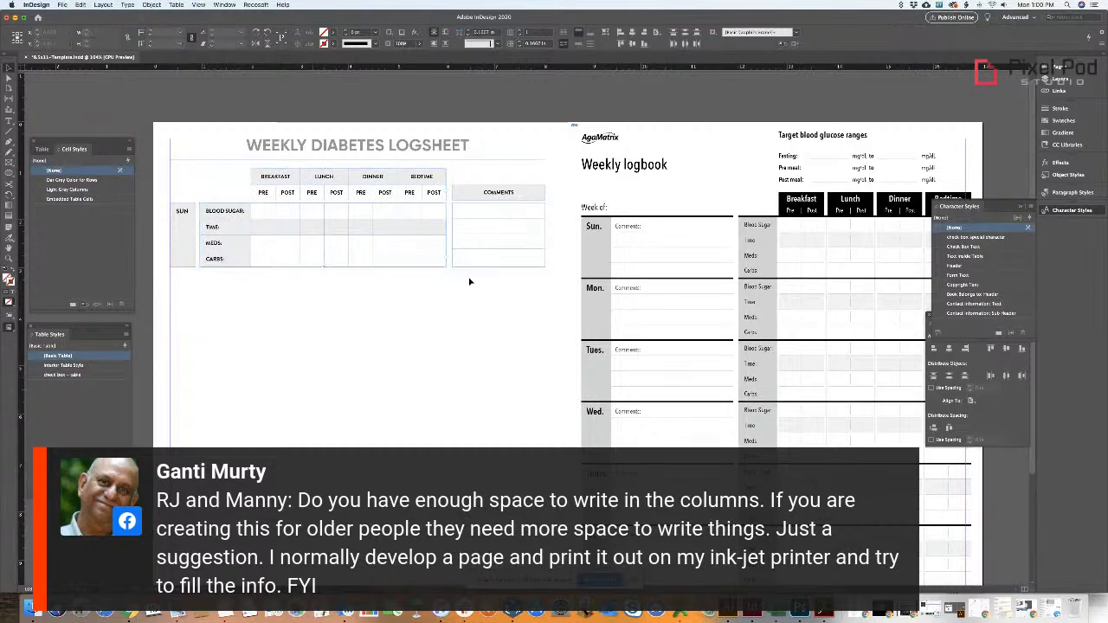
- Widen the daily table's last column to line up with the right edge of the BEDTIME header
{"action": "key", "text": "super+equal"}
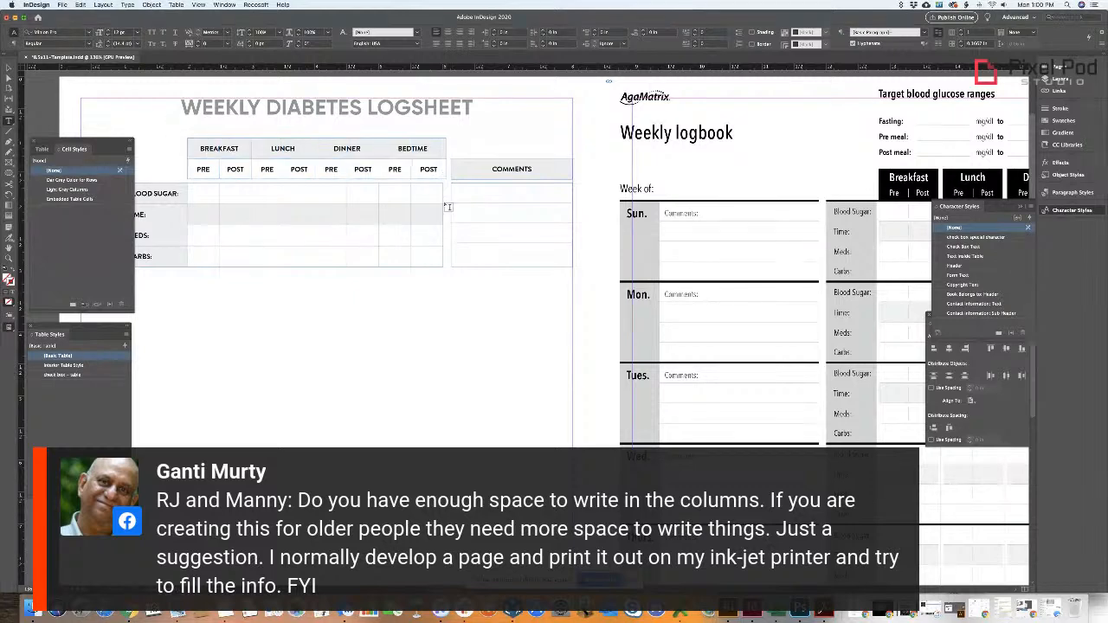
{"action": "left_click_drag", "start_coordinate": [442, 203], "coordinate": [446, 202]}
{"action": "key", "text": "z"}
{"action": "left_click_drag", "start_coordinate": [487, 332], "coordinate": [416, 320]}
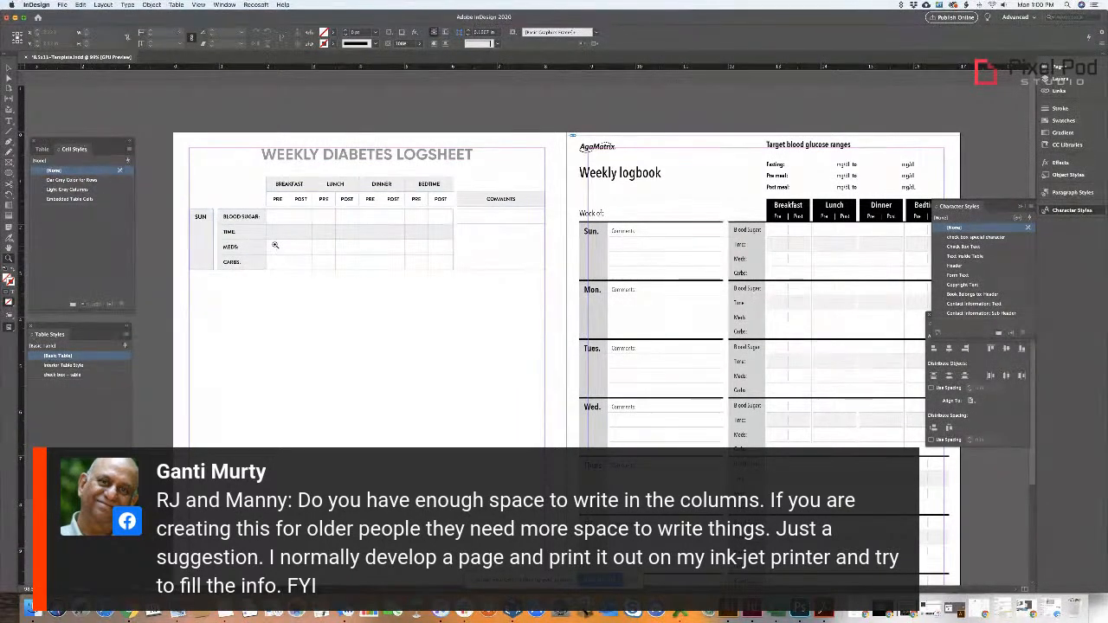
{"action": "key", "text": "t"}
{"action": "mouse_move", "coordinate": [281, 246]}
{"action": "left_mouse_down"}
{"action": "mouse_move", "coordinate": [306, 248]}
{"action": "mouse_move", "coordinate": [279, 240]}
{"action": "left_mouse_up"}
{"action": "left_click", "coordinate": [278, 246]}
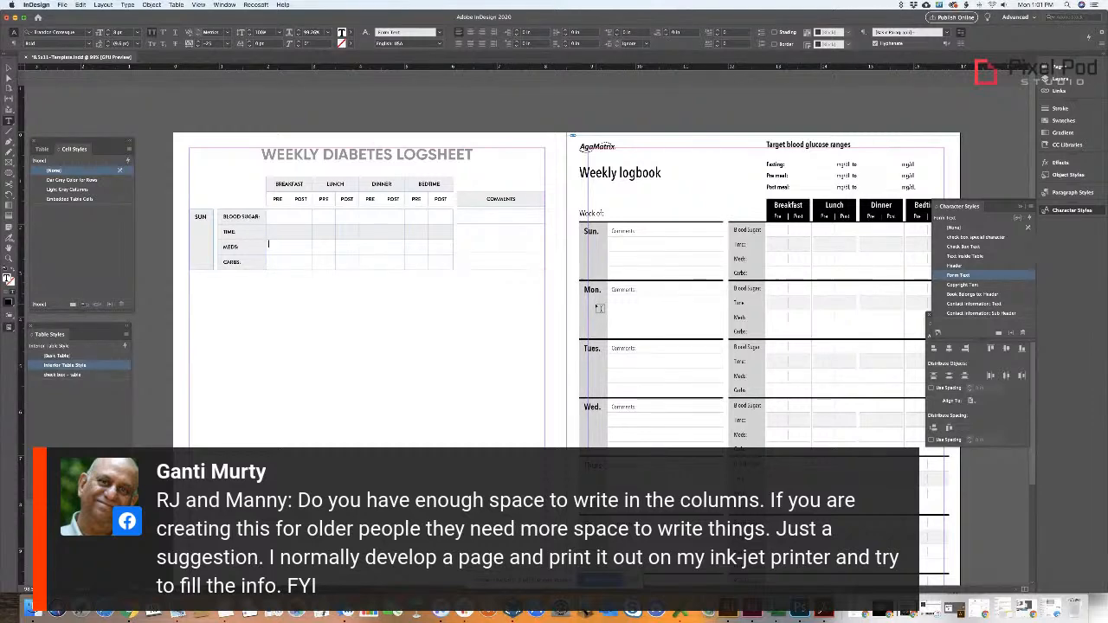
- Select the Sunday day, readings and comments tables and duplicate them down the logsheet to make four day blocks
{"action": "left_click", "coordinate": [195, 223]}
{"action": "key", "text": "Escape"}
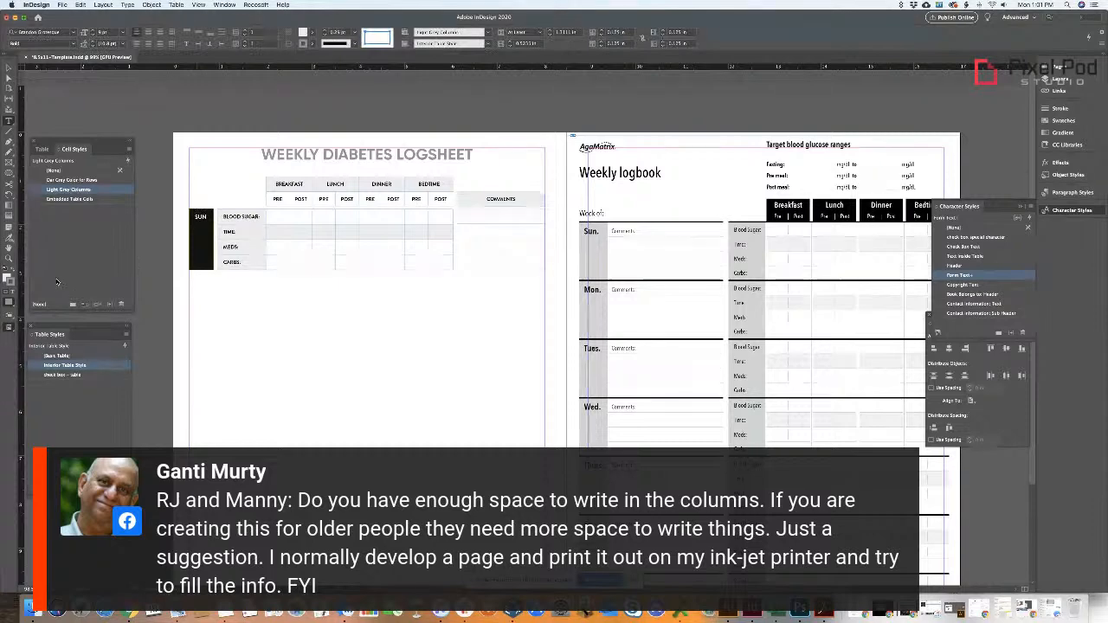
{"action": "key", "text": "super+shift+a"}
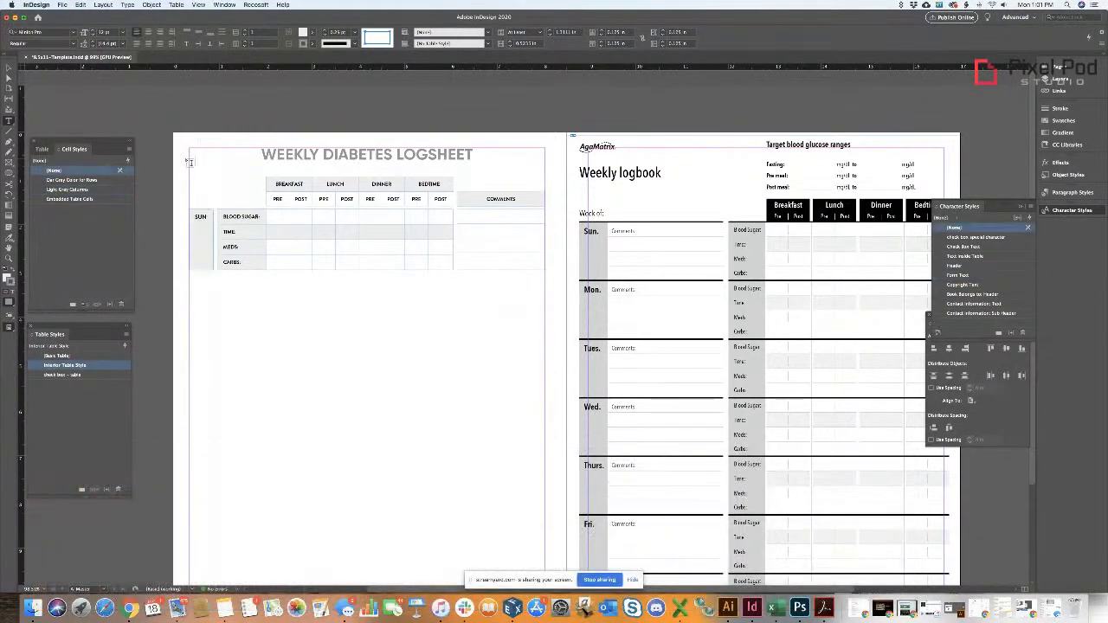
{"action": "key", "text": "v"}
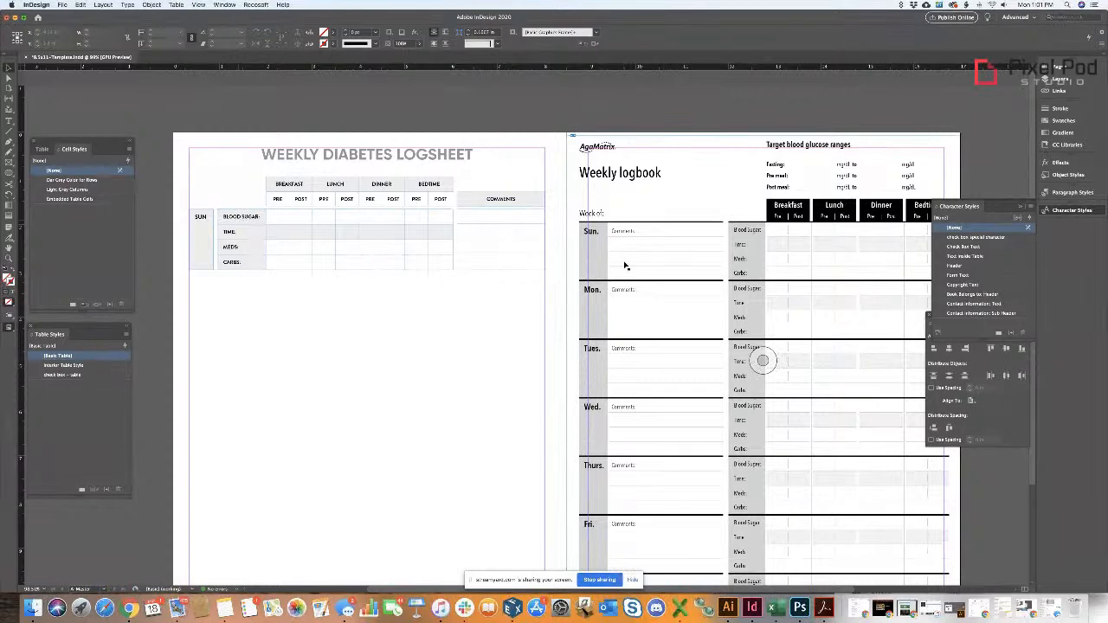
{"action": "left_click_drag", "start_coordinate": [182, 195], "coordinate": [533, 260]}
{"action": "left_click_drag", "start_coordinate": [358, 189], "coordinate": [358, 186]}
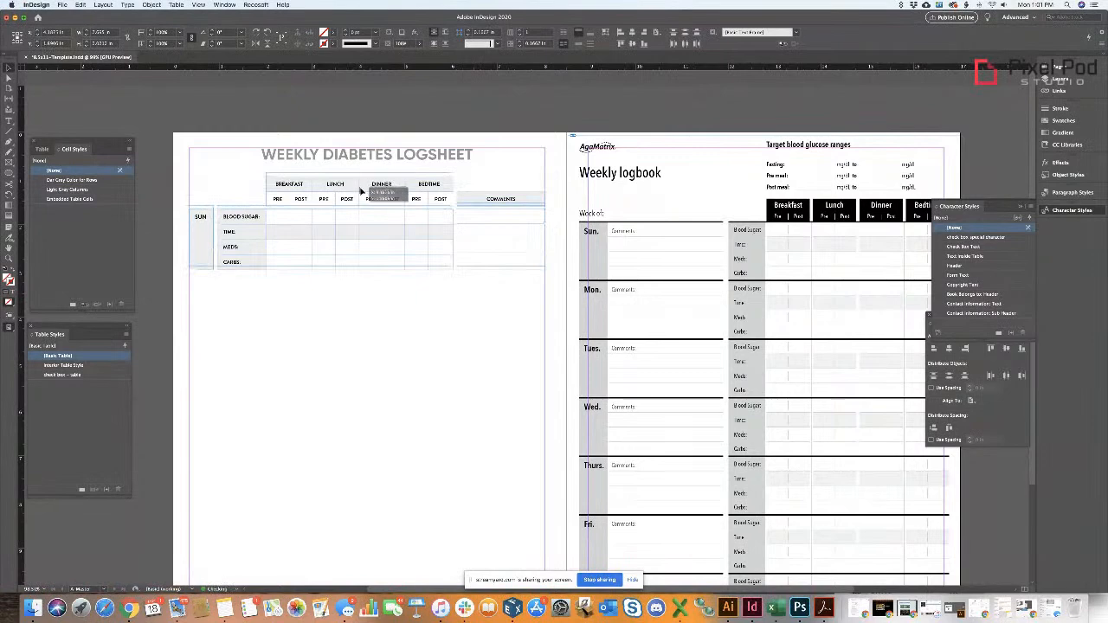
{"action": "left_click_drag", "start_coordinate": [529, 293], "coordinate": [208, 281]}
{"action": "mouse_move", "coordinate": [292, 287]}
{"action": "left_mouse_down"}
{"action": "mouse_move", "coordinate": [297, 445]}
{"action": "mouse_move", "coordinate": [288, 417]}
{"action": "mouse_move", "coordinate": [317, 433]}
{"action": "left_mouse_up"}
{"action": "scroll", "coordinate": [317, 435], "scroll_direction": "down", "scroll_amount": 3}
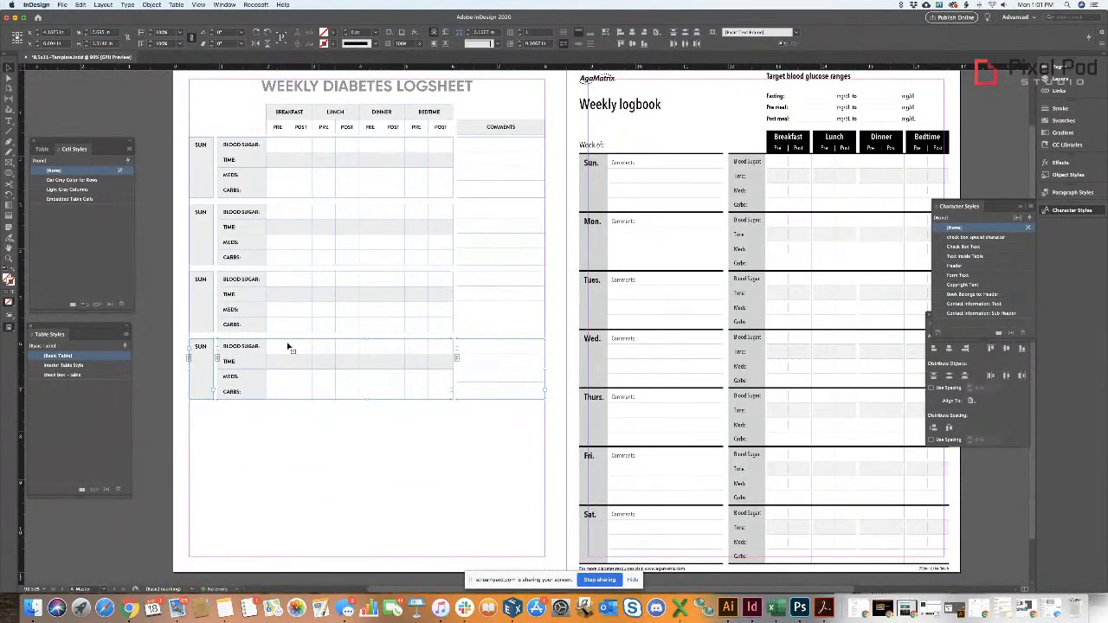
- Duplicate the lowest day block downward twice more, bringing the logsheet to six blocks with the same spacing
{"action": "left_click_drag", "start_coordinate": [288, 348], "coordinate": [284, 413]}
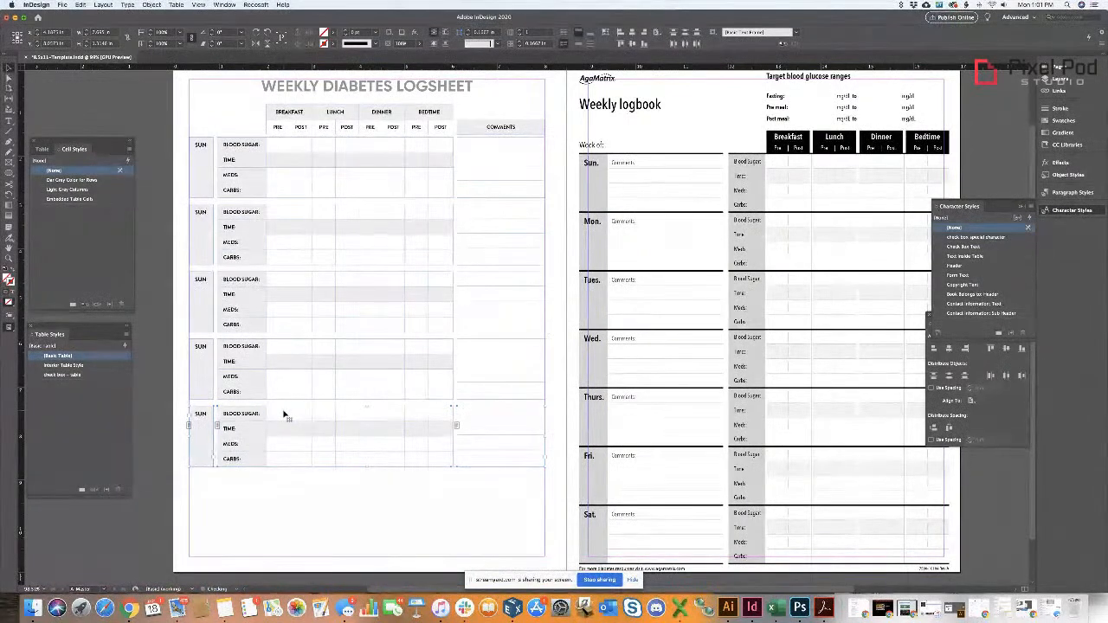
{"action": "scroll", "coordinate": [208, 365], "scroll_direction": "down", "scroll_amount": 3}
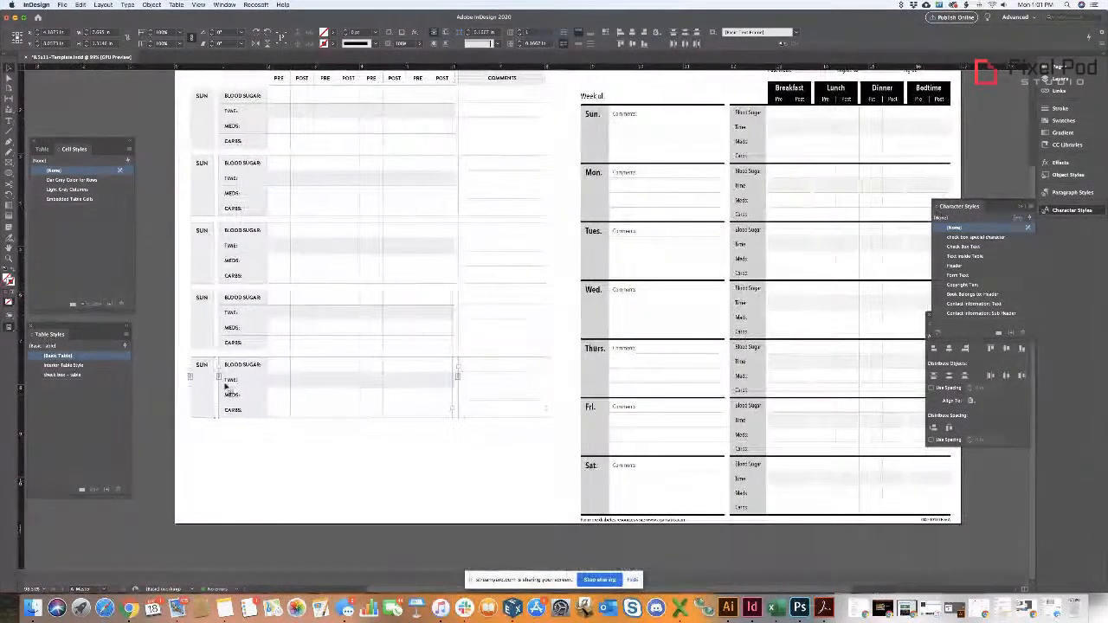
{"action": "left_click_drag", "start_coordinate": [208, 365], "coordinate": [211, 425]}
{"action": "scroll", "coordinate": [252, 380], "scroll_direction": "up", "scroll_amount": 5}
{"action": "scroll", "coordinate": [252, 380], "scroll_direction": "down", "scroll_amount": 5}
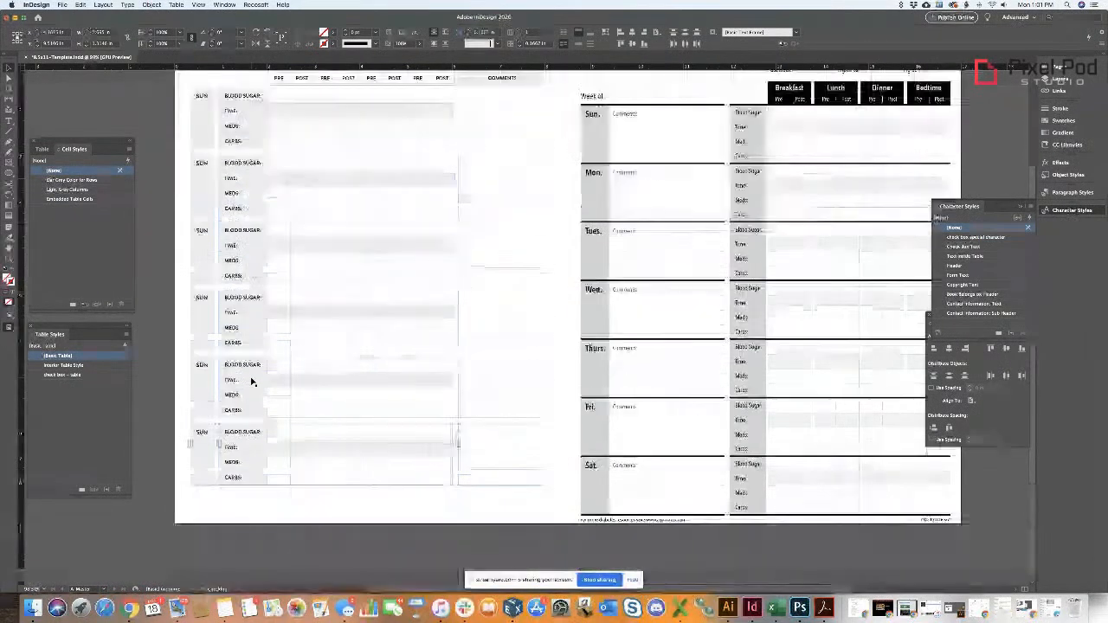
{"action": "scroll", "coordinate": [199, 360], "scroll_direction": "up", "scroll_amount": 5}
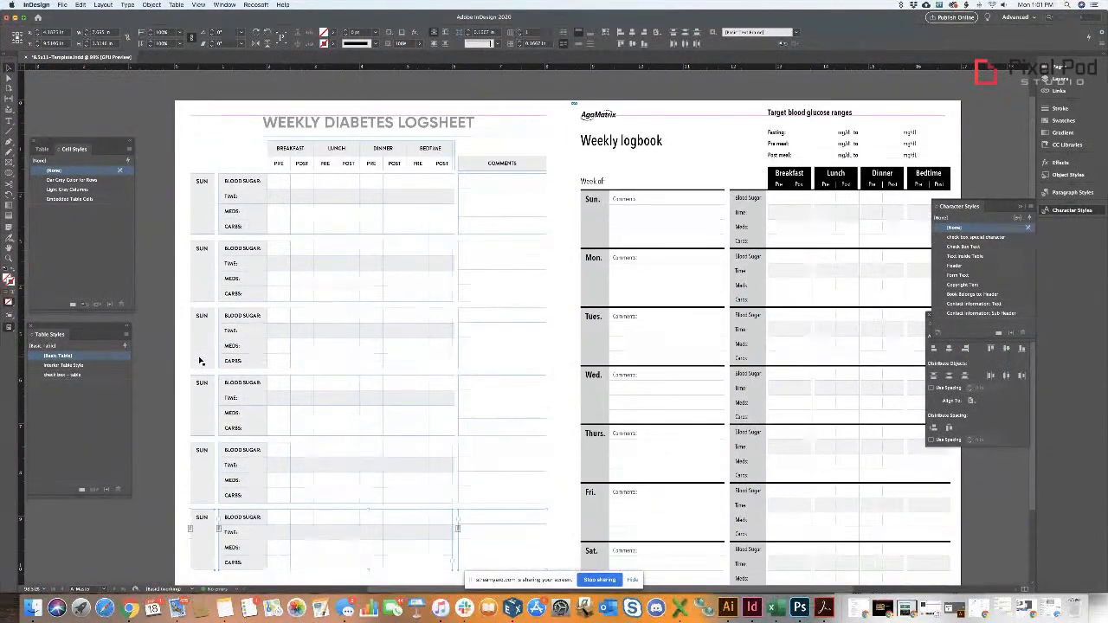
- Replace the first block's day label with MON
{"action": "key", "text": "t"}
{"action": "left_click", "coordinate": [201, 180]}
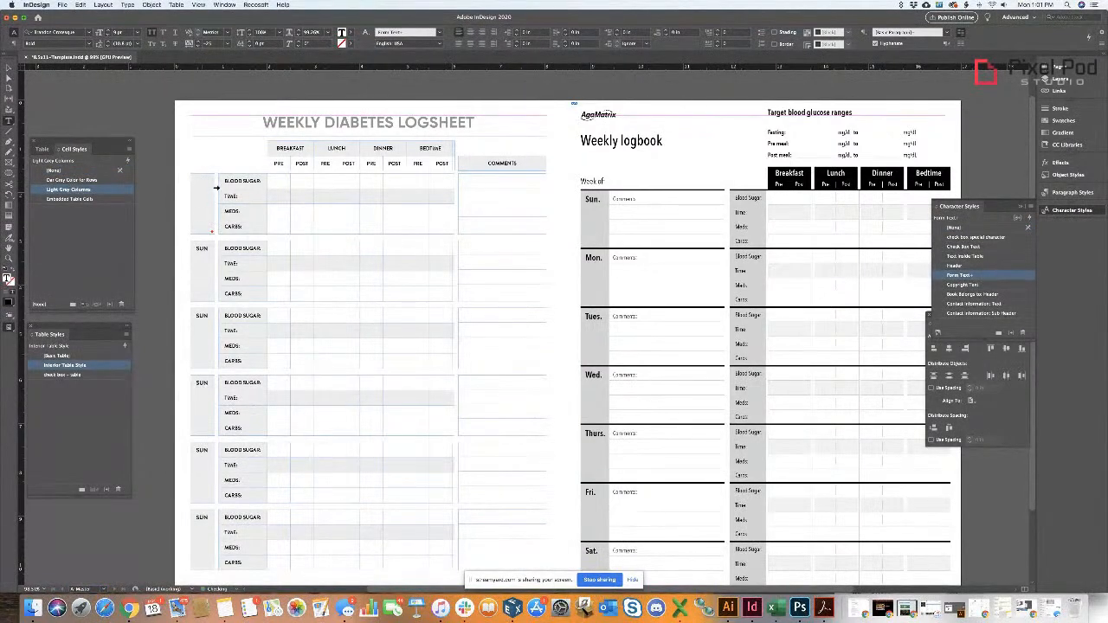
{"action": "key", "text": "Escape"}
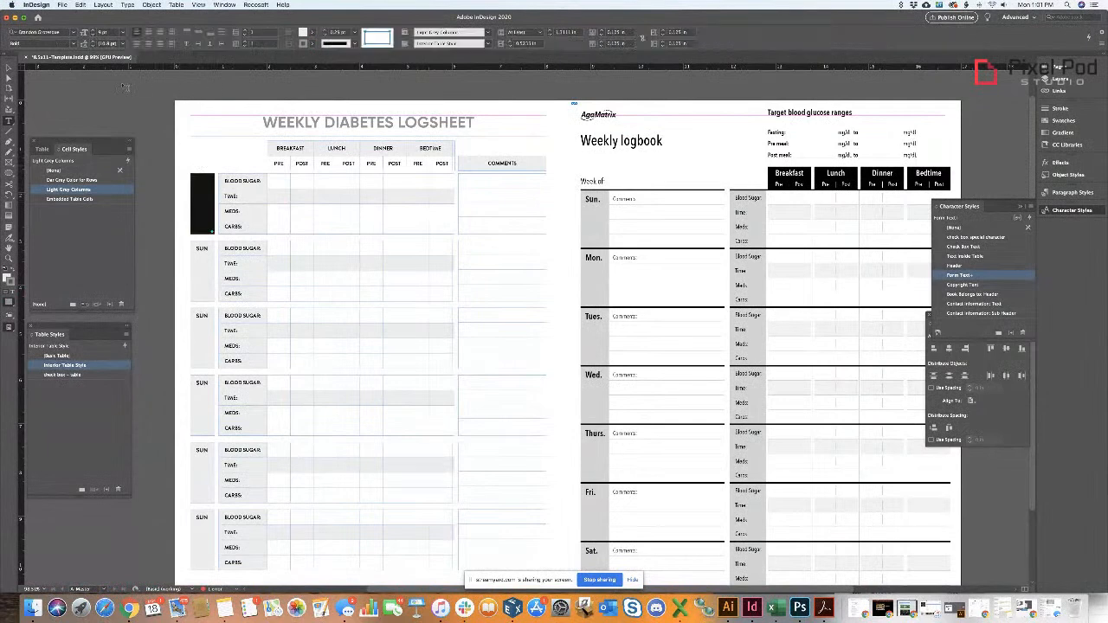
- Copy the MON label over the second block's day label and retype it as TUE
{"action": "double_click", "coordinate": [202, 248]}
{"action": "key", "text": "super+BackSpace"}
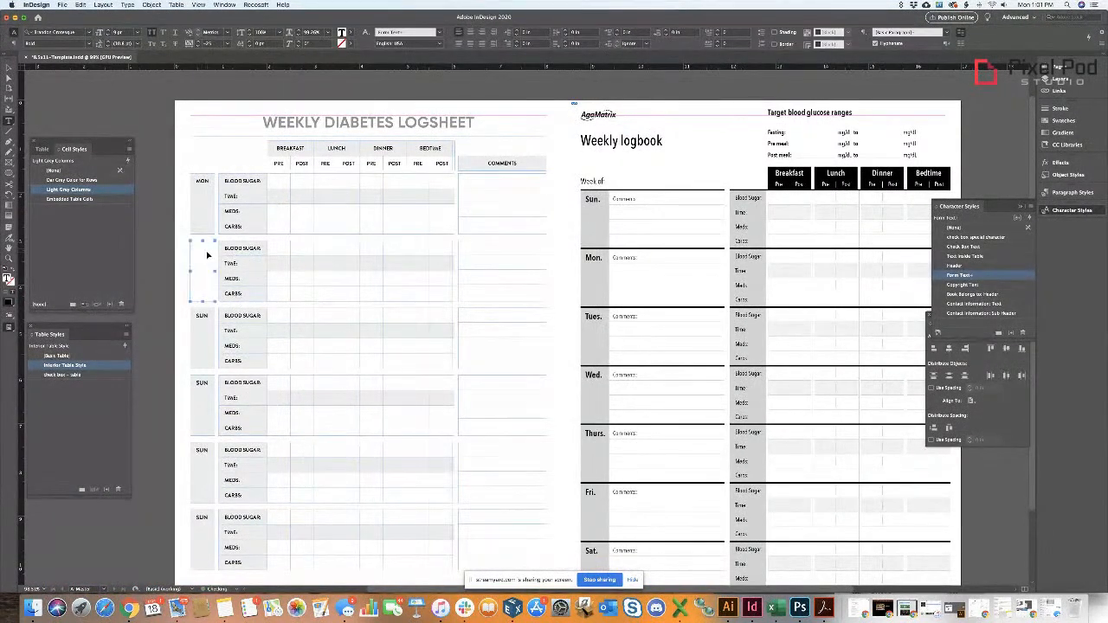
{"action": "key", "text": "super+z"}
{"action": "double_click", "coordinate": [202, 180]}
{"action": "key", "text": "super+c"}
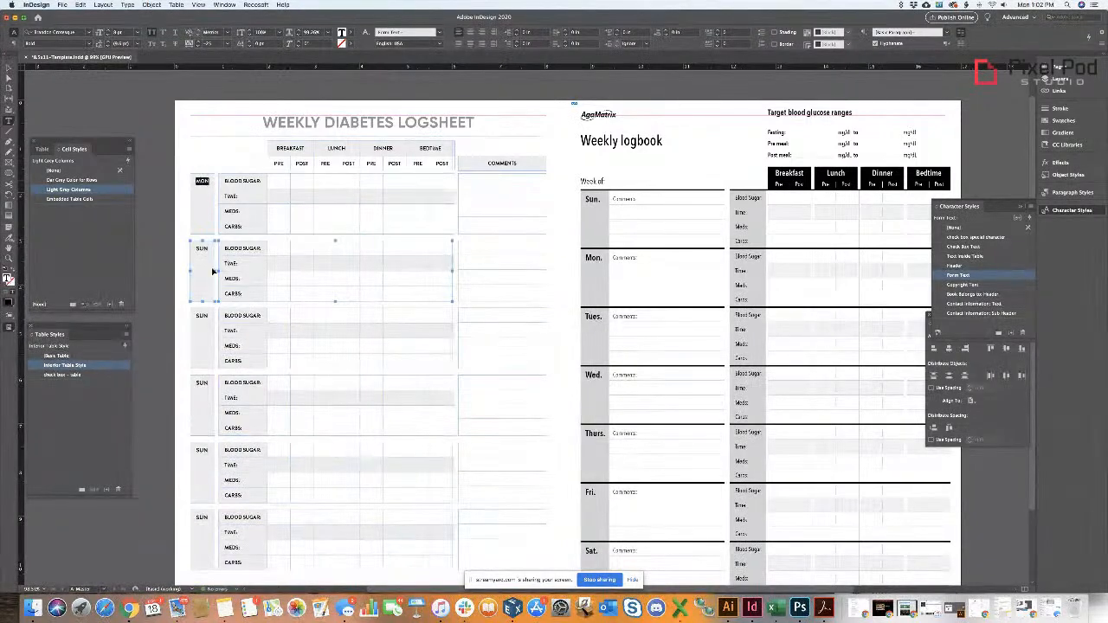
{"action": "double_click", "coordinate": [204, 249]}
{"action": "key", "text": "super+v"}
{"action": "double_click", "coordinate": [201, 249]}
{"action": "type", "text": "TU"}
- Replace the third block's day label with TUES
{"action": "double_click", "coordinate": [200, 316]}
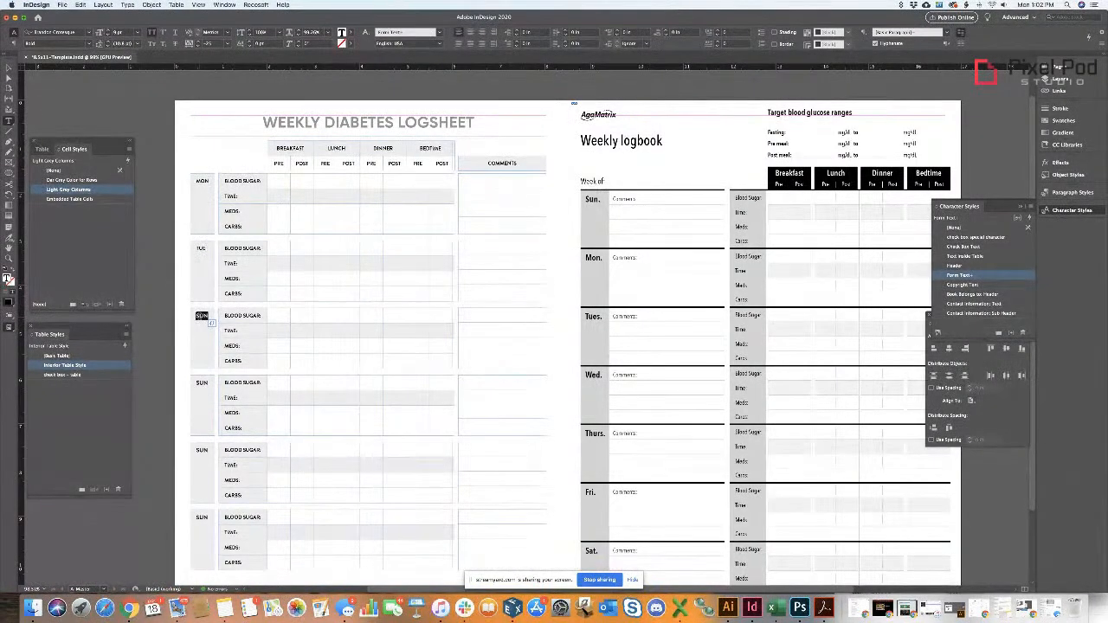
{"action": "key", "text": "BackSpace"}
{"action": "key", "text": "Escape"}
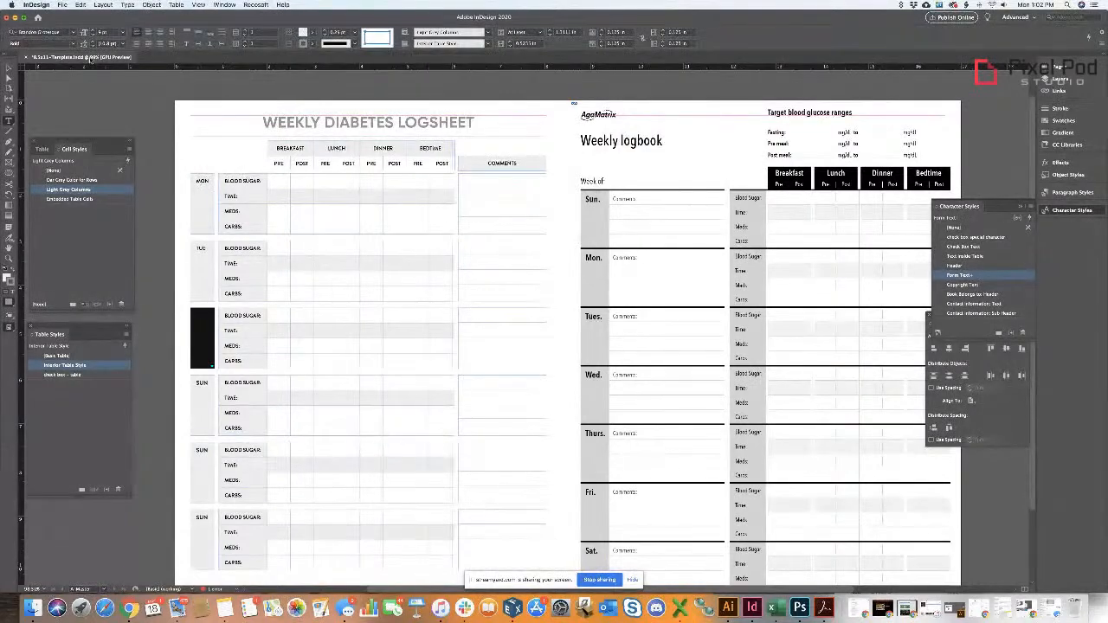
{"action": "type", "text": "TUES"}
- Label the second, third and fourth day blocks TUES, WED and THURS
{"action": "double_click", "coordinate": [200, 249]}
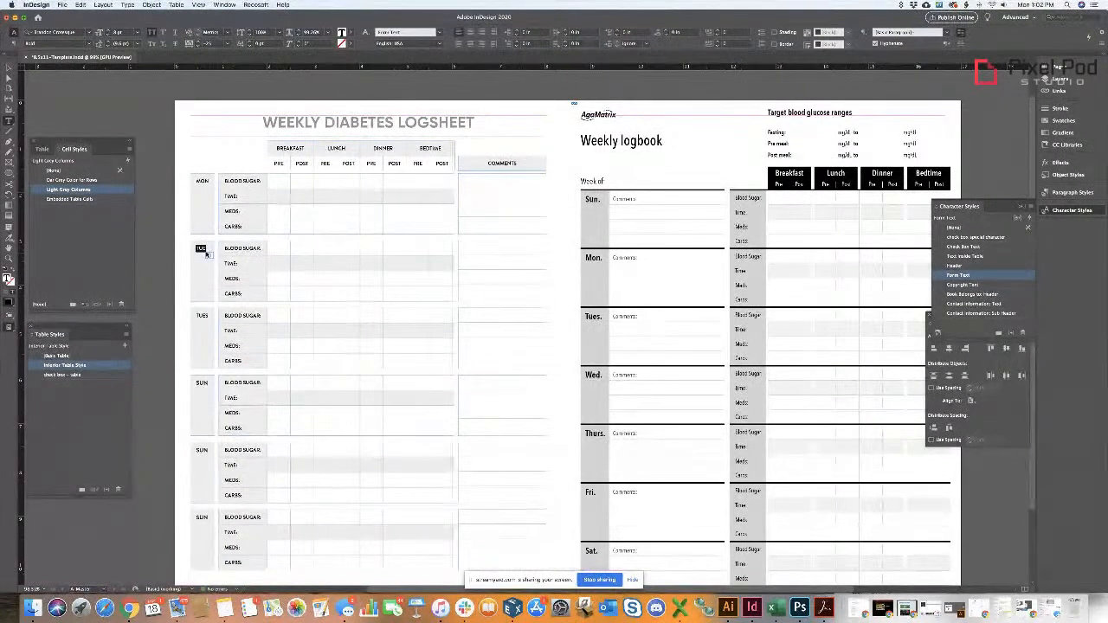
{"action": "type", "text": "TUES"}
{"action": "double_click", "coordinate": [202, 315]}
{"action": "type", "text": "WED"}
{"action": "double_click", "coordinate": [204, 383]}
{"action": "type", "text": "THURS"}
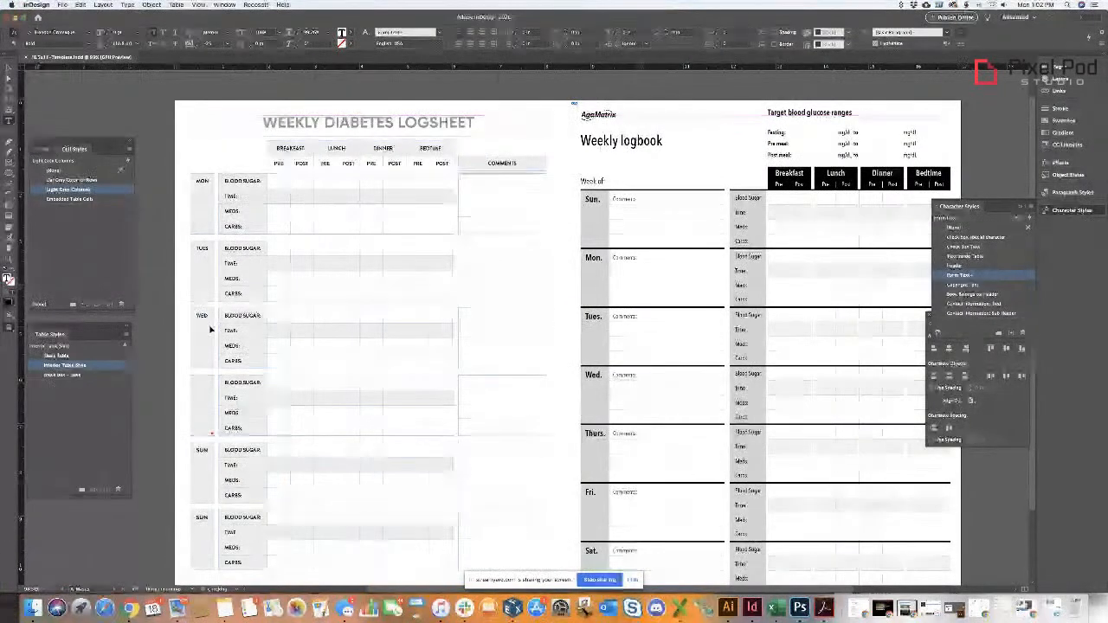
- Rotate the first block's day label to read vertically upward and extend it to MONDAY
{"action": "left_click_drag", "start_coordinate": [210, 207], "coordinate": [193, 168]}
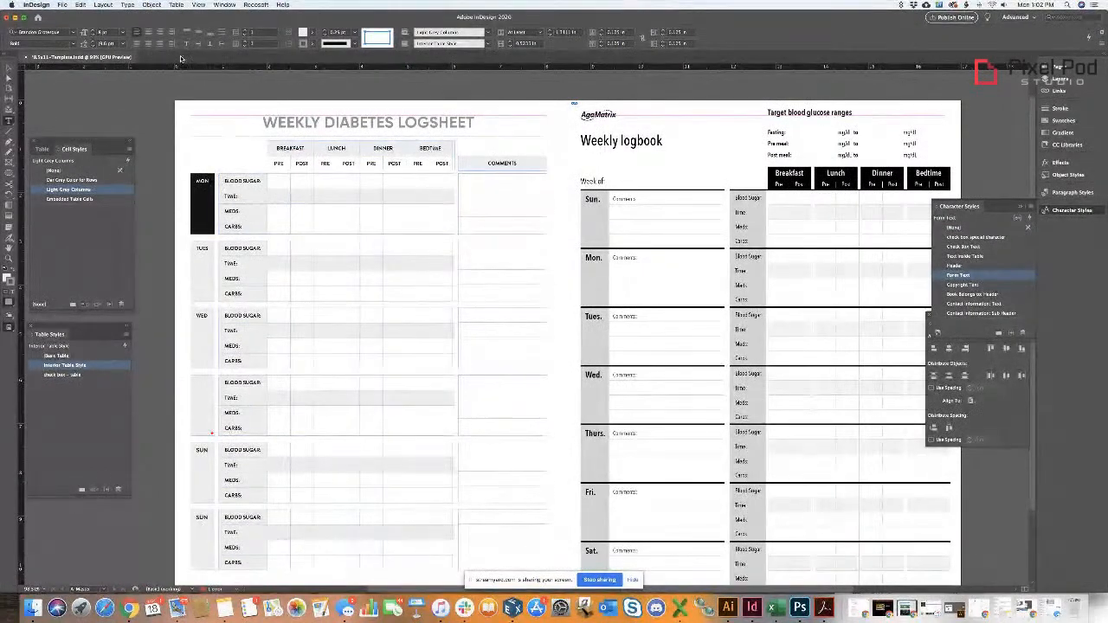
{"action": "left_click", "coordinate": [219, 45]}
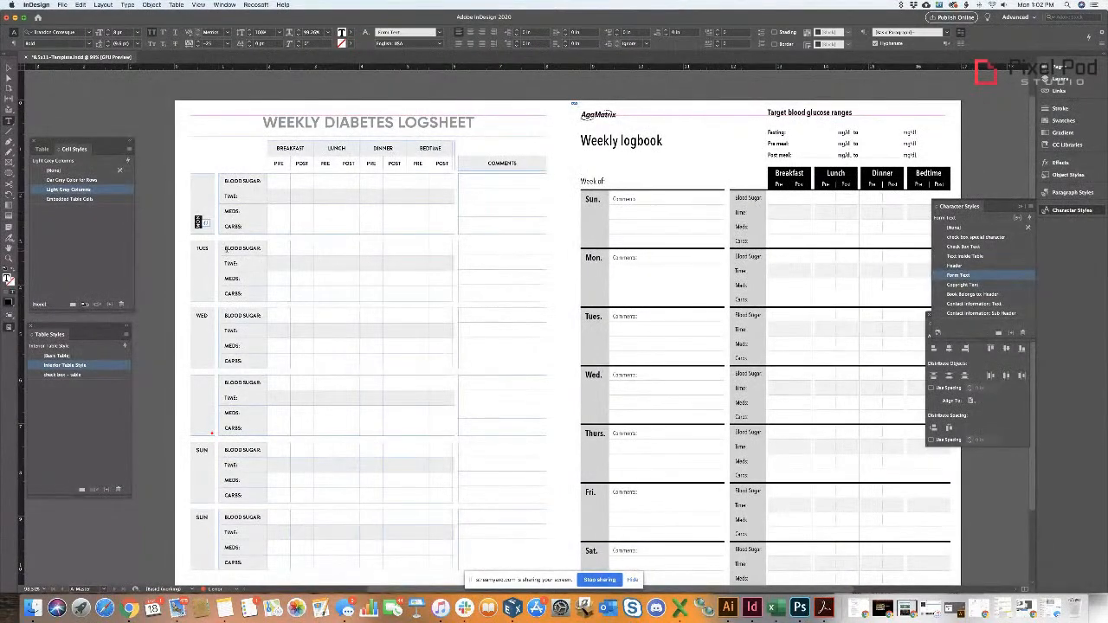
{"action": "double_click", "coordinate": [203, 249]}
{"action": "double_click", "coordinate": [201, 222]}
{"action": "left_click", "coordinate": [206, 243]}
{"action": "type", "text": "DAY"}
- Increase the MONDAY label's font size to 12 pt
{"action": "double_click", "coordinate": [198, 219]}
{"action": "left_click", "coordinate": [107, 30]}
{"action": "left_click", "coordinate": [107, 30]}
{"action": "left_click", "coordinate": [106, 30]}
{"action": "left_click", "coordinate": [107, 30]}
- Rotate the text in the second block's day cell to read vertically upward
{"action": "left_click", "coordinate": [202, 250]}
{"action": "key", "text": "super+a"}
{"action": "left_click", "coordinate": [214, 271]}
{"action": "left_click", "coordinate": [203, 249]}
{"action": "key", "text": "super+a"}
{"action": "key", "text": "Escape"}
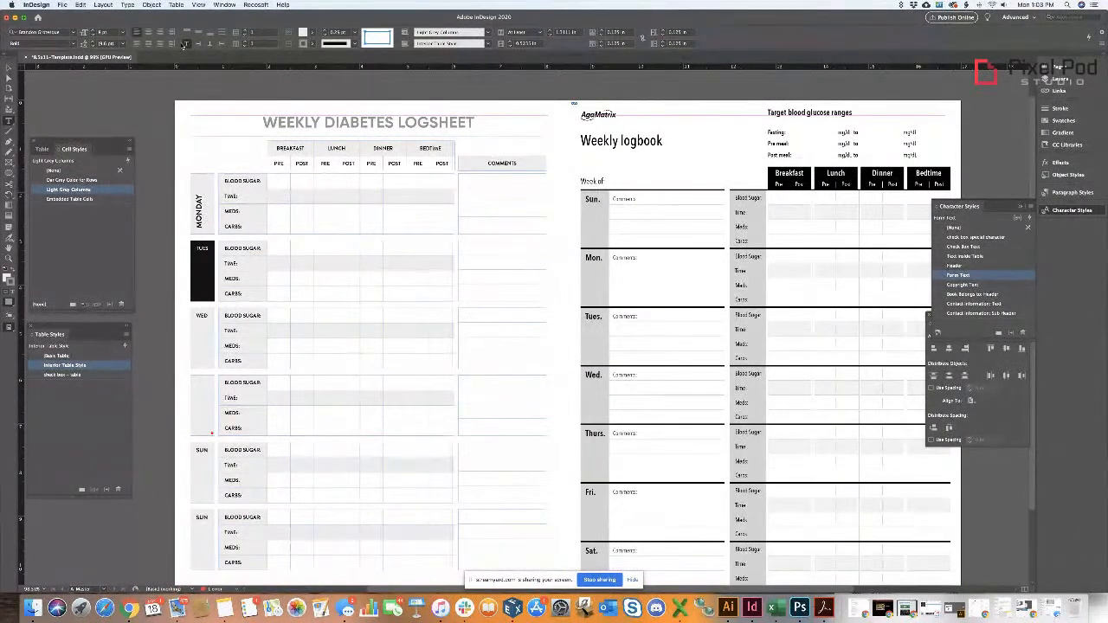
{"action": "left_click", "coordinate": [221, 45]}
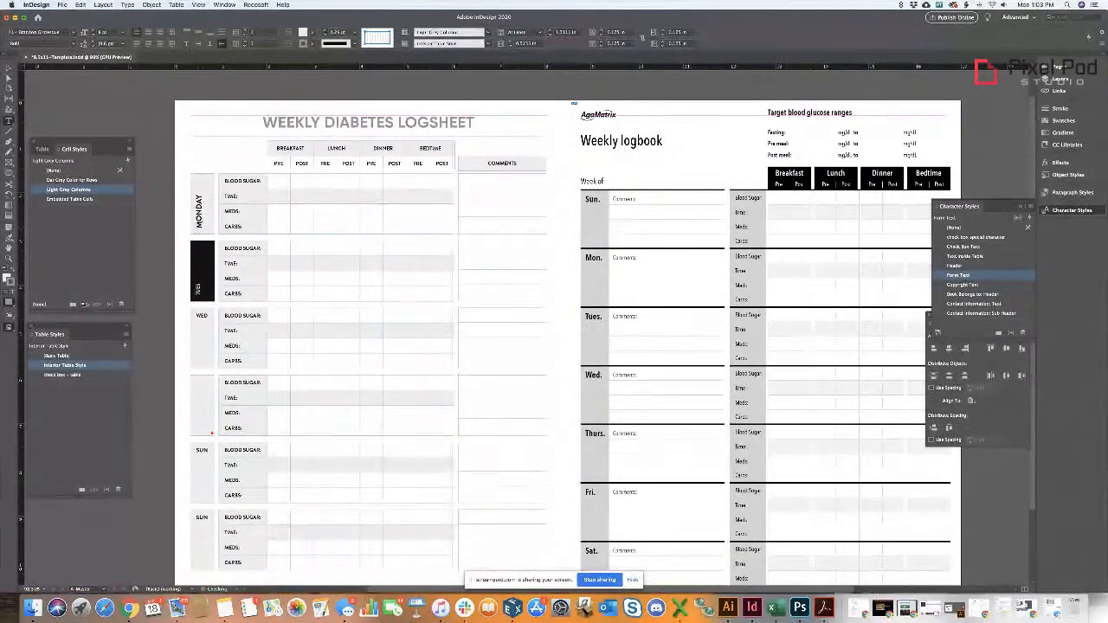
- Paste the formatted MONDAY label over the second block's label and retype it as TUESDAY
{"action": "double_click", "coordinate": [201, 208]}
{"action": "key", "text": "super+c"}
{"action": "double_click", "coordinate": [198, 291]}
{"action": "key", "text": "super+v"}
{"action": "double_click", "coordinate": [199, 280]}
{"action": "type", "text": "TUE"}
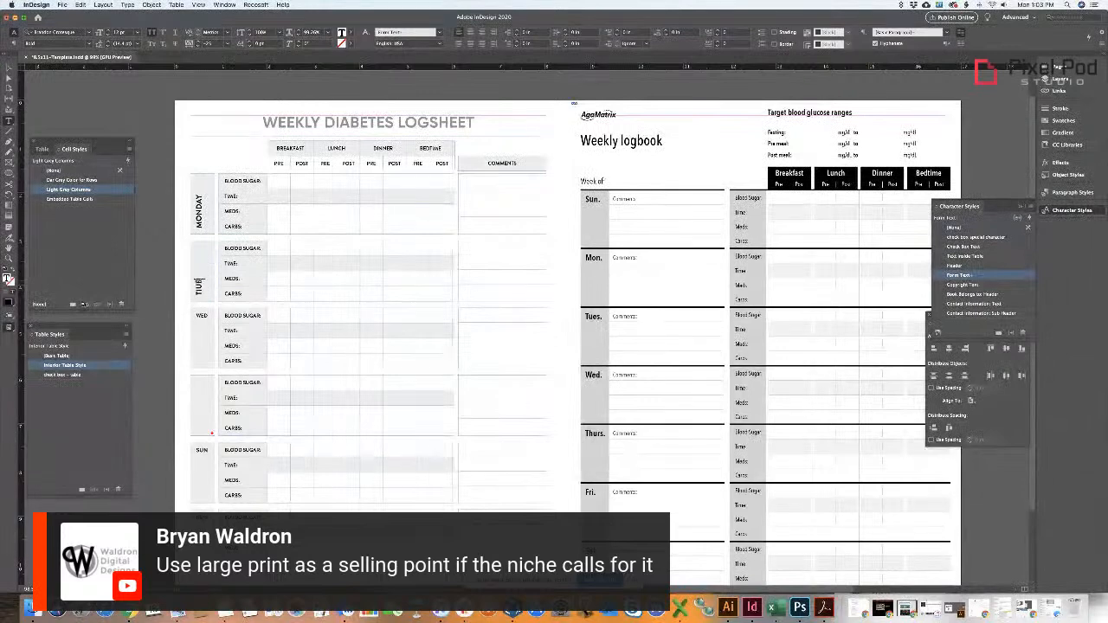
{"action": "type", "text": "SDAY"}
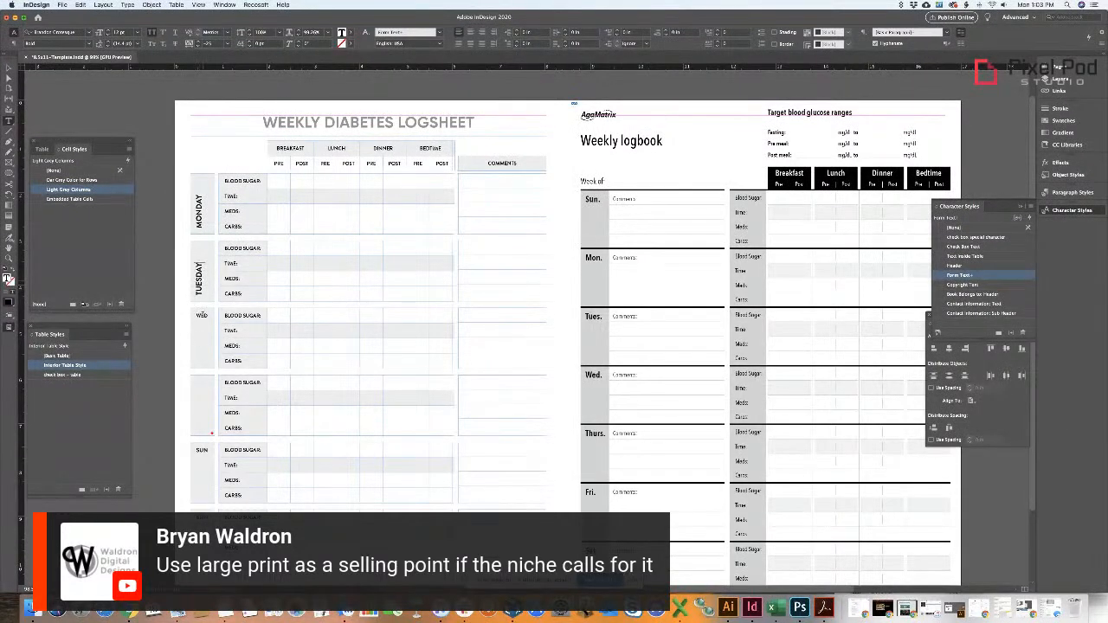
- Centre-align the TUESDAY and MONDAY labels within their vertical day cells
{"action": "key", "text": "Down"}
{"action": "left_click", "coordinate": [194, 279]}
{"action": "double_click", "coordinate": [199, 280]}
{"action": "key", "text": "Up"}
{"action": "left_click", "coordinate": [470, 33]}
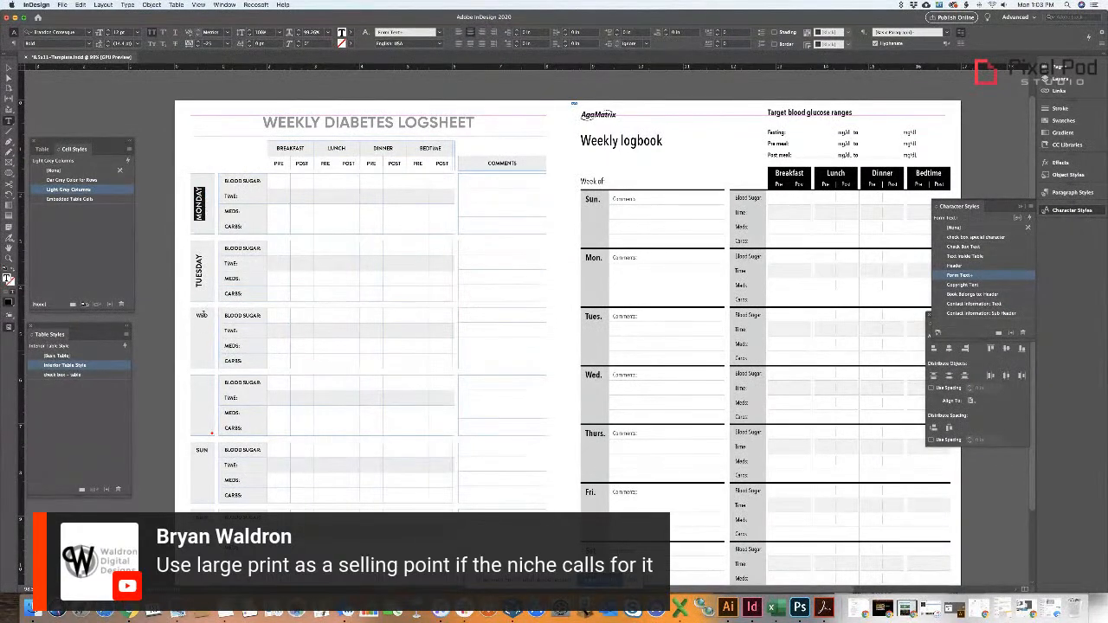
- Rotate the third block's day cell text vertically, paste the formatted MONDAY label into it and retype it as WEDNESDAY
{"action": "left_click_drag", "start_coordinate": [204, 315], "coordinate": [213, 342]}
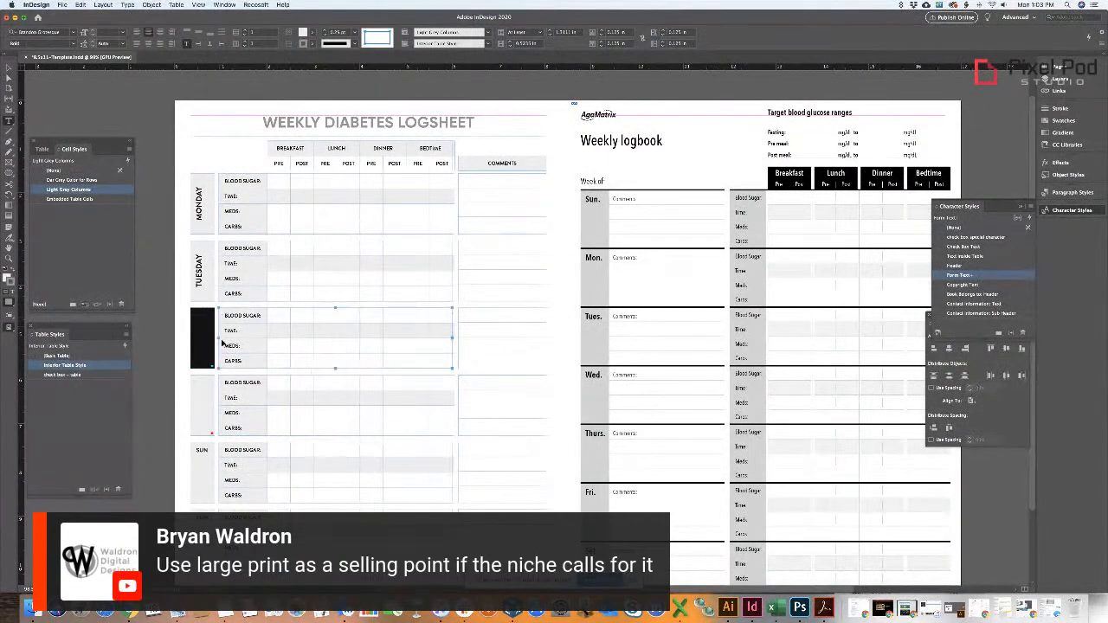
{"action": "key", "text": "Escape"}
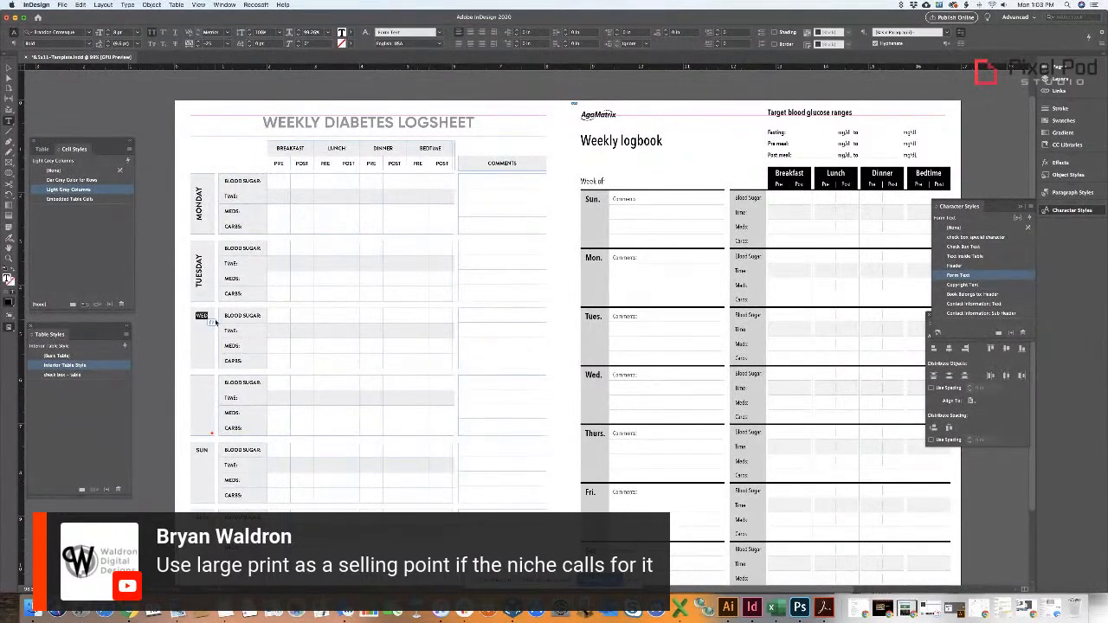
{"action": "key", "text": "Escape"}
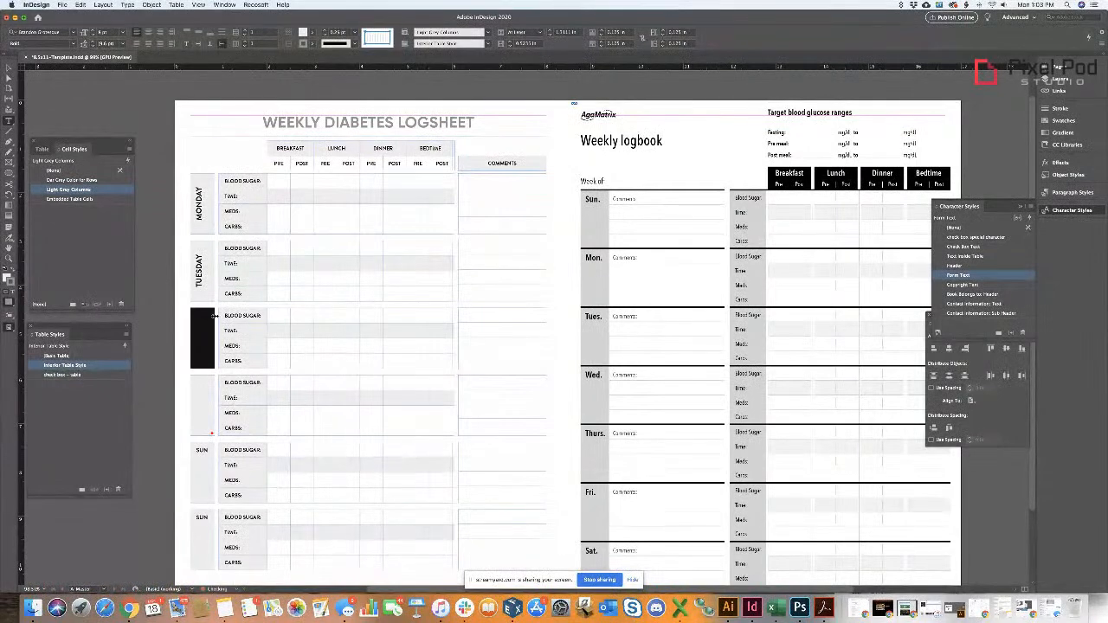
{"action": "key", "text": "Escape"}
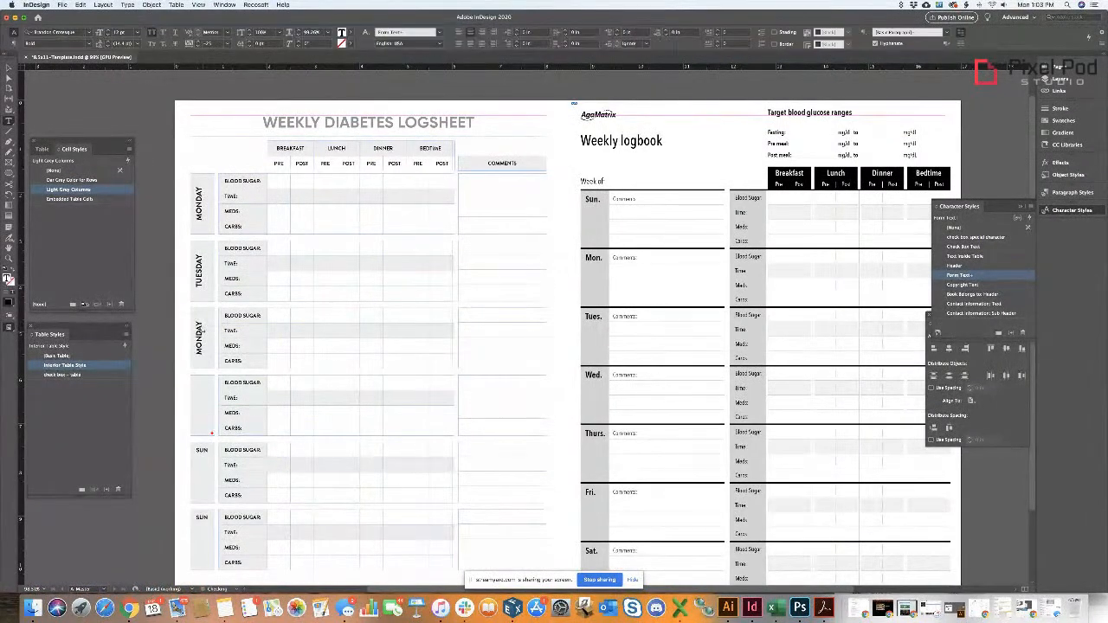
{"action": "type", "text": "WEDNESDAY"}
- Rotate the fourth block's day cell text to read vertically upward and enter THURSDAY as its label
{"action": "left_click", "coordinate": [208, 401]}
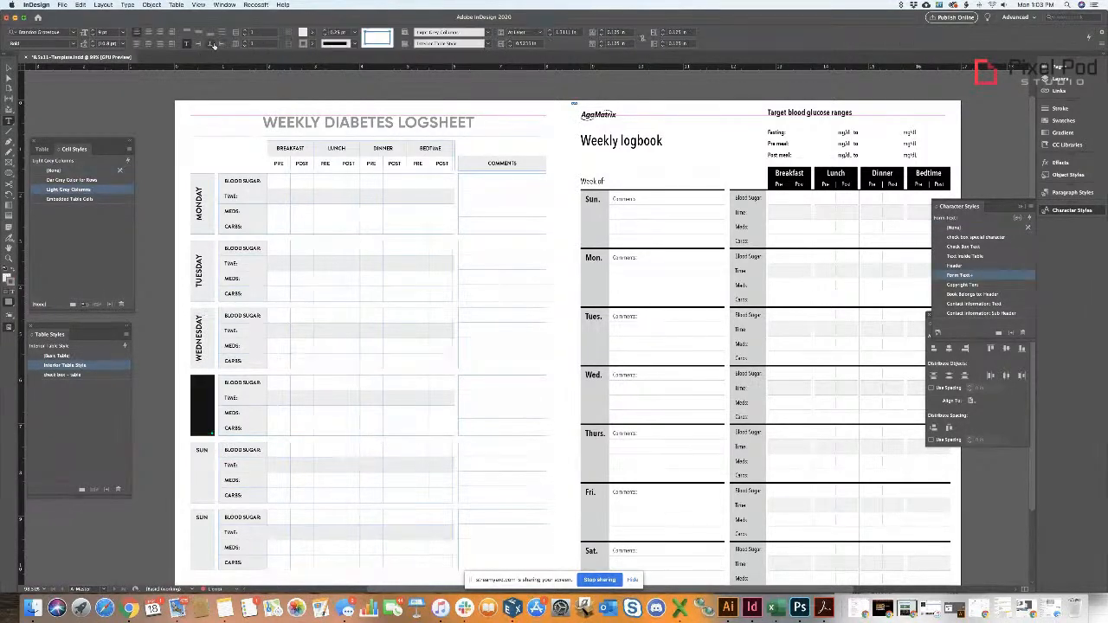
{"action": "type", "text": "THUR"}
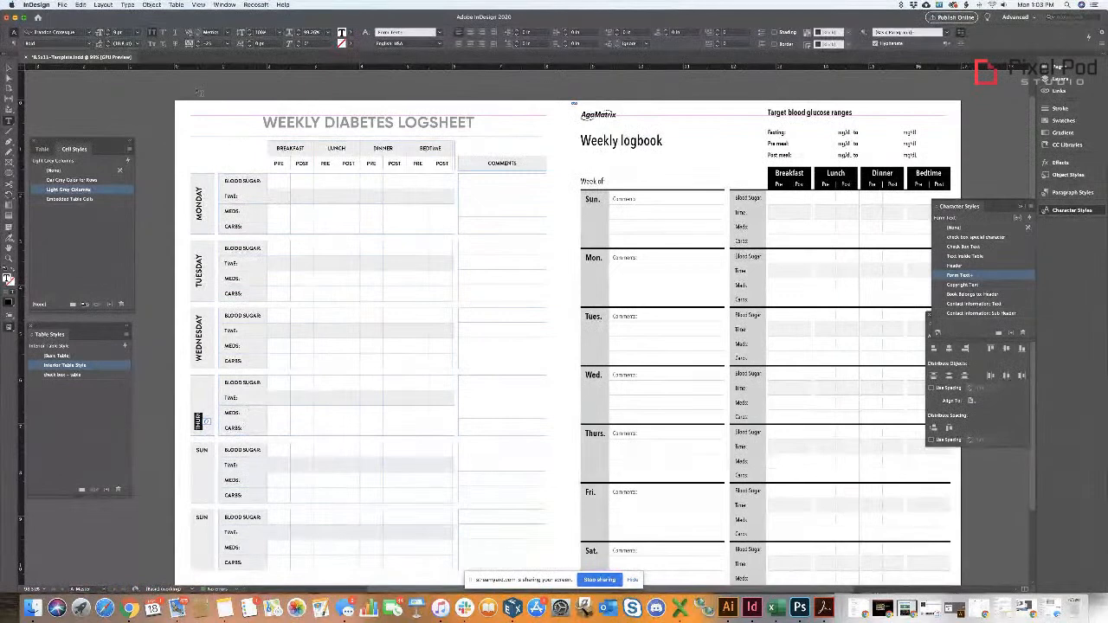
{"action": "type", "text": "THUR"}
{"action": "double_click", "coordinate": [220, 422]}
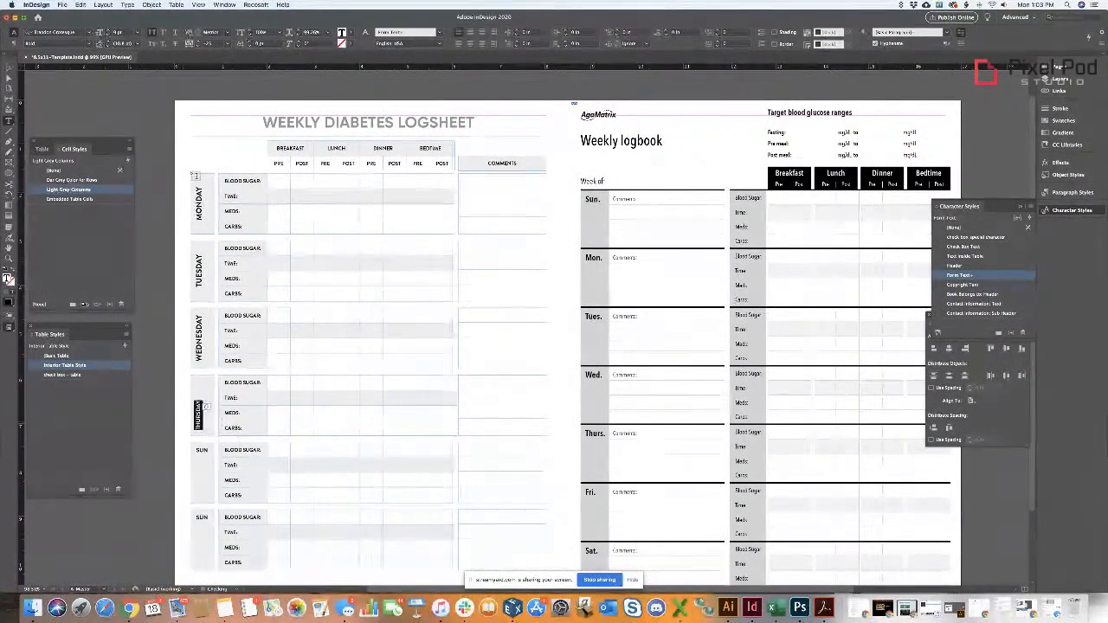
- Paste the formatted WEDNESDAY label over the fourth block's label and retype it as THURSDAY
{"action": "double_click", "coordinate": [195, 340]}
{"action": "key", "text": "ctrl+c"}
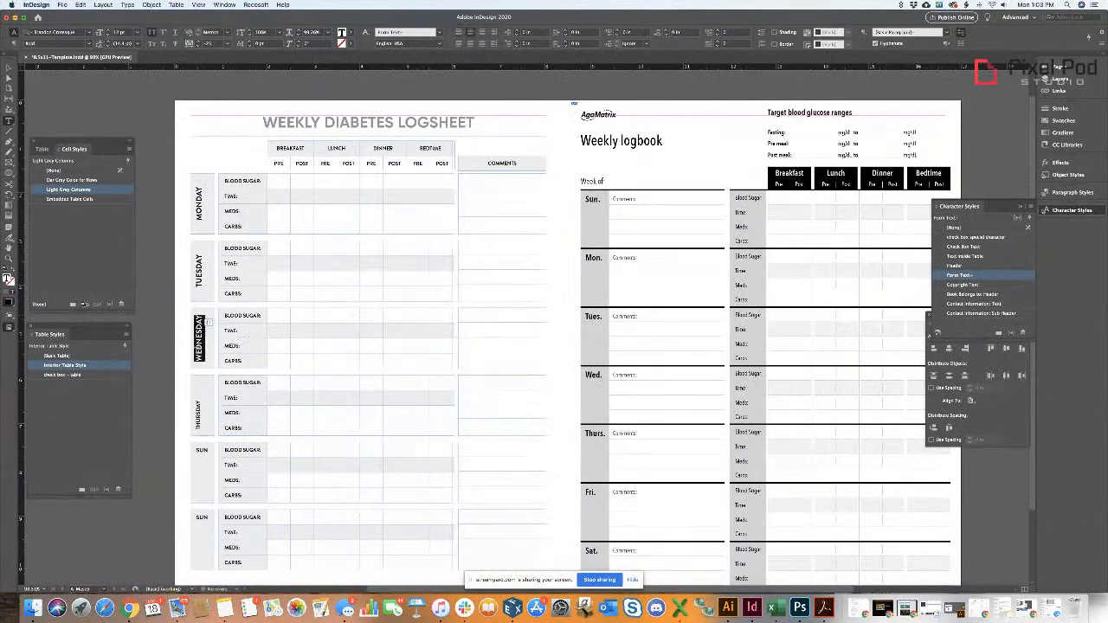
{"action": "double_click", "coordinate": [195, 409]}
{"action": "key", "text": "ctrl+v"}
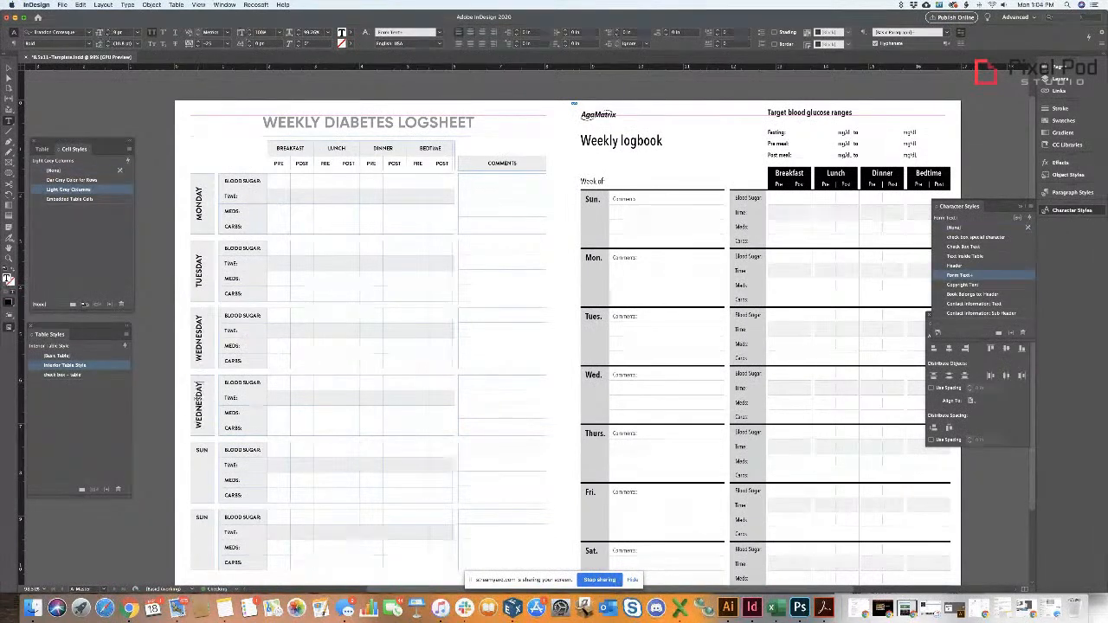
{"action": "double_click", "coordinate": [201, 405]}
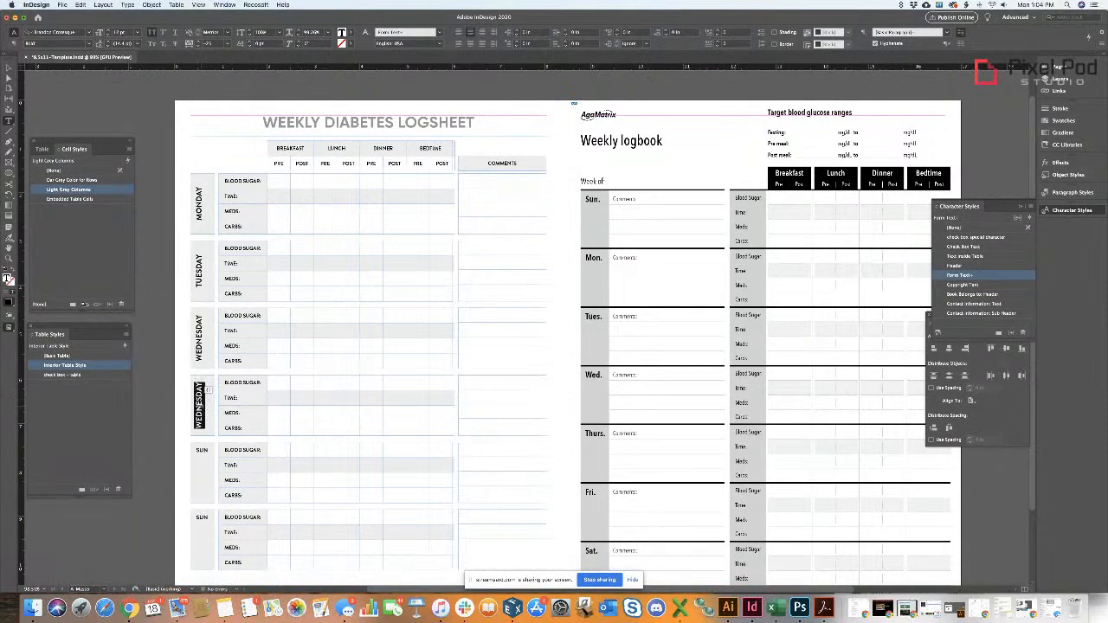
{"action": "type", "text": "THURSDAY"}
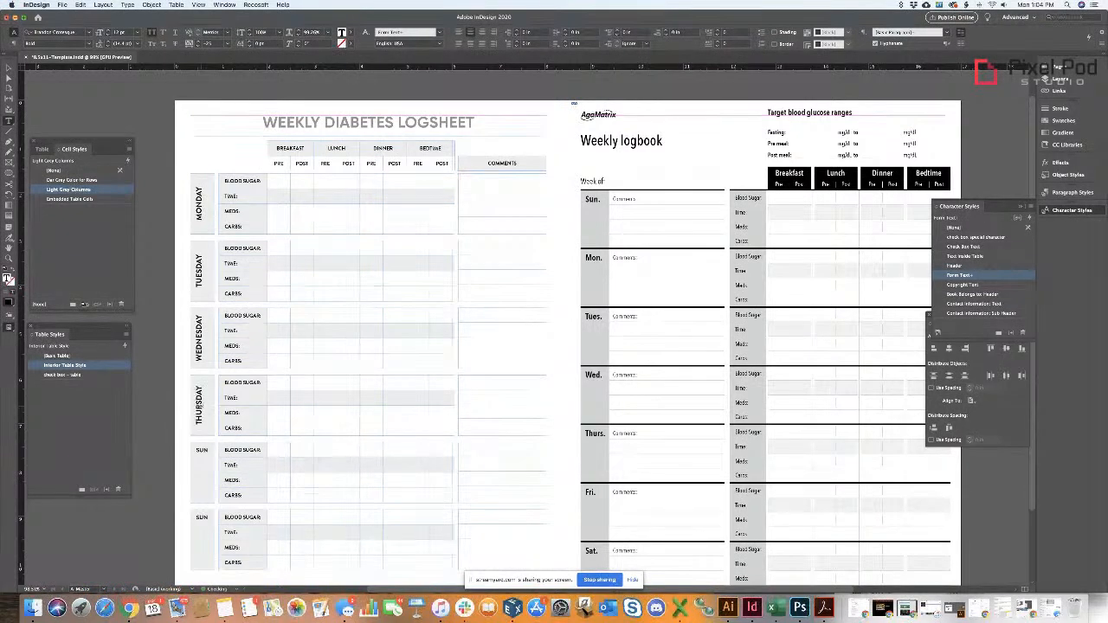
- Enter FRIDAY as the fifth block's day label
{"action": "scroll", "coordinate": [197, 419], "scroll_direction": "down", "scroll_amount": 3}
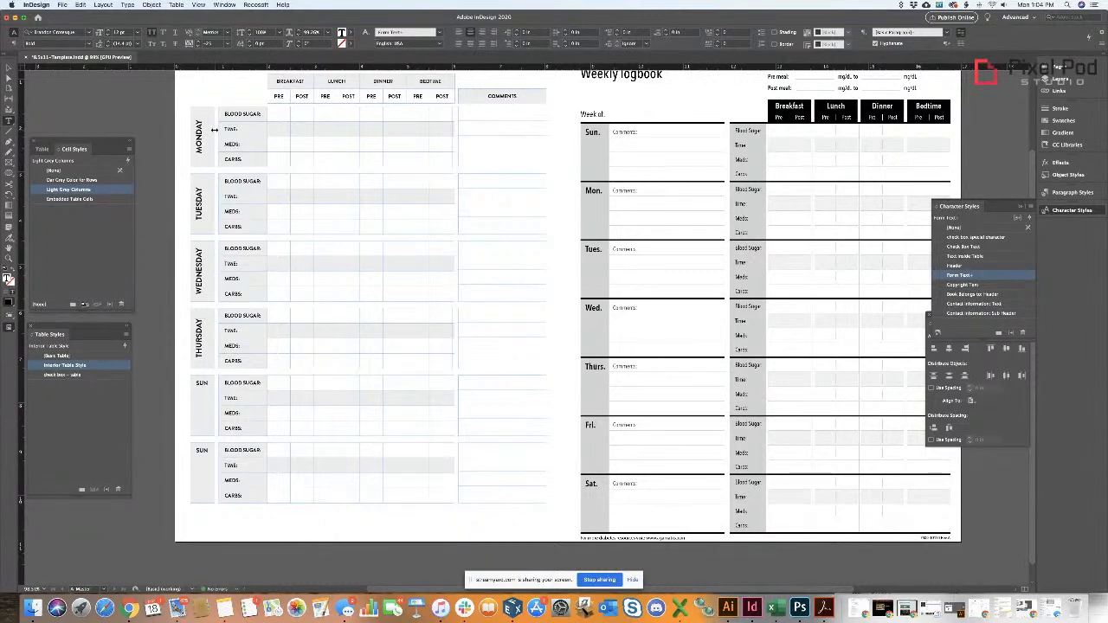
{"action": "double_click", "coordinate": [207, 380]}
{"action": "type", "text": "FRIDAY"}
{"action": "scroll", "coordinate": [295, 234], "scroll_direction": "up", "scroll_amount": 4}
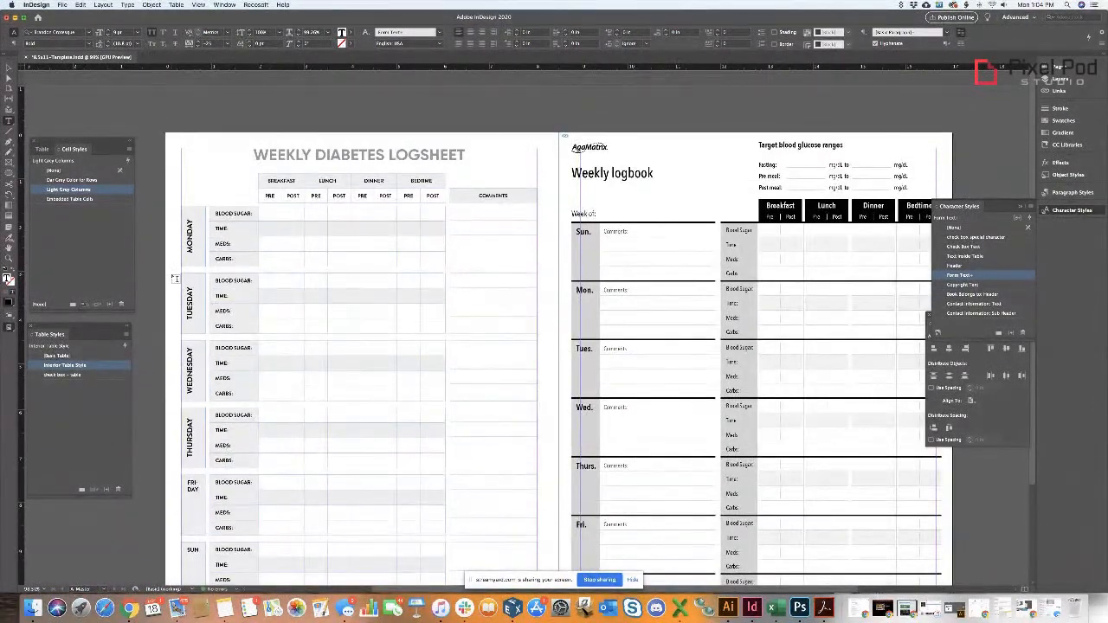
{"action": "scroll", "coordinate": [174, 278], "scroll_direction": "down", "scroll_amount": 3}
{"action": "scroll", "coordinate": [174, 279], "scroll_direction": "up", "scroll_amount": 1}
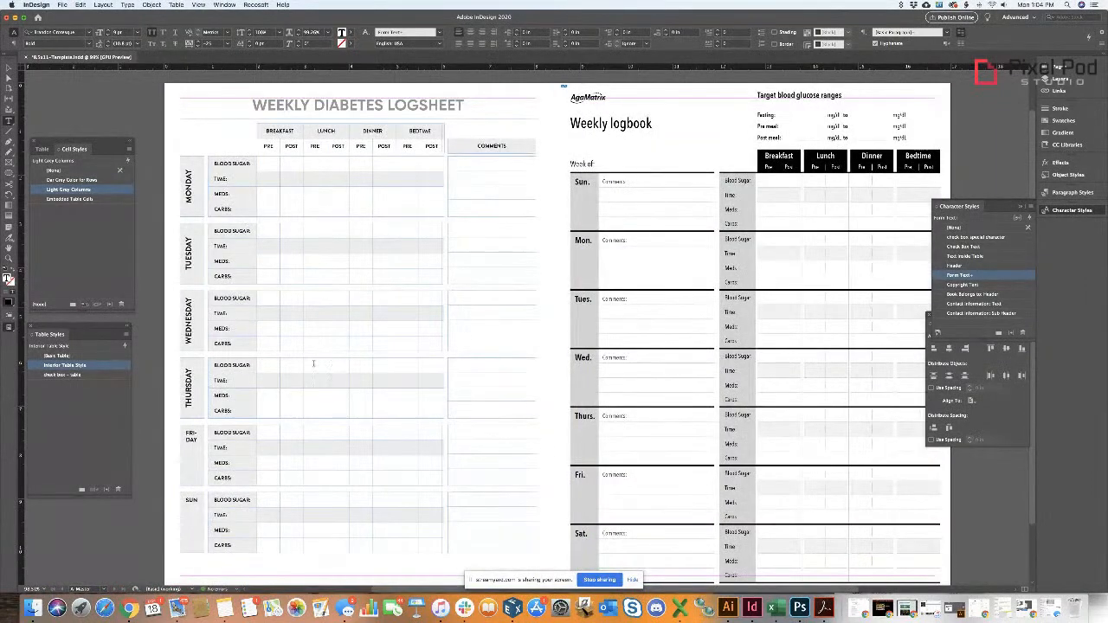
{"action": "scroll", "coordinate": [321, 375], "scroll_direction": "up", "scroll_amount": 1}
{"action": "scroll", "coordinate": [321, 324], "scroll_direction": "down", "scroll_amount": 4}
{"action": "scroll", "coordinate": [334, 324], "scroll_direction": "up", "scroll_amount": 5}
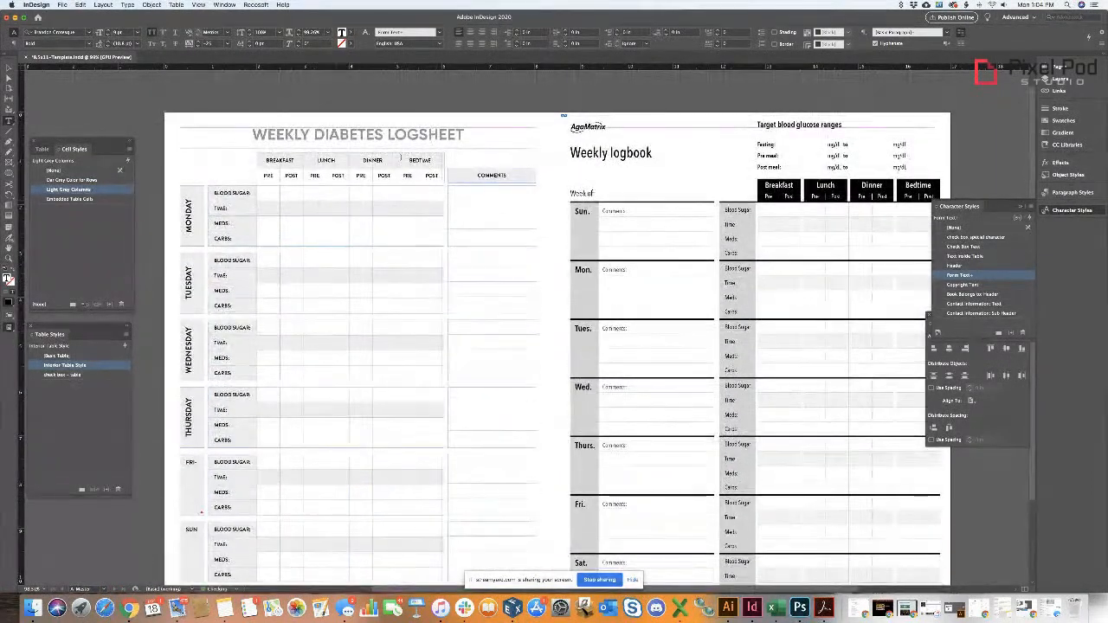
{"action": "scroll", "coordinate": [199, 331], "scroll_direction": "down", "scroll_amount": 2}
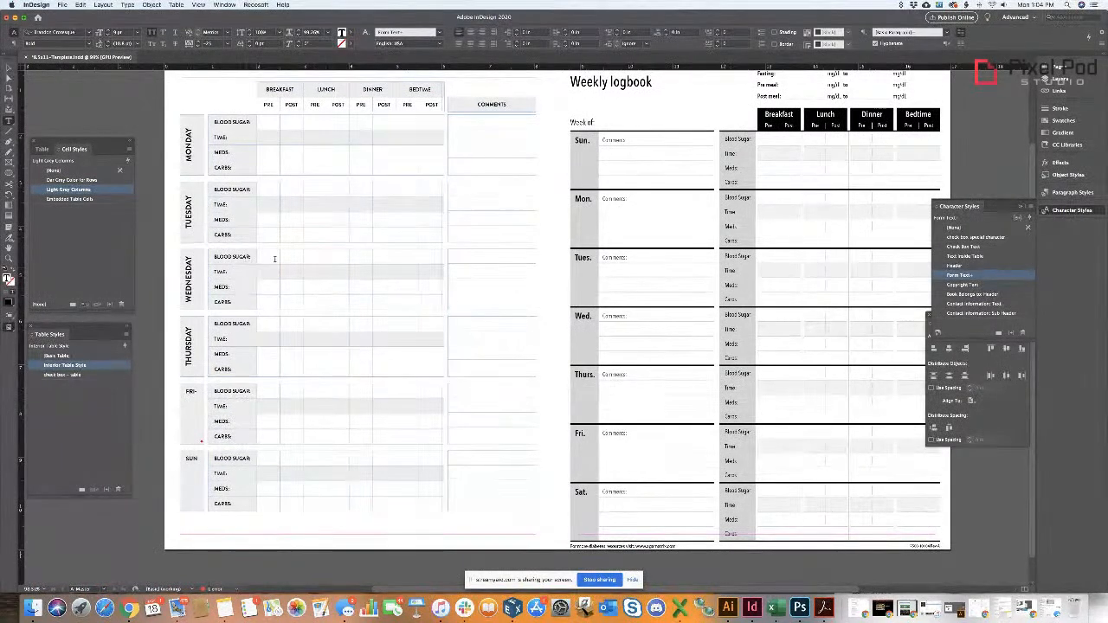
- Try the Basic Table style on the MONDAY block's grid and restore Interior Table Style
{"action": "left_click_drag", "start_coordinate": [209, 122], "coordinate": [519, 164]}
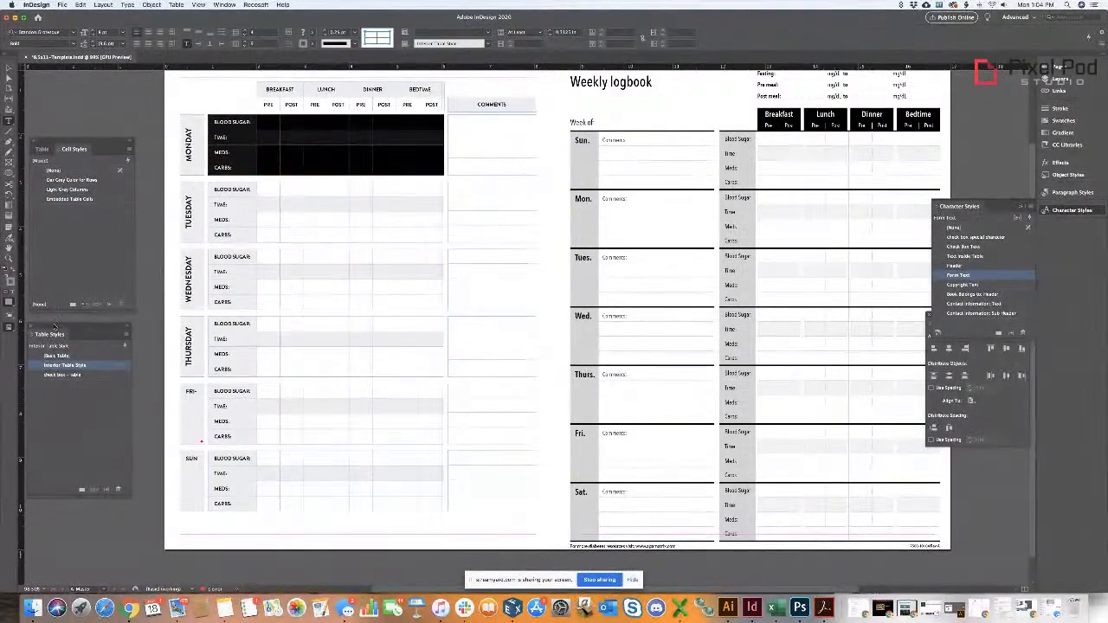
{"action": "left_click", "coordinate": [61, 356]}
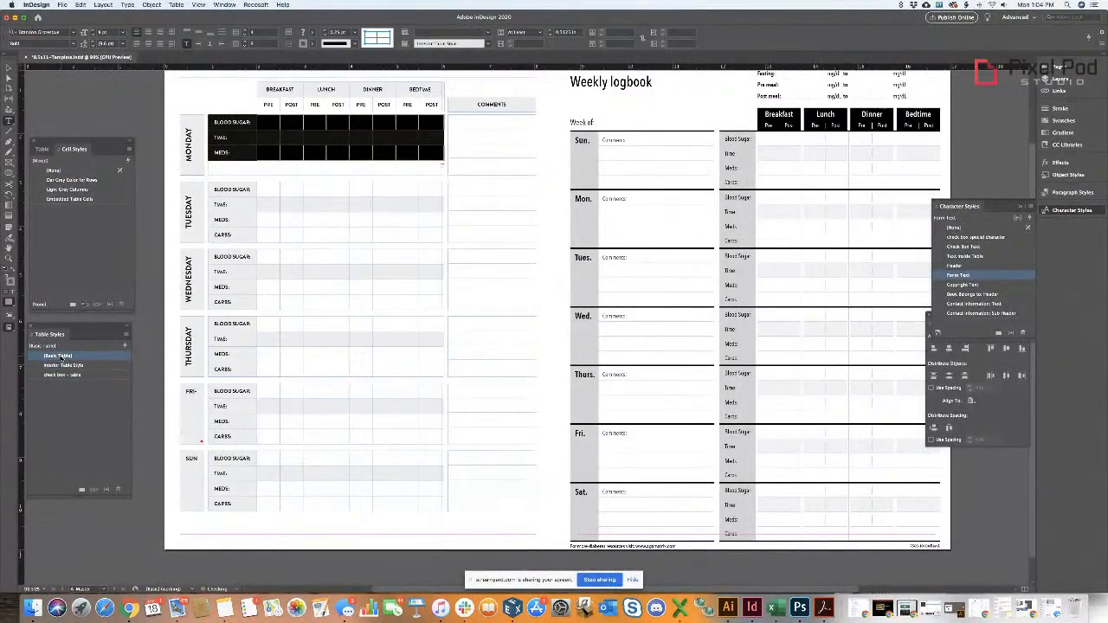
{"action": "left_click", "coordinate": [110, 364]}
- Reduce the row height of all four rows in the MONDAY block's grid to 0.25 in
{"action": "left_click", "coordinate": [41, 149]}
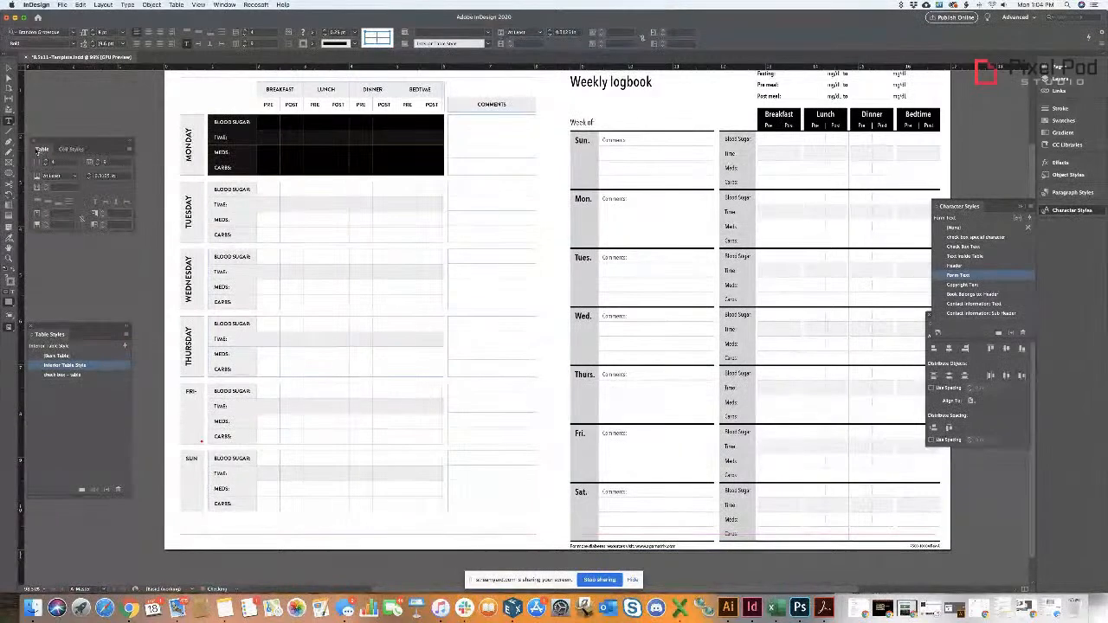
{"action": "left_click", "coordinate": [88, 179]}
{"action": "left_click", "coordinate": [302, 135]}
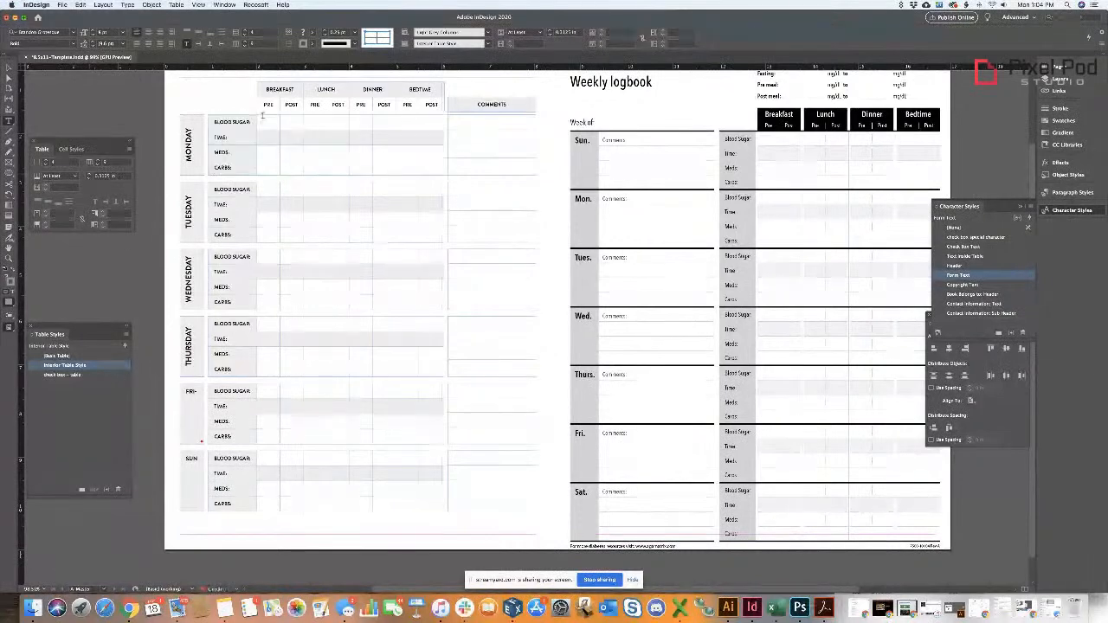
{"action": "left_click_drag", "start_coordinate": [218, 121], "coordinate": [434, 171]}
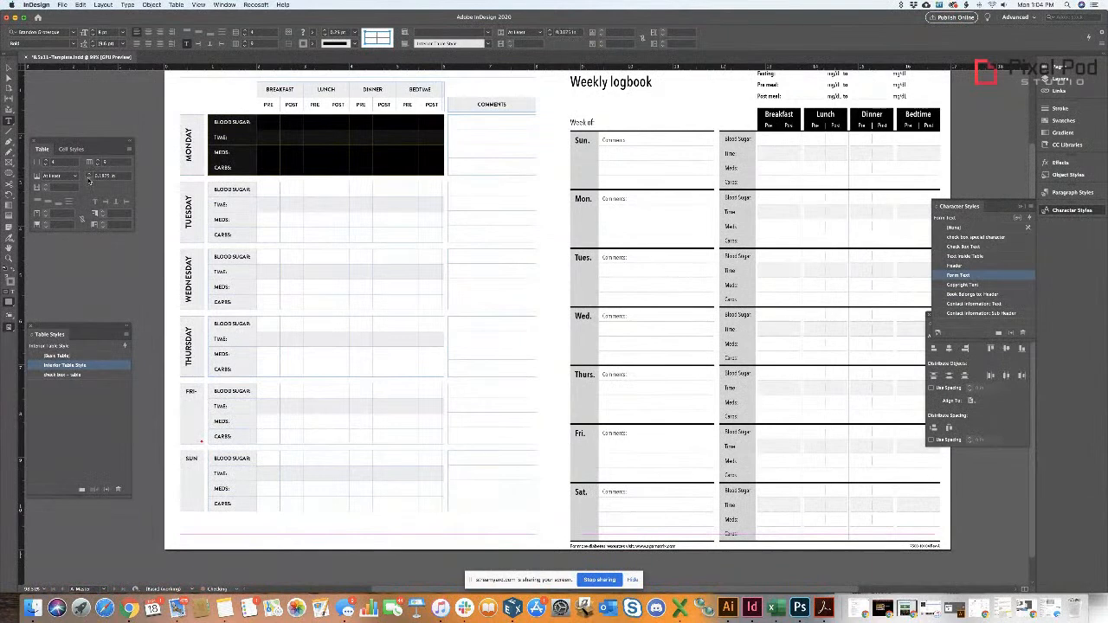
{"action": "left_click", "coordinate": [173, 104]}
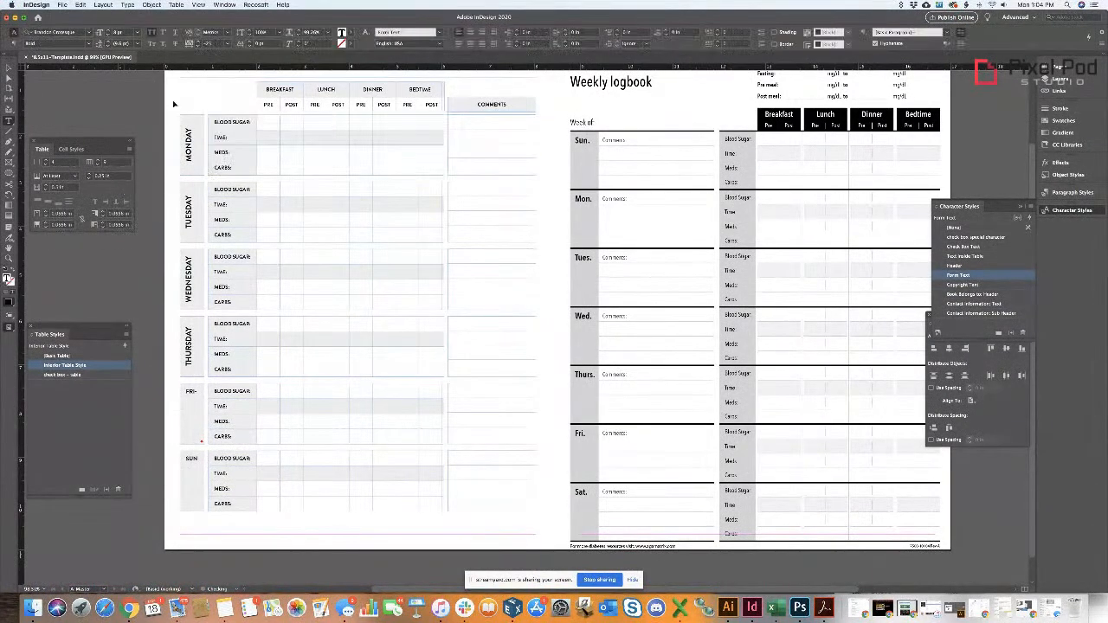
{"action": "key", "text": "v"}
{"action": "left_click", "coordinate": [175, 123]}
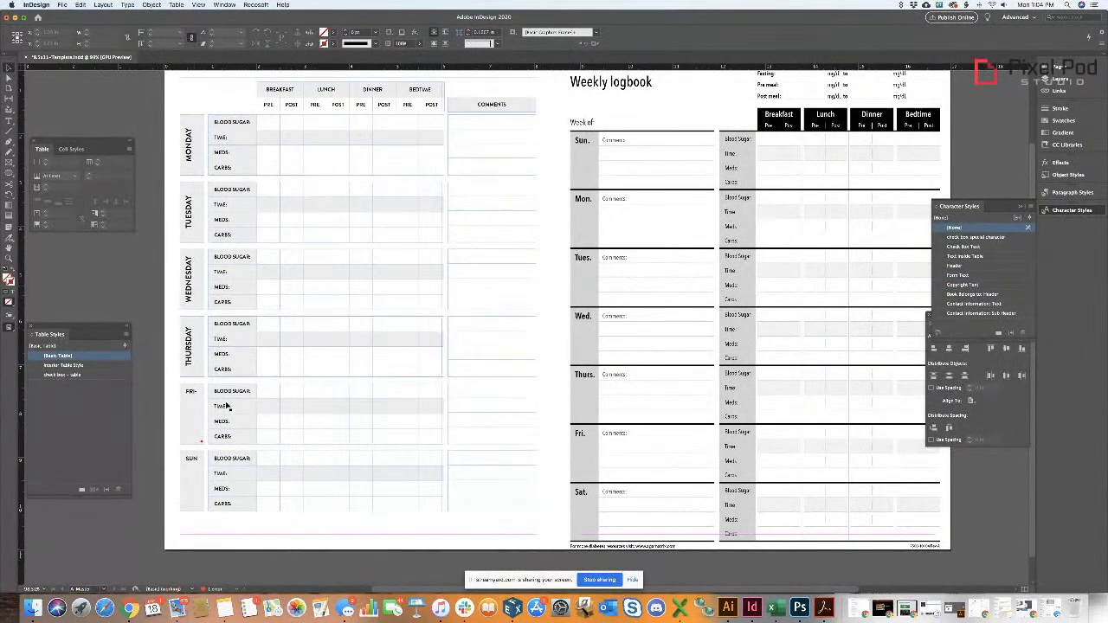
{"action": "key", "text": "t"}
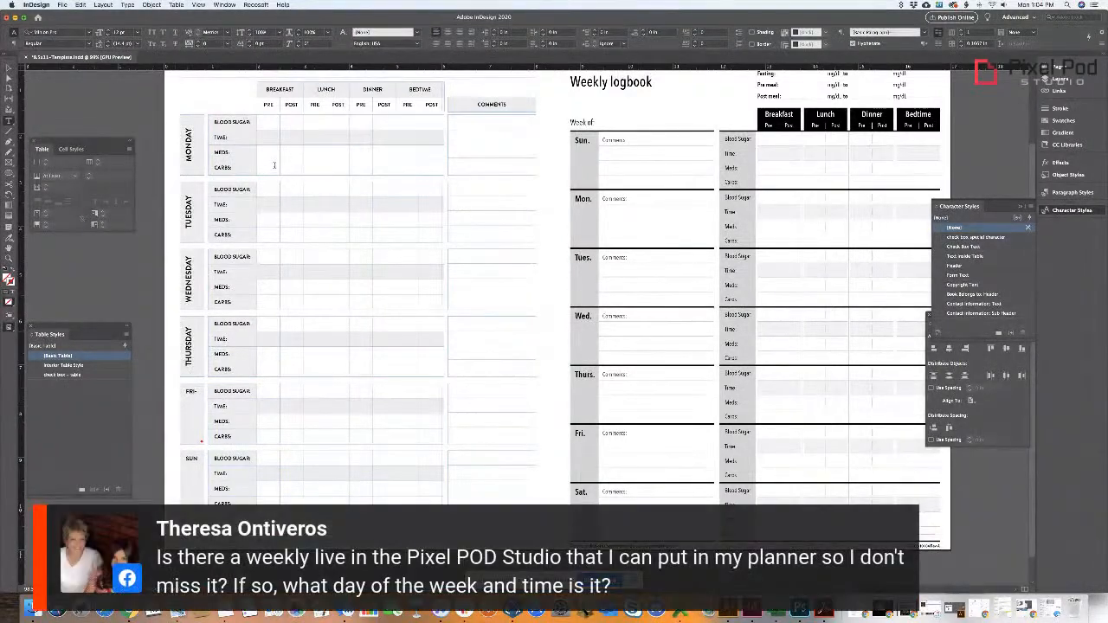
{"action": "left_click_drag", "start_coordinate": [275, 164], "coordinate": [244, 168]}
{"action": "left_click", "coordinate": [163, 262]}
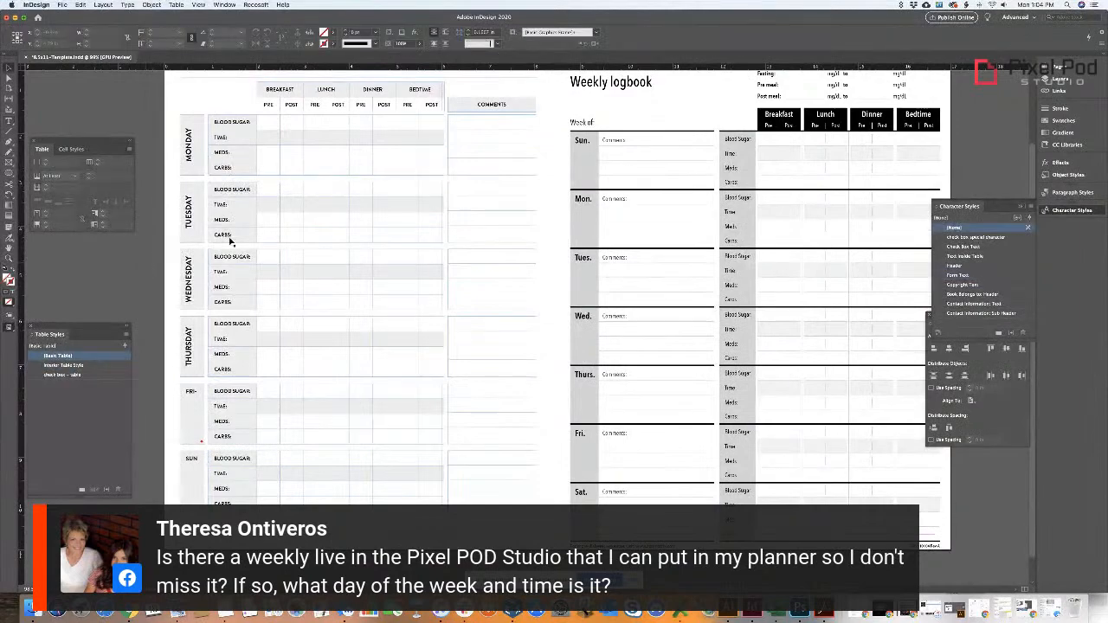
{"action": "scroll", "coordinate": [497, 128], "scroll_direction": "up", "scroll_amount": 2}
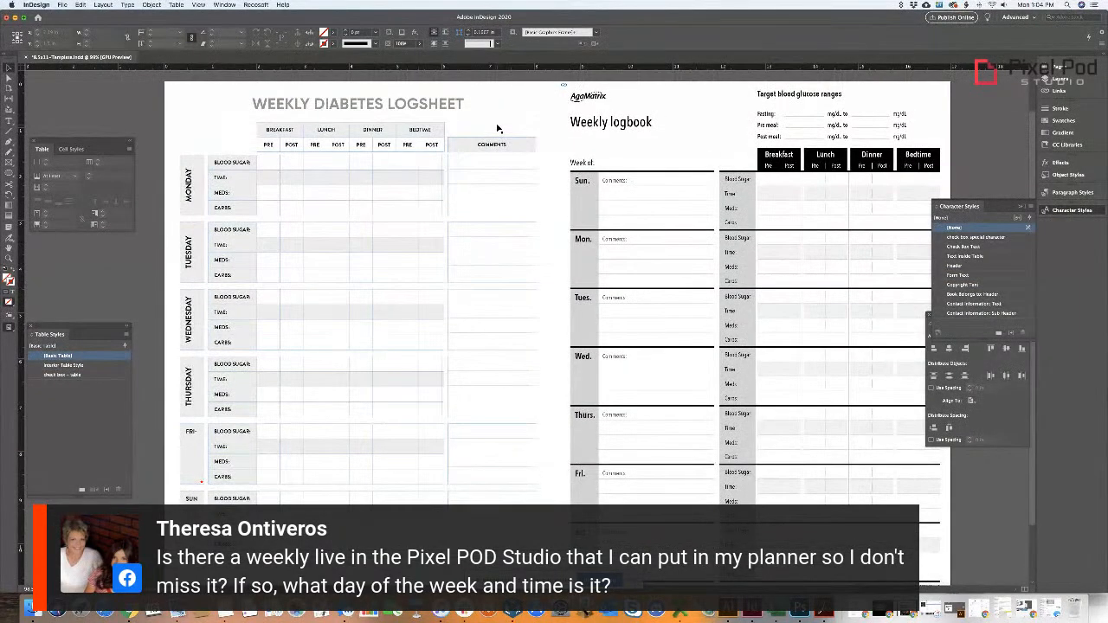
{"action": "left_click", "coordinate": [440, 118]}
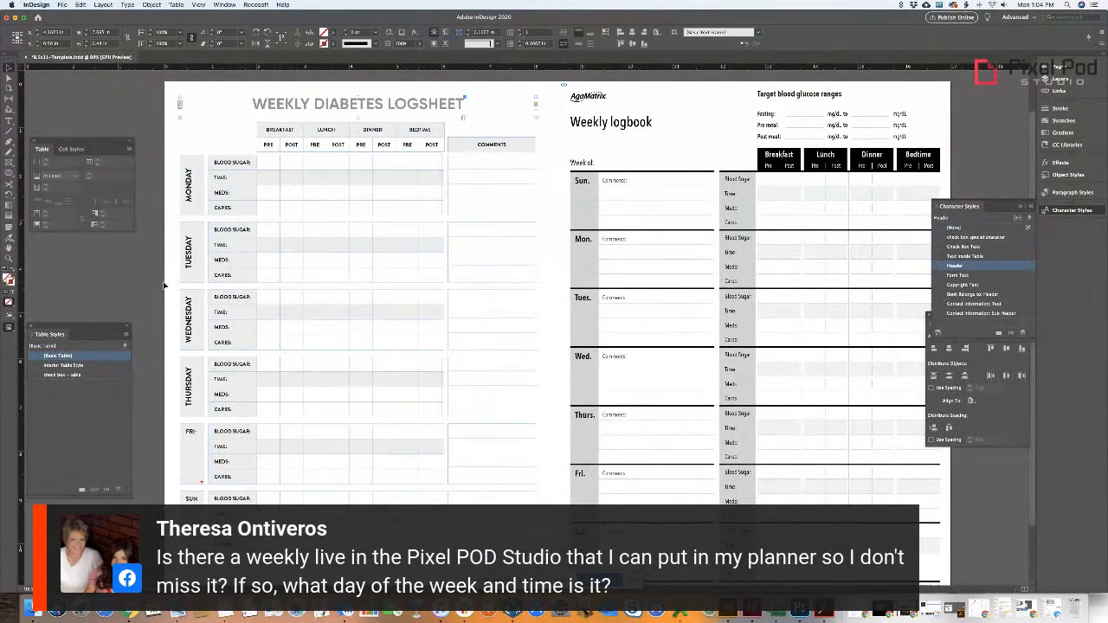
{"action": "scroll", "coordinate": [164, 285], "scroll_direction": "down", "scroll_amount": 3}
{"action": "double_click", "coordinate": [188, 333]}
{"action": "left_click_drag", "start_coordinate": [188, 333], "coordinate": [186, 295]}
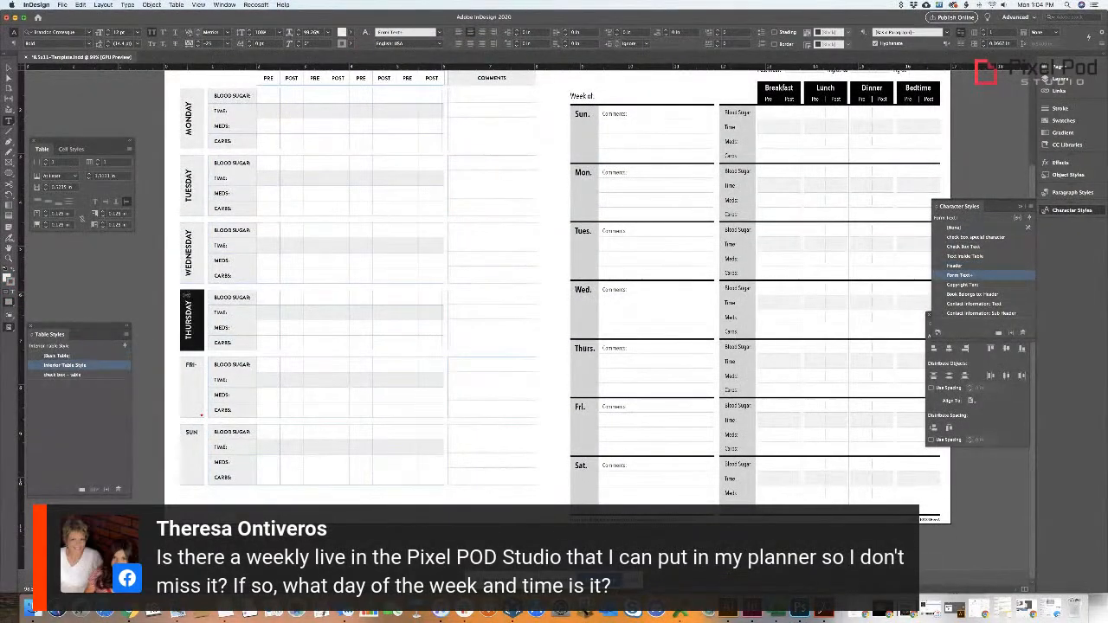
{"action": "left_click_drag", "start_coordinate": [210, 92], "coordinate": [437, 142]}
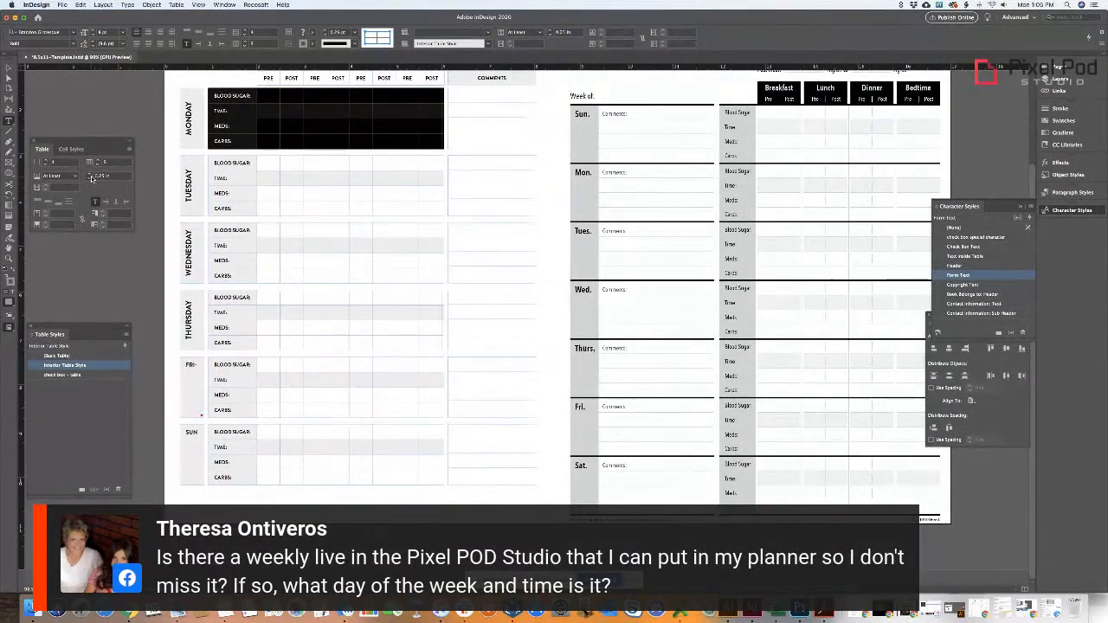
- Fit the grid frames of the day blocks, from MONDAY down to the sixth block, to their tables
{"action": "left_click", "coordinate": [9, 67]}
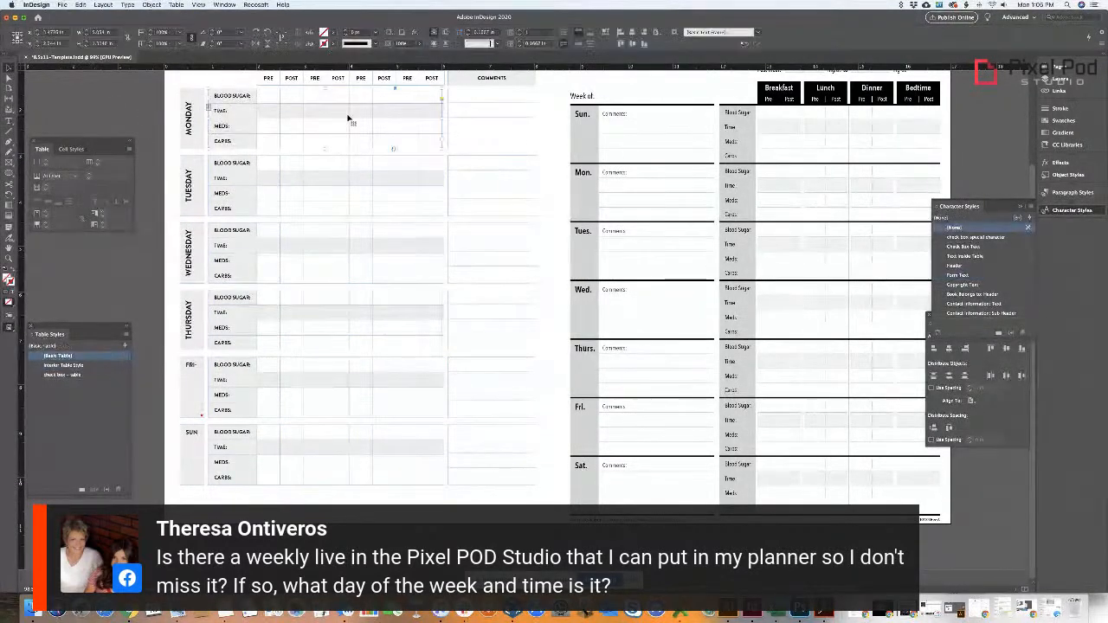
{"action": "left_click", "coordinate": [437, 183]}
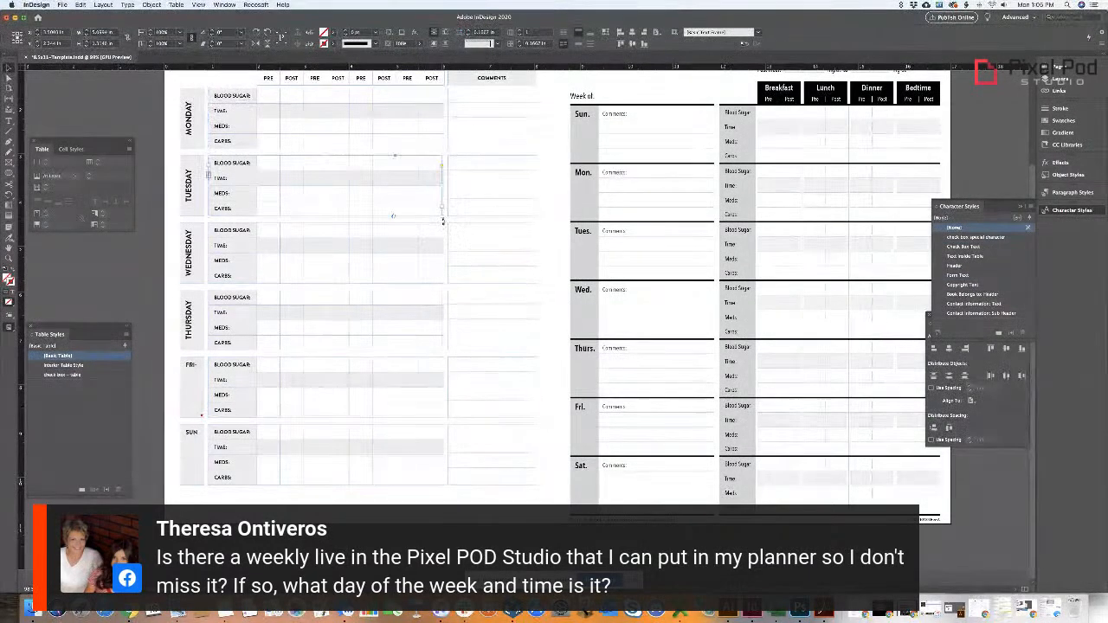
{"action": "left_click", "coordinate": [429, 263]}
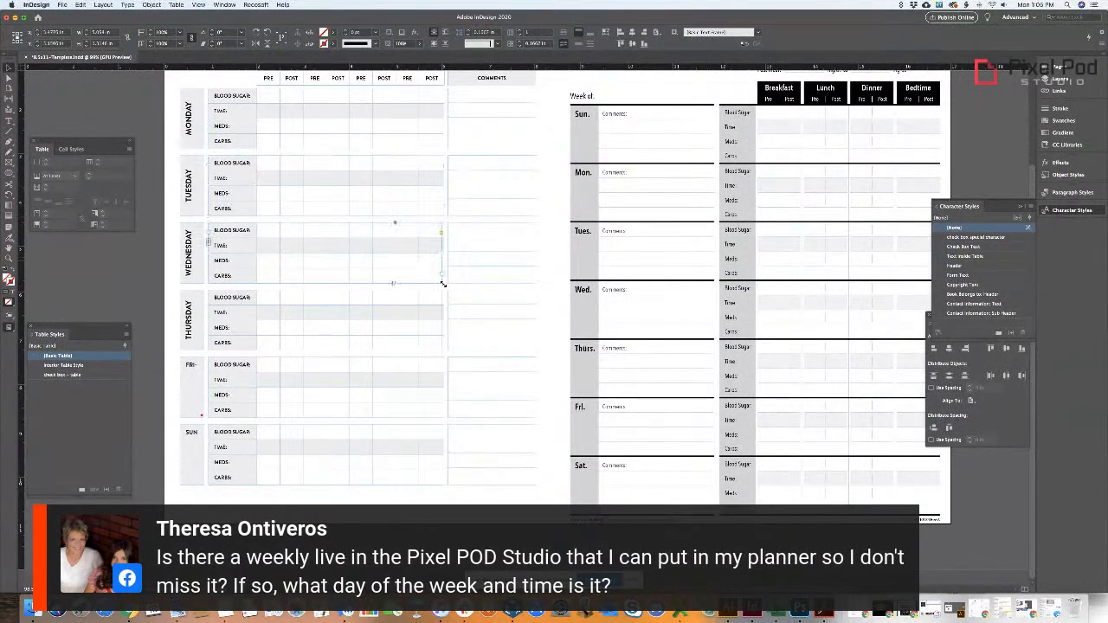
{"action": "left_click", "coordinate": [433, 348]}
{"action": "left_click", "coordinate": [440, 415]}
{"action": "left_click", "coordinate": [428, 463]}
{"action": "double_click", "coordinate": [439, 485]}
{"action": "left_click", "coordinate": [437, 484]}
{"action": "key", "text": "Escape"}
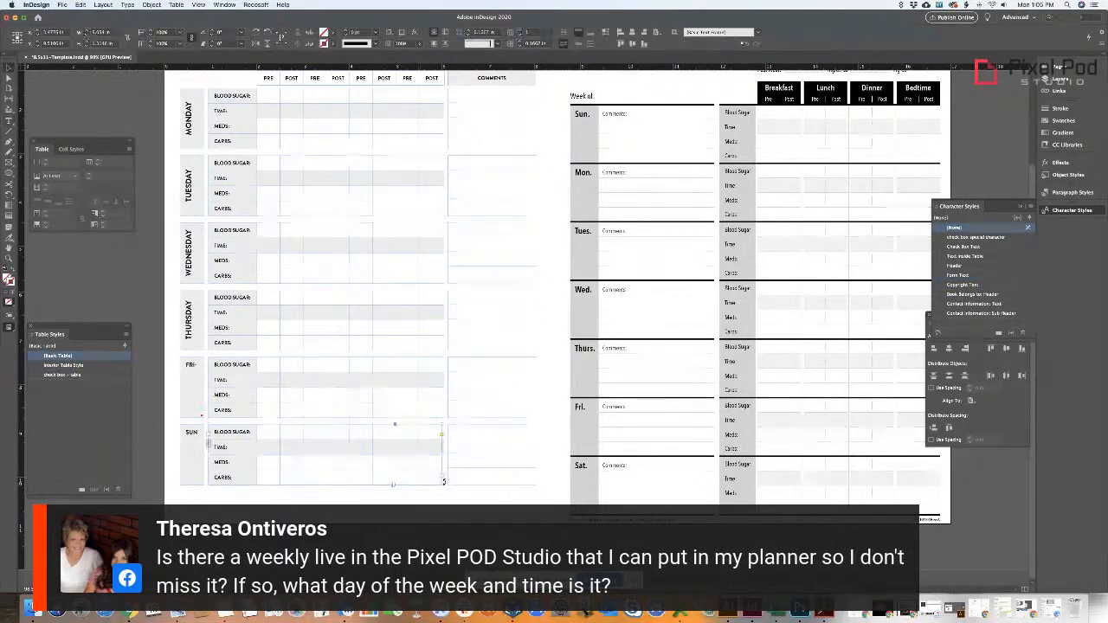
- Clear the existing labels from the day cells of the fifth and sixth blocks
{"action": "key", "text": "t"}
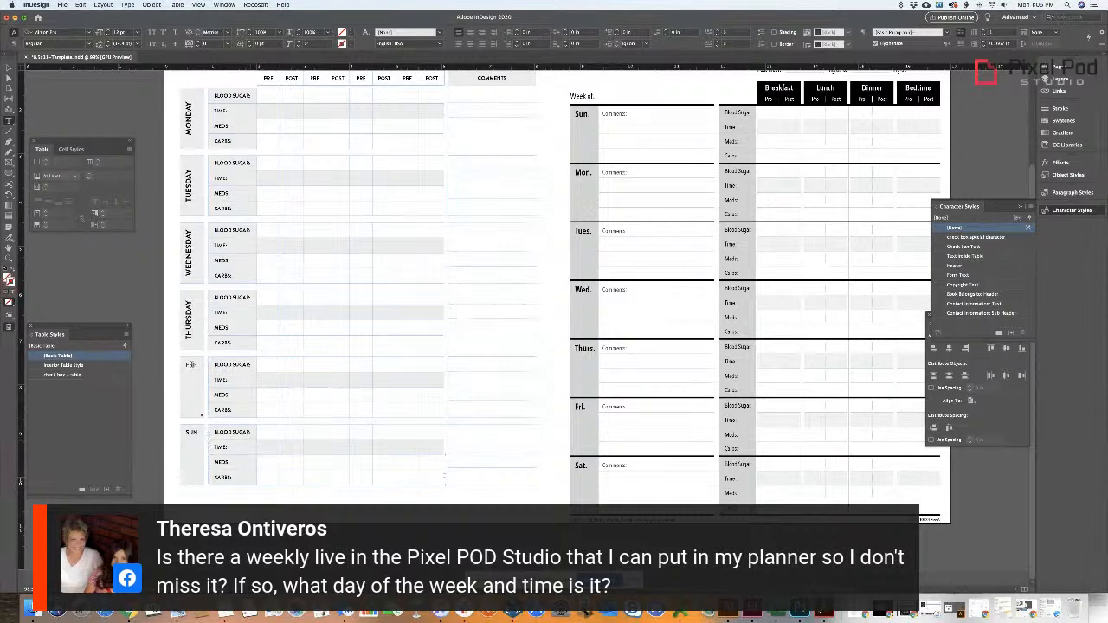
{"action": "left_click", "coordinate": [192, 354]}
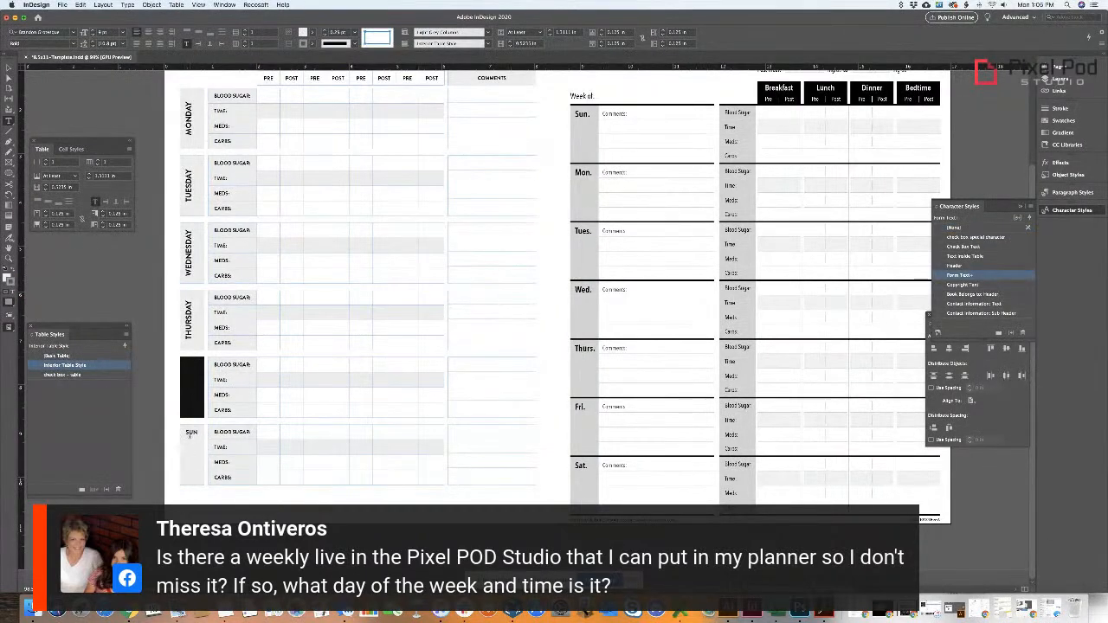
{"action": "left_click", "coordinate": [189, 433]}
{"action": "left_click", "coordinate": [190, 320]}
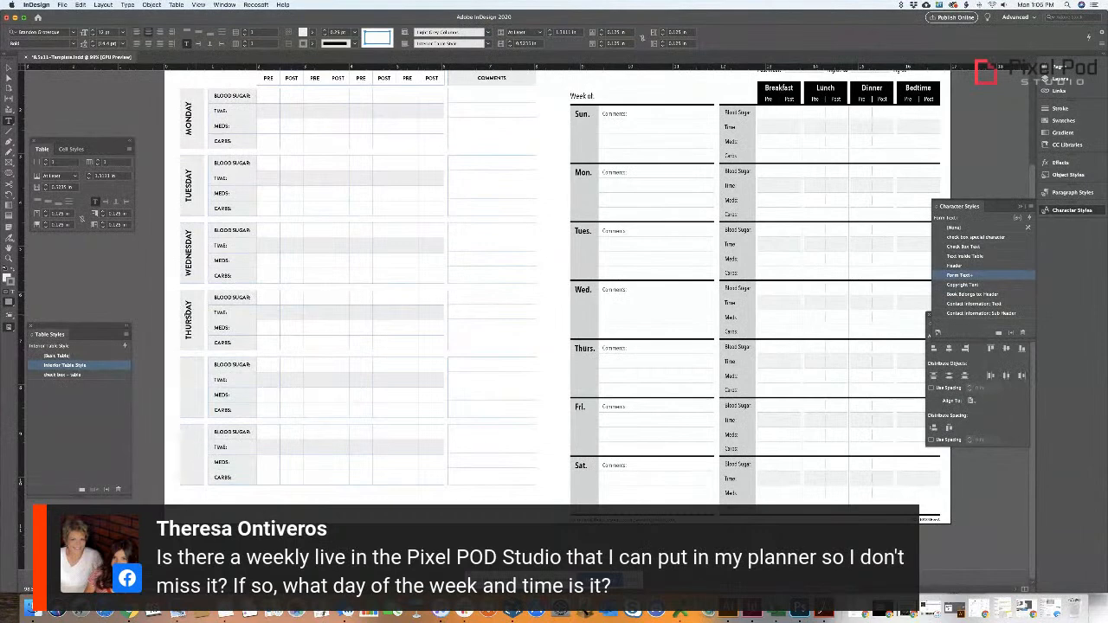
- Rotate the fifth block's day cell text to read vertically upward and enter FRIDAY as its enlarged label
{"action": "left_click", "coordinate": [196, 365]}
{"action": "double_click", "coordinate": [196, 364]}
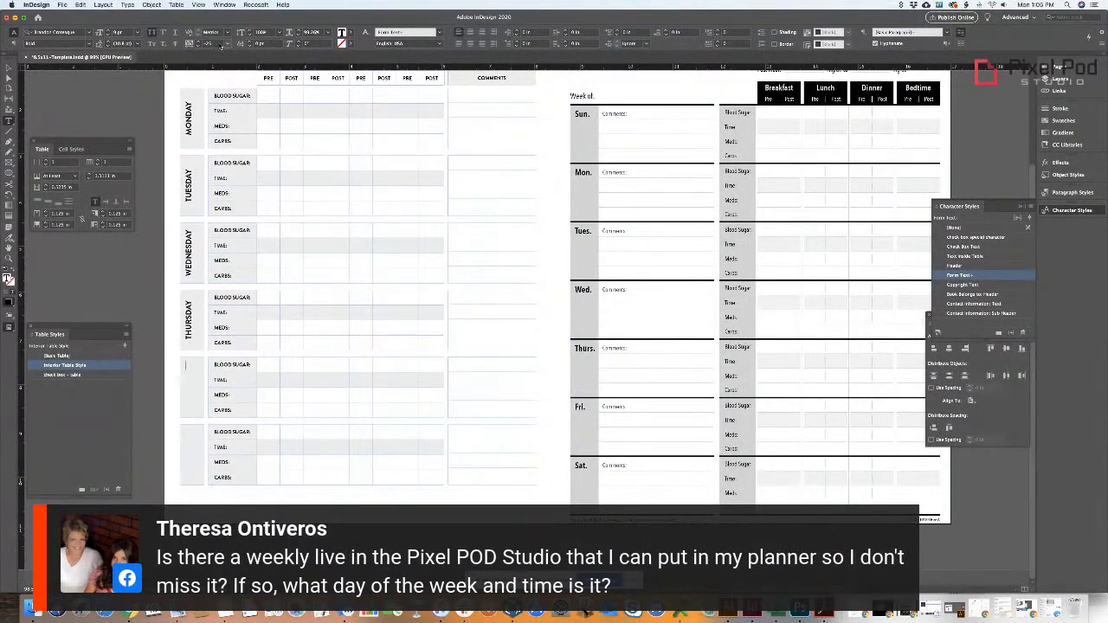
{"action": "key", "text": "Escape"}
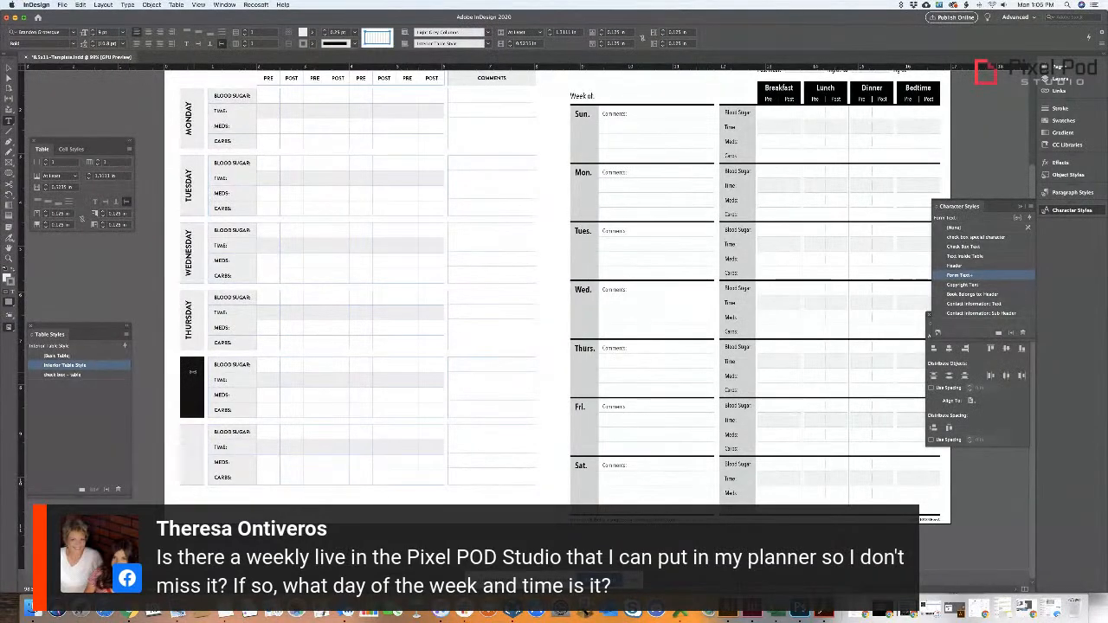
{"action": "left_click", "coordinate": [192, 372]}
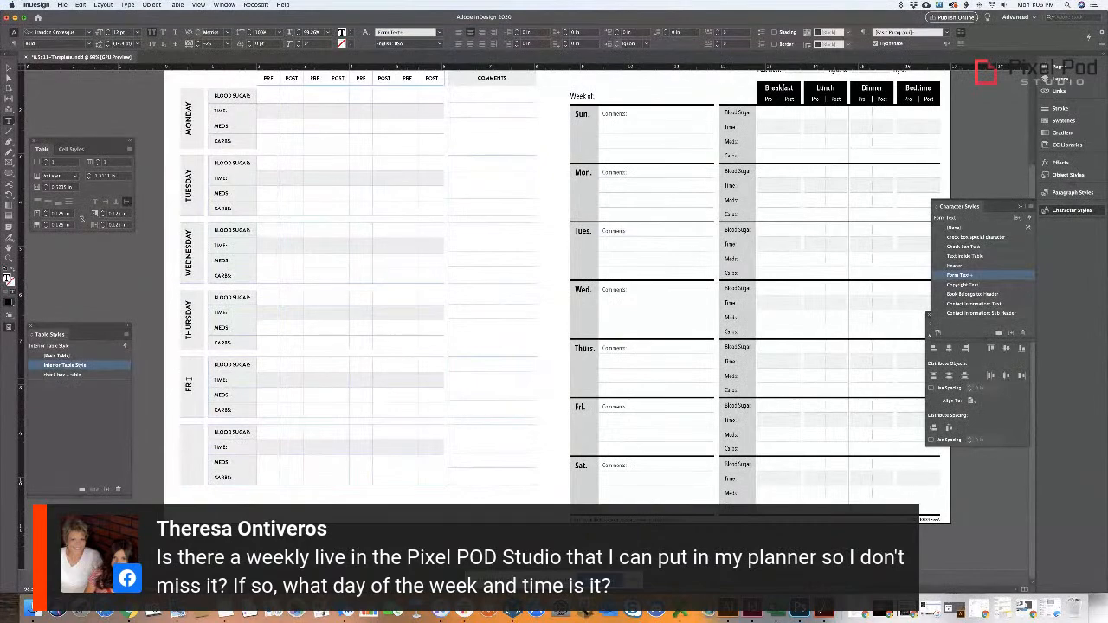
{"action": "key", "text": "BackSpace"}
{"action": "key", "text": "BackSpace"}
{"action": "key", "text": "BackSpace"}
{"action": "key", "text": "BackSpace"}
{"action": "key", "text": "BackSpace"}
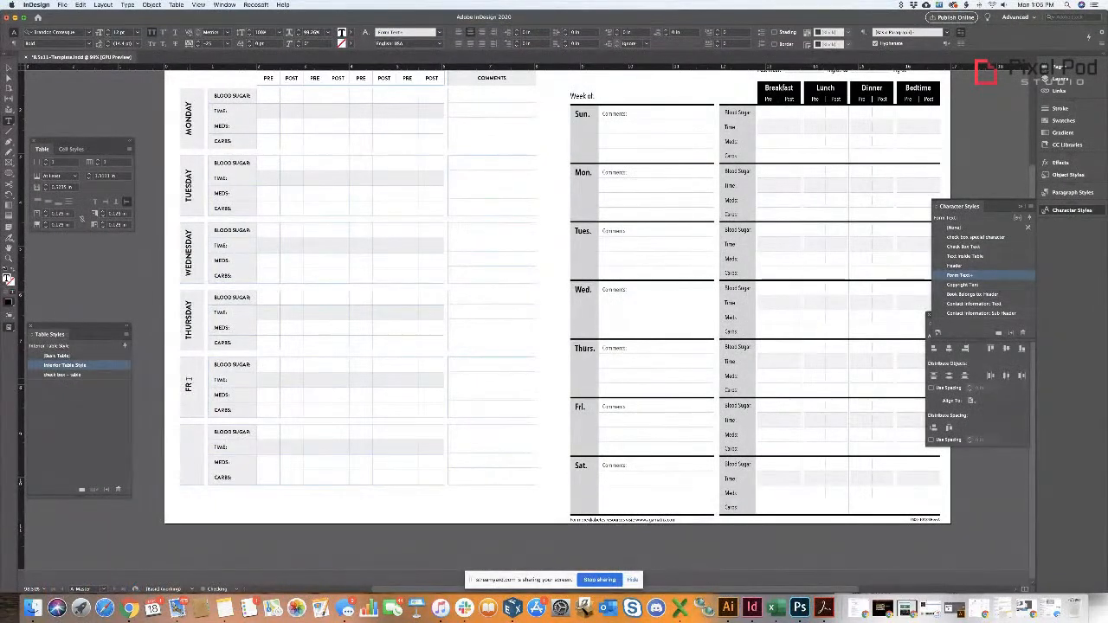
{"action": "key", "text": "ctrl+z"}
{"action": "key", "text": "Escape"}
- Rotate the sixth block's day cell text vertically, paste the formatted FRIDAY label into it and retype it as SATURDAY
{"action": "left_click", "coordinate": [192, 434]}
{"action": "key", "text": "Escape"}
{"action": "left_click", "coordinate": [221, 45]}
{"action": "type", "text": "SA"}
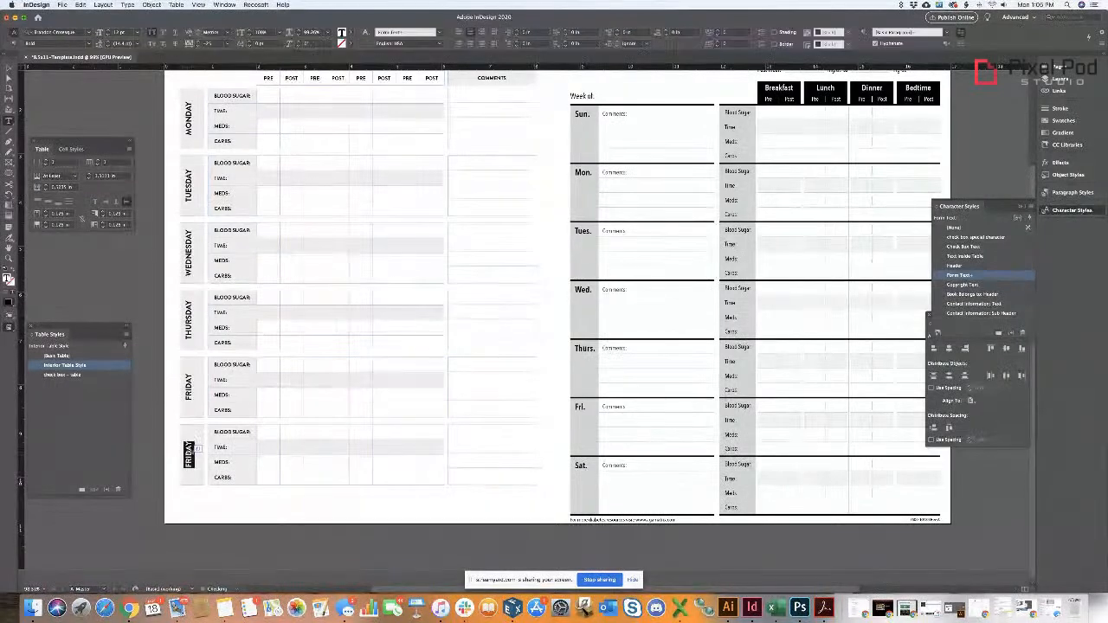
{"action": "type", "text": "TURDAY"}
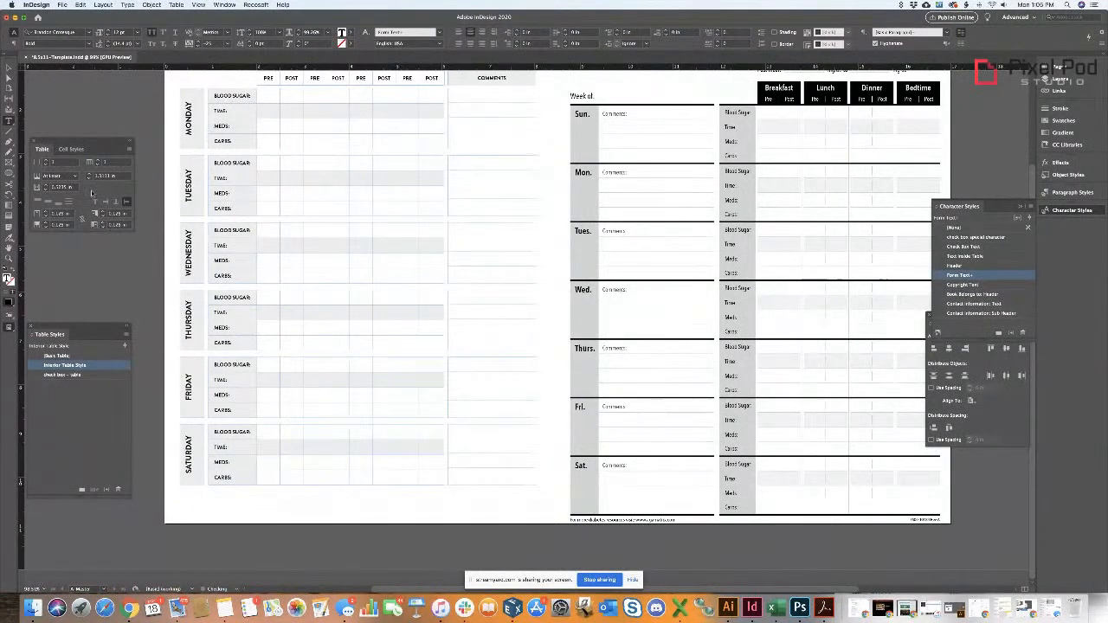
- Duplicate the SATURDAY block directly below itself and relabel the copy SUNDAY
{"action": "left_click", "coordinate": [8, 71]}
{"action": "key", "text": "super+minus"}
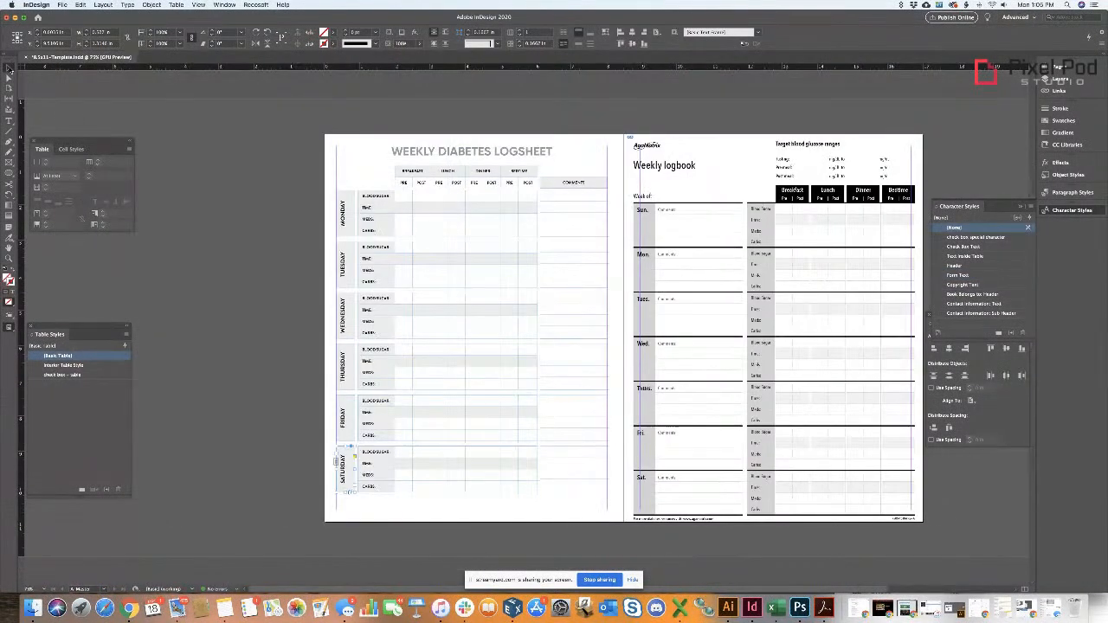
{"action": "left_click_drag", "start_coordinate": [618, 524], "coordinate": [617, 524]}
{"action": "left_click_drag", "start_coordinate": [498, 453], "coordinate": [496, 502]}
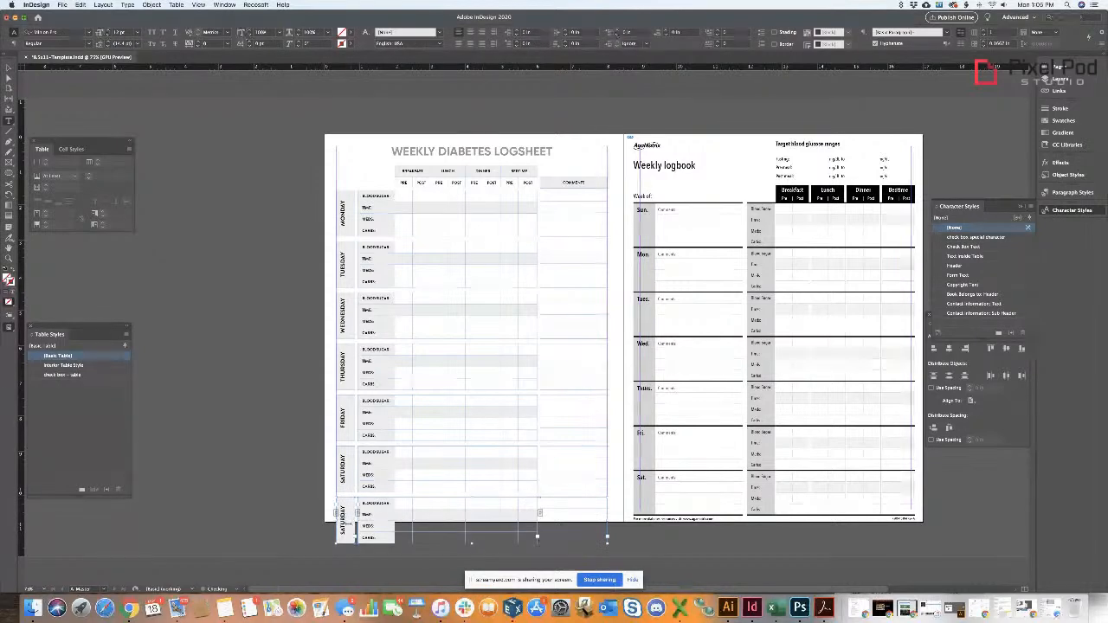
{"action": "type", "text": "SUN"}
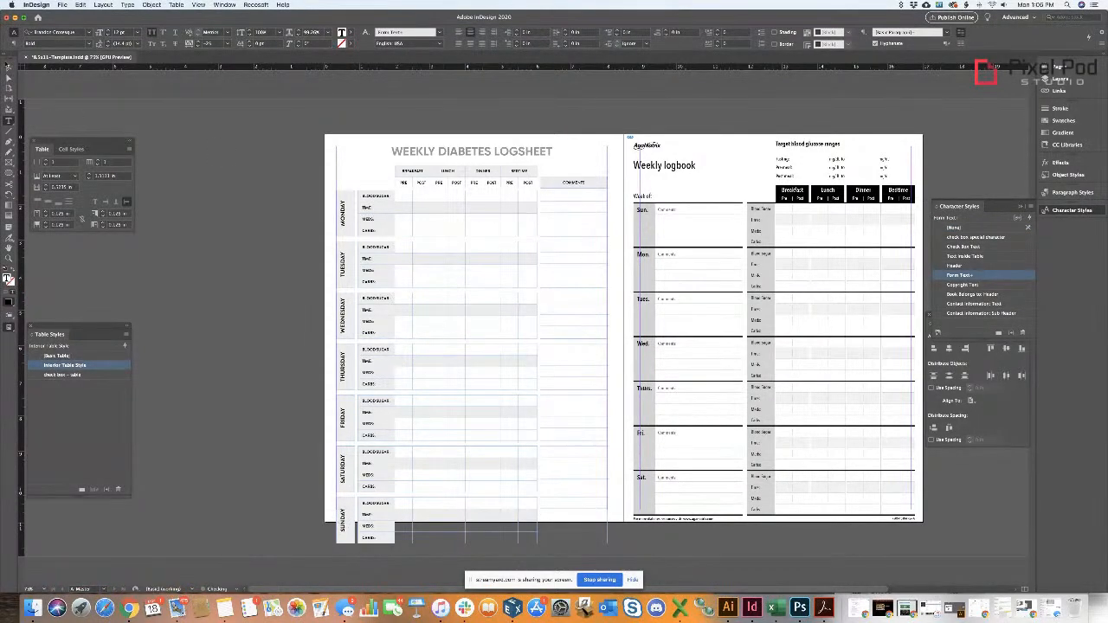
- Group all seven day blocks and try to shrink the group vertically so it ends above the page's bottom margin
{"action": "key", "text": "Escape"}
{"action": "left_click_drag", "start_coordinate": [601, 508], "coordinate": [621, 536]}
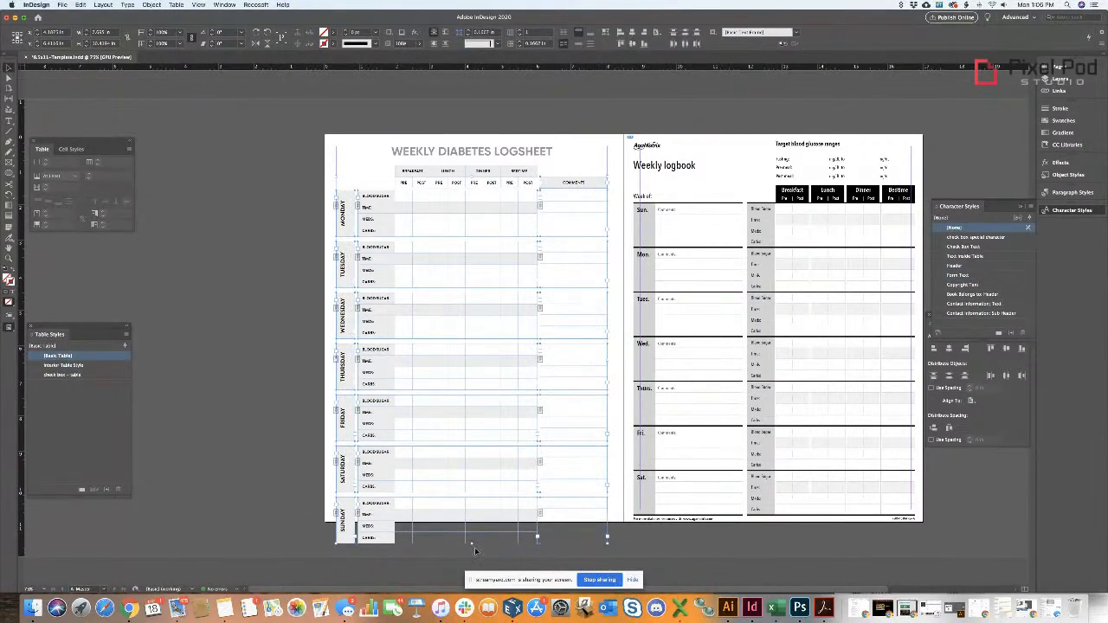
{"action": "key", "text": "t"}
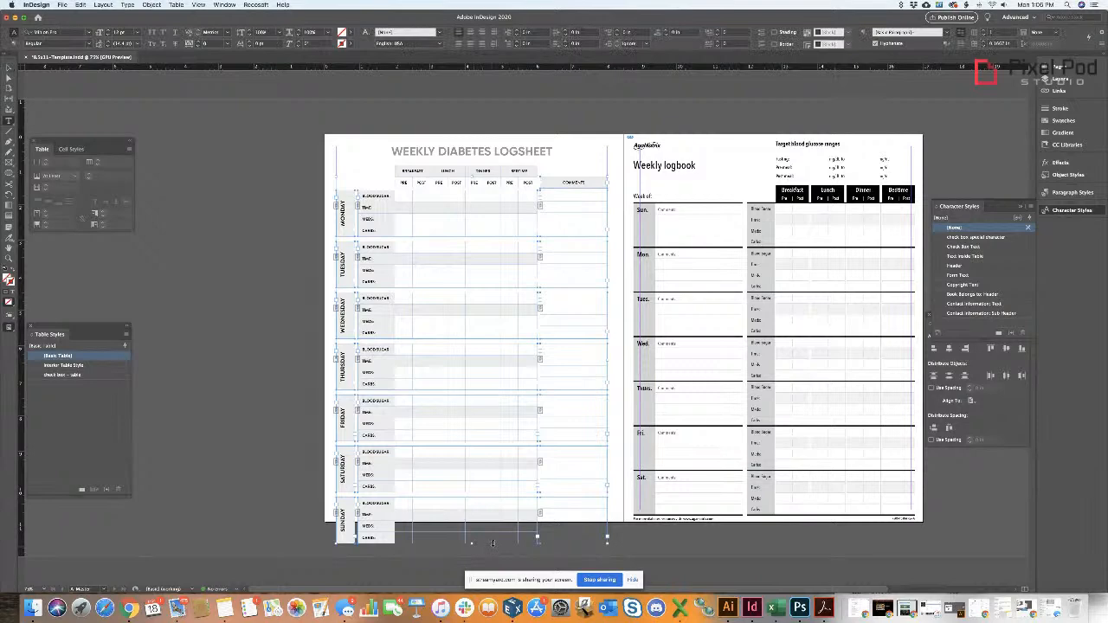
{"action": "key", "text": "v"}
{"action": "left_click", "coordinate": [217, 413]}
{"action": "left_click_drag", "start_coordinate": [302, 212], "coordinate": [604, 500]}
{"action": "left_click", "coordinate": [639, 563]}
{"action": "left_click_drag", "start_coordinate": [305, 204], "coordinate": [597, 539]}
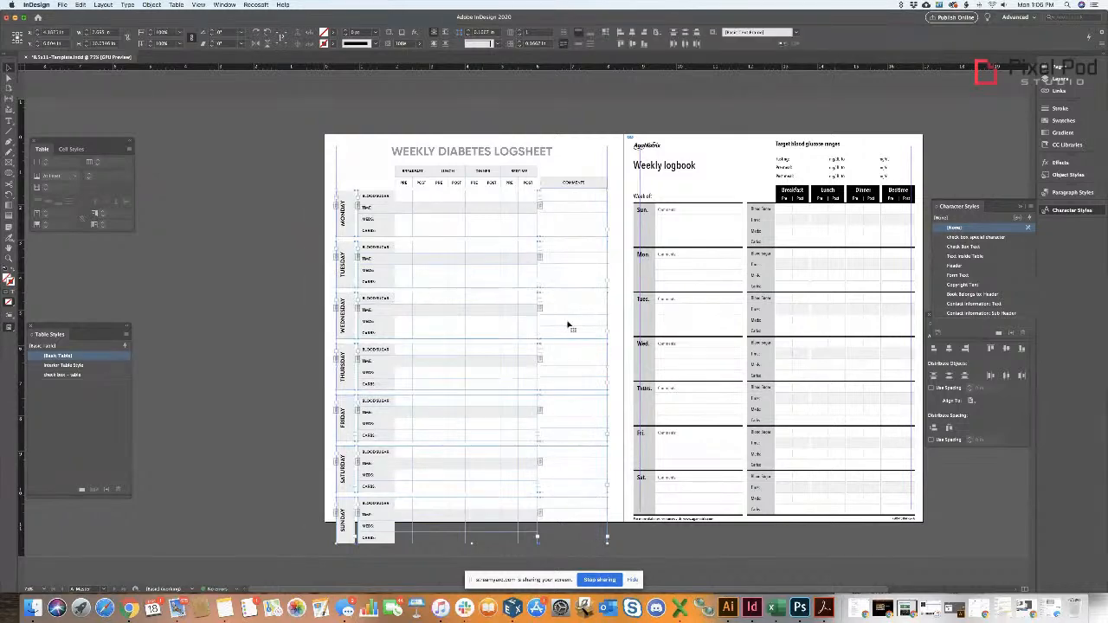
{"action": "left_click", "coordinate": [510, 550]}
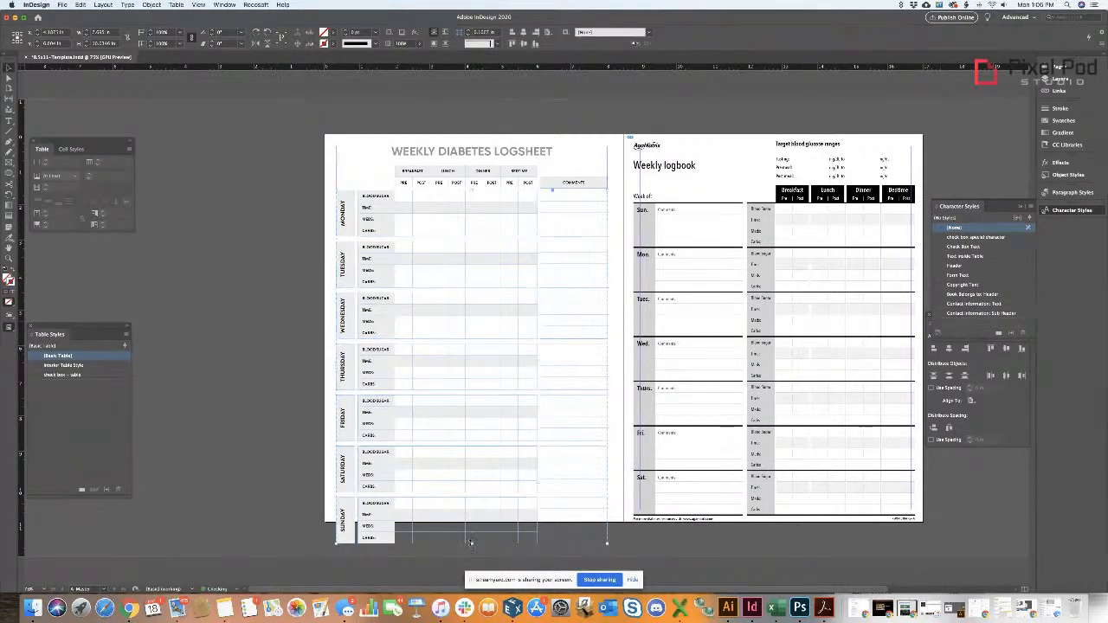
{"action": "left_click_drag", "start_coordinate": [470, 541], "coordinate": [482, 512]}
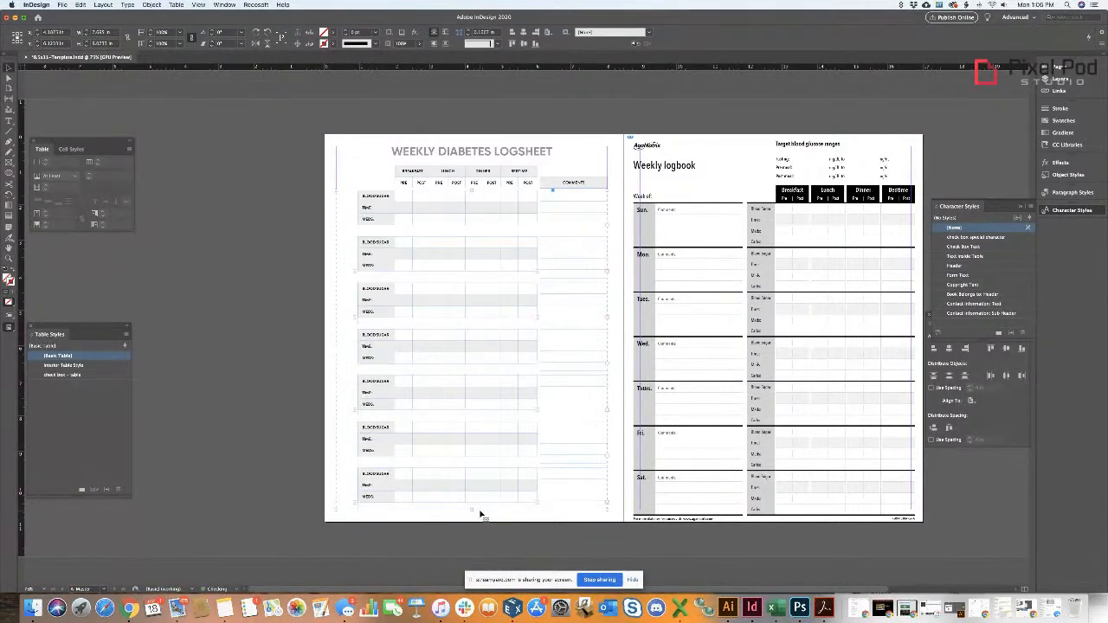
- Undo the resizing and grouping of the seven day blocks
{"action": "left_click", "coordinate": [244, 213]}
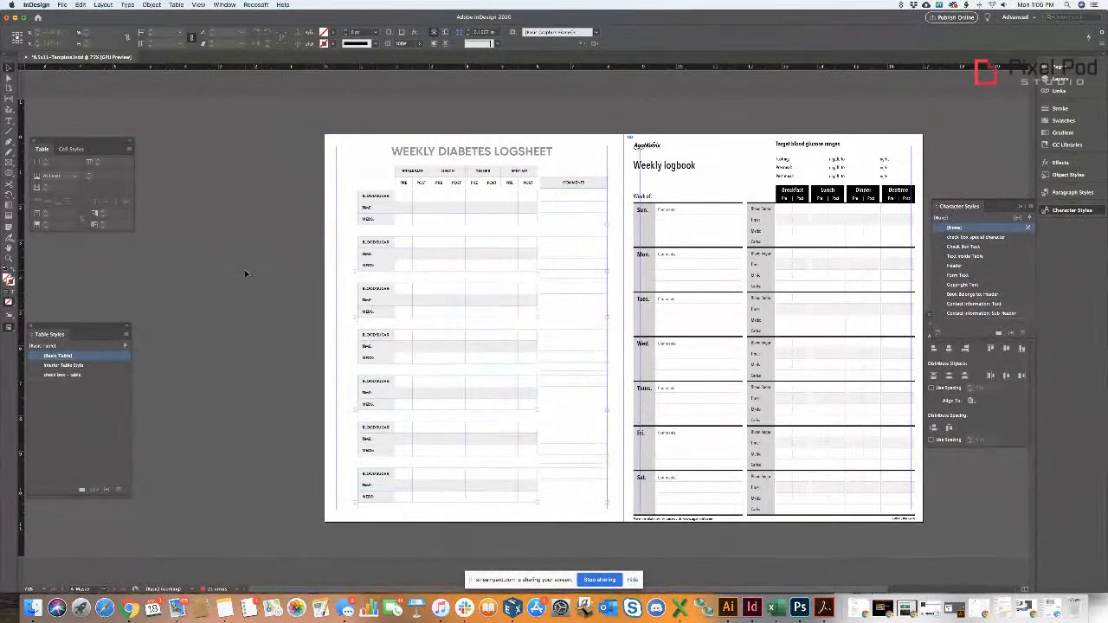
{"action": "key", "text": "t"}
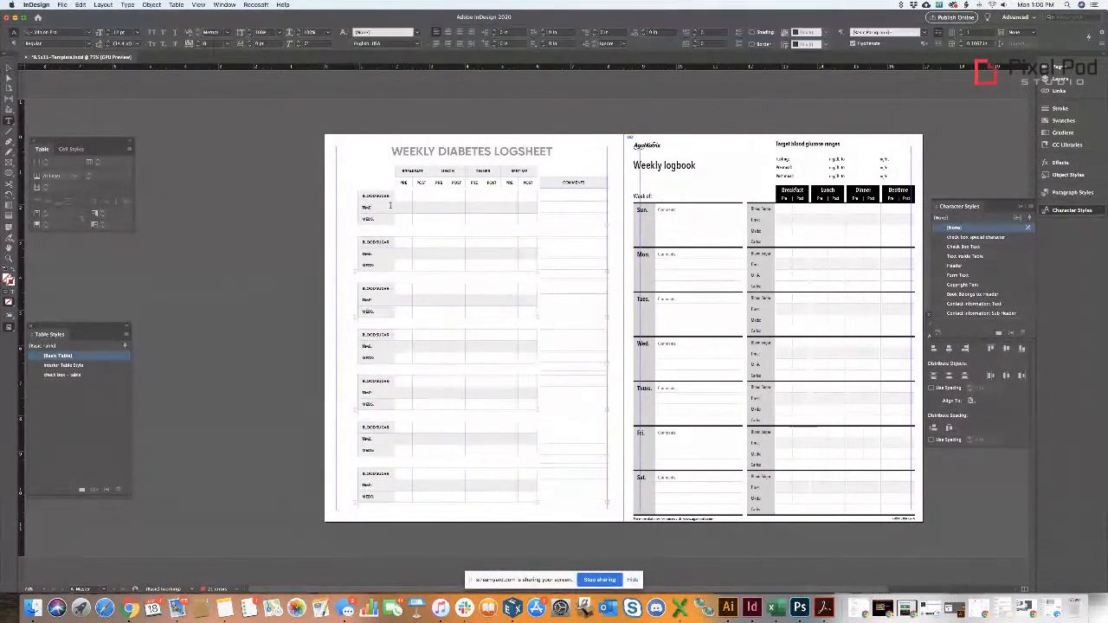
{"action": "key", "text": "v"}
{"action": "left_click", "coordinate": [349, 208]}
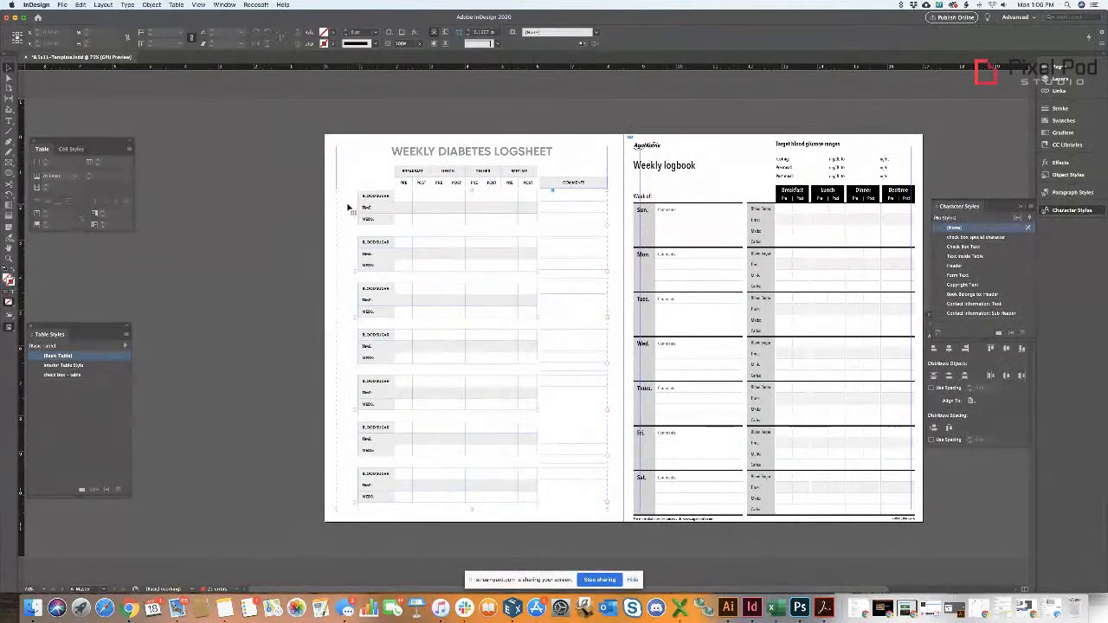
{"action": "key", "text": "super+shift+a"}
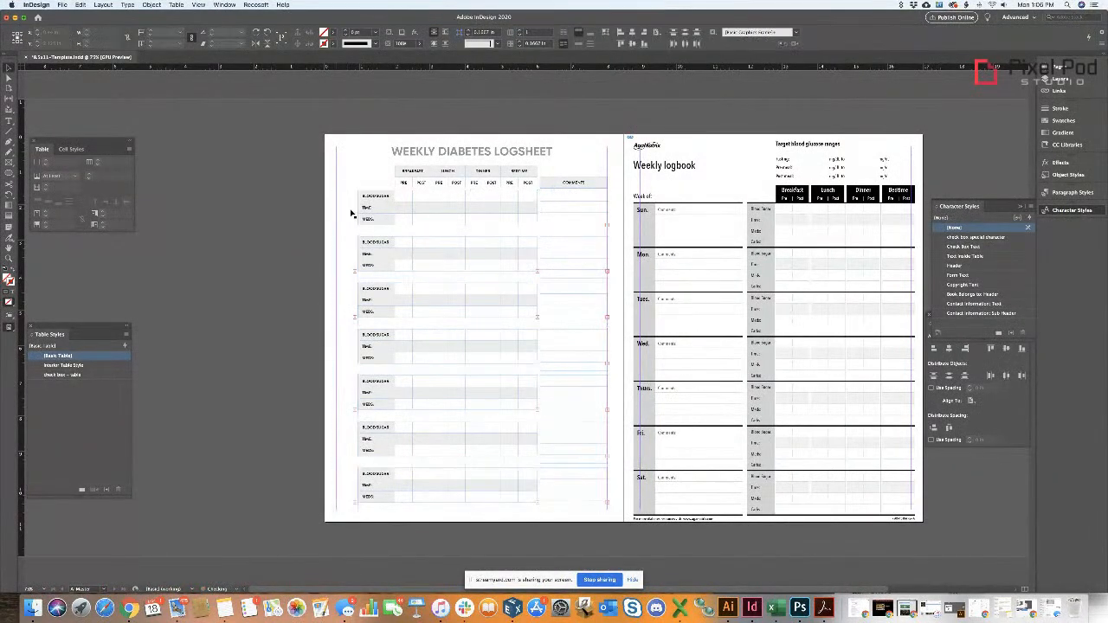
{"action": "key", "text": "t"}
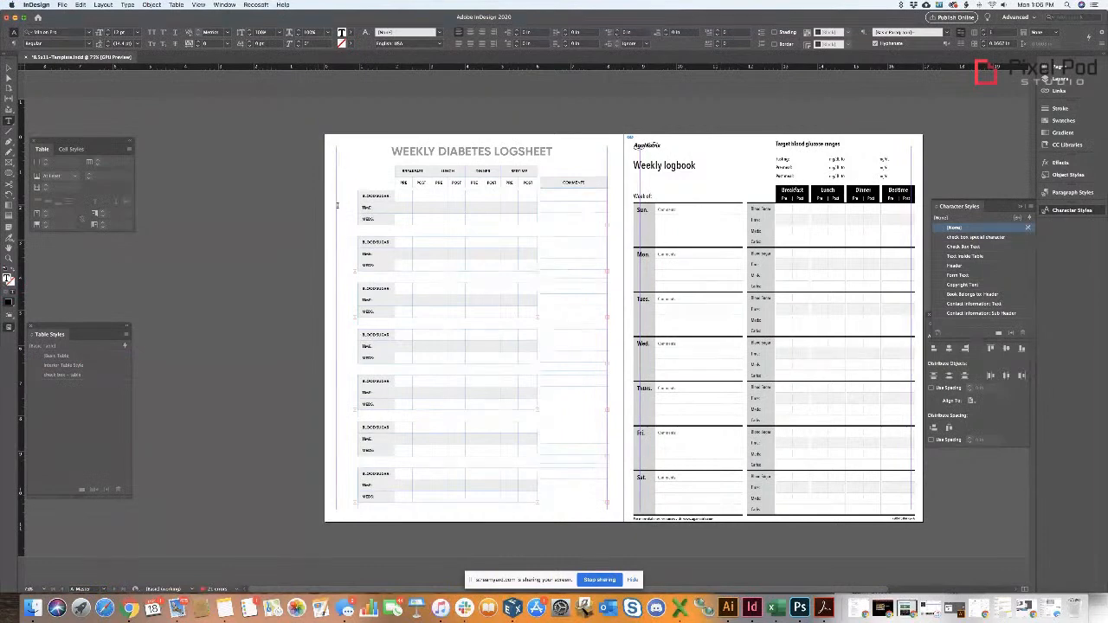
{"action": "key", "text": "v"}
{"action": "left_click", "coordinate": [348, 201]}
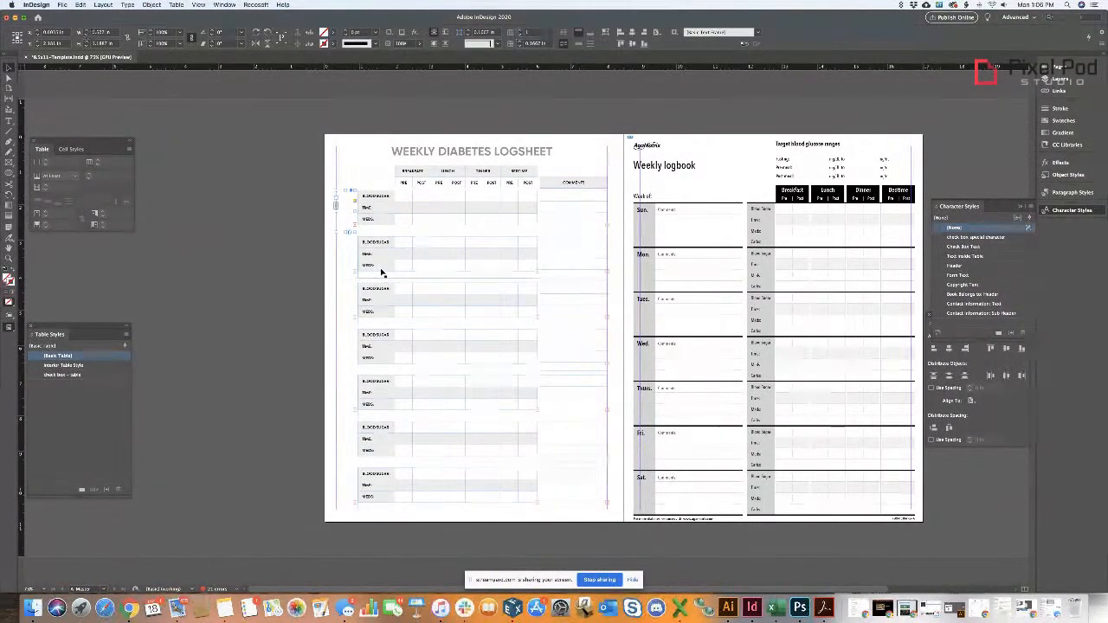
{"action": "key", "text": "super+z"}
{"action": "key", "text": "super+z"}
{"action": "left_click", "coordinate": [172, 288]}
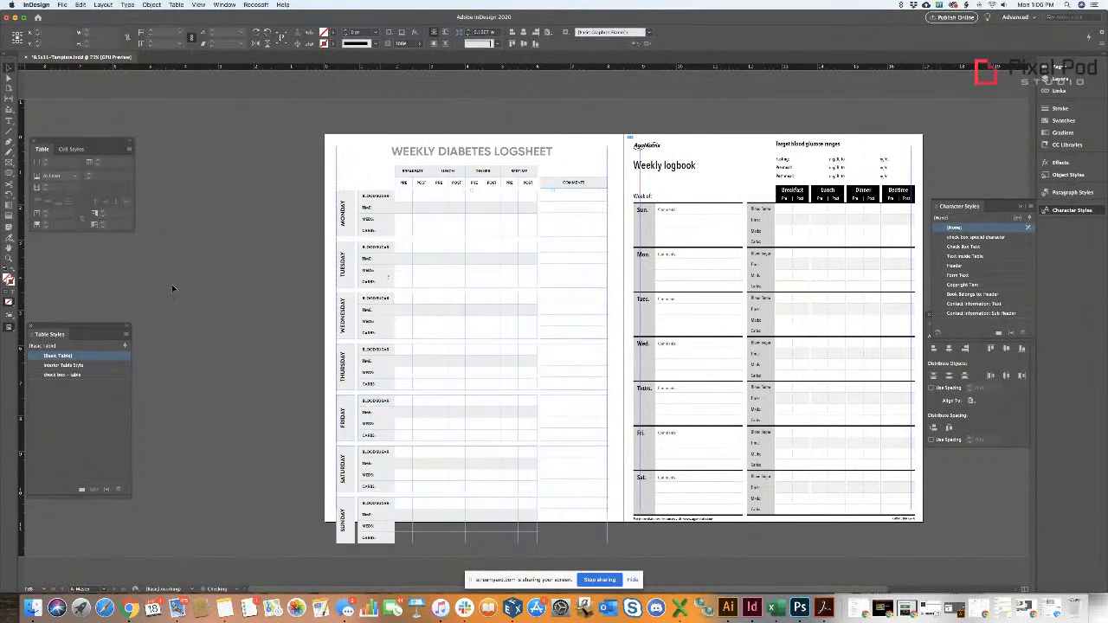
{"action": "key", "text": "t"}
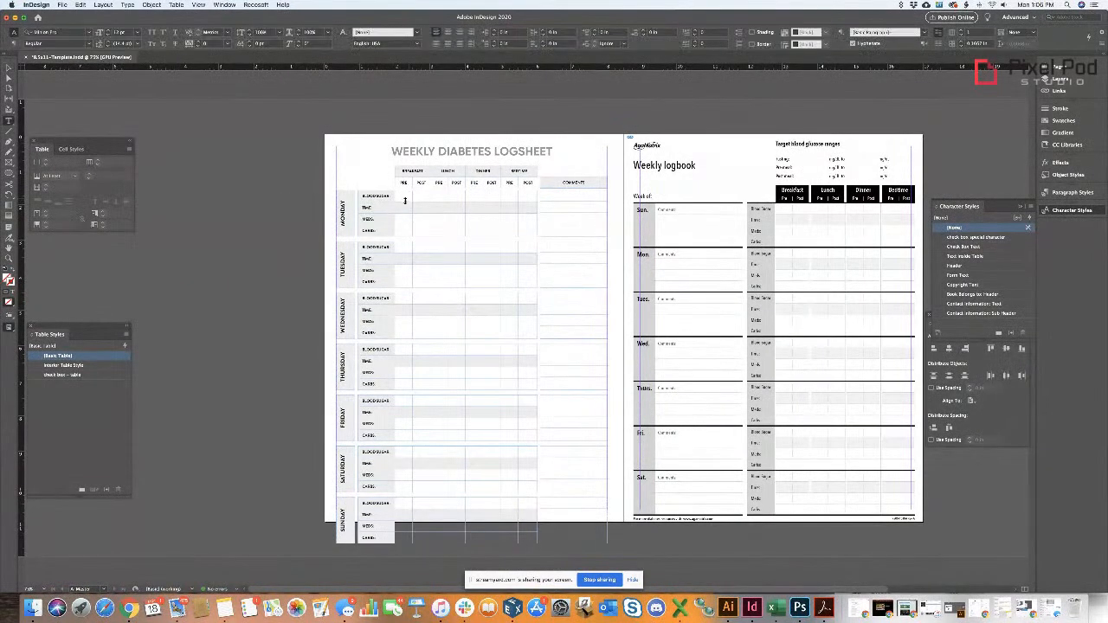
{"action": "left_click_drag", "start_coordinate": [364, 196], "coordinate": [550, 198]}
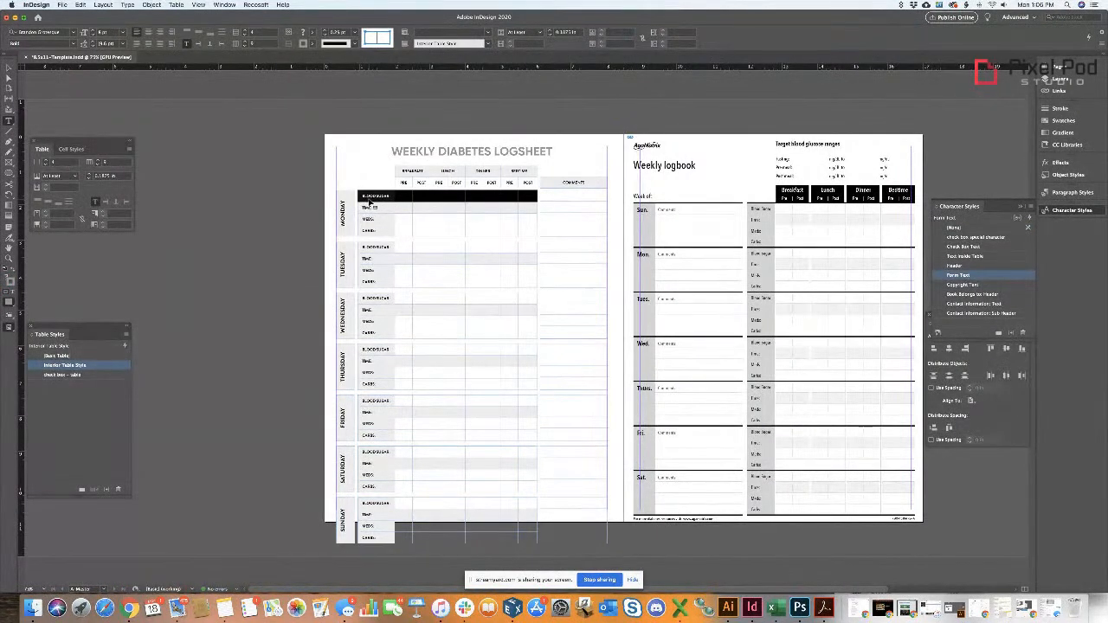
{"action": "left_click", "coordinate": [330, 213]}
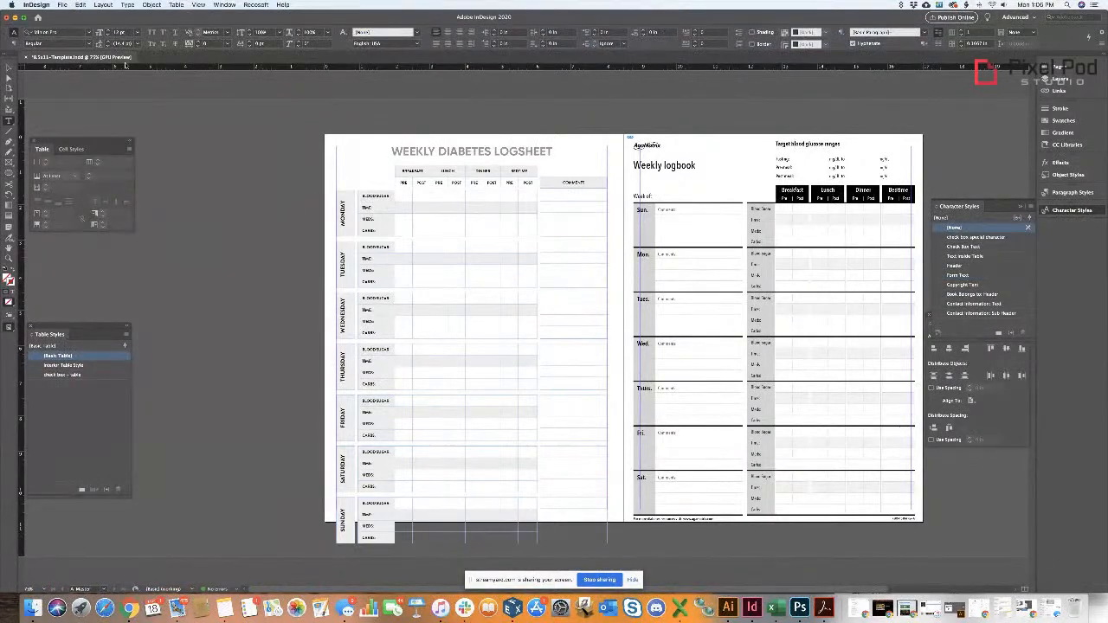
{"action": "key", "text": "v"}
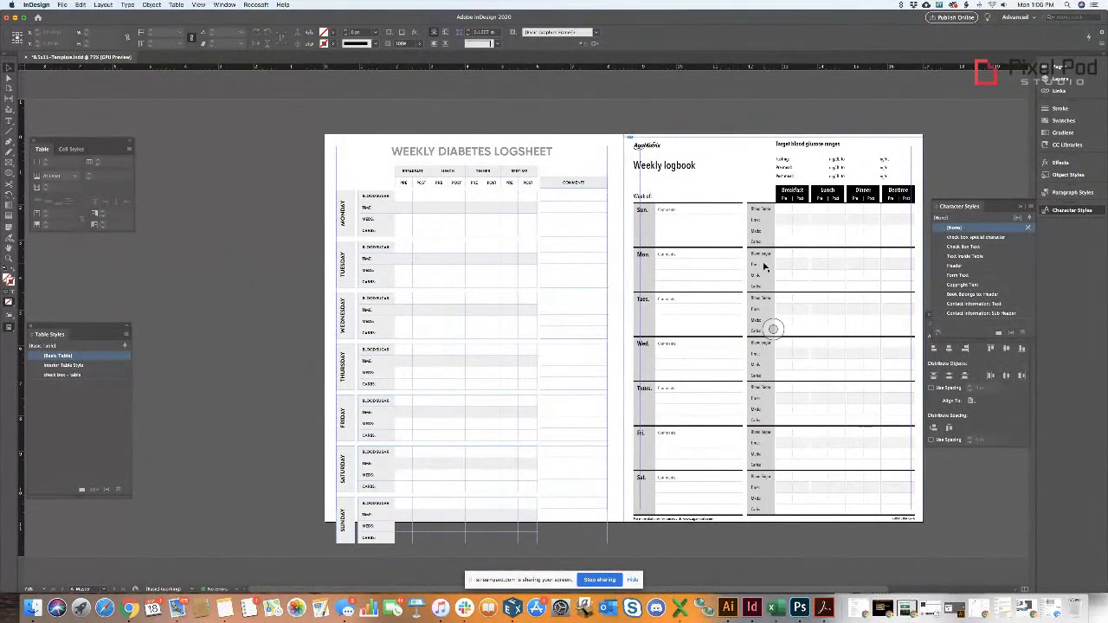
{"action": "left_click", "coordinate": [712, 255]}
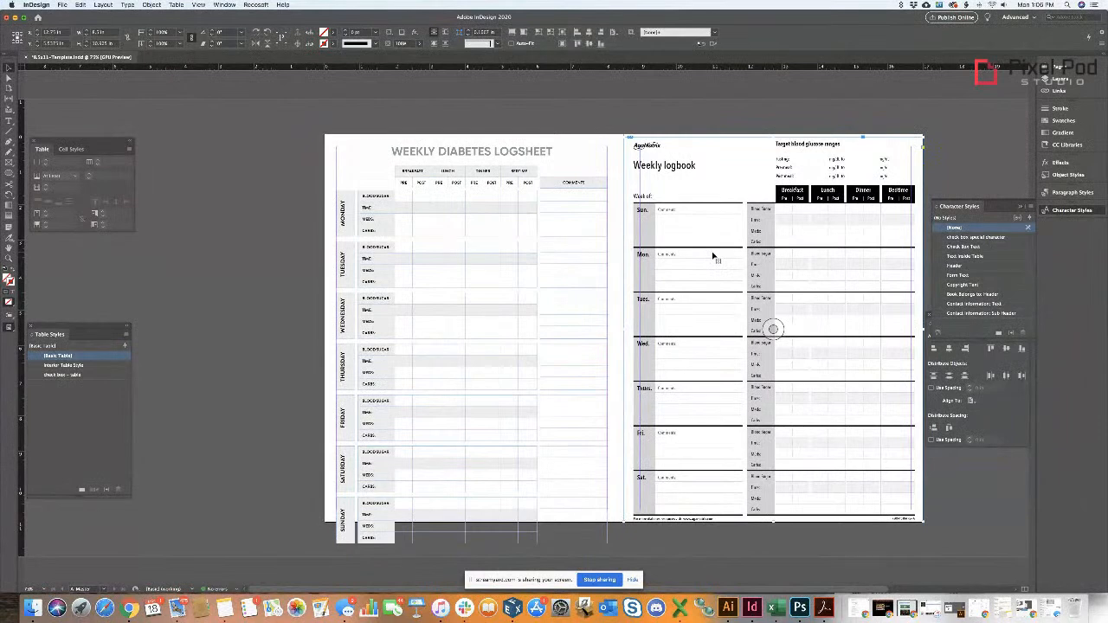
{"action": "left_click", "coordinate": [226, 276]}
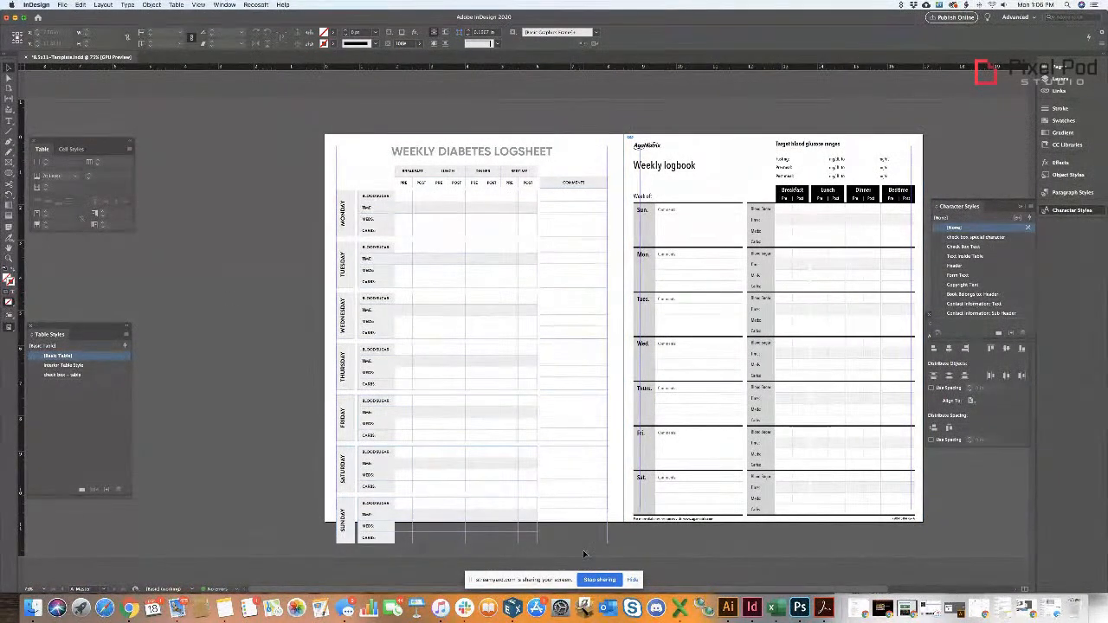
{"action": "left_click", "coordinate": [519, 541]}
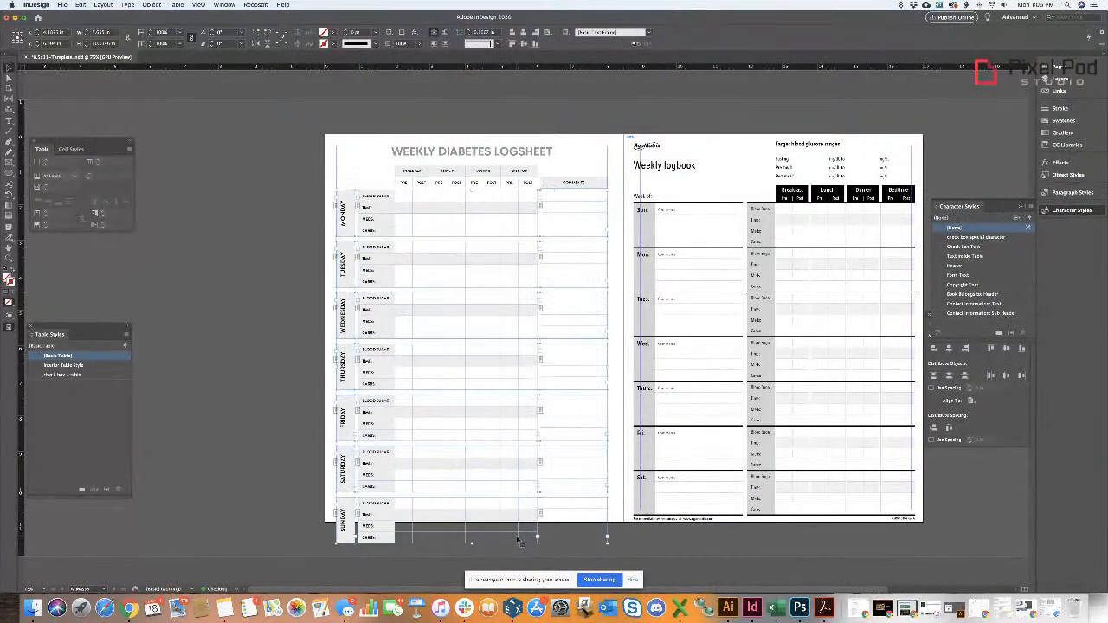
{"action": "left_click", "coordinate": [249, 224]}
- Set all four rows of the Monday table to exactly 0.25 in high and fit its frame to the content
{"action": "left_click", "coordinate": [392, 230]}
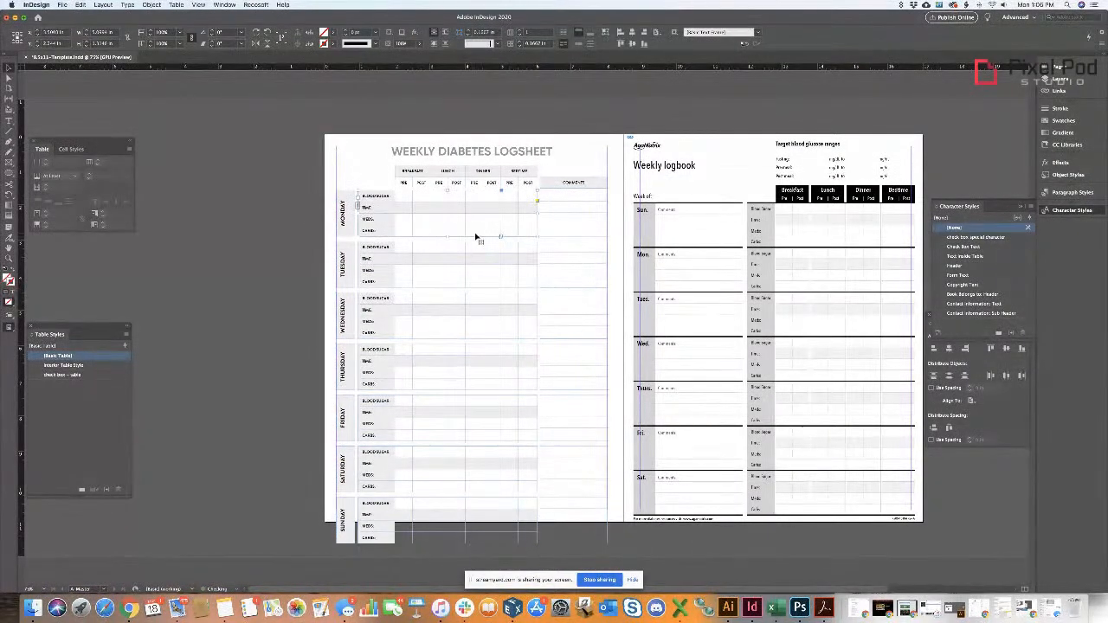
{"action": "key", "text": "t"}
{"action": "left_click_drag", "start_coordinate": [520, 229], "coordinate": [377, 192]}
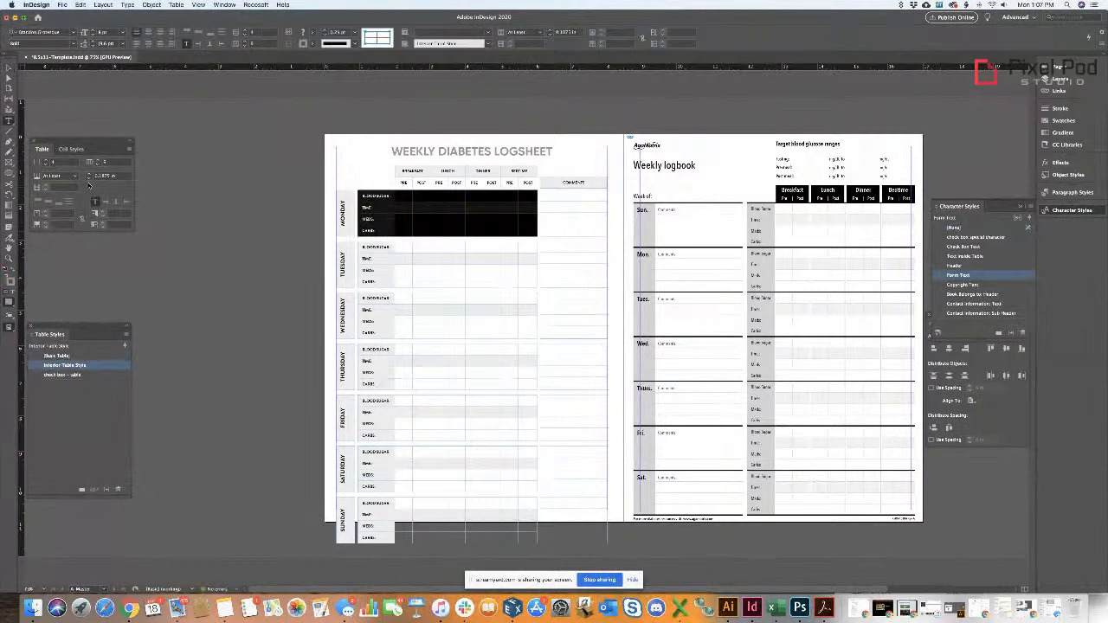
{"action": "left_click", "coordinate": [89, 175]}
{"action": "left_click", "coordinate": [72, 176]}
{"action": "left_click", "coordinate": [66, 188]}
{"action": "left_click", "coordinate": [87, 178]}
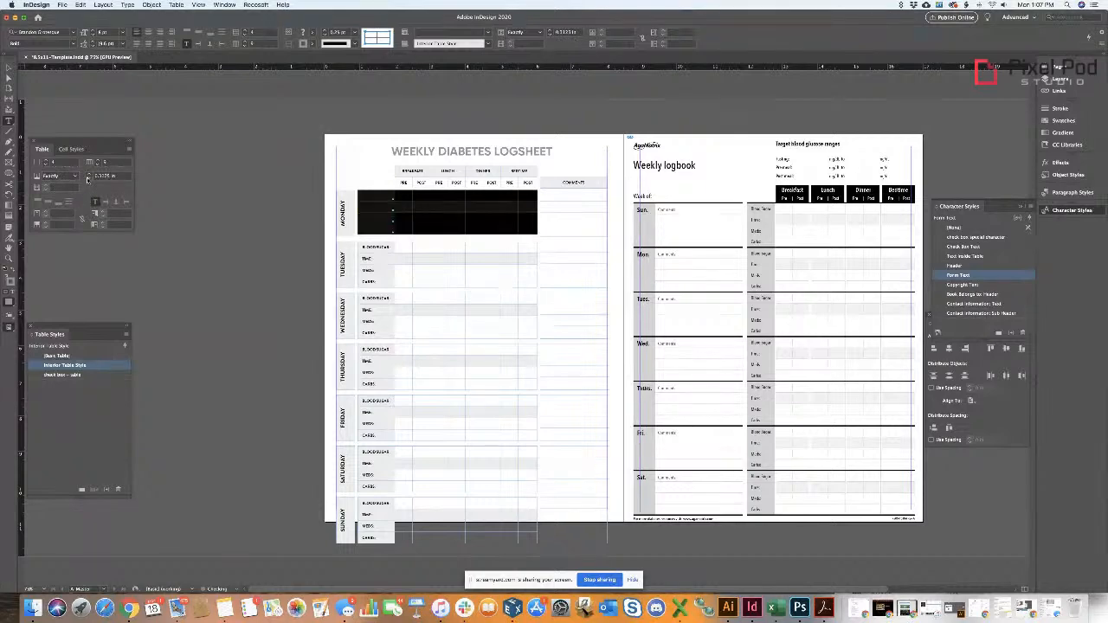
{"action": "left_click", "coordinate": [89, 178]}
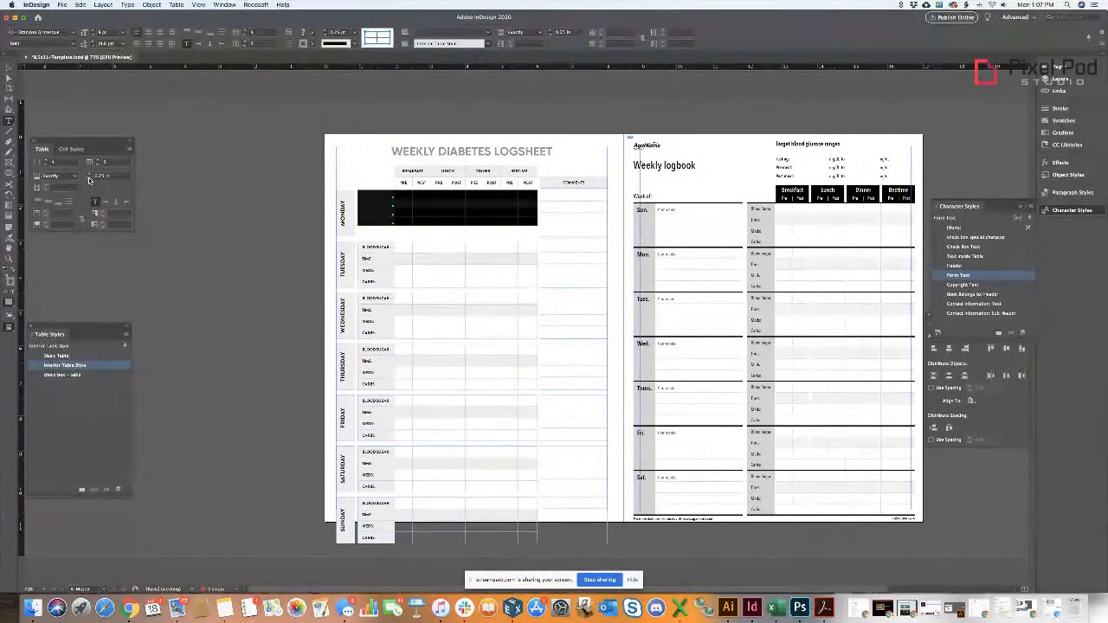
{"action": "key", "text": "Escape"}
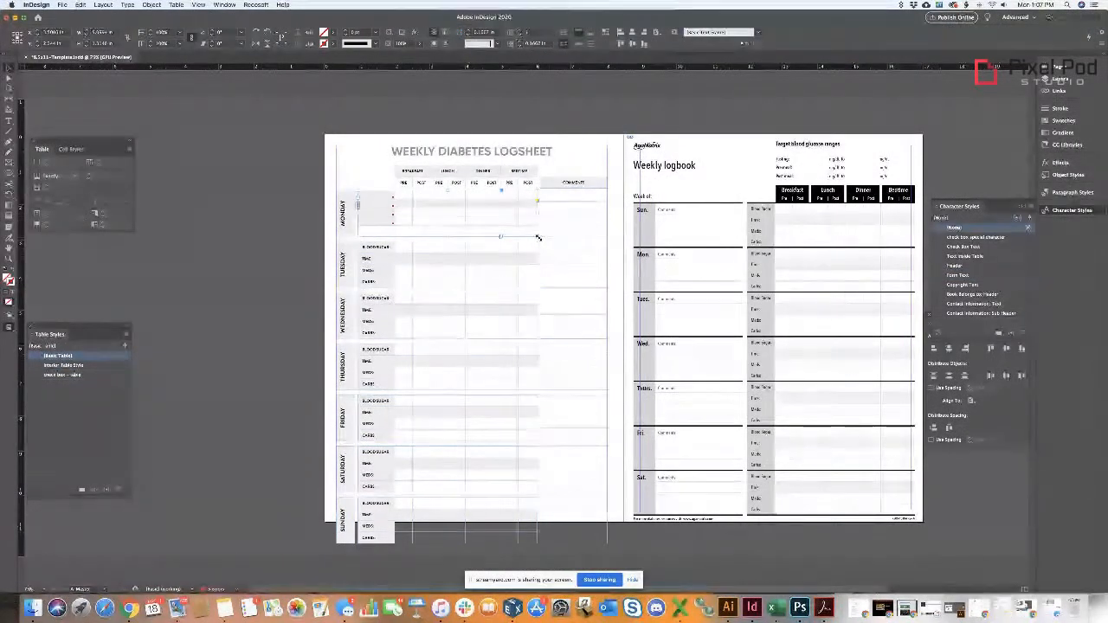
{"action": "double_click", "coordinate": [537, 237]}
- Try reducing the font size in the Form Text character style to suit Monday's row labels, and cancel the style edit
{"action": "key", "text": "t"}
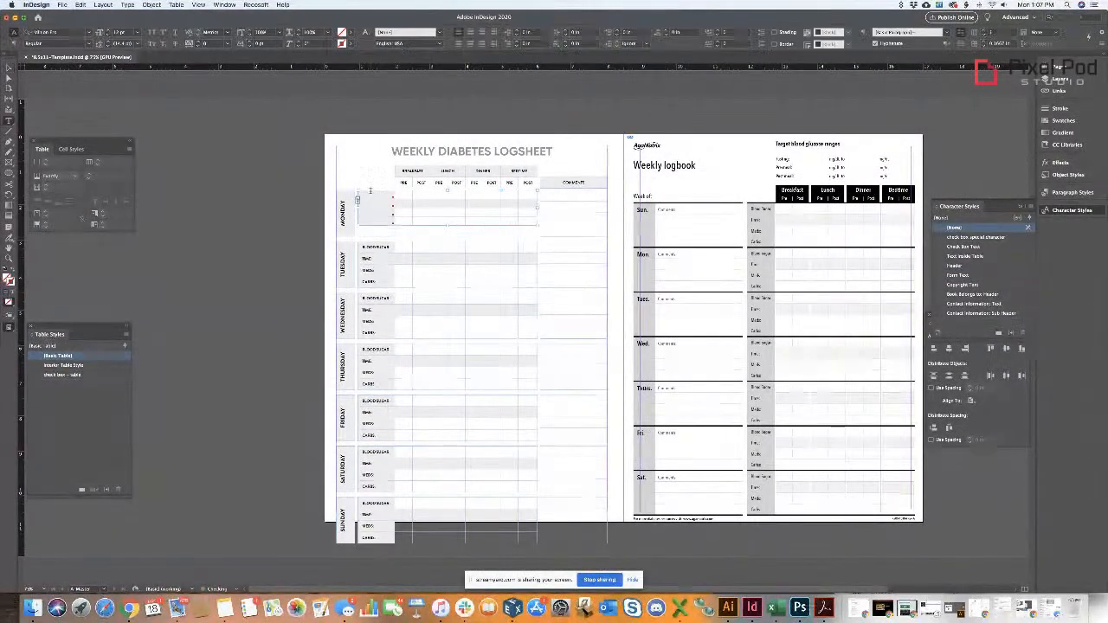
{"action": "left_click_drag", "start_coordinate": [370, 195], "coordinate": [389, 237]}
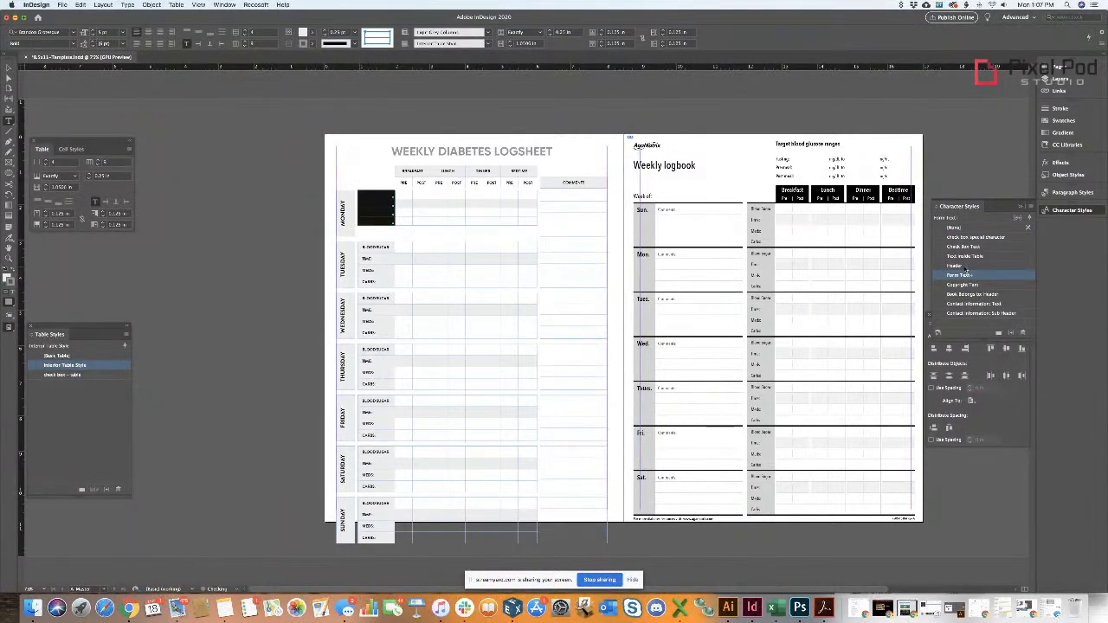
{"action": "double_click", "coordinate": [1002, 278]}
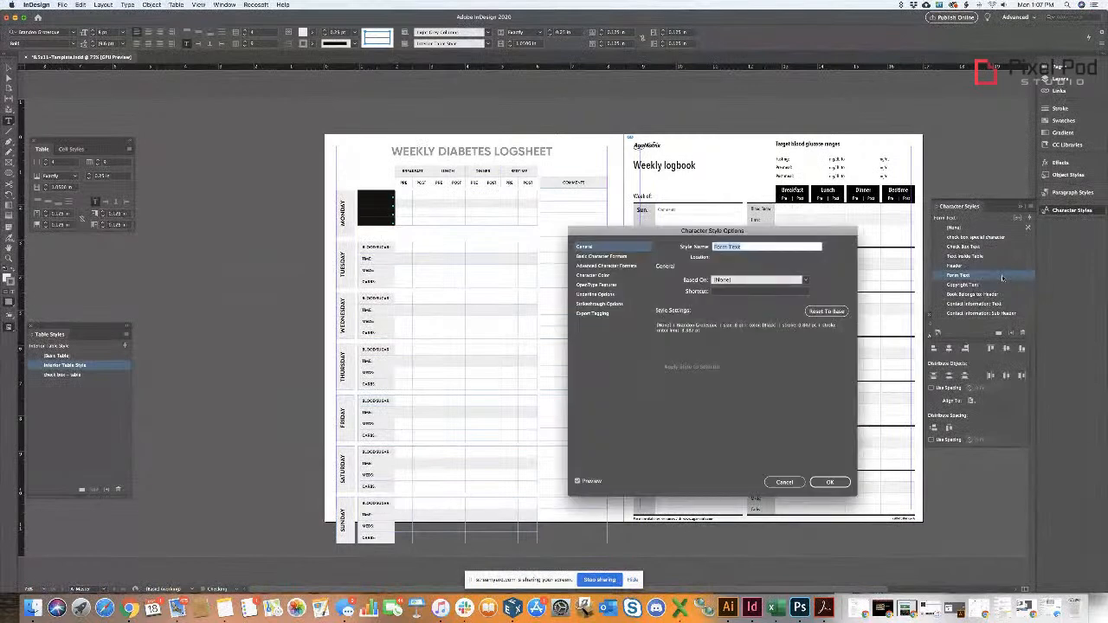
{"action": "left_click", "coordinate": [611, 257]}
{"action": "left_click", "coordinate": [698, 310]}
{"action": "left_click", "coordinate": [698, 310]}
{"action": "left_click", "coordinate": [698, 310]}
{"action": "left_click", "coordinate": [698, 310]}
{"action": "left_click", "coordinate": [698, 310]}
{"action": "left_click", "coordinate": [697, 309]}
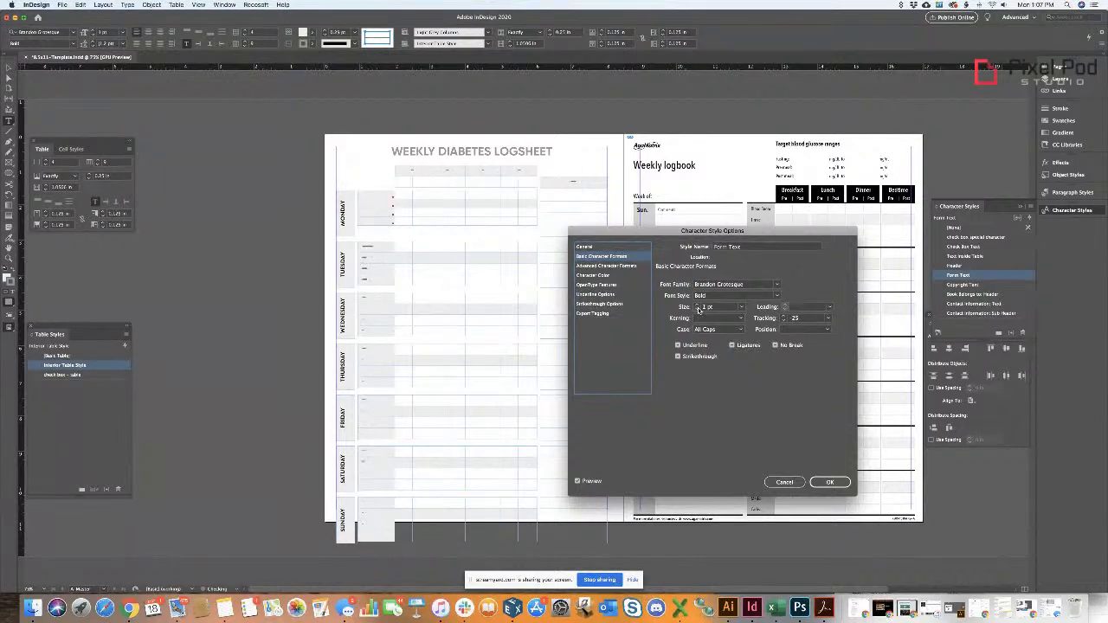
{"action": "left_click", "coordinate": [784, 482]}
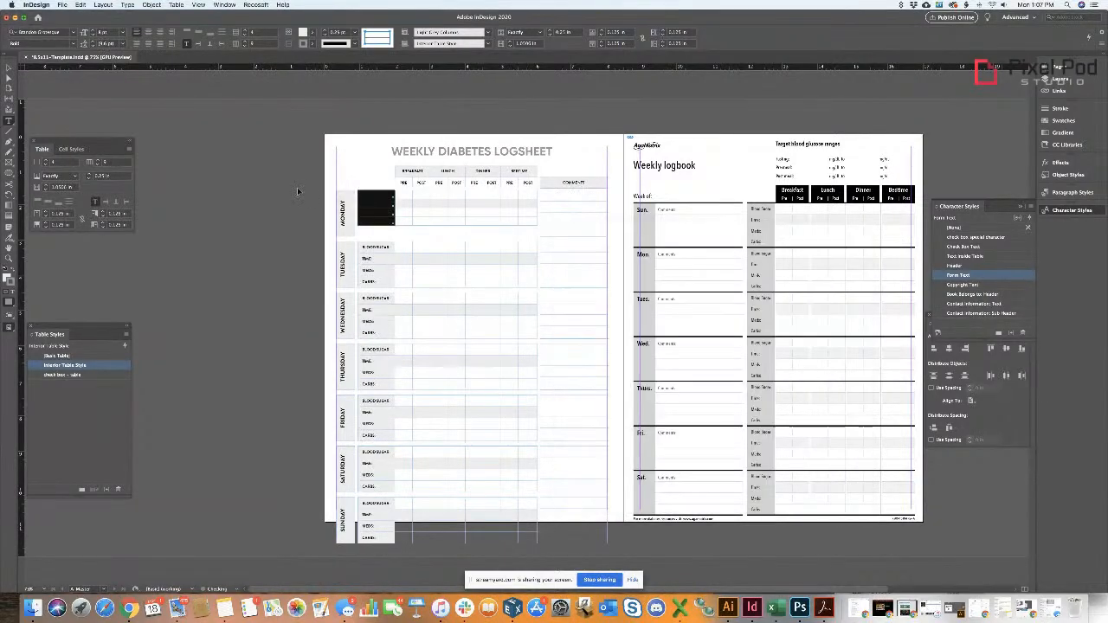
- Undo the last character style change on Monday's row labels
{"action": "left_click", "coordinate": [297, 191], "text": "super"}
{"action": "left_click_drag", "start_coordinate": [310, 169], "coordinate": [435, 221]}
{"action": "key", "text": "super+z"}
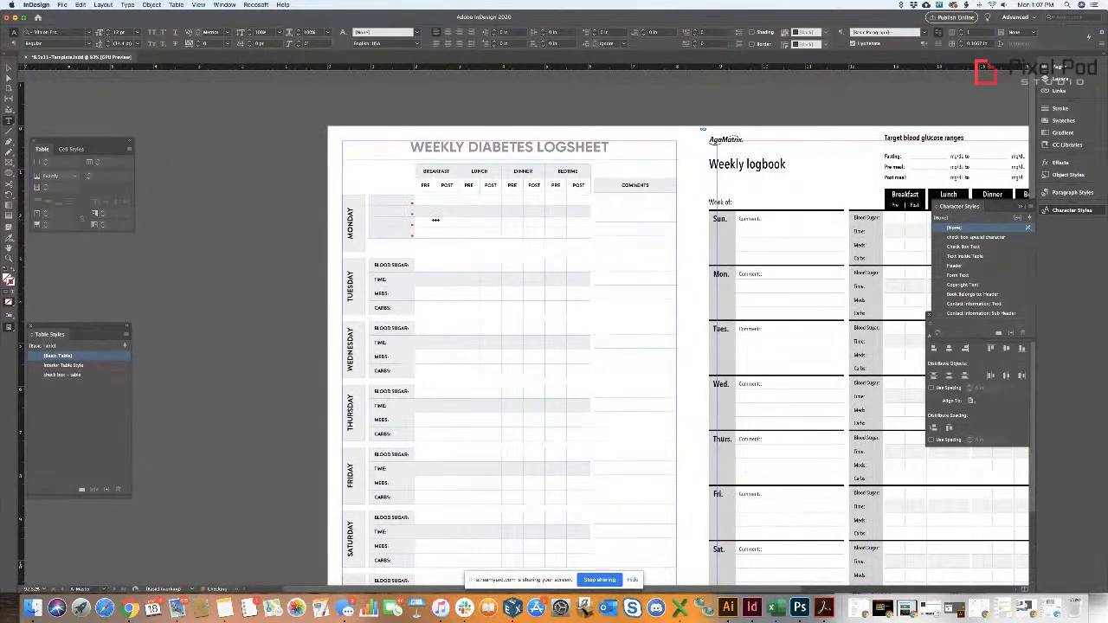
{"action": "key", "text": "super+z"}
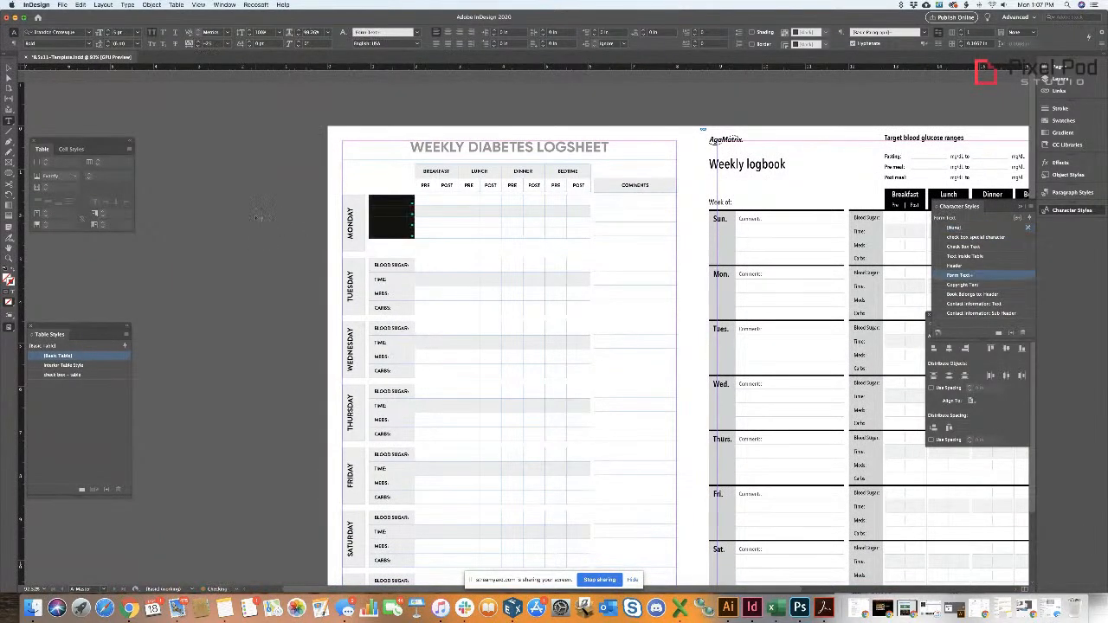
{"action": "left_click", "coordinate": [257, 220]}
- Stretch the Monday table's frame slightly downward and fit it back to its content
{"action": "key", "text": "v"}
{"action": "left_click", "coordinate": [379, 230]}
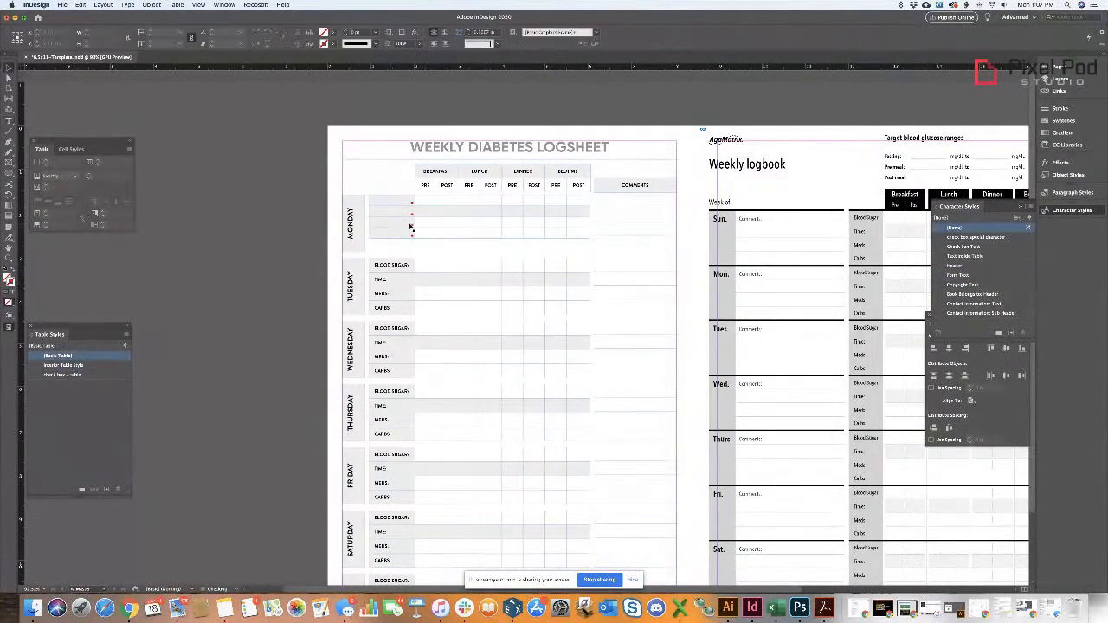
{"action": "left_click_drag", "start_coordinate": [479, 238], "coordinate": [479, 246]}
{"action": "left_click", "coordinate": [479, 246]}
{"action": "double_click", "coordinate": [590, 244]}
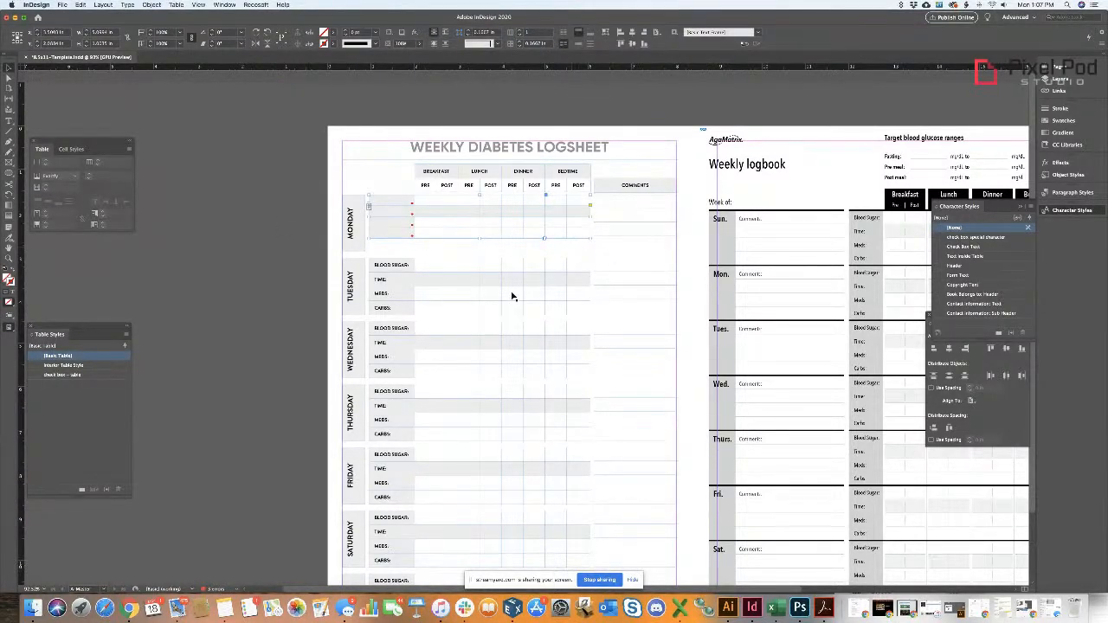
- Move the TUESDAY to SUNDAY labels onto the pasteboard beside the page and delete the tables and comment blocks of those six days
{"action": "left_click_drag", "start_coordinate": [320, 291], "coordinate": [652, 578]}
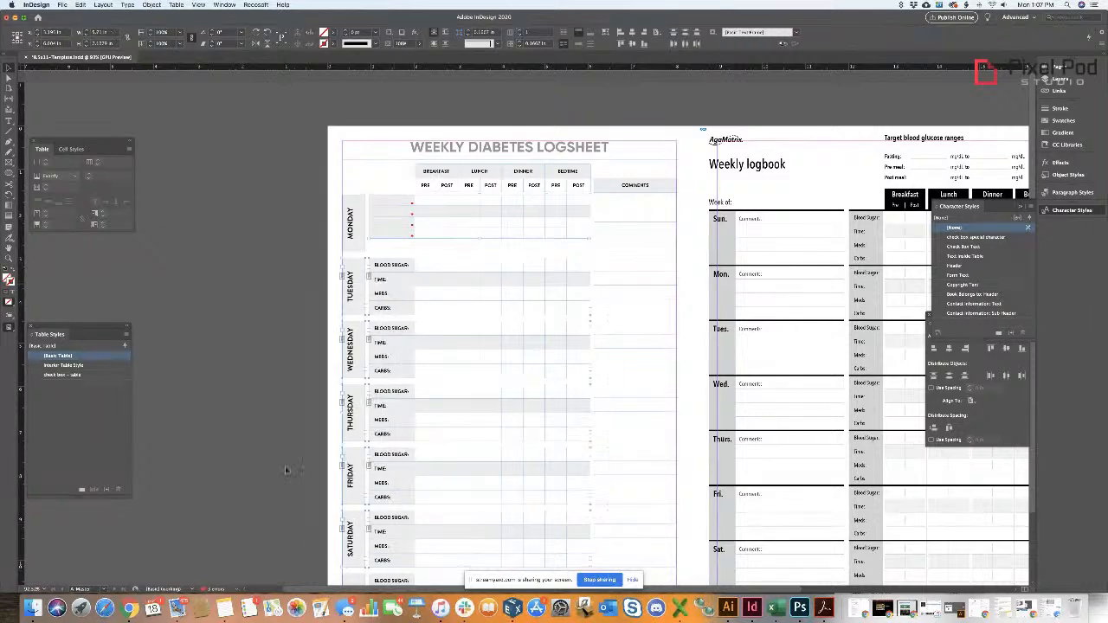
{"action": "key", "text": "super+minus"}
{"action": "left_click_drag", "start_coordinate": [322, 257], "coordinate": [353, 528]}
{"action": "left_click_drag", "start_coordinate": [351, 276], "coordinate": [269, 275]}
{"action": "left_click_drag", "start_coordinate": [346, 257], "coordinate": [628, 563]}
{"action": "key", "text": "Delete"}
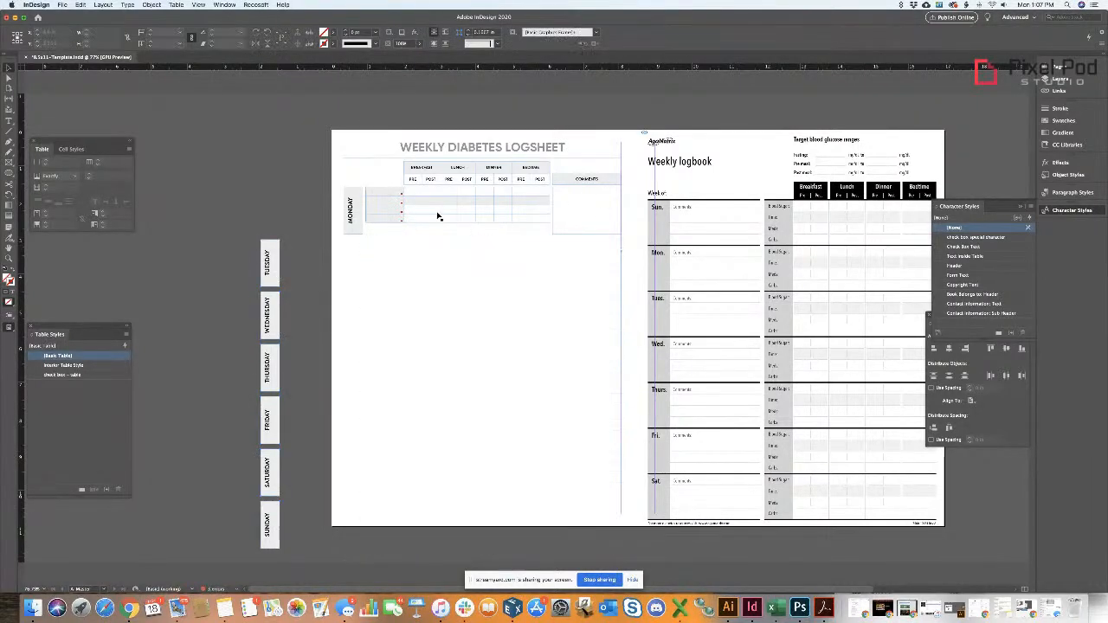
- Select all rows of Monday's comments table and set their row height mode to Exactly
{"action": "left_click", "coordinate": [592, 216]}
{"action": "left_click", "coordinate": [604, 264]}
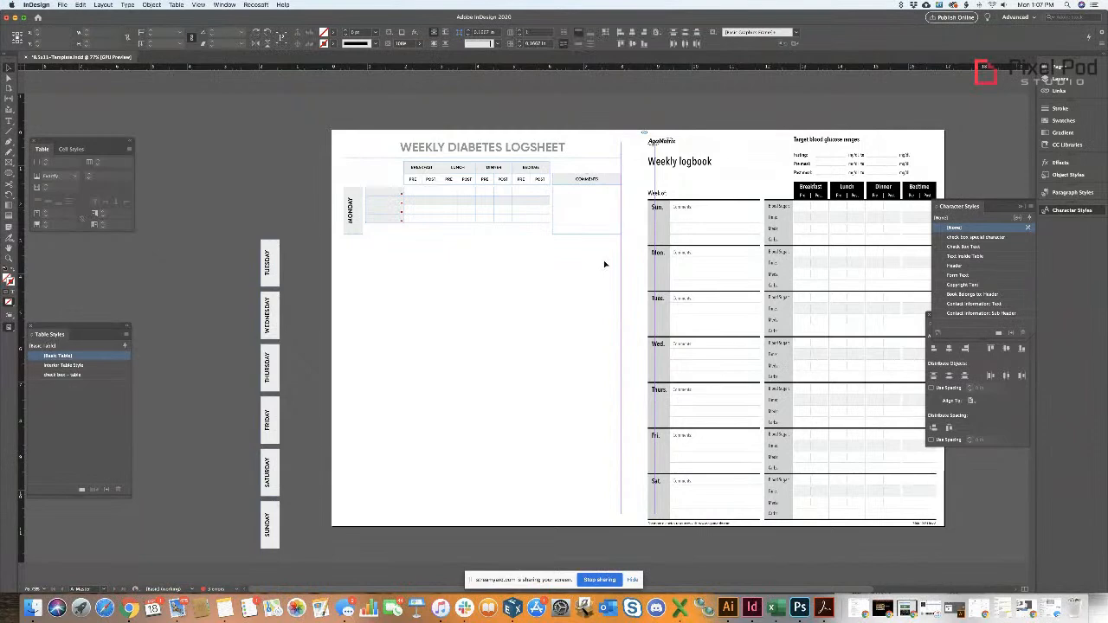
{"action": "left_click", "coordinate": [597, 228]}
{"action": "key", "text": "Escape"}
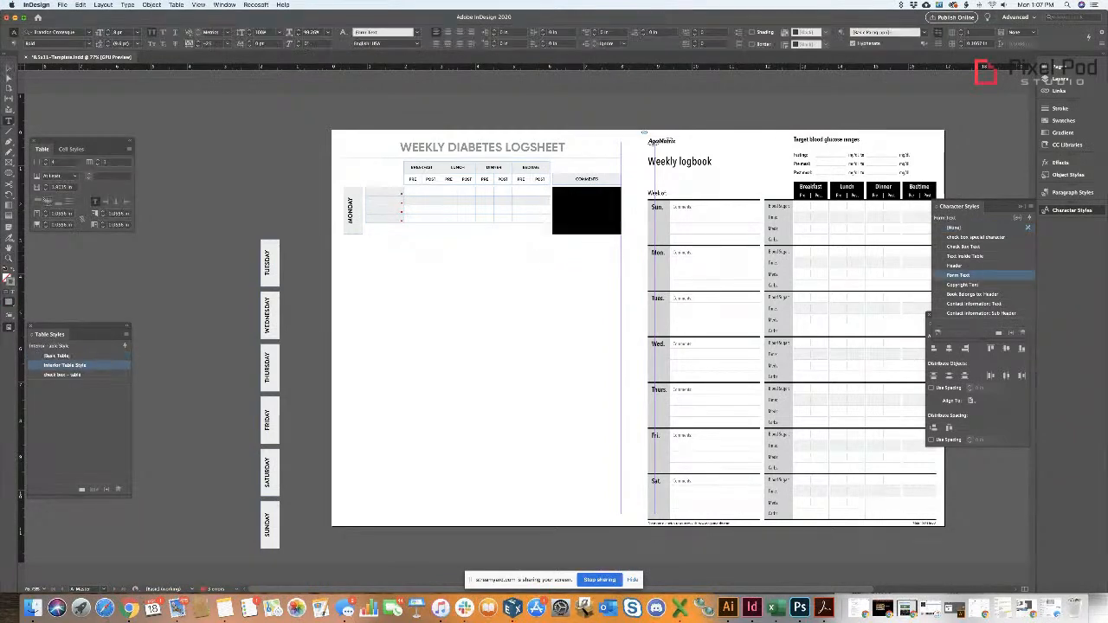
{"action": "left_click", "coordinate": [47, 191]}
{"action": "left_click", "coordinate": [46, 185]}
{"action": "left_click", "coordinate": [59, 175]}
{"action": "left_click", "coordinate": [53, 188]}
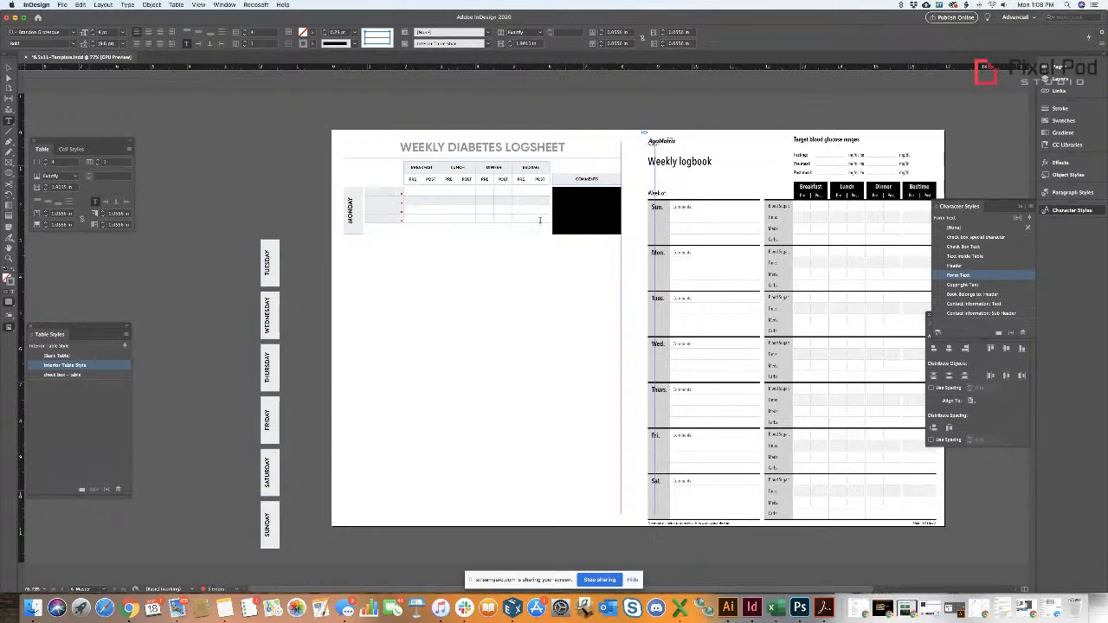
- Check the row height of the Monday table, try shortening the MONDAY label's frame, and undo the resize
{"action": "left_click_drag", "start_coordinate": [539, 220], "coordinate": [413, 222]}
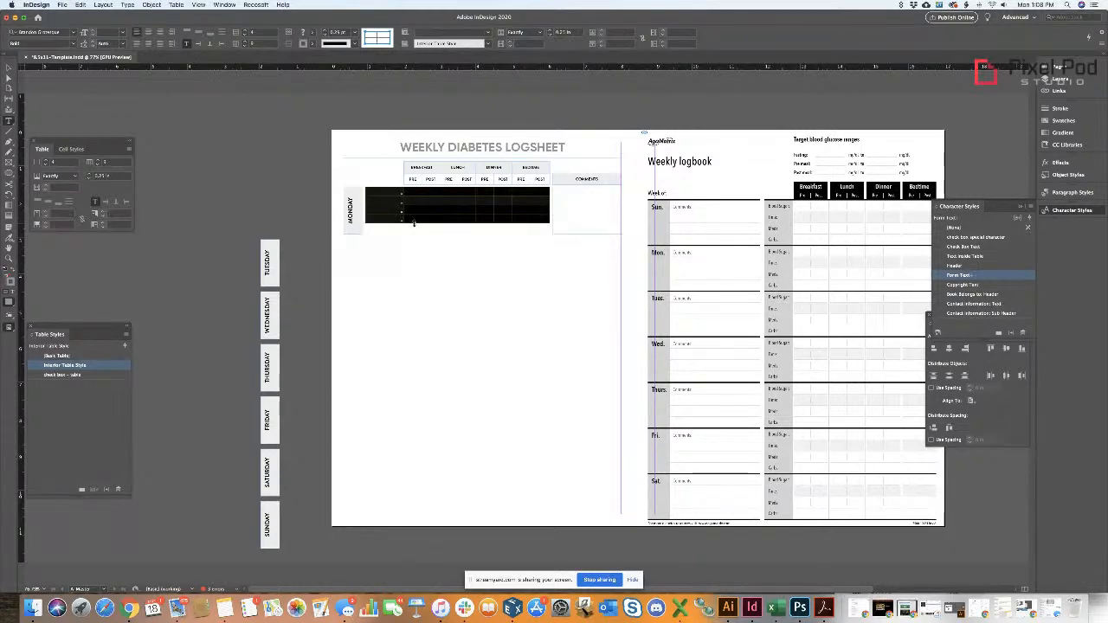
{"action": "key", "text": "Escape"}
{"action": "left_click", "coordinate": [354, 228]}
{"action": "left_click_drag", "start_coordinate": [353, 234], "coordinate": [353, 225]}
{"action": "key", "text": "super+z"}
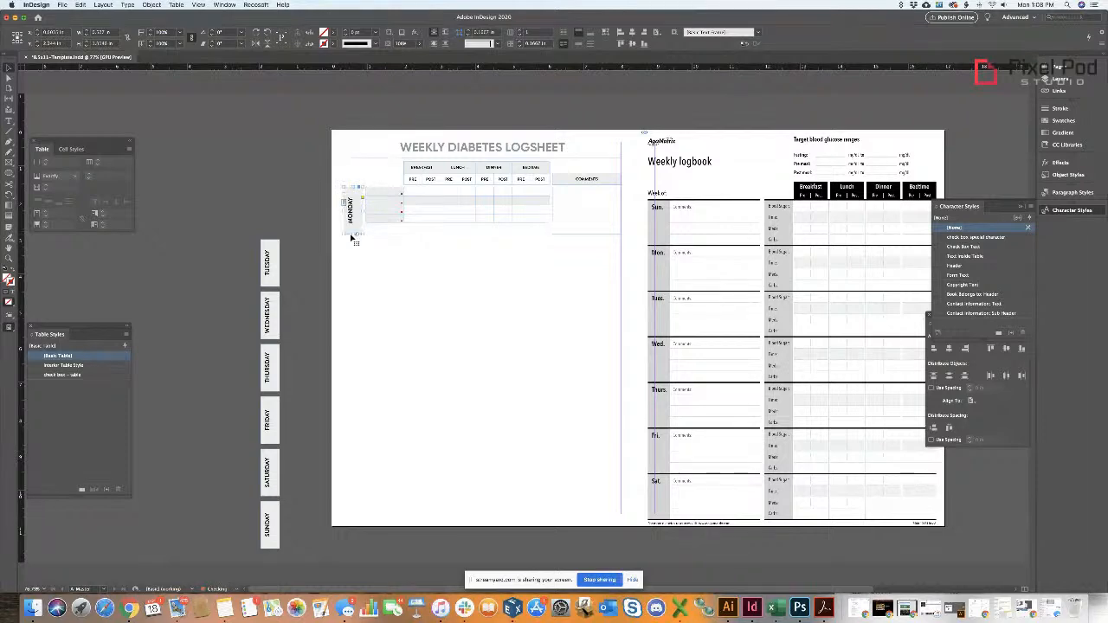
- Shorten the MONDAY label's table cell so its lower edge lines up with the bottom of the Monday table
{"action": "key", "text": "t"}
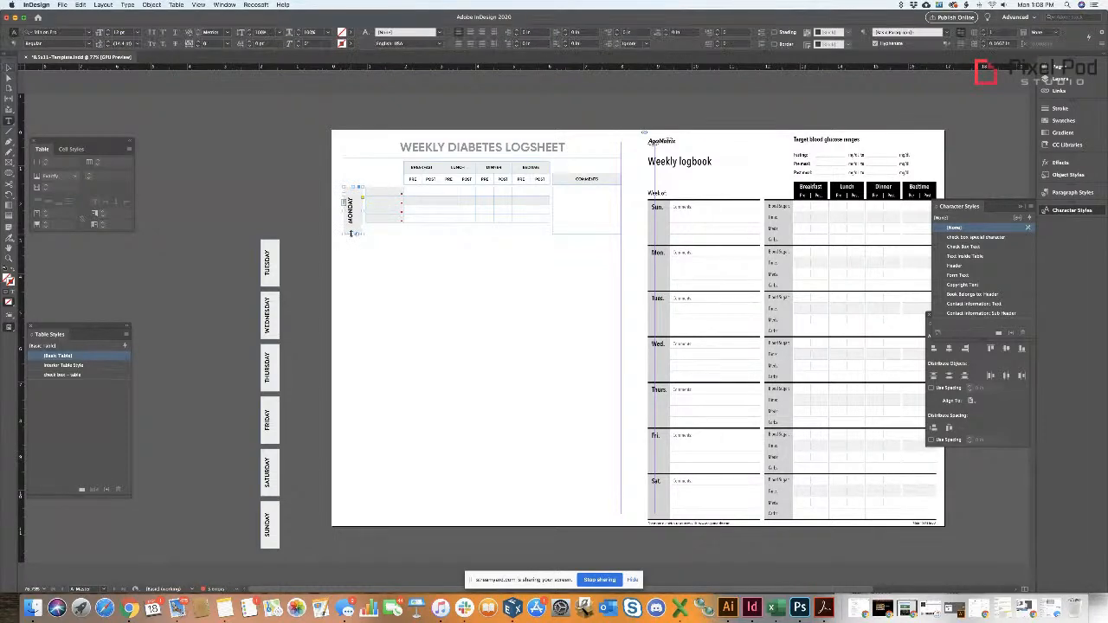
{"action": "left_click_drag", "start_coordinate": [351, 223], "coordinate": [351, 222]}
{"action": "left_click", "coordinate": [468, 261], "text": "super"}
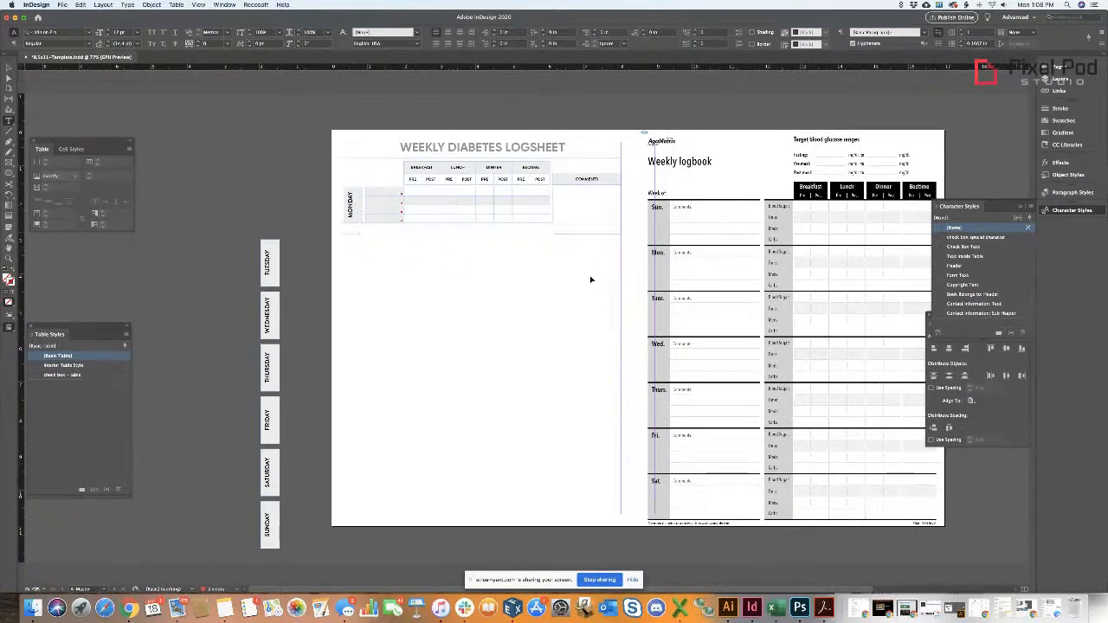
- Clear the overset text from Monday's row-label cells and enter the sample text DAFD in the first one
{"action": "key", "text": "Escape"}
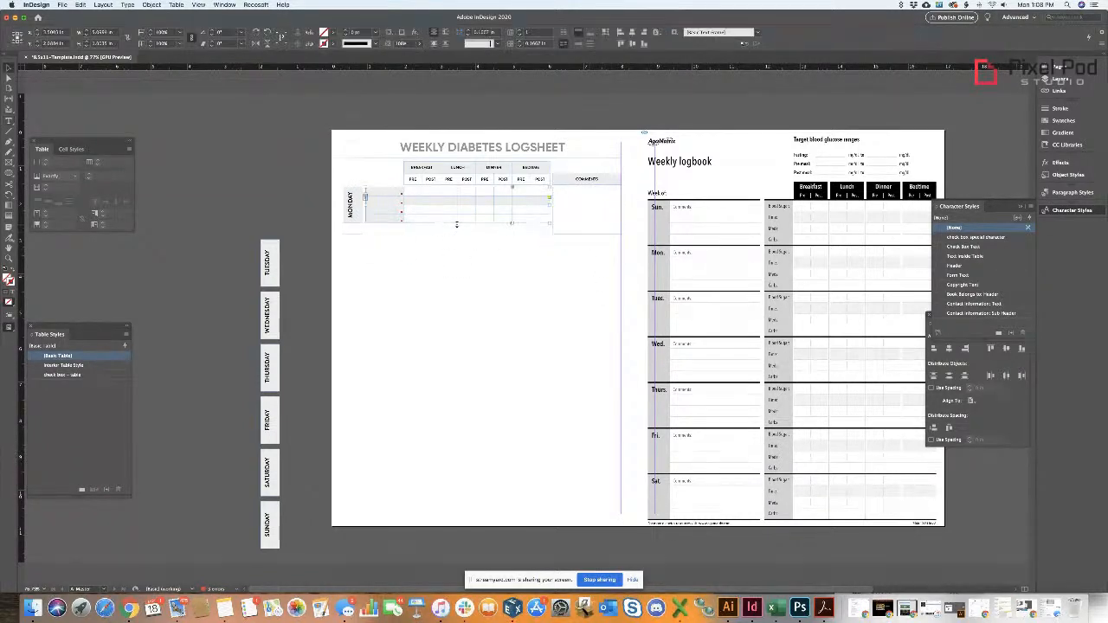
{"action": "double_click", "coordinate": [396, 218]}
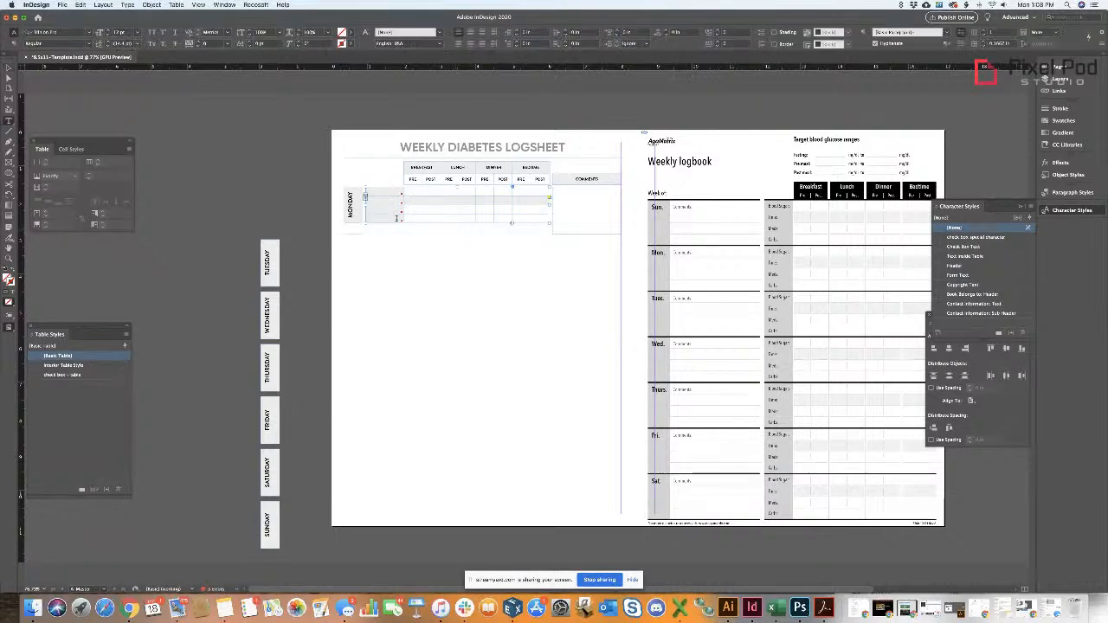
{"action": "left_click_drag", "start_coordinate": [396, 218], "coordinate": [394, 196]}
{"action": "left_click", "coordinate": [417, 297], "text": "super"}
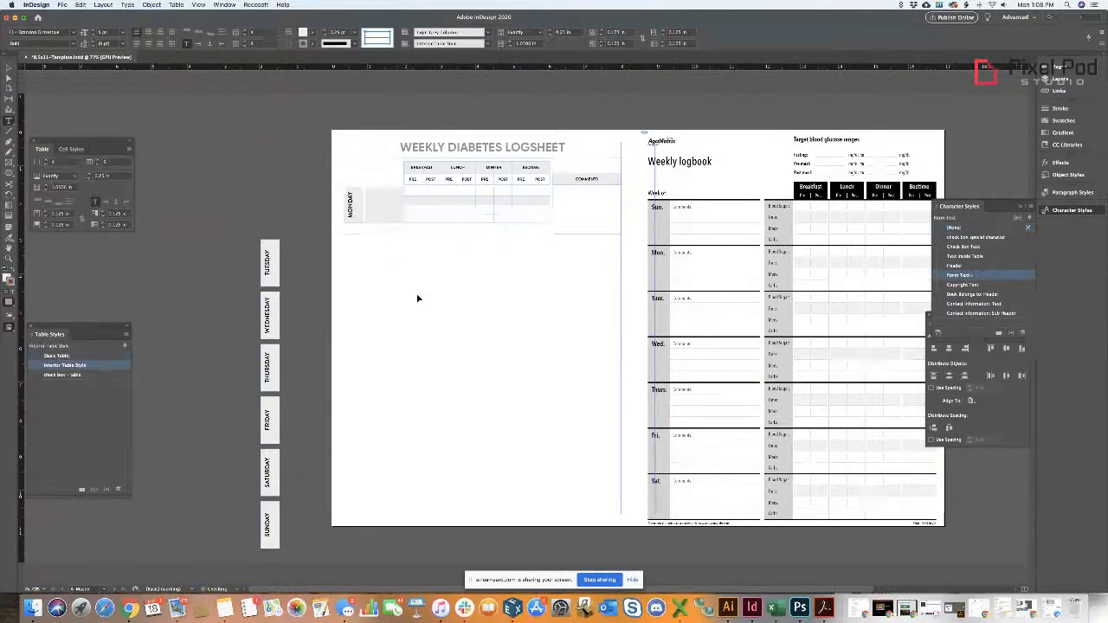
{"action": "left_click", "coordinate": [380, 192]}
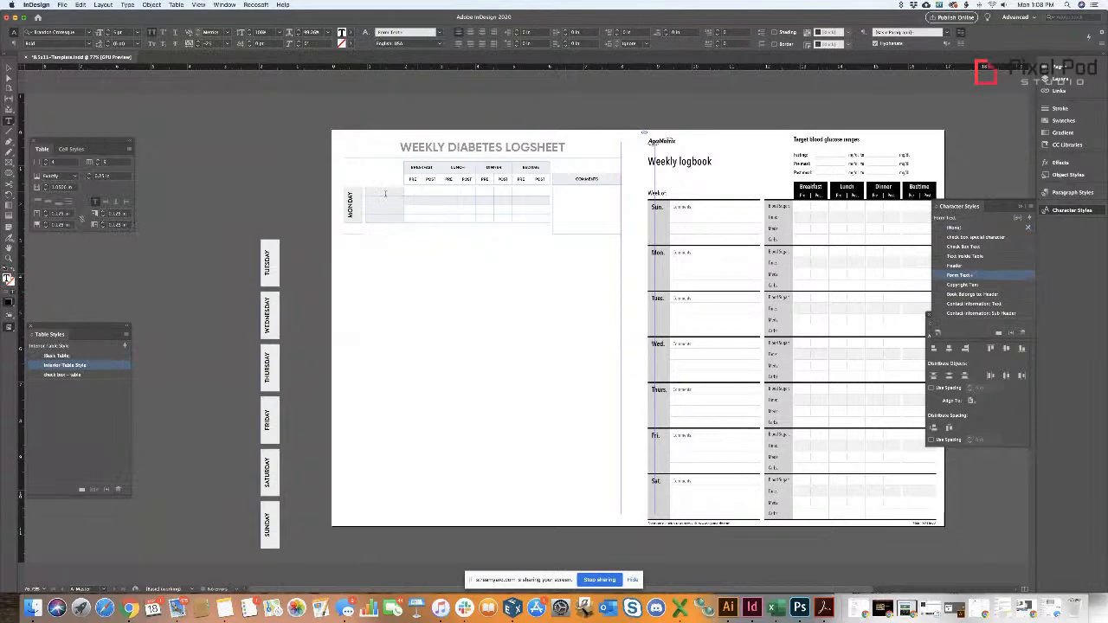
{"action": "left_click_drag", "start_coordinate": [384, 192], "coordinate": [382, 185]}
{"action": "left_click", "coordinate": [381, 190]}
{"action": "key", "text": "Escape"}
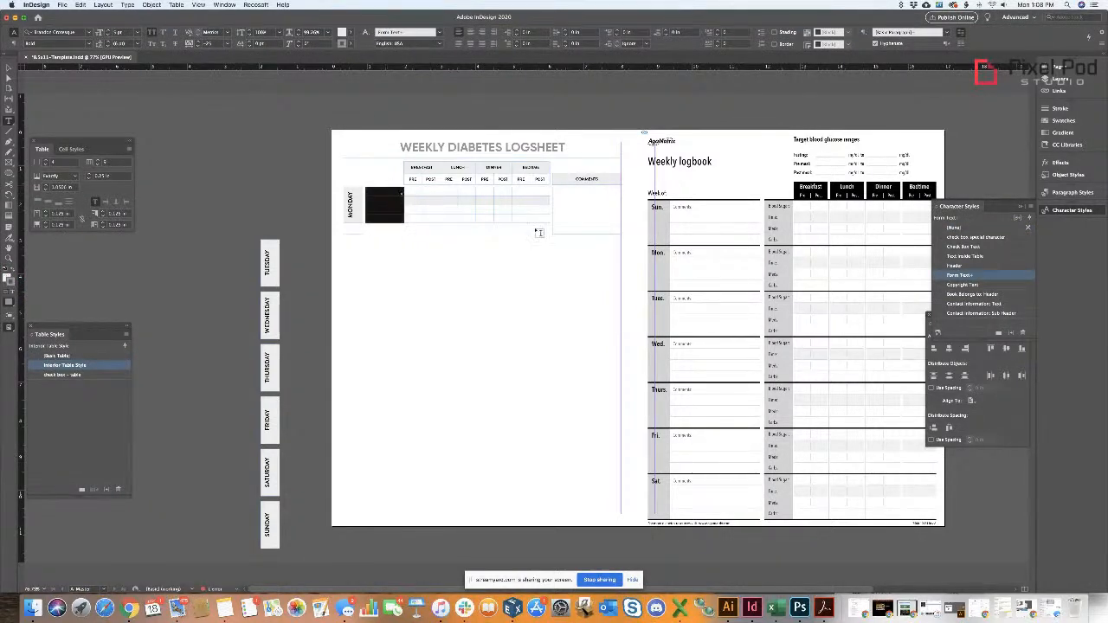
- Apply the Text Inside Table character style to Monday's row-label column and set that style's font size to 5 pt
{"action": "left_click", "coordinate": [1000, 255]}
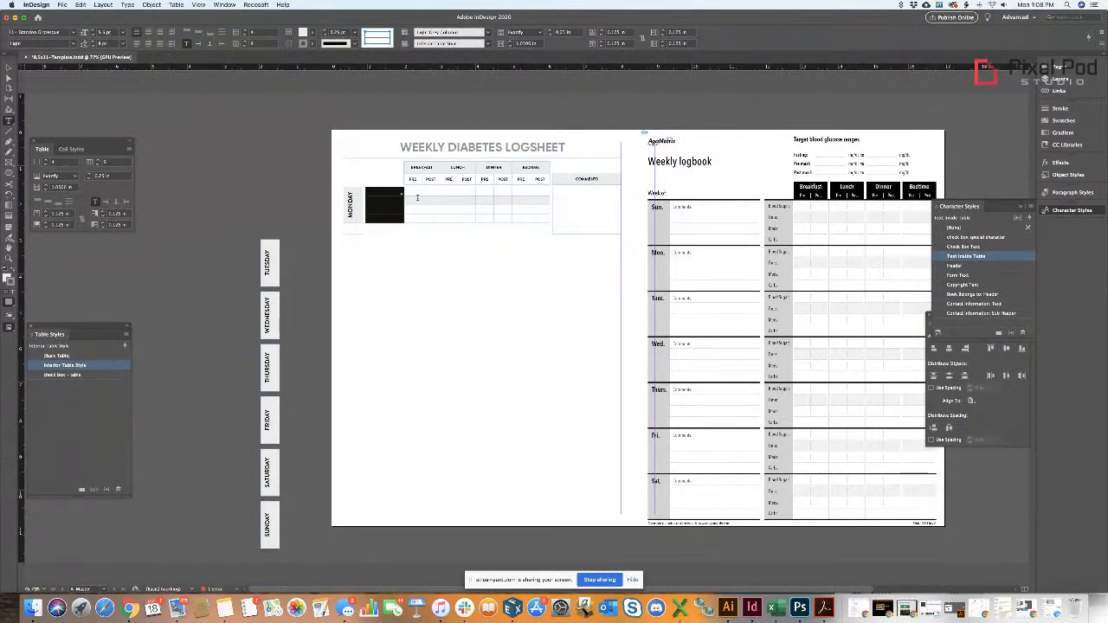
{"action": "double_click", "coordinate": [1000, 256]}
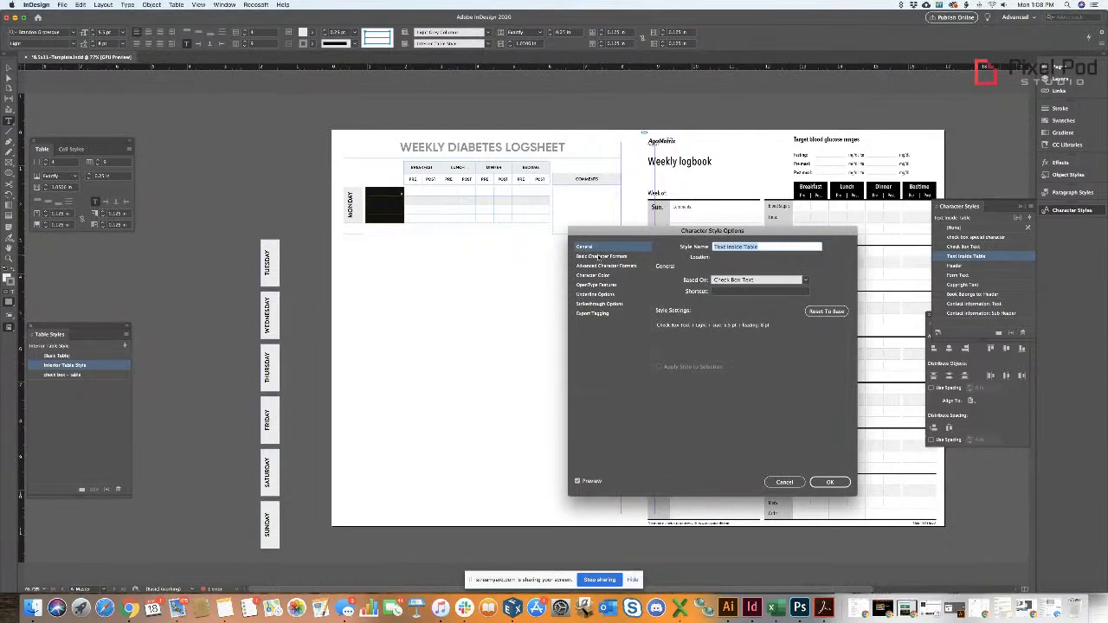
{"action": "left_click", "coordinate": [600, 256]}
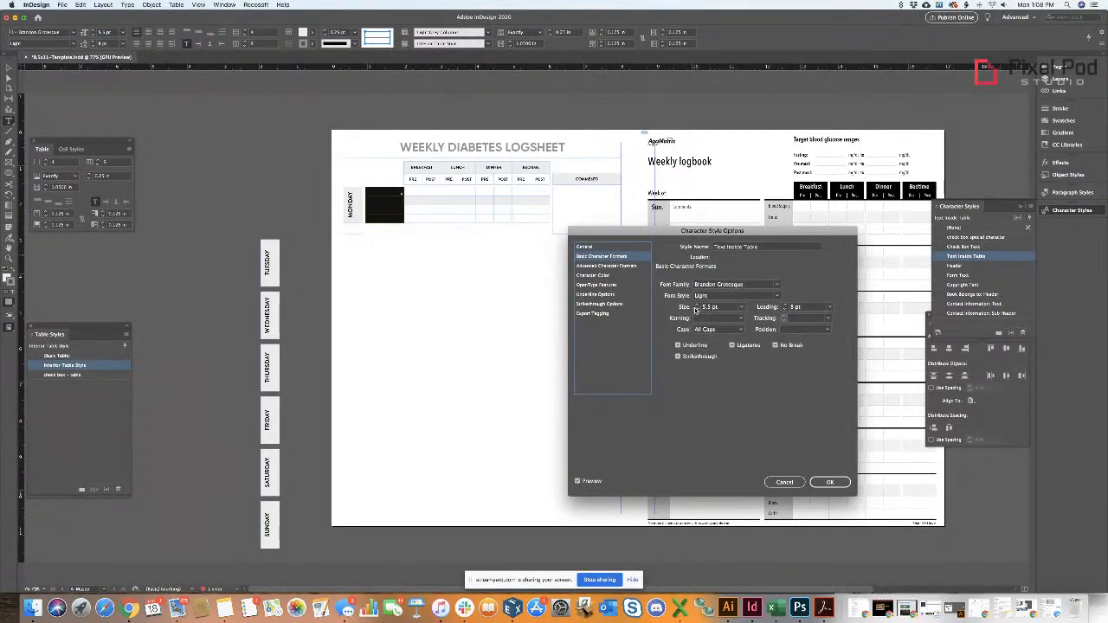
{"action": "left_click", "coordinate": [696, 310]}
{"action": "left_click", "coordinate": [843, 480]}
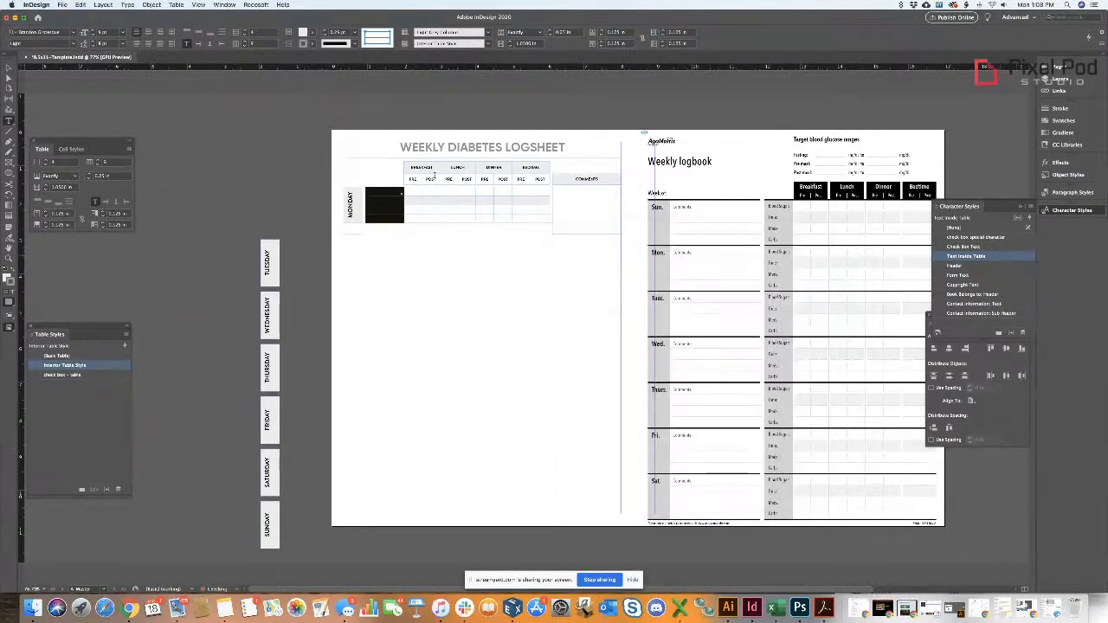
- Reset all cells of the Monday table to the [None] cell style and apply the Form Text character style to the DAFD sample text
{"action": "key", "text": "super+shift+a"}
{"action": "key", "text": "v"}
{"action": "left_click_drag", "start_coordinate": [392, 172], "coordinate": [509, 217]}
{"action": "double_click", "coordinate": [408, 211]}
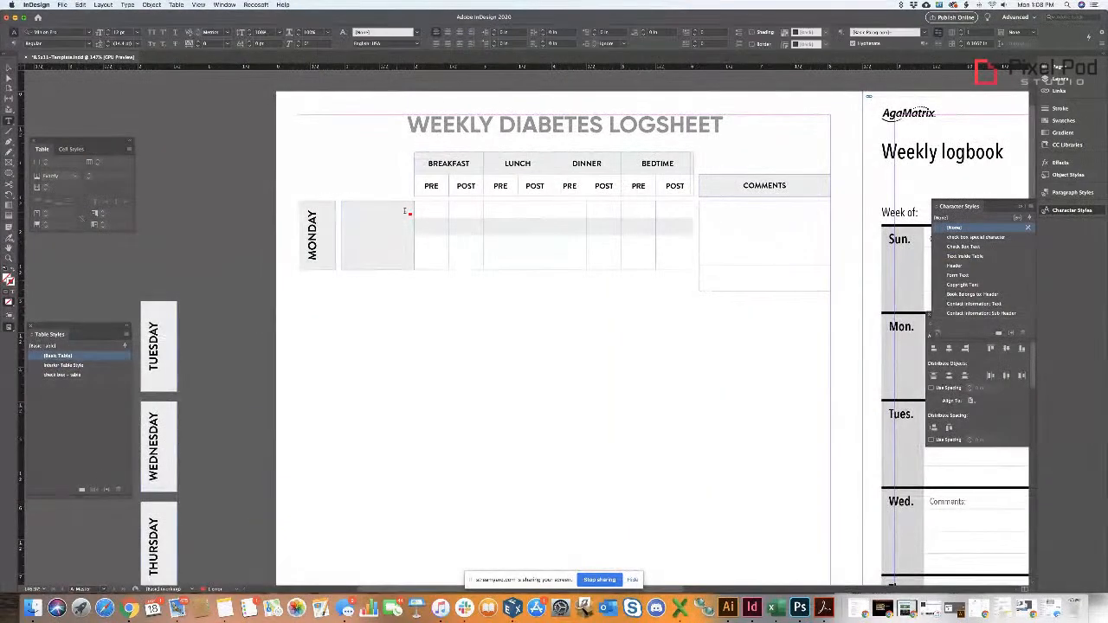
{"action": "key", "text": "Escape"}
{"action": "key", "text": "super+shift+a"}
{"action": "key", "text": "v"}
{"action": "key", "text": "i"}
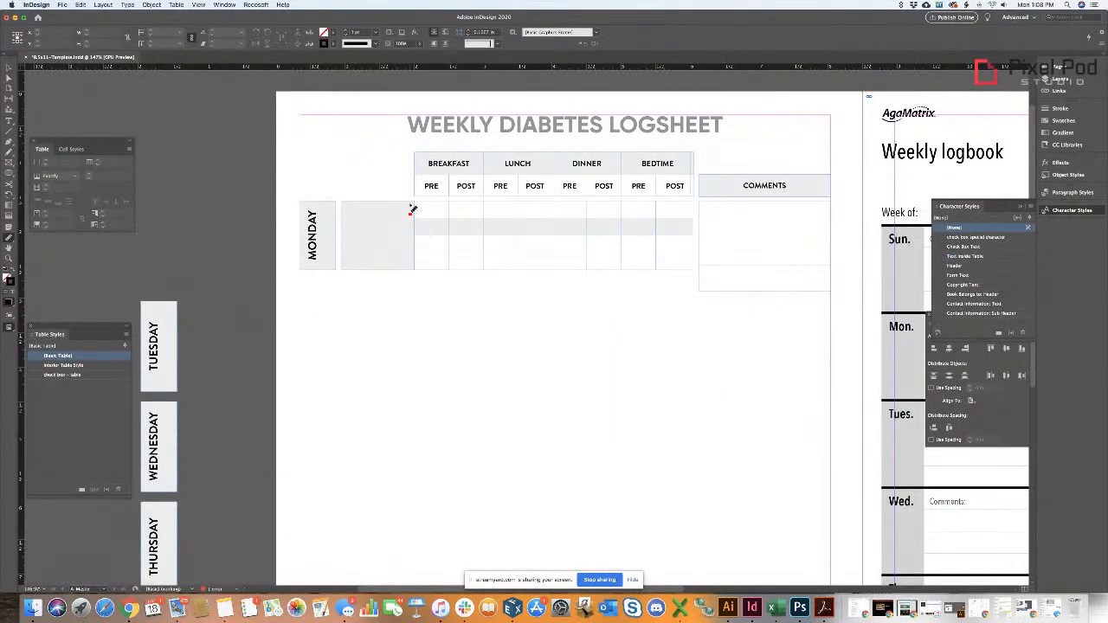
{"action": "key", "text": "t"}
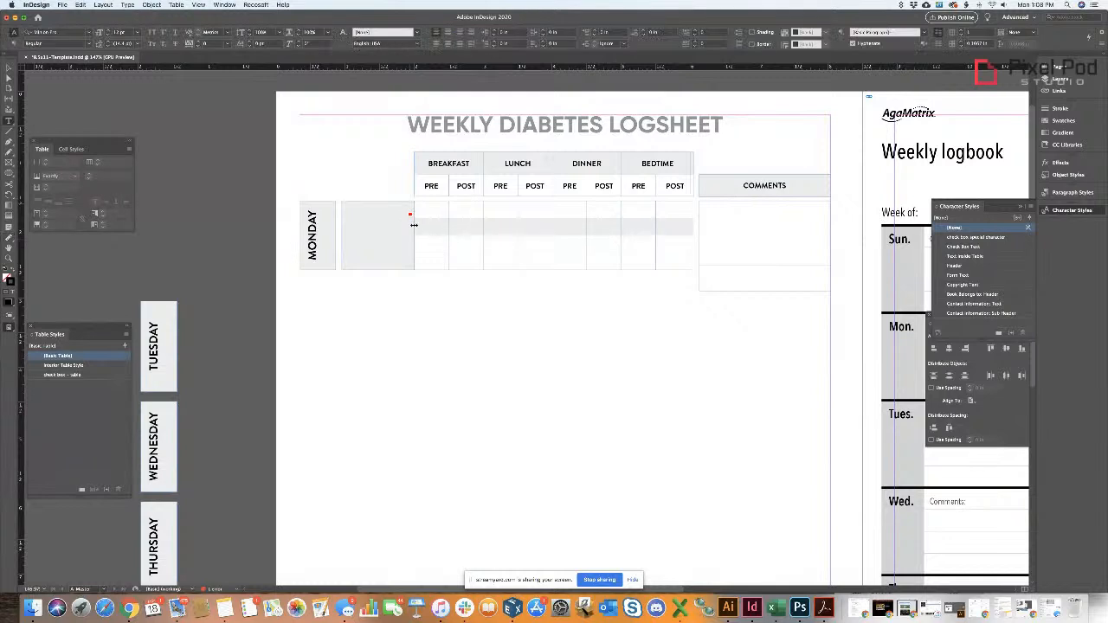
{"action": "left_click_drag", "start_coordinate": [407, 210], "coordinate": [353, 193]}
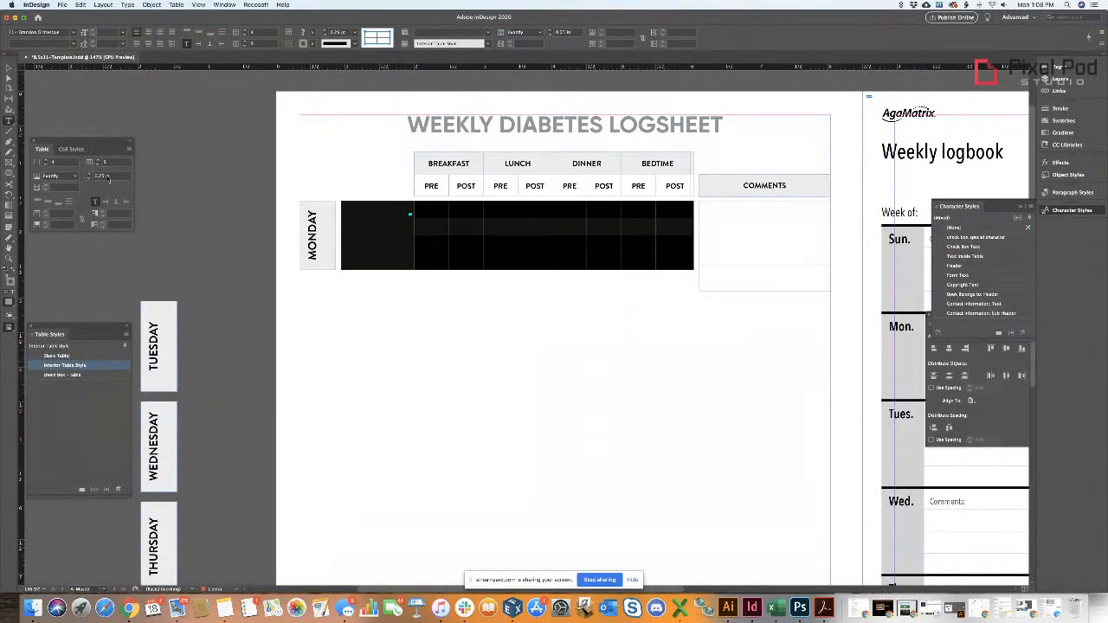
{"action": "left_click", "coordinate": [69, 149]}
{"action": "left_click", "coordinate": [71, 174]}
{"action": "key", "text": "Escape"}
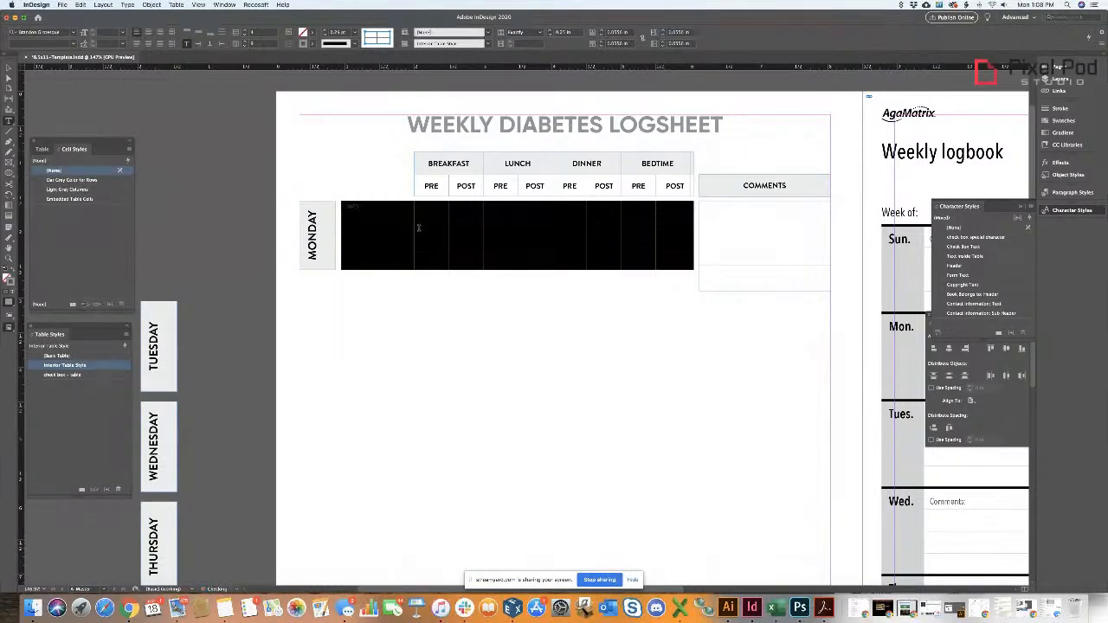
{"action": "double_click", "coordinate": [351, 206]}
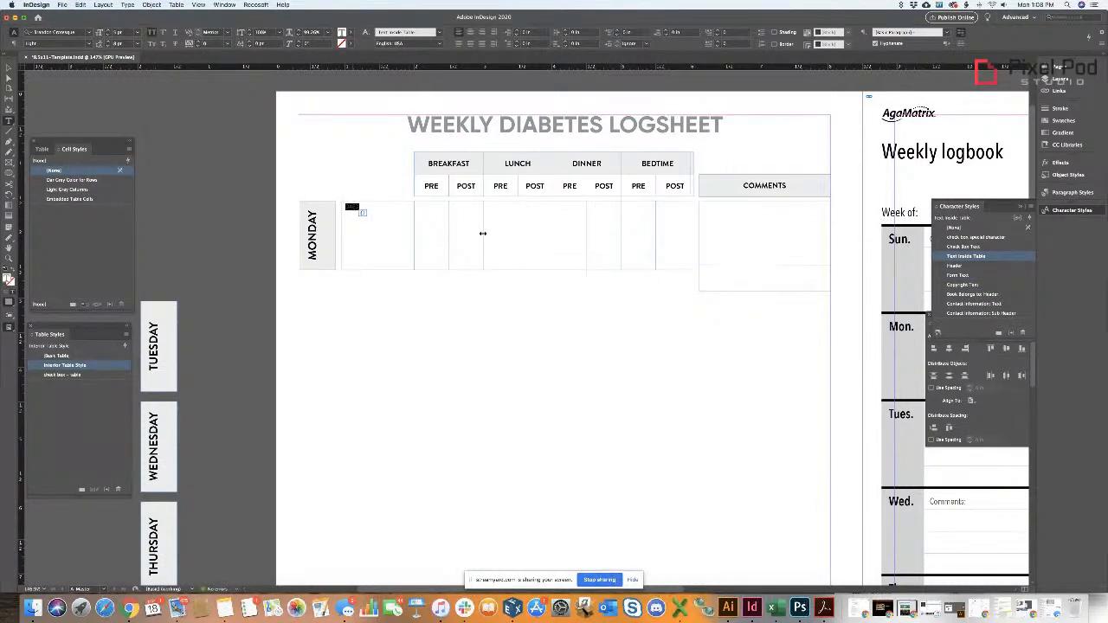
{"action": "left_click", "coordinate": [969, 277]}
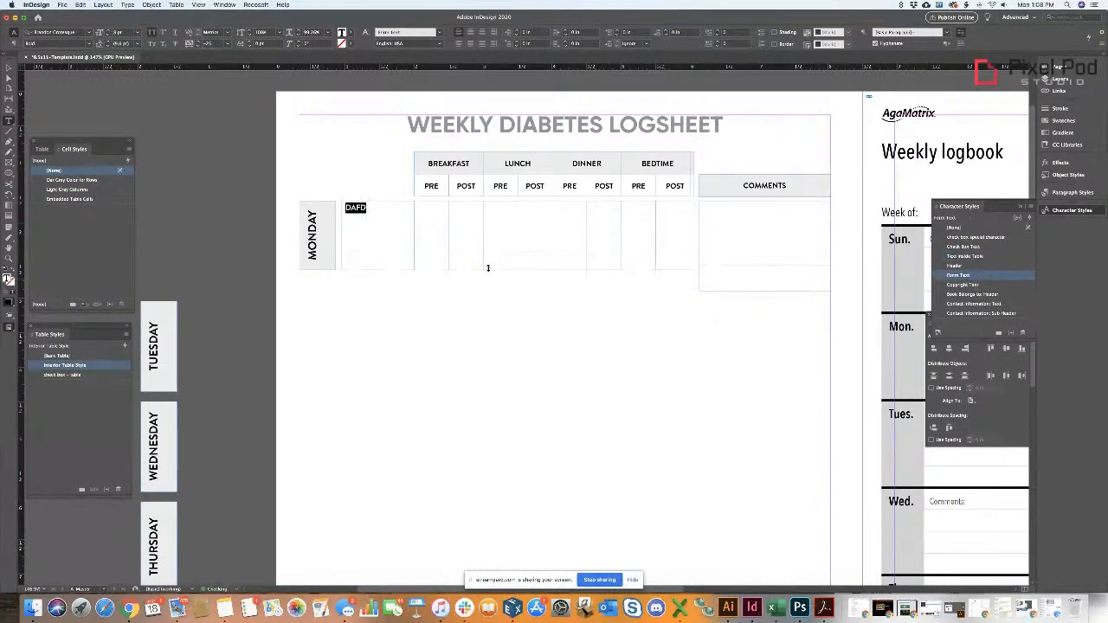
- Set the row height of all rows in Monday's comments table to exactly 0.25 in
{"action": "scroll", "coordinate": [488, 267], "scroll_direction": "right", "scroll_amount": 5}
{"action": "key", "text": "super+minus"}
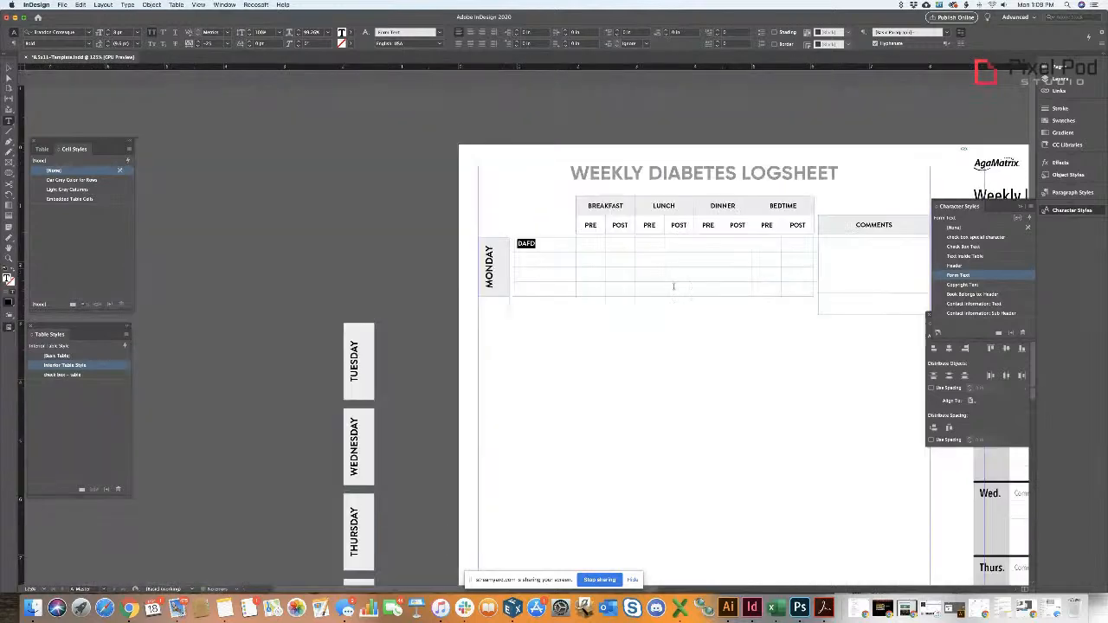
{"action": "scroll", "coordinate": [747, 261], "scroll_direction": "right", "scroll_amount": 2}
{"action": "left_click_drag", "start_coordinate": [699, 289], "coordinate": [699, 258]}
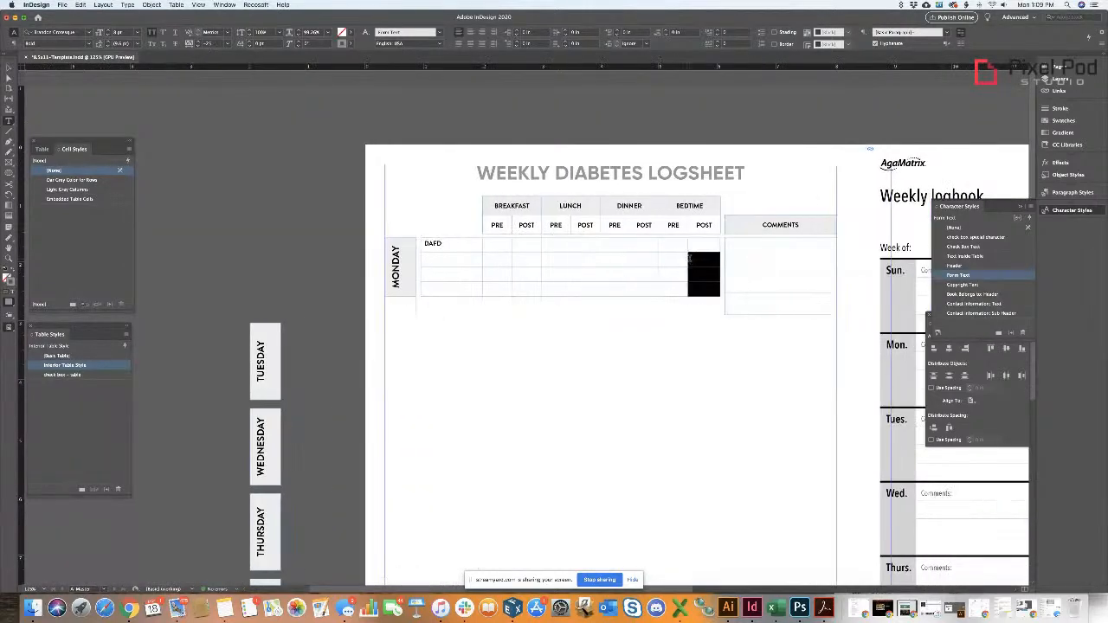
{"action": "left_click", "coordinate": [40, 149]}
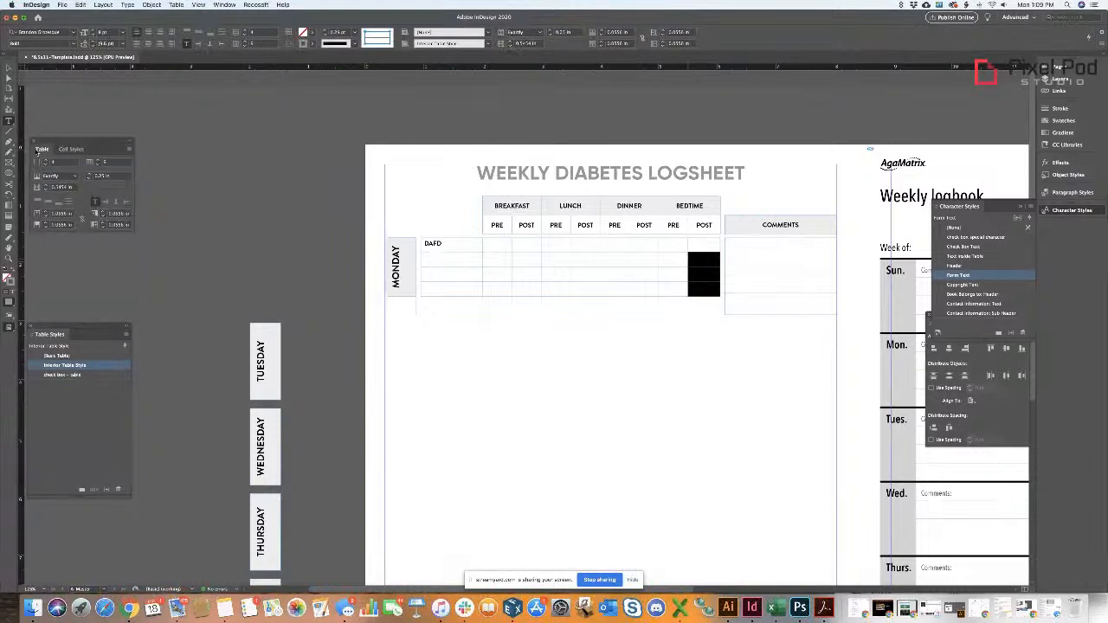
{"action": "left_click_drag", "start_coordinate": [725, 300], "coordinate": [753, 243]}
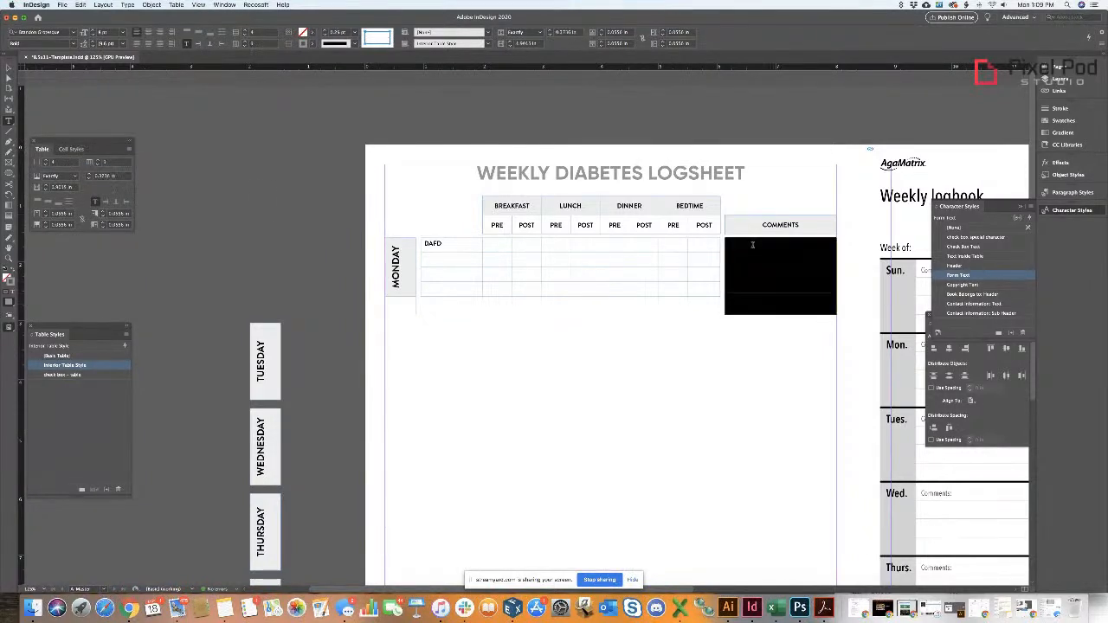
{"action": "left_click", "coordinate": [116, 178]}
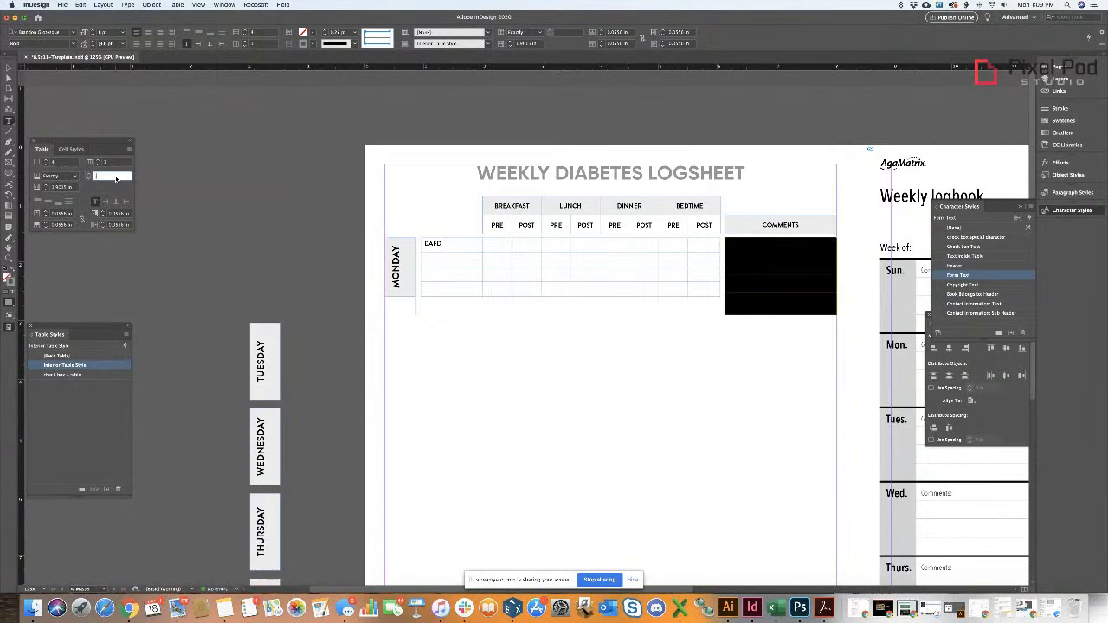
{"action": "type", "text": ".25"}
{"action": "key", "text": "Return"}
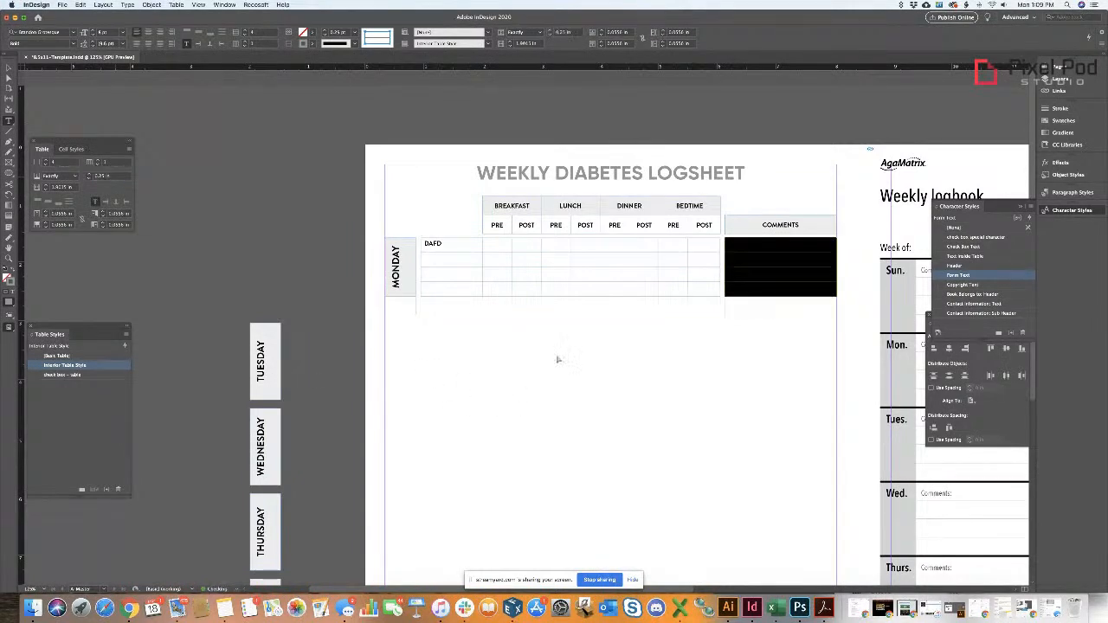
- Replace the sample text in Monday's first row-label cell with BLOOD SUGAR
{"action": "left_click", "coordinate": [558, 359], "text": "super"}
{"action": "key", "text": "v"}
{"action": "key", "text": "z"}
{"action": "left_click_drag", "start_coordinate": [638, 367], "coordinate": [445, 358]}
{"action": "key", "text": "t"}
{"action": "double_click", "coordinate": [293, 220]}
{"action": "type", "text": "BLOOD SUGAR"}
- Copy the BLOOD SUGAR label into the three row-label cells below it
{"action": "left_click", "coordinate": [290, 234]}
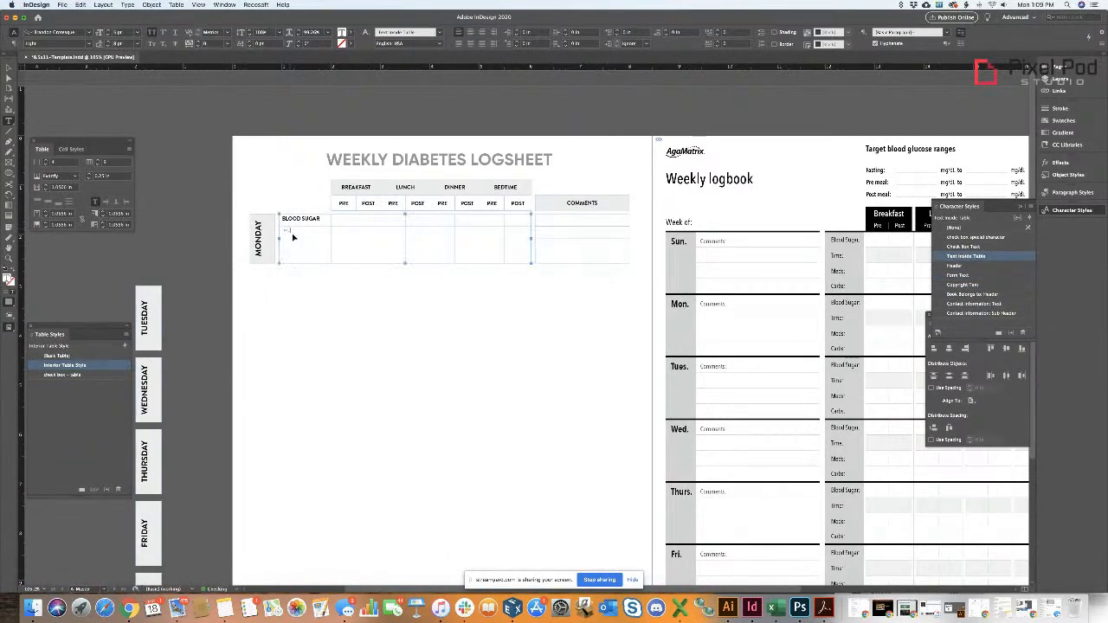
{"action": "left_click_drag", "start_coordinate": [281, 219], "coordinate": [322, 223]}
{"action": "key", "text": "ctrl+c"}
{"action": "left_click", "coordinate": [299, 231]}
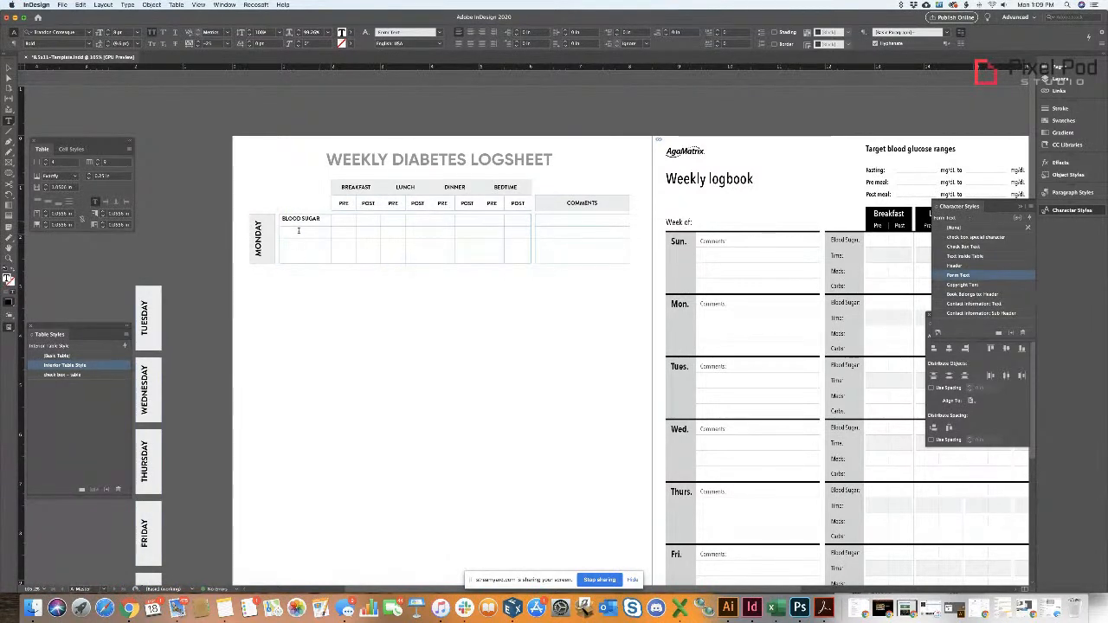
{"action": "key", "text": "ctrl+v"}
{"action": "left_click", "coordinate": [296, 245]}
{"action": "key", "text": "ctrl+v"}
{"action": "left_click", "coordinate": [300, 257]}
{"action": "key", "text": "super+v"}
- Change Monday's second row label to TIME: and add a colon after BLOOD SUGAR in the first row
{"action": "left_click_drag", "start_coordinate": [322, 231], "coordinate": [277, 233]}
{"action": "type", "text": "T"}
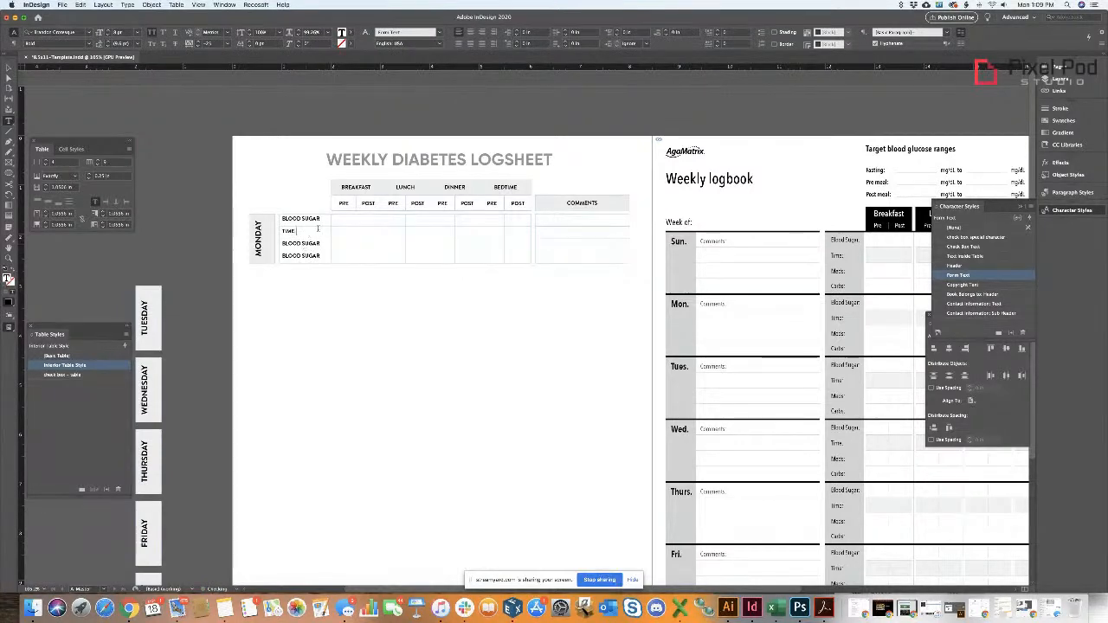
{"action": "left_click", "coordinate": [321, 219]}
{"action": "type", "text": ":"}
- Apply the Light Grey Columns cell style to the entry cells of Monday's TIME row, from Breakfast to Bedtime
{"action": "left_click_drag", "start_coordinate": [354, 232], "coordinate": [510, 232]}
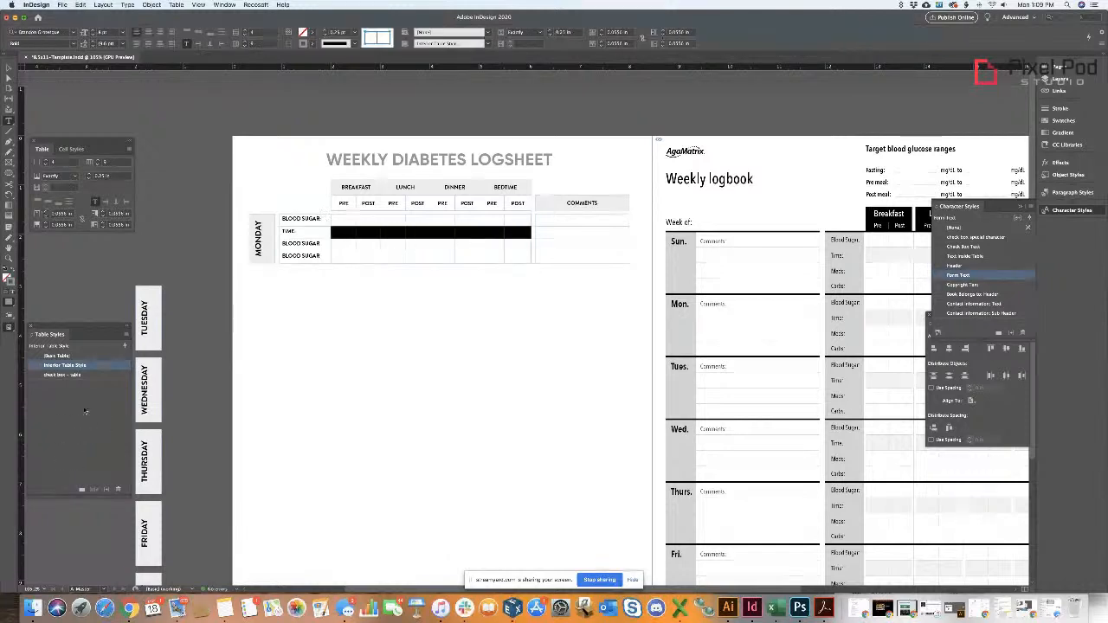
{"action": "left_click", "coordinate": [73, 149]}
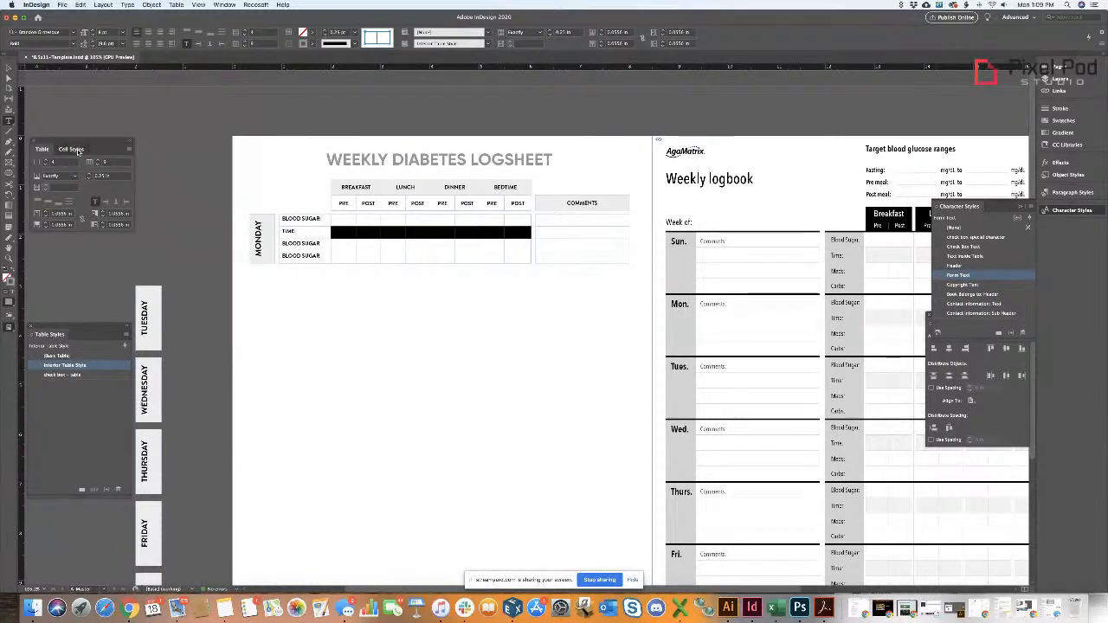
{"action": "left_click", "coordinate": [94, 189]}
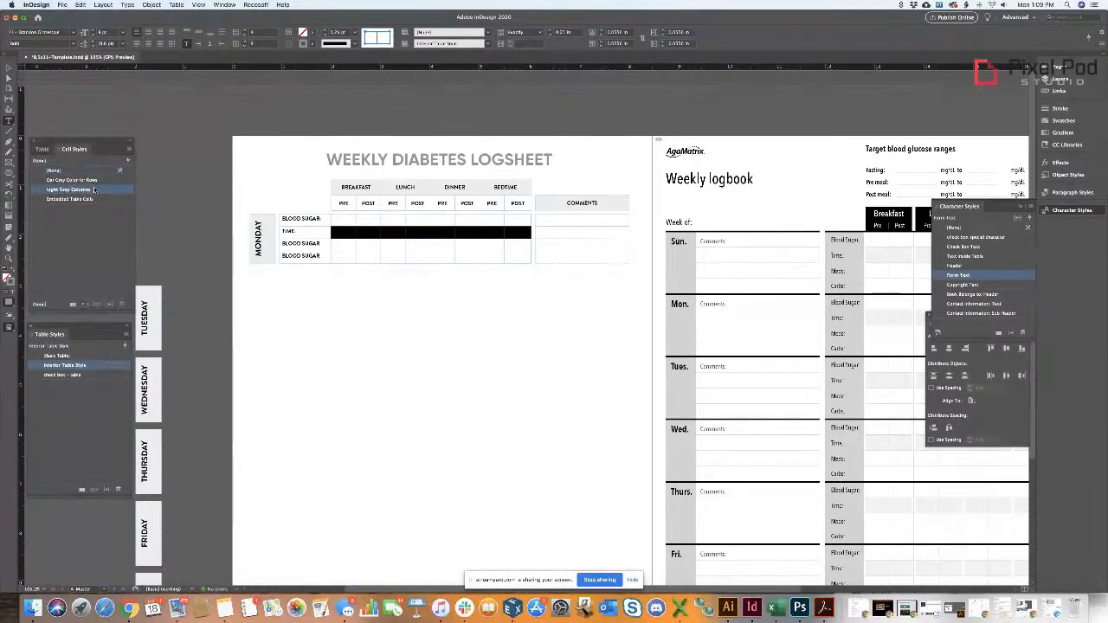
- Try the Light Grey Columns cell style on Monday's four row-label cells
{"action": "left_click", "coordinate": [394, 234]}
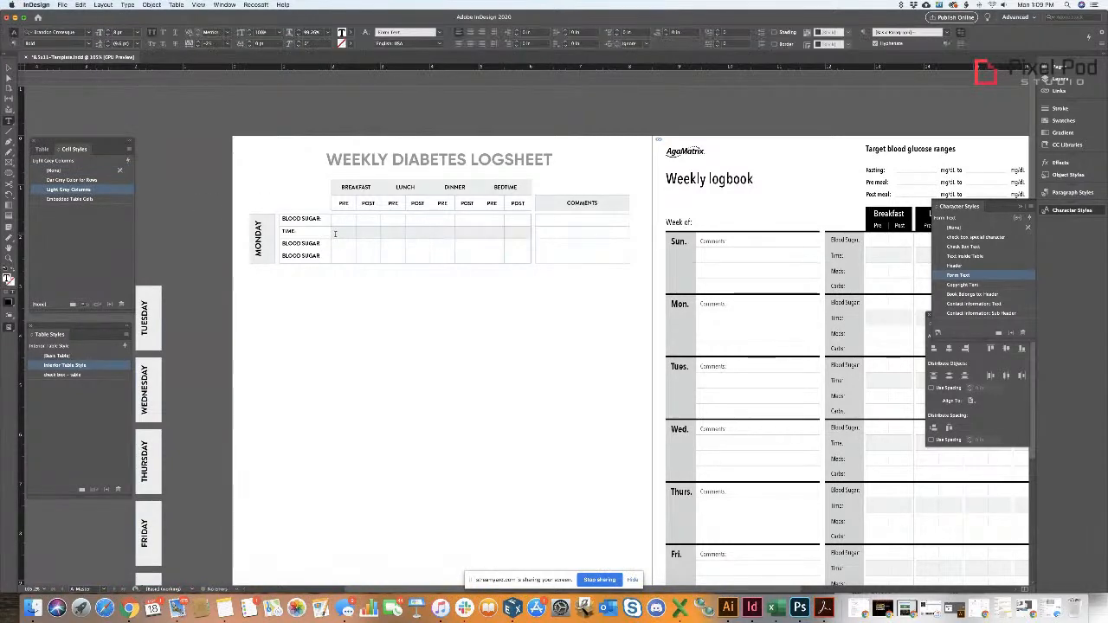
{"action": "left_click_drag", "start_coordinate": [325, 255], "coordinate": [304, 219]}
{"action": "left_click", "coordinate": [68, 190]}
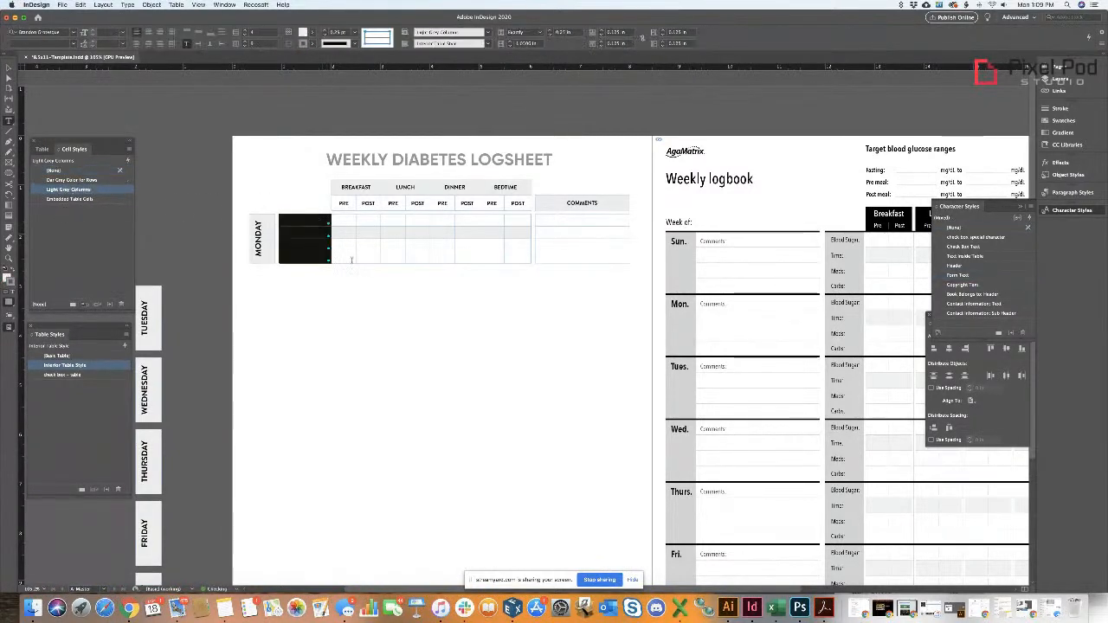
{"action": "left_click", "coordinate": [346, 264]}
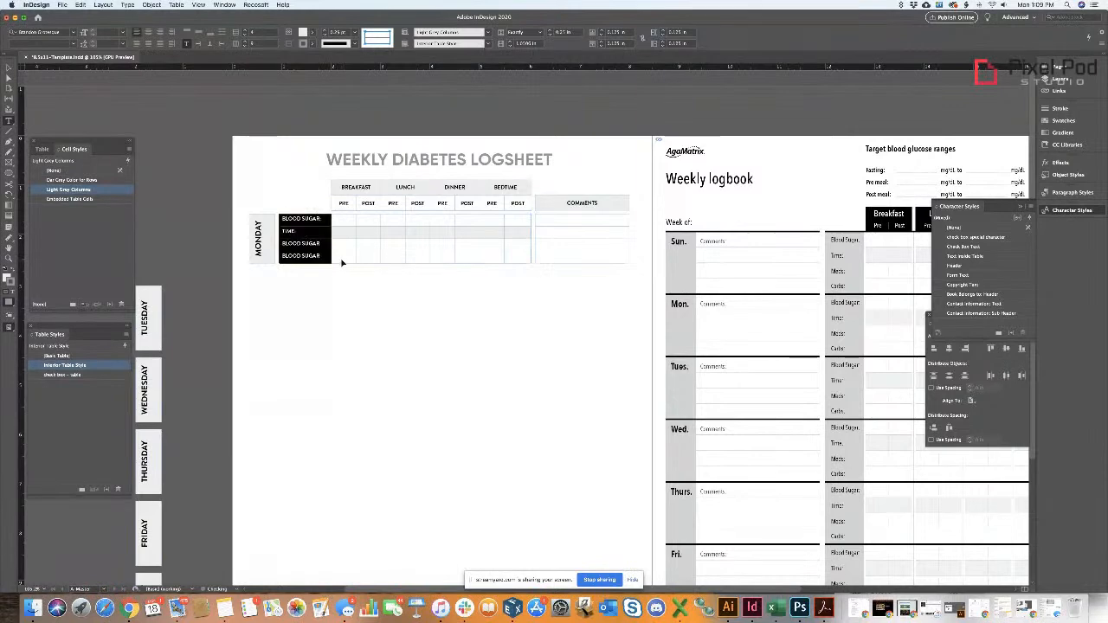
{"action": "left_click", "coordinate": [312, 323]}
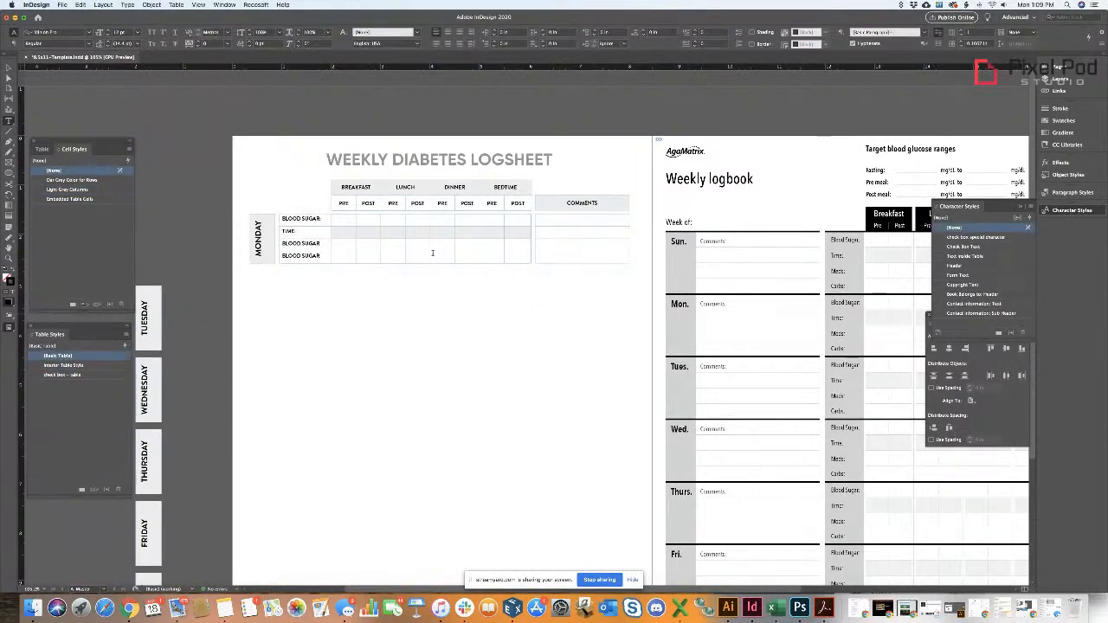
- Duplicate the whole Monday block, including day label, entry table and comments, and place the copy just below the original
{"action": "left_click", "coordinate": [470, 281]}
{"action": "left_click_drag", "start_coordinate": [290, 243], "coordinate": [602, 275]}
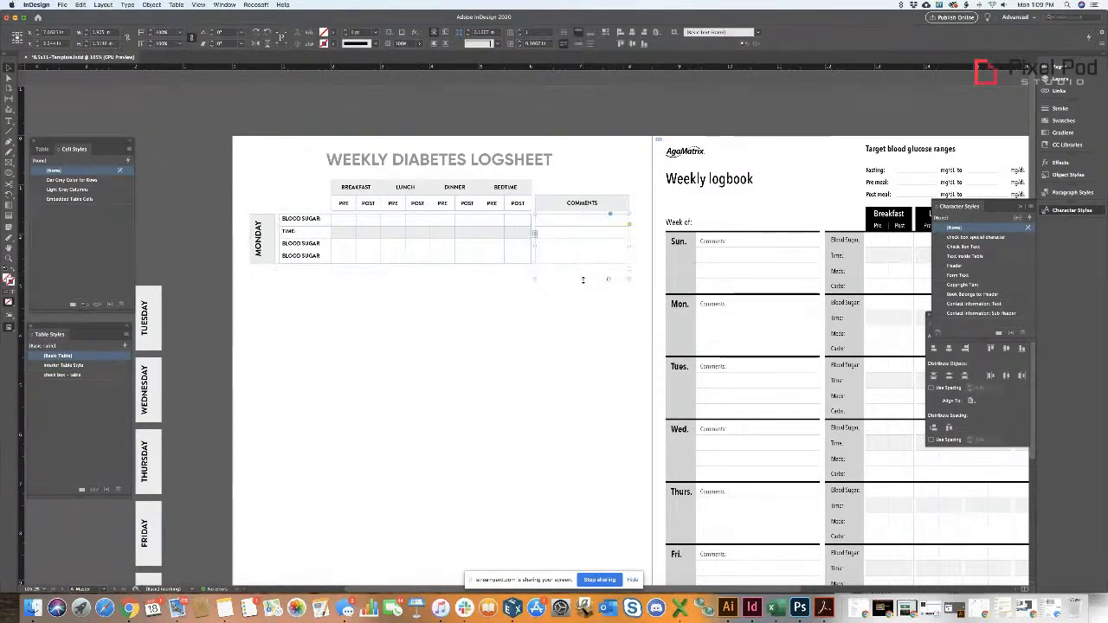
{"action": "left_click_drag", "start_coordinate": [592, 313], "coordinate": [280, 307]}
{"action": "left_click", "coordinate": [259, 244]}
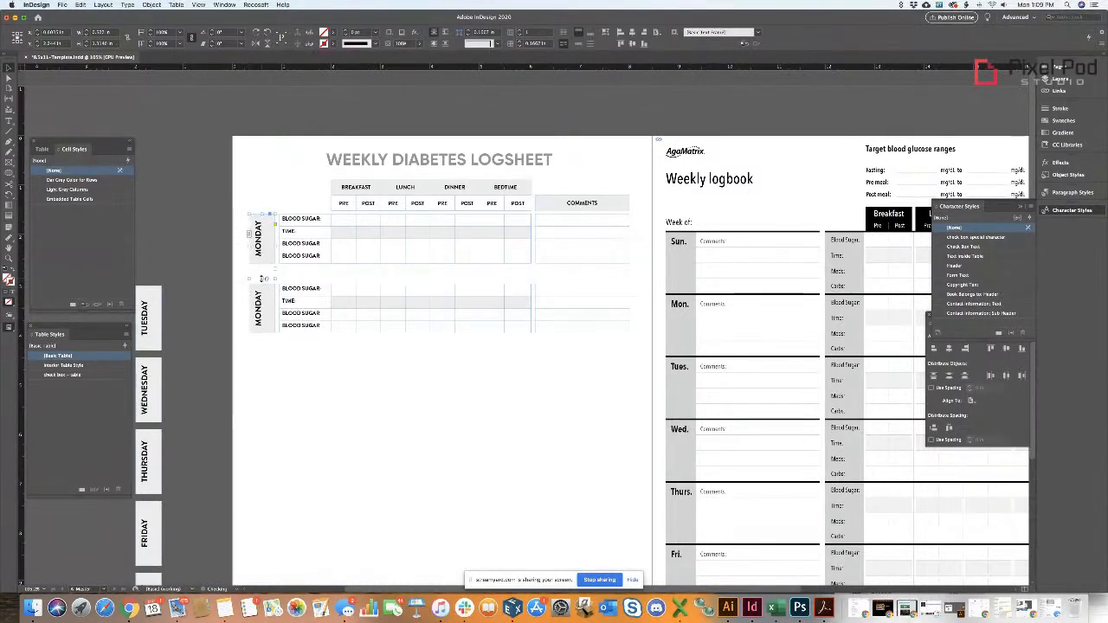
{"action": "left_click", "coordinate": [260, 298]}
{"action": "mouse_move", "coordinate": [559, 289]}
{"action": "left_mouse_down"}
{"action": "mouse_move", "coordinate": [559, 278]}
{"action": "mouse_move", "coordinate": [573, 282]}
{"action": "left_mouse_up"}
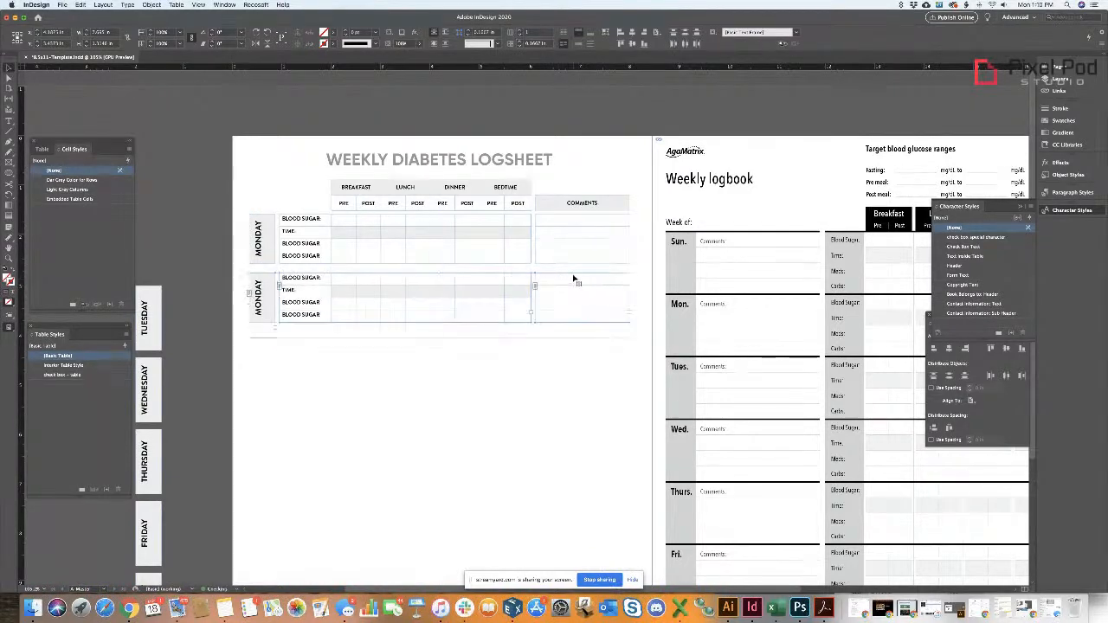
- Duplicate the Monday block down the page at even spacing until there are seven day blocks
{"action": "left_click", "coordinate": [577, 378]}
{"action": "left_click", "coordinate": [521, 321]}
{"action": "left_click_drag", "start_coordinate": [578, 345], "coordinate": [273, 402]}
{"action": "scroll", "coordinate": [344, 424], "scroll_direction": "down", "scroll_amount": 3}
{"action": "left_click_drag", "start_coordinate": [261, 341], "coordinate": [267, 396]}
{"action": "scroll", "coordinate": [320, 417], "scroll_direction": "down", "scroll_amount": 2}
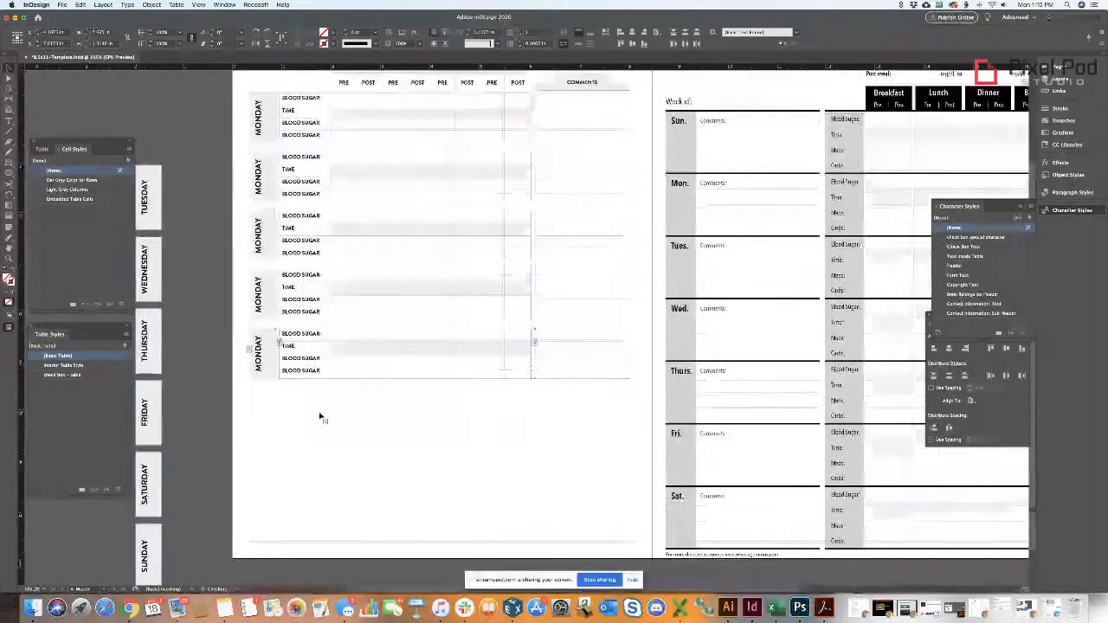
{"action": "scroll", "coordinate": [319, 416], "scroll_direction": "down", "scroll_amount": 1}
{"action": "left_click_drag", "start_coordinate": [263, 331], "coordinate": [264, 386]}
{"action": "key", "text": "super+z"}
{"action": "left_click_drag", "start_coordinate": [265, 326], "coordinate": [333, 372]}
{"action": "key", "text": "z"}
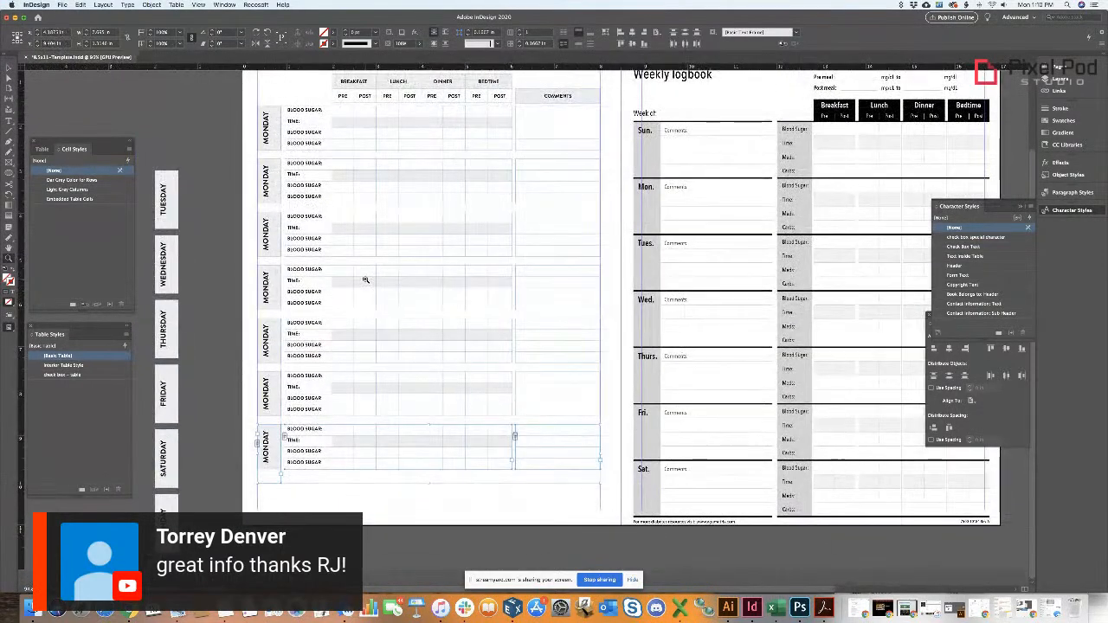
- Replace the day labels of the second and third blocks with TUESDAY and WEDNESDAY, copied from the labels on the pasteboard
{"action": "key", "text": "t"}
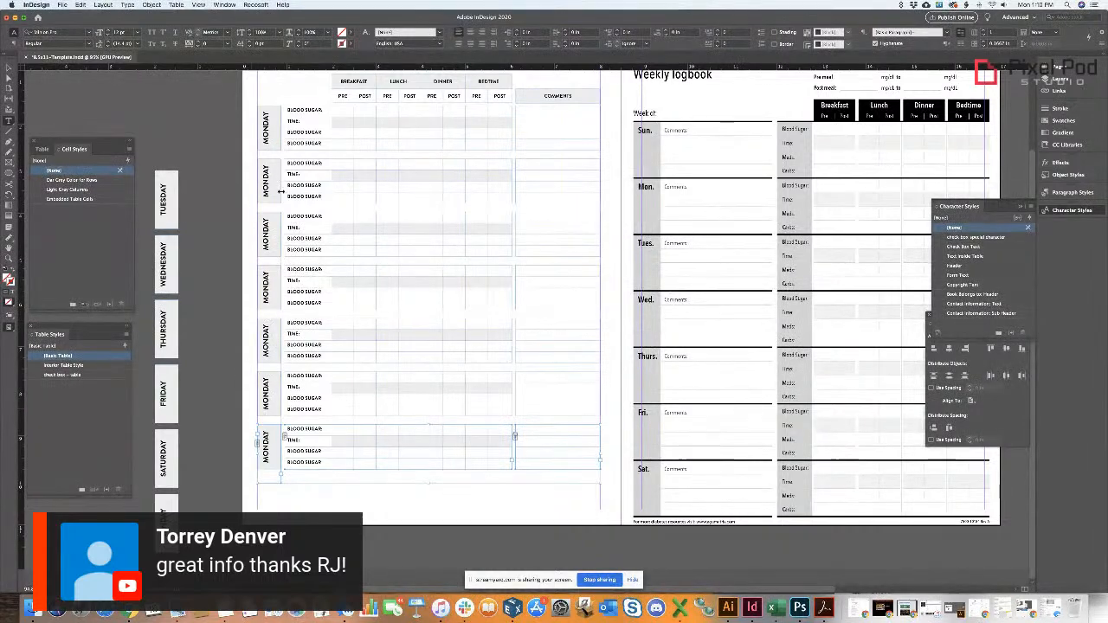
{"action": "double_click", "coordinate": [164, 200]}
{"action": "left_click", "coordinate": [265, 188]}
{"action": "double_click", "coordinate": [266, 187]}
{"action": "key", "text": "super+v"}
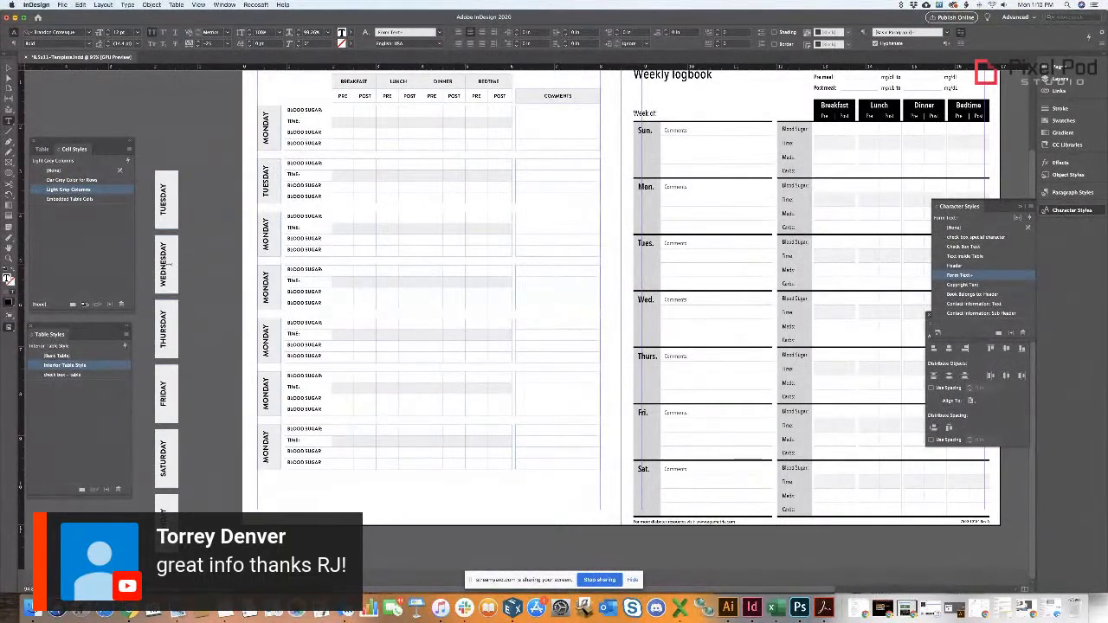
{"action": "double_click", "coordinate": [164, 265]}
{"action": "key", "text": "super+c"}
{"action": "double_click", "coordinate": [265, 232]}
{"action": "key", "text": "super+v"}
- Reduce the font size of the WEDNESDAY and TUESDAY block labels to 9 pt
{"action": "double_click", "coordinate": [272, 241]}
{"action": "left_click", "coordinate": [107, 34]}
{"action": "left_click", "coordinate": [108, 34]}
{"action": "left_click", "coordinate": [107, 34]}
{"action": "left_click_drag", "start_coordinate": [271, 198], "coordinate": [267, 164]}
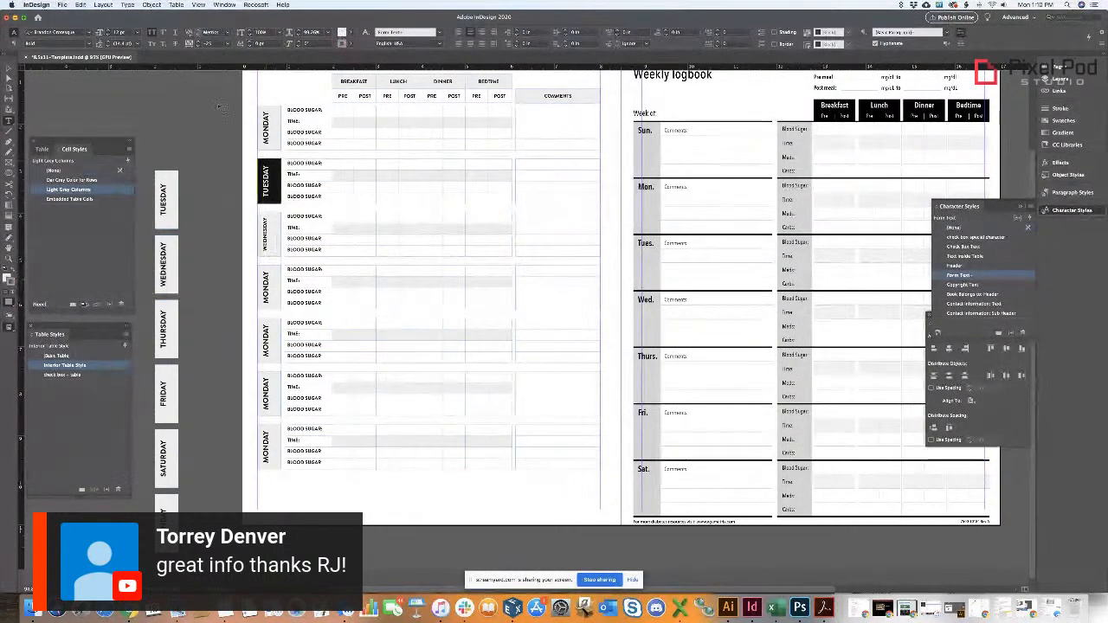
{"action": "left_click", "coordinate": [110, 34]}
{"action": "triple_click", "coordinate": [111, 35]}
{"action": "type", "text": "9"}
{"action": "key", "text": "Return"}
- Reduce the first block's MONDAY label to 9 pt to match the other resized day labels
{"action": "double_click", "coordinate": [268, 128]}
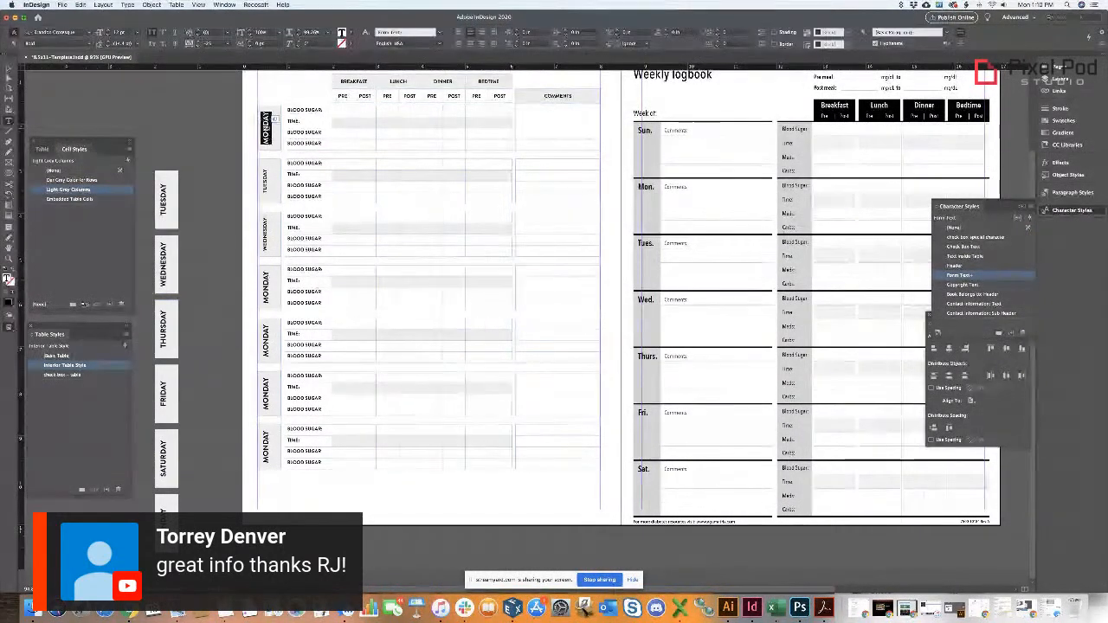
{"action": "left_click", "coordinate": [108, 35]}
{"action": "left_click", "coordinate": [107, 35]}
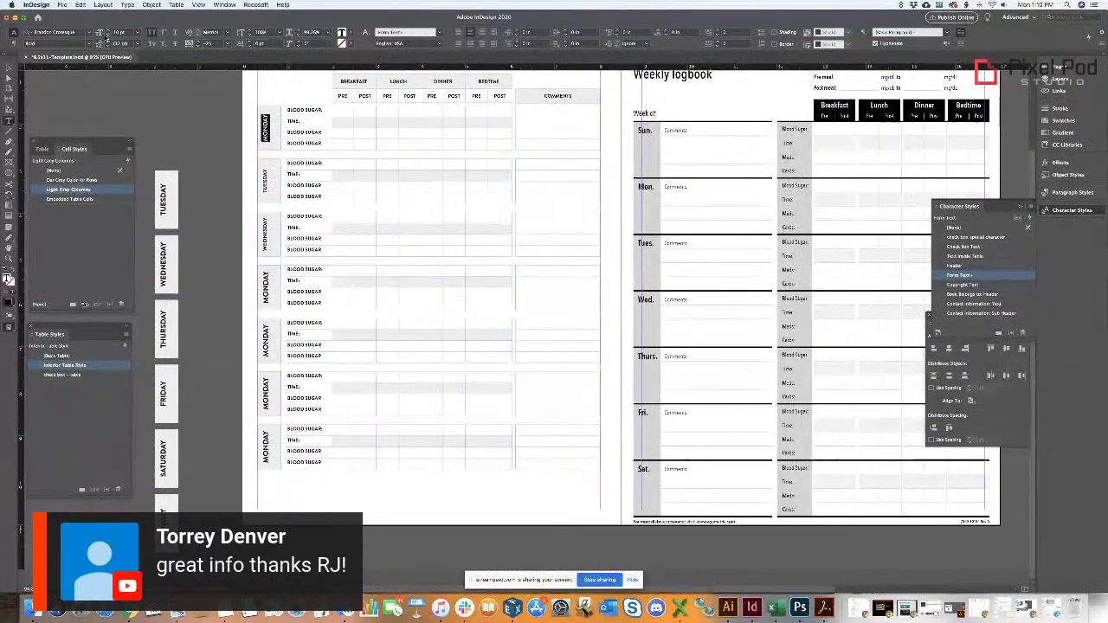
{"action": "left_click", "coordinate": [108, 36]}
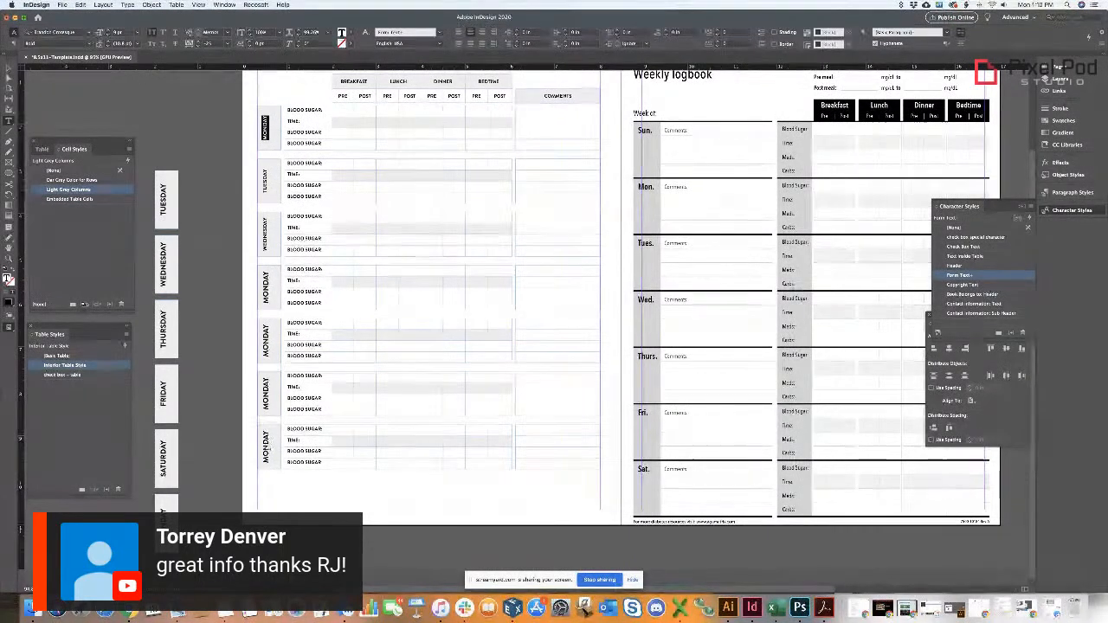
{"action": "left_click_drag", "start_coordinate": [268, 250], "coordinate": [267, 208]}
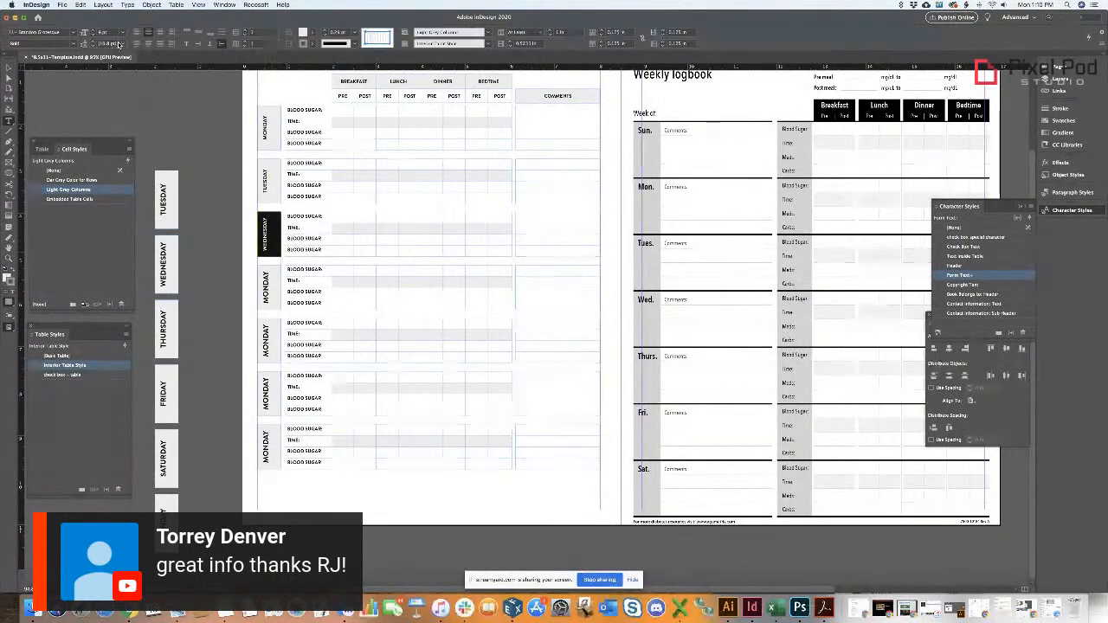
- Set the fourth block's day label to 9 pt and change its text to THURSDAY
{"action": "left_click_drag", "start_coordinate": [270, 306], "coordinate": [269, 253]}
{"action": "left_click", "coordinate": [93, 35]}
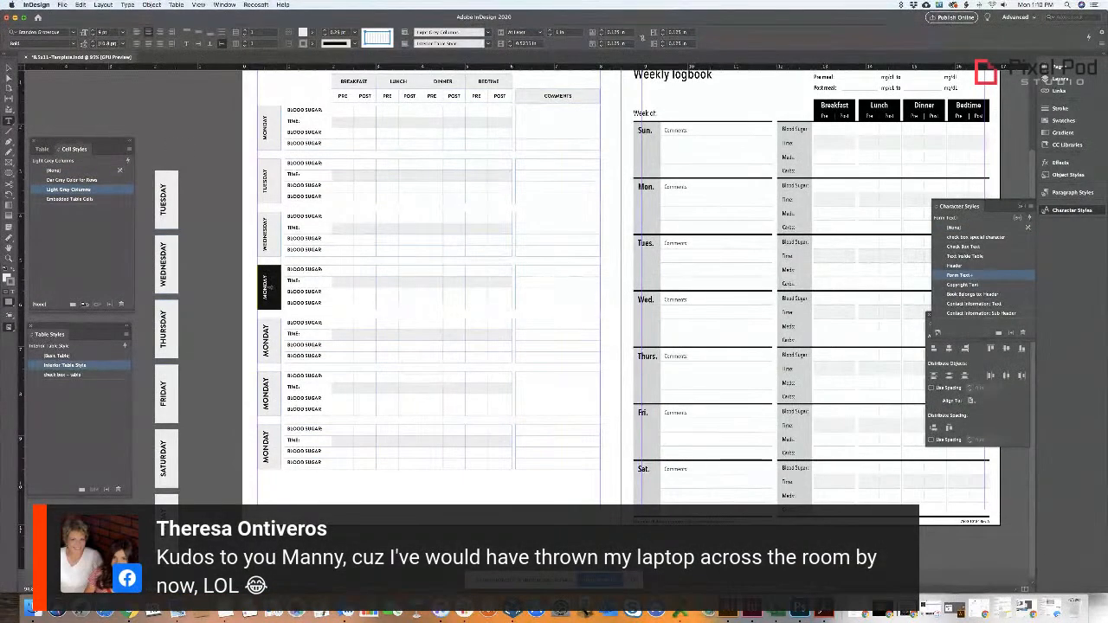
{"action": "type", "text": "THURSDAY"}
- Replace the fifth block's day label with a copy of the THURSDAY label and change its text to FRIDAY
{"action": "double_click", "coordinate": [265, 340]}
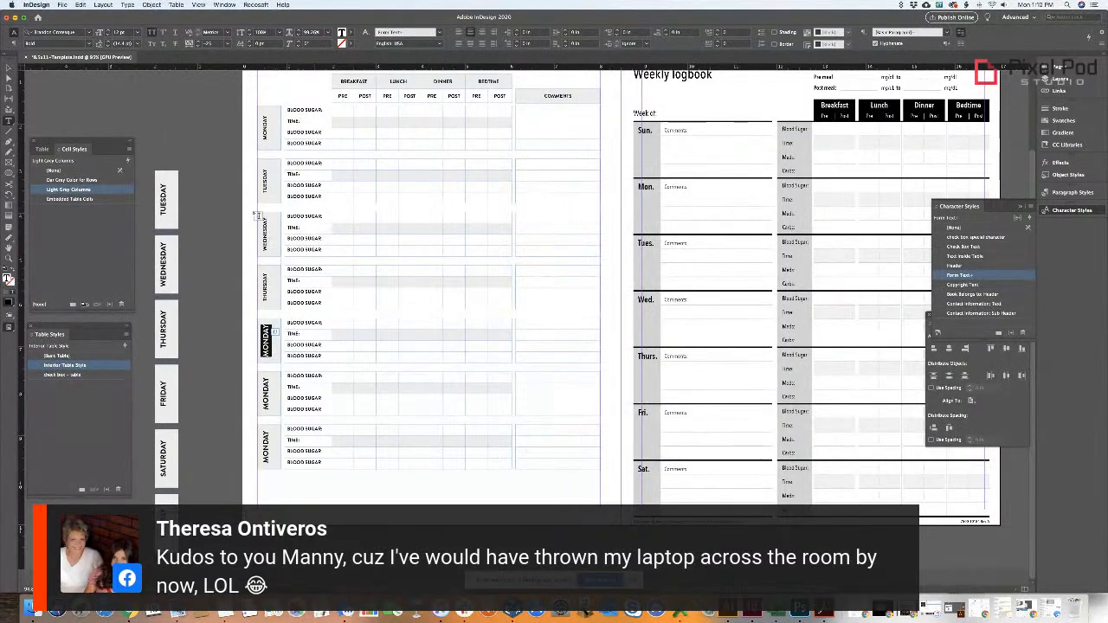
{"action": "left_click", "coordinate": [105, 33]}
{"action": "double_click", "coordinate": [271, 280]}
{"action": "key", "text": "super+c"}
{"action": "double_click", "coordinate": [268, 343]}
{"action": "key", "text": "super+v"}
{"action": "double_click", "coordinate": [267, 344]}
{"action": "type", "text": "F"}
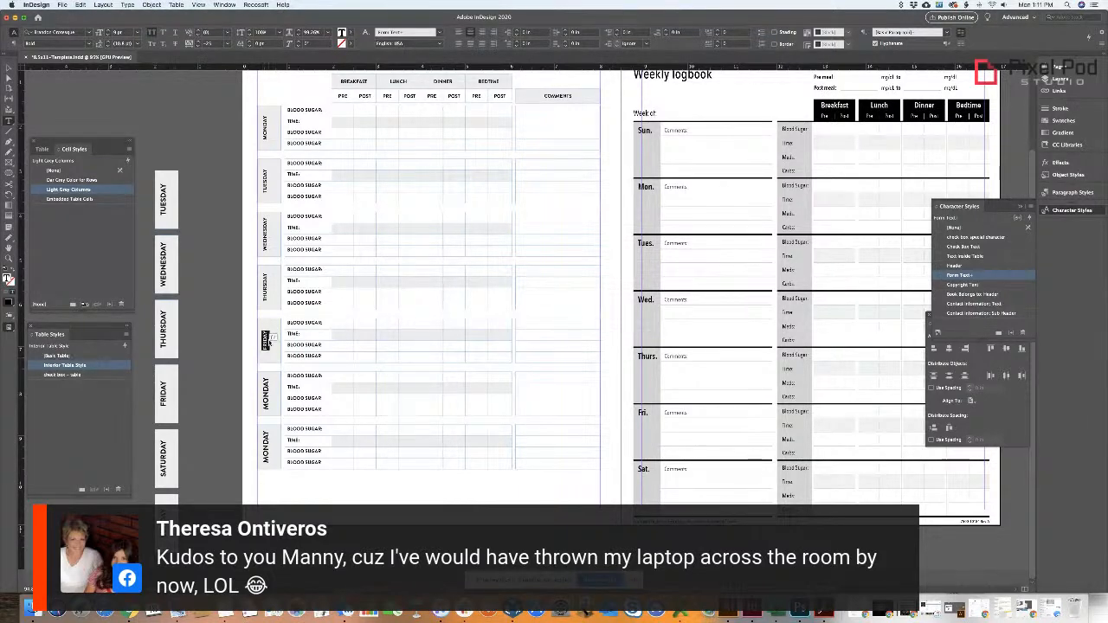
- Paste the small day label into the last two blocks and change the text to SATURDAY and SUNDAY
{"action": "double_click", "coordinate": [267, 387]}
{"action": "key", "text": "super+v"}
{"action": "double_click", "coordinate": [269, 447]}
{"action": "key", "text": "super+v"}
{"action": "double_click", "coordinate": [270, 390]}
{"action": "type", "text": "SATU"}
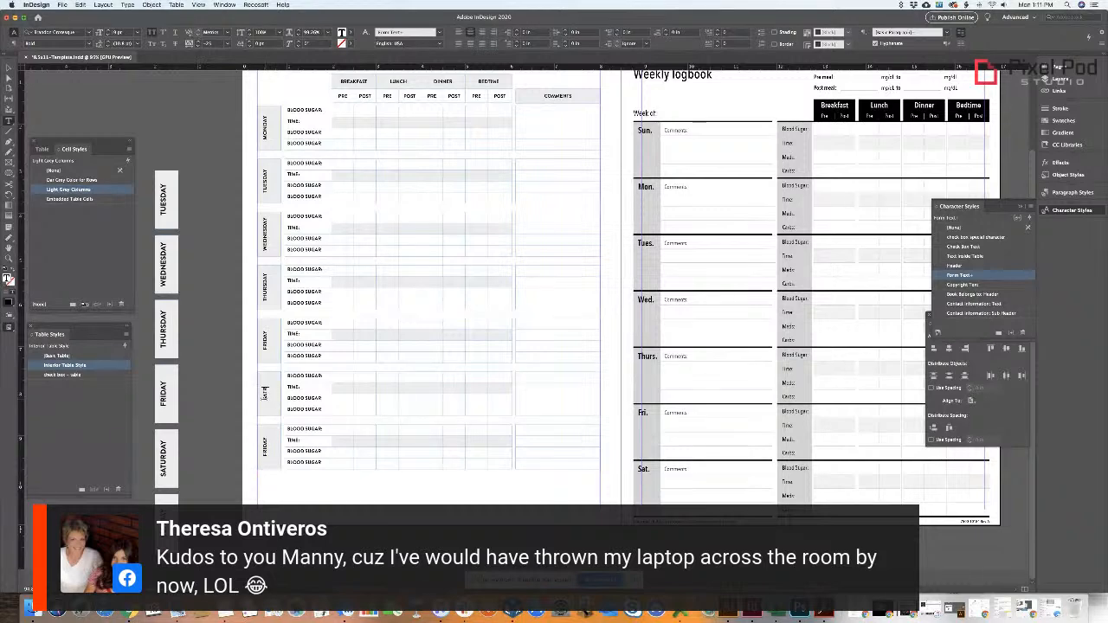
{"action": "double_click", "coordinate": [267, 446]}
{"action": "type", "text": "Sunday"}
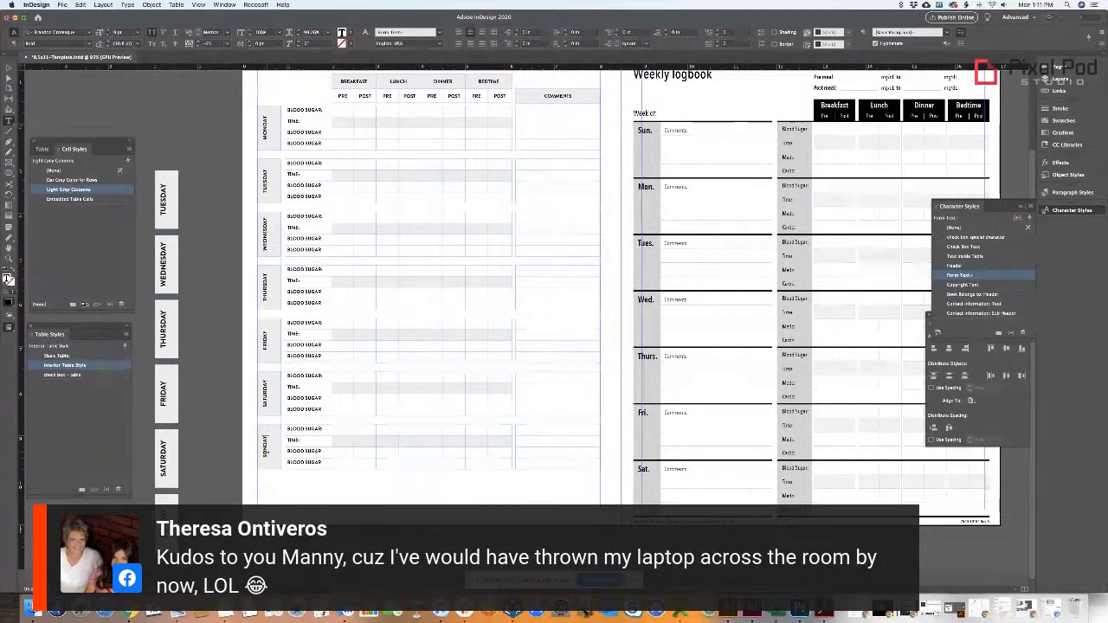
- Delete the leftover TUESDAY to SUNDAY labels from the pasteboard beside the page
{"action": "key", "text": "Escape"}
{"action": "left_click_drag", "start_coordinate": [171, 147], "coordinate": [200, 527]}
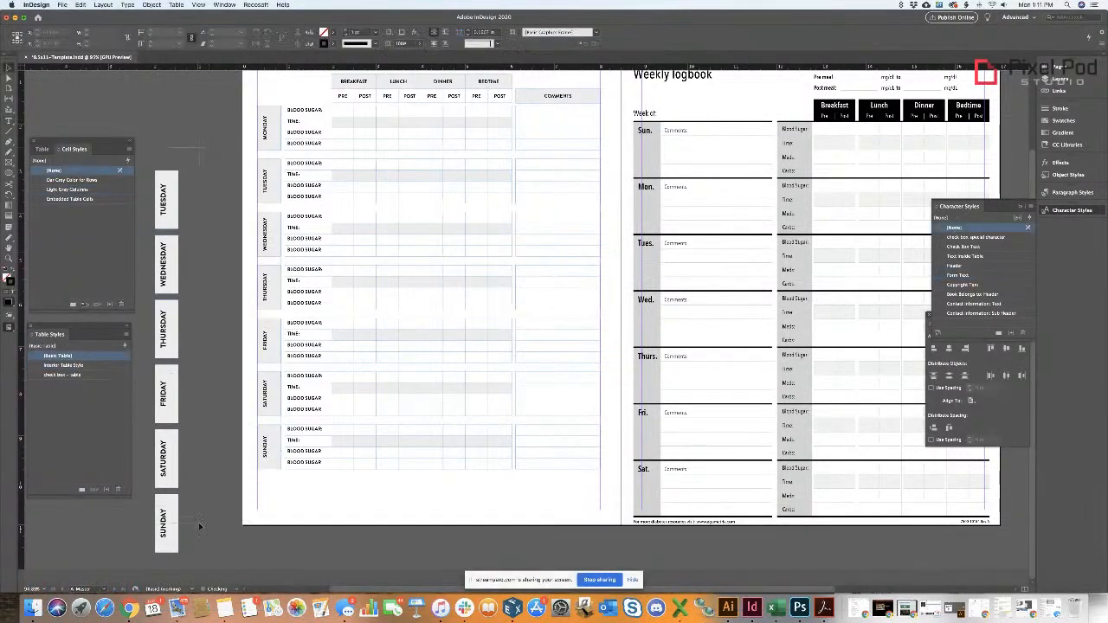
{"action": "key", "text": "BackSpace"}
- Create a cell style named Cell Style 1 from Monday's row-label cells, with a grey cell fill at 25% tint
{"action": "key", "text": "t"}
{"action": "left_click_drag", "start_coordinate": [324, 142], "coordinate": [303, 110]}
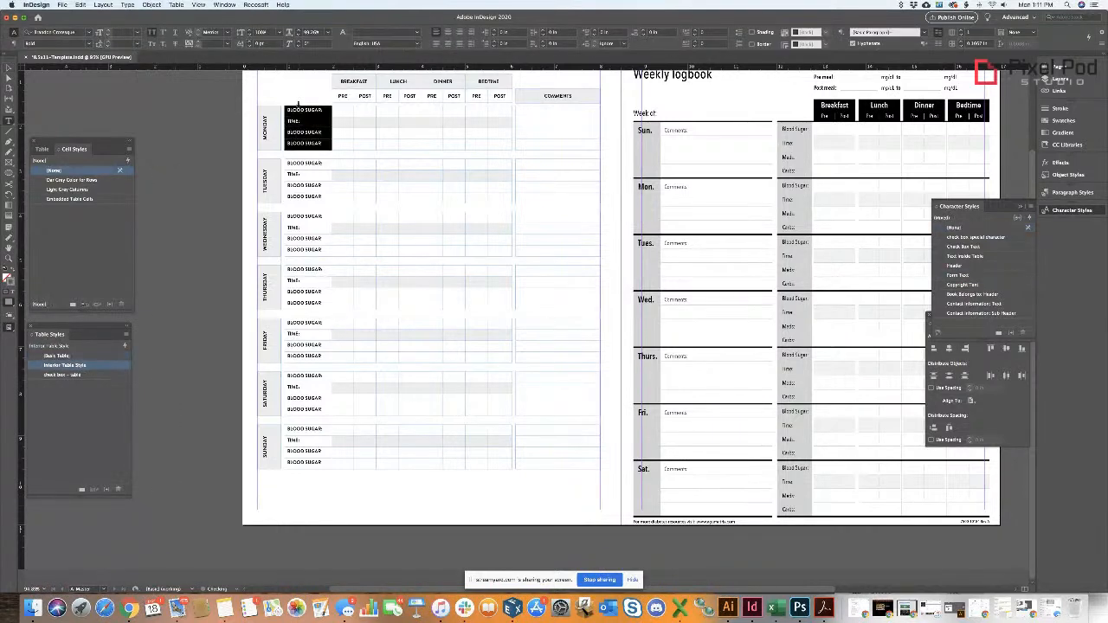
{"action": "left_click", "coordinate": [128, 149]}
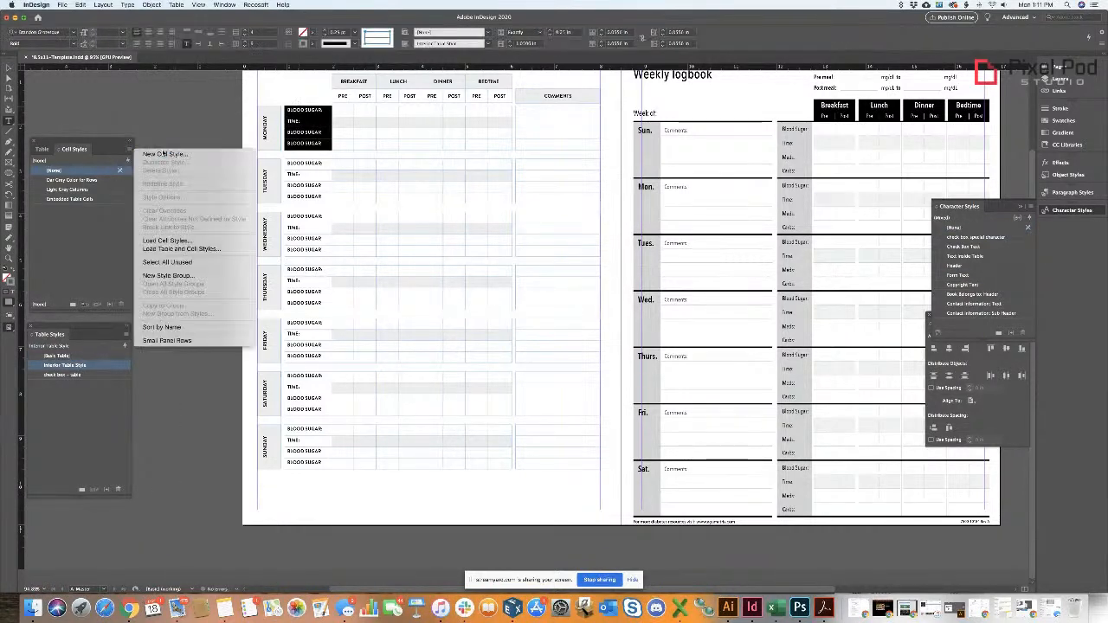
{"action": "left_click", "coordinate": [165, 153]}
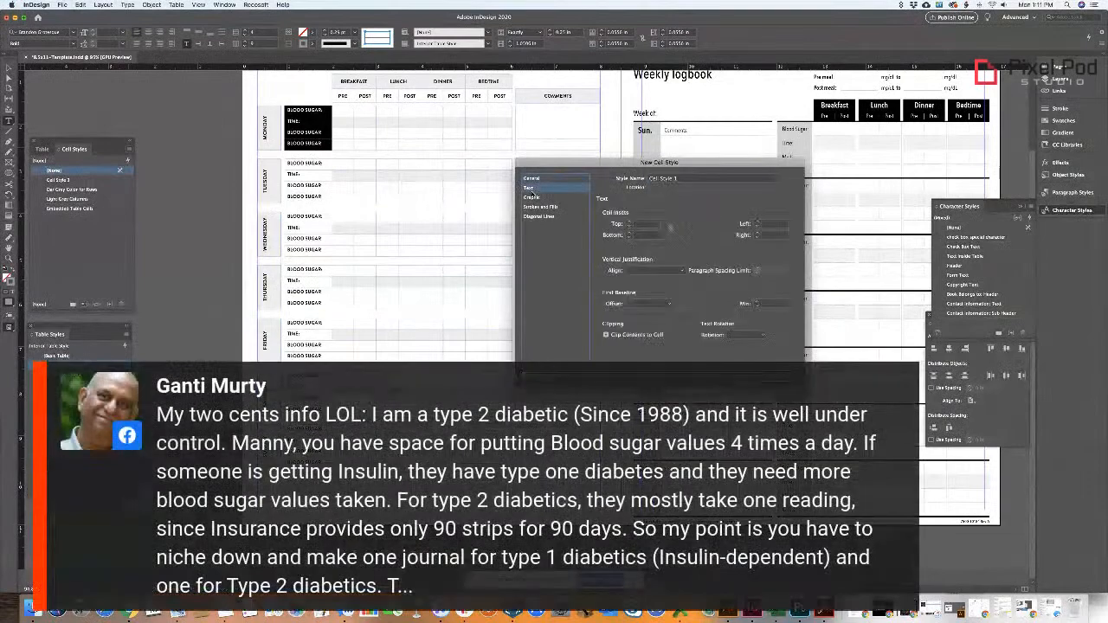
{"action": "left_click", "coordinate": [532, 198]}
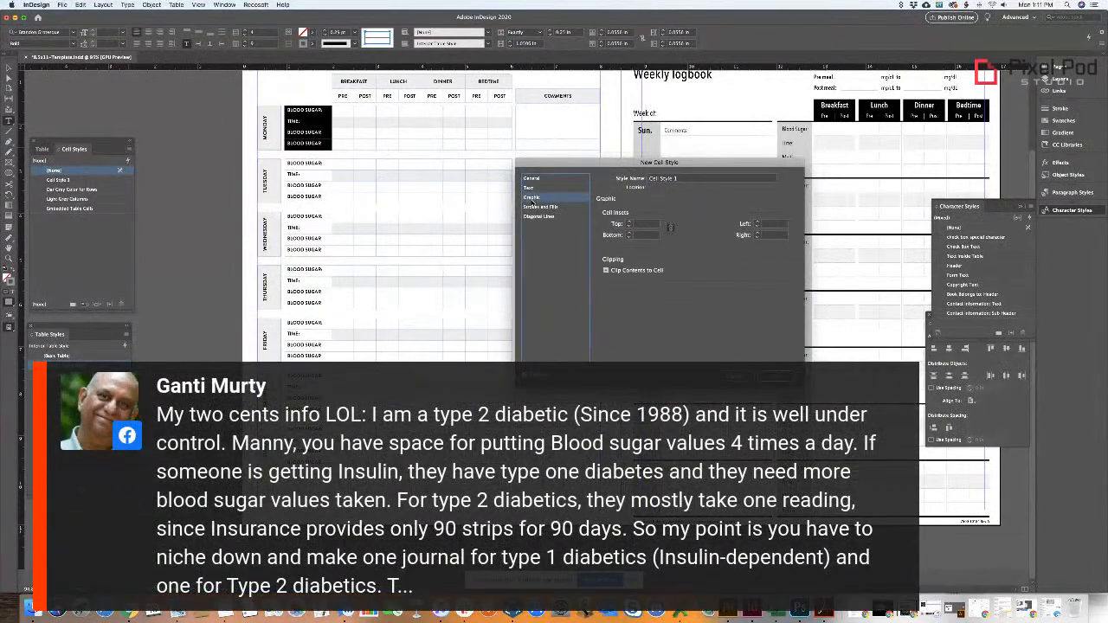
{"action": "left_click", "coordinate": [537, 208]}
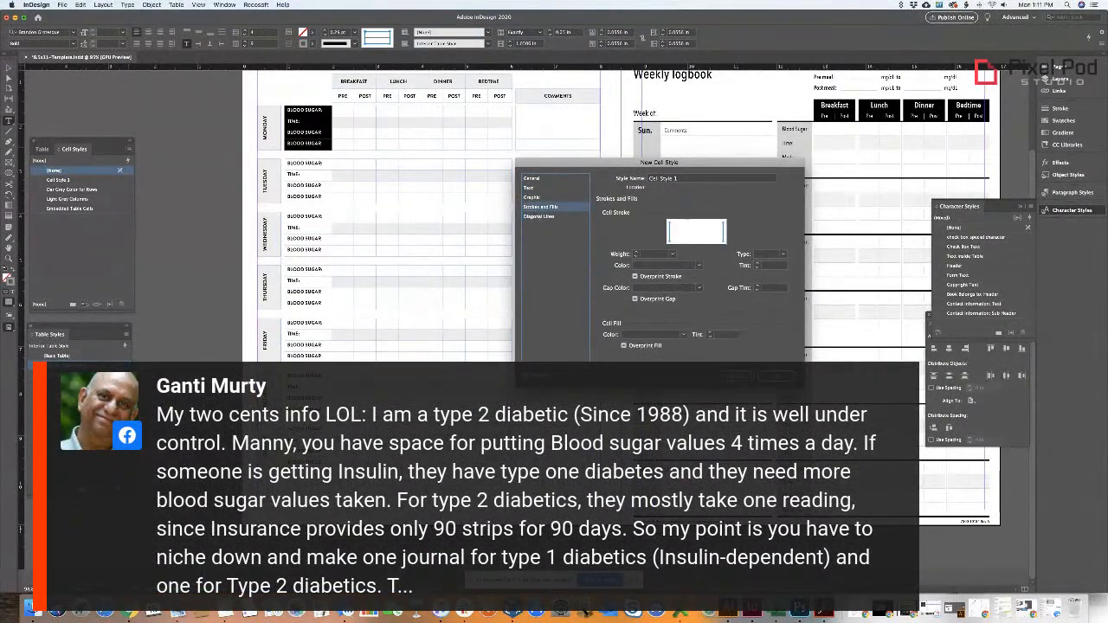
{"action": "left_click", "coordinate": [658, 334]}
{"action": "left_click", "coordinate": [649, 380]}
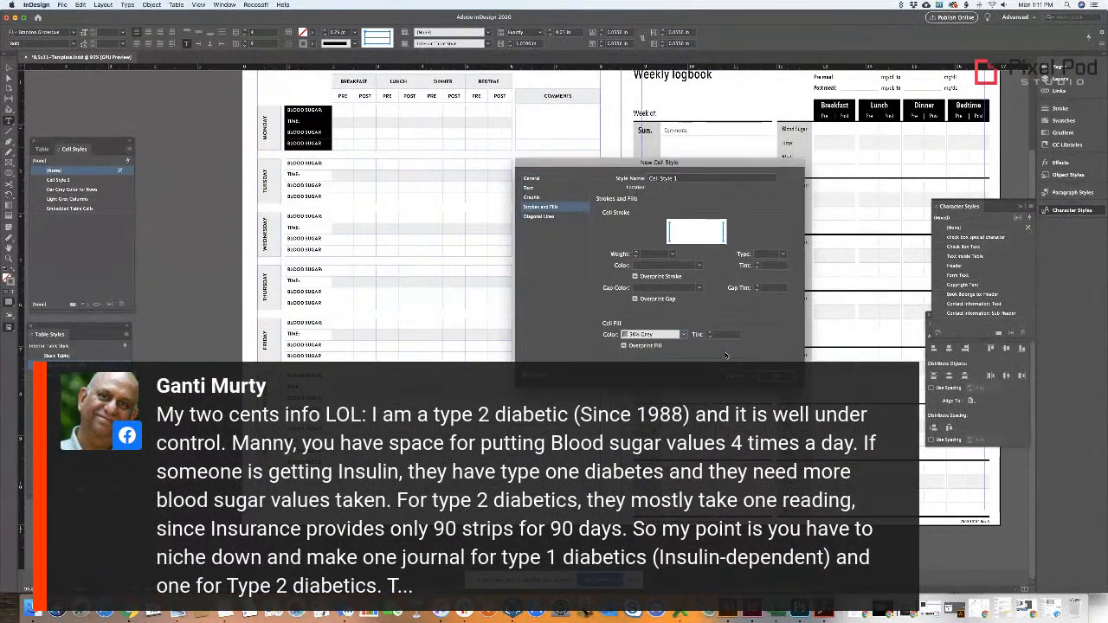
{"action": "left_click", "coordinate": [725, 335]}
{"action": "type", "text": "25"}
{"action": "key", "text": "Return"}
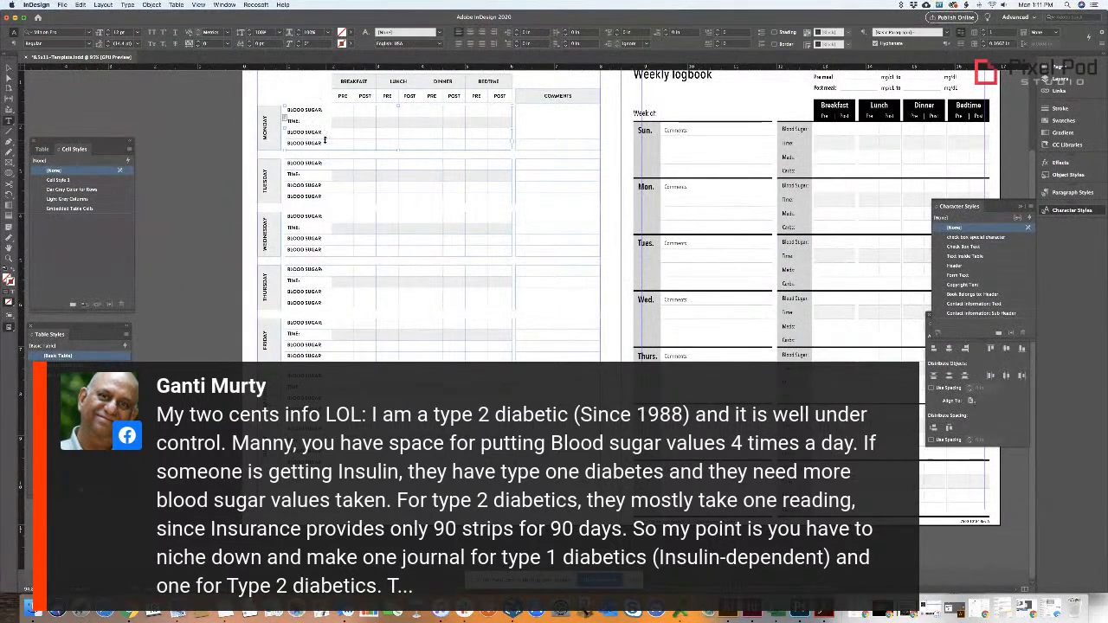
- Apply Cell Style 1 to Monday's TIME label cell and the two BLOOD SUGAR label cells below it
{"action": "left_click_drag", "start_coordinate": [326, 140], "coordinate": [305, 121]}
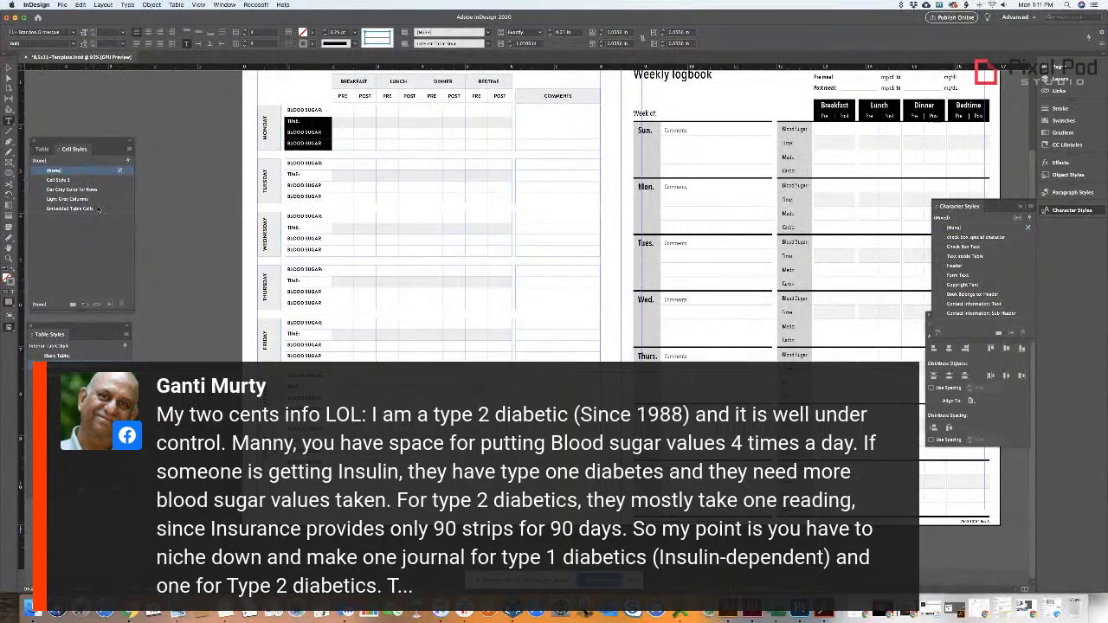
{"action": "left_click", "coordinate": [69, 179]}
{"action": "left_click", "coordinate": [325, 132]}
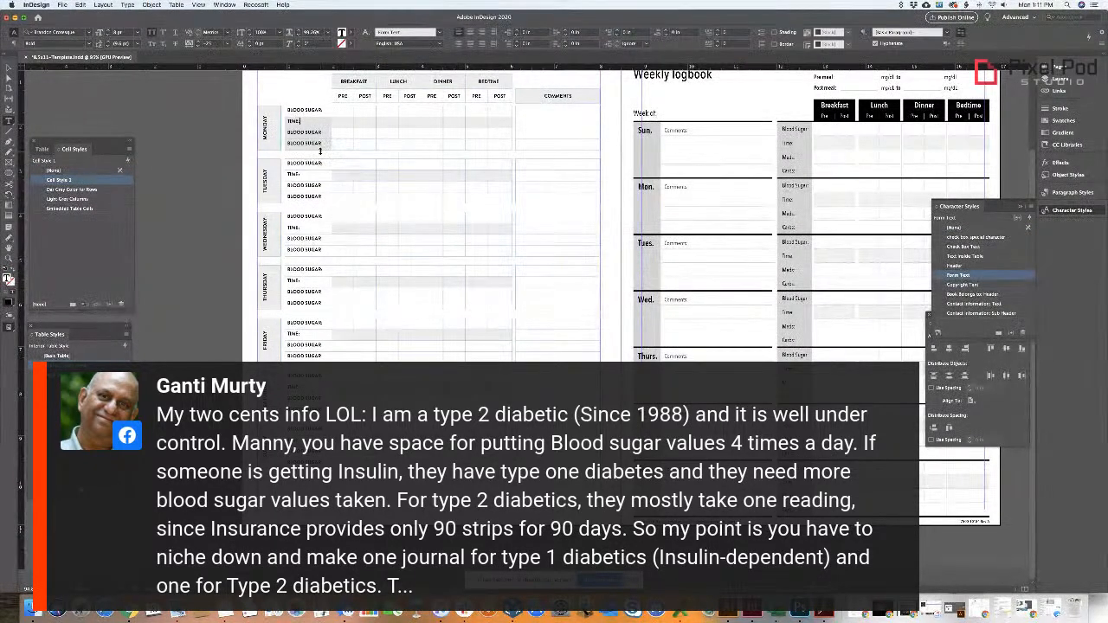
{"action": "scroll", "coordinate": [273, 161], "scroll_direction": "up", "scroll_amount": 3}
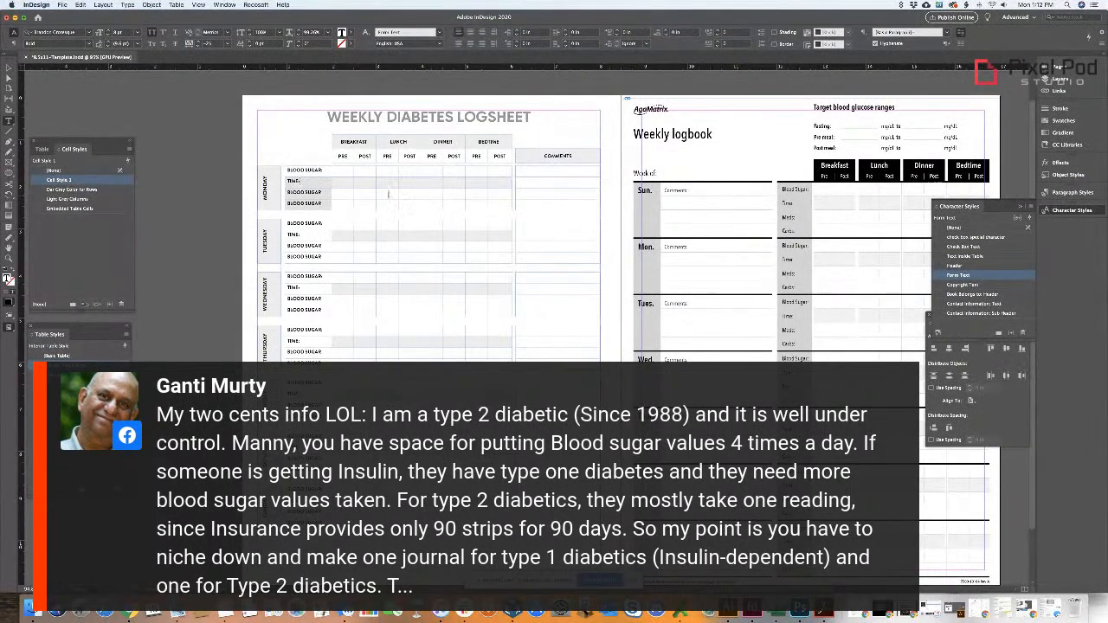
{"action": "left_click", "coordinate": [198, 218], "text": "super"}
{"action": "key", "text": "v"}
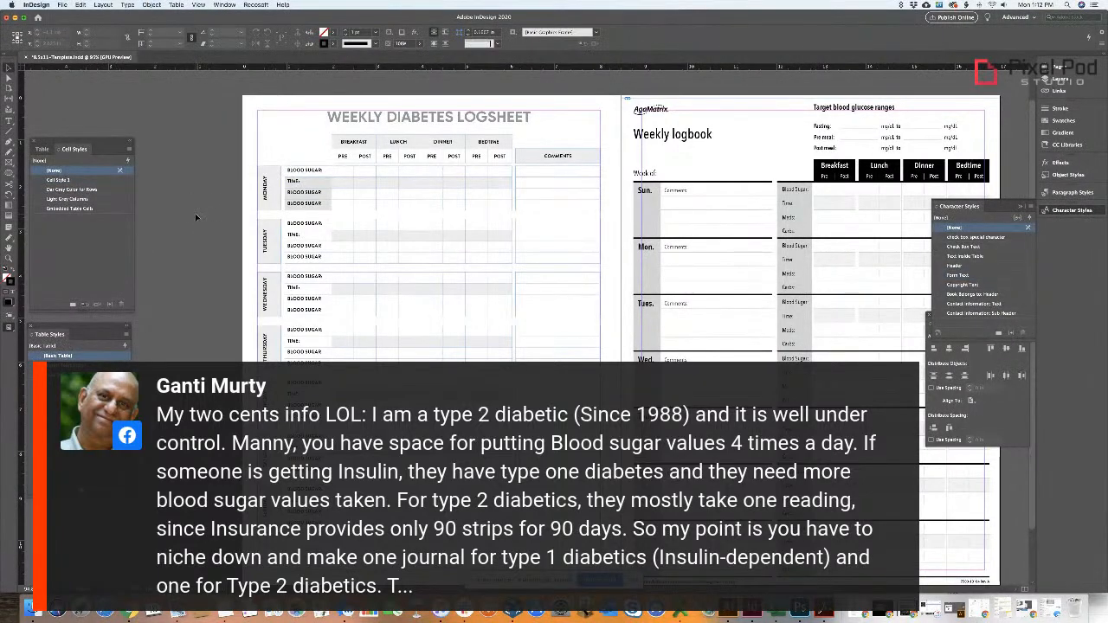
{"action": "scroll", "coordinate": [196, 217], "scroll_direction": "down", "scroll_amount": 2}
{"action": "scroll", "coordinate": [195, 217], "scroll_direction": "down", "scroll_amount": 2}
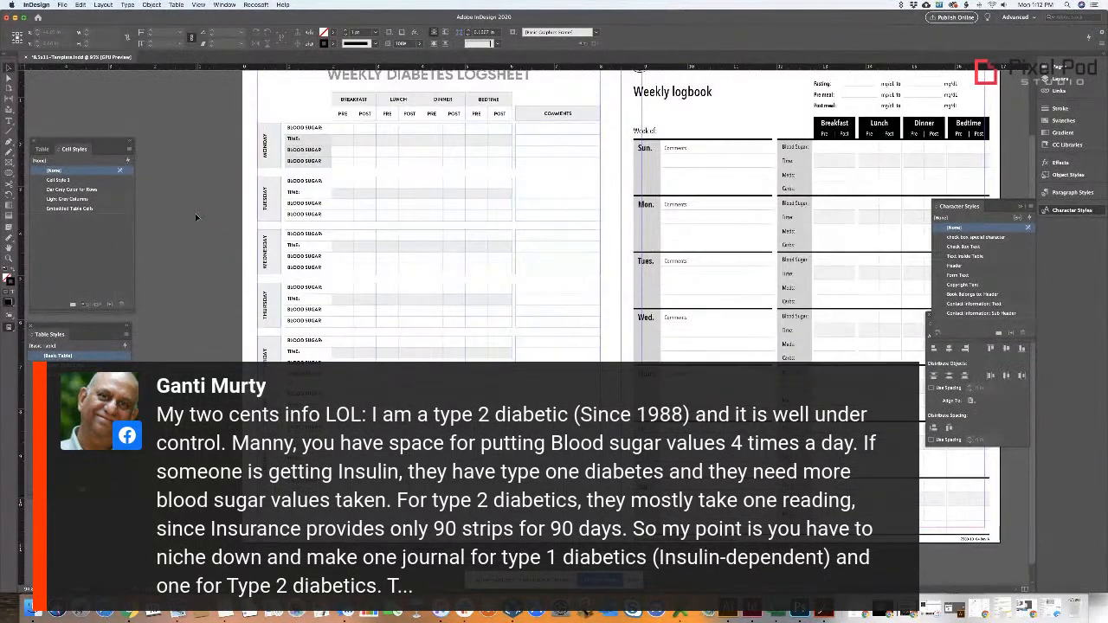
{"action": "scroll", "coordinate": [196, 217], "scroll_direction": "up", "scroll_amount": 2}
{"action": "scroll", "coordinate": [182, 232], "scroll_direction": "down", "scroll_amount": 1}
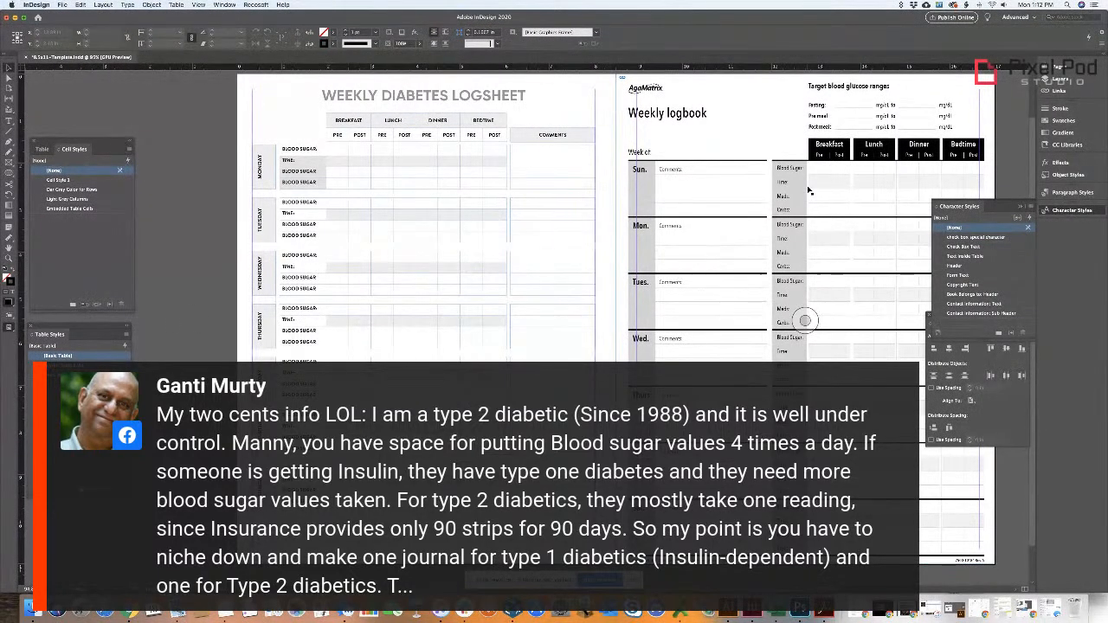
- Undo placing the reference logbook on the facing page and try shifting the logsheet layout down slightly
{"action": "key", "text": "super+z"}
{"action": "left_click_drag", "start_coordinate": [235, 131], "coordinate": [583, 364]}
{"action": "left_click_drag", "start_coordinate": [475, 124], "coordinate": [472, 141]}
{"action": "left_click", "coordinate": [152, 103]}
{"action": "key", "text": "super+z"}
{"action": "key", "text": "super+z"}
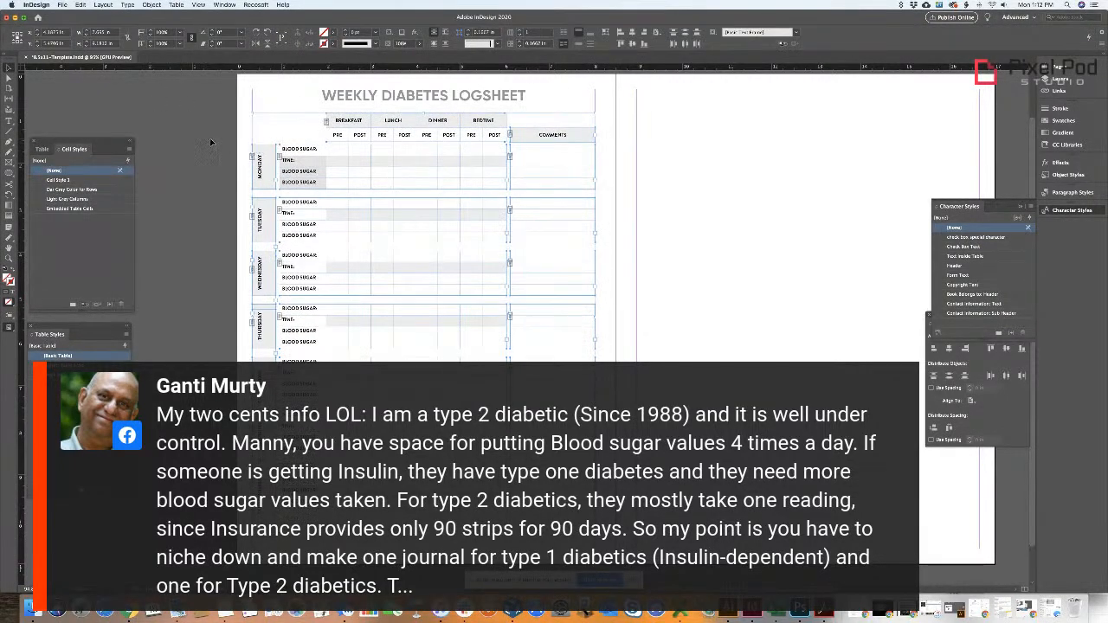
{"action": "left_click", "coordinate": [210, 143]}
{"action": "left_click_drag", "start_coordinate": [567, 139], "coordinate": [321, 136]}
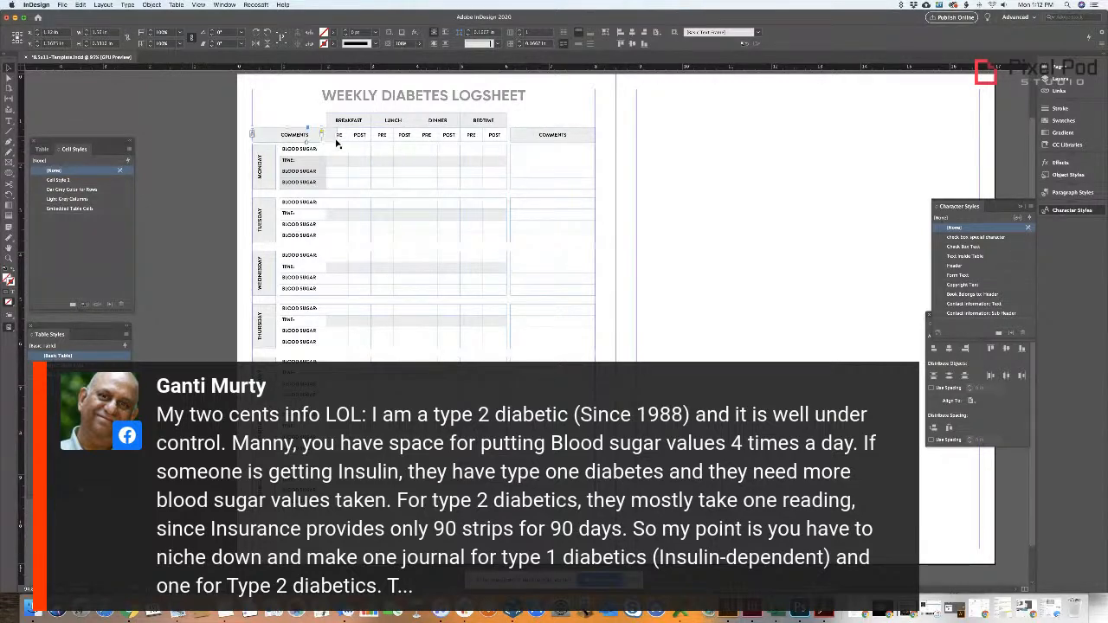
{"action": "left_click", "coordinate": [333, 141]}
{"action": "key", "text": "Delete"}
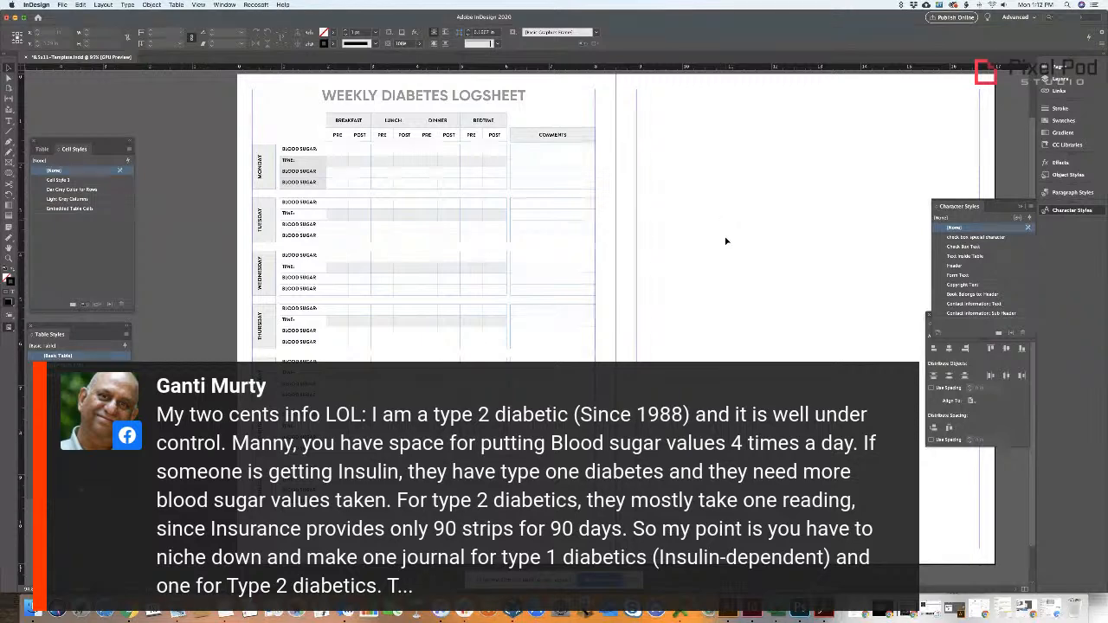
- Move the meal headers, the COMMENTS header and all seven day blocks down slightly, leaving the title in place
{"action": "key", "text": "super+space"}
{"action": "left_click_drag", "start_coordinate": [704, 227], "coordinate": [635, 230]}
{"action": "left_click_drag", "start_coordinate": [634, 230], "coordinate": [644, 230]}
{"action": "key", "text": "v"}
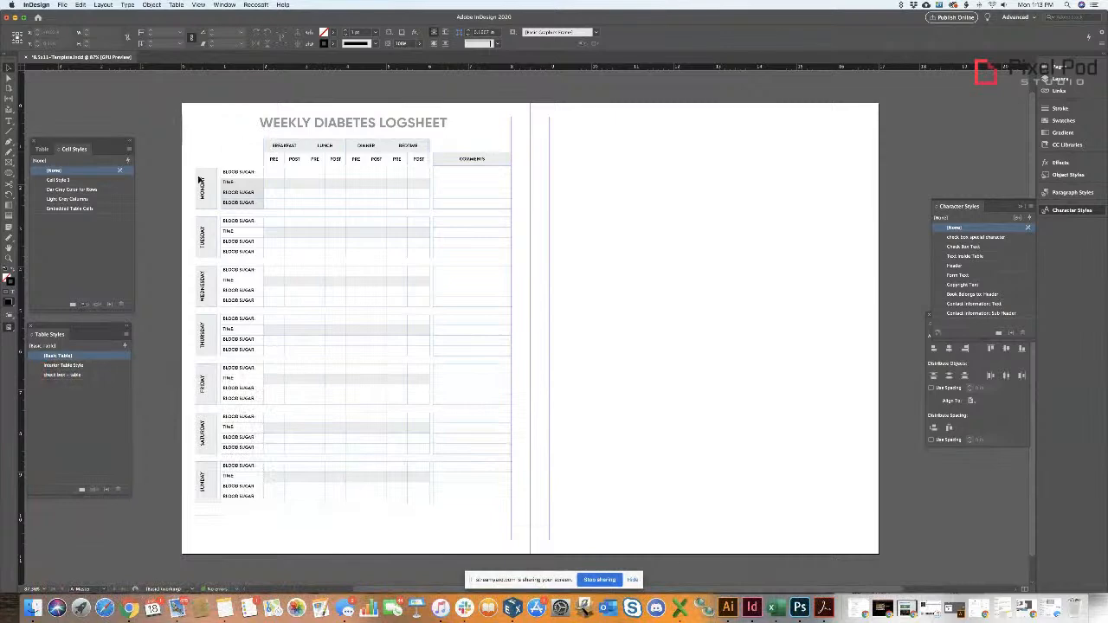
{"action": "left_click_drag", "start_coordinate": [199, 180], "coordinate": [562, 499]}
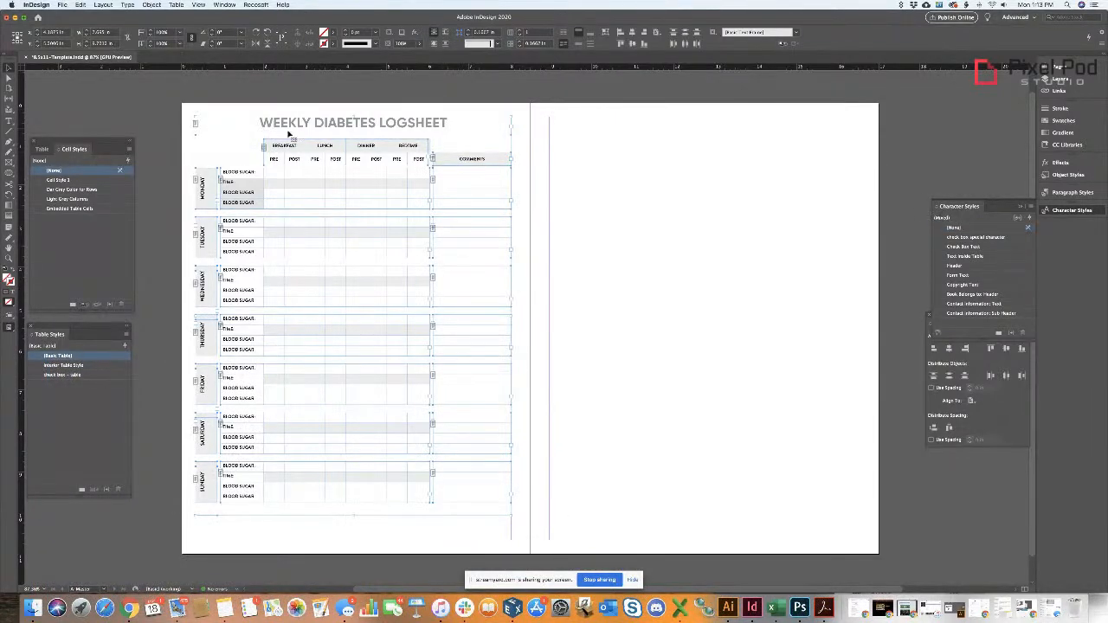
{"action": "left_click_drag", "start_coordinate": [172, 153], "coordinate": [483, 510]}
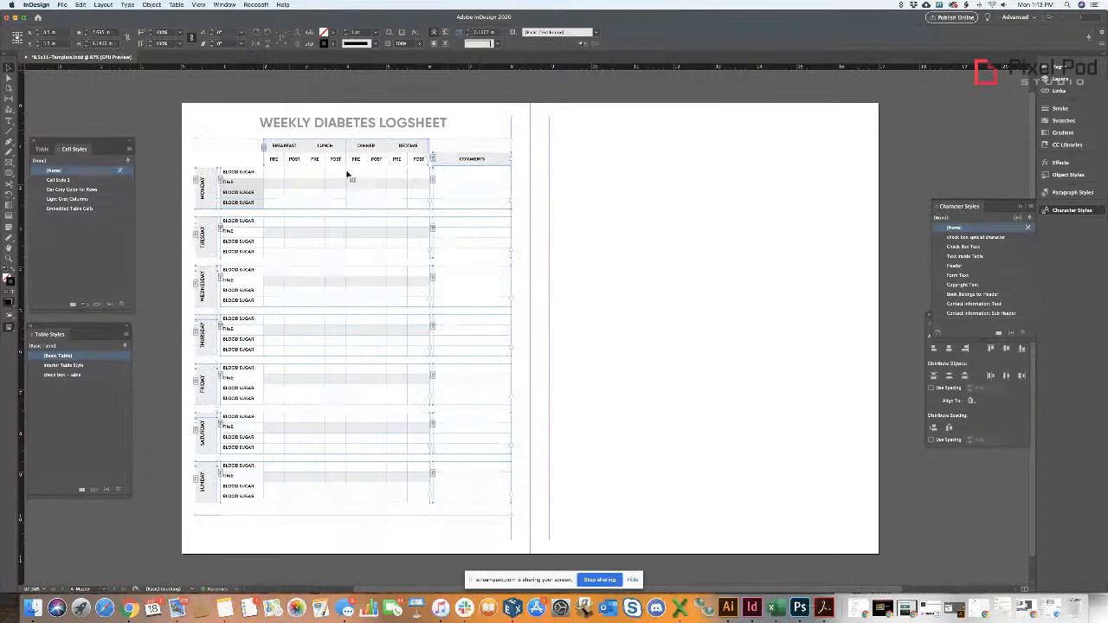
{"action": "mouse_move", "coordinate": [307, 147]}
{"action": "left_mouse_down"}
{"action": "mouse_move", "coordinate": [305, 173]}
{"action": "mouse_move", "coordinate": [305, 161]}
{"action": "left_mouse_up"}
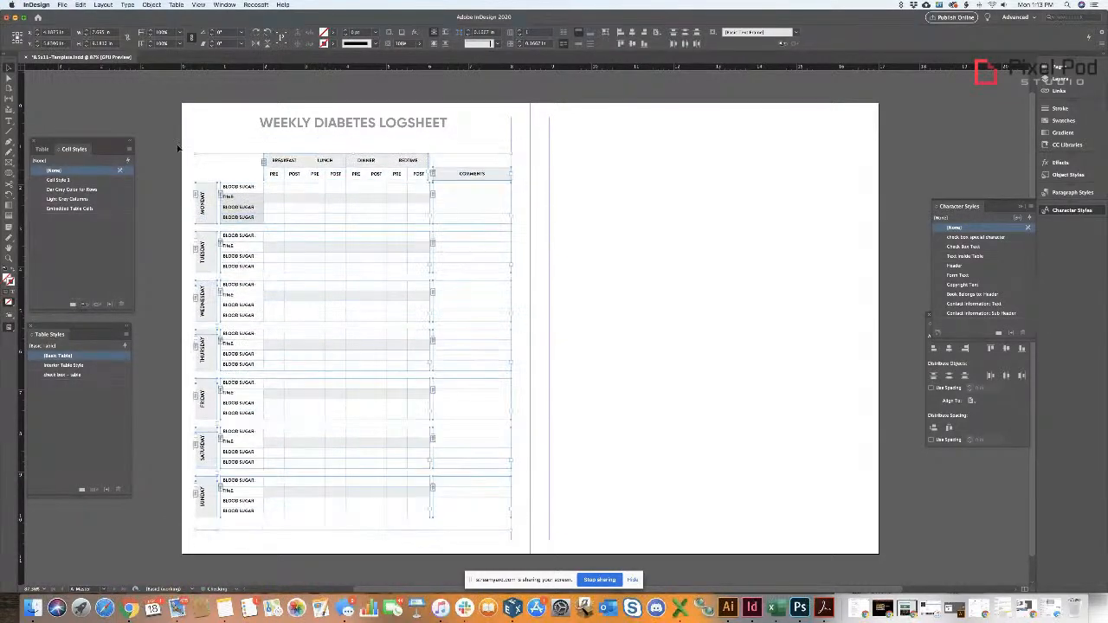
- Duplicate the COMMENTS header frame into the empty space above Monday's day and row labels
{"action": "left_click", "coordinate": [179, 127]}
{"action": "left_click_drag", "start_coordinate": [251, 291], "coordinate": [537, 545]}
{"action": "left_click", "coordinate": [300, 152]}
{"action": "left_click_drag", "start_coordinate": [466, 175], "coordinate": [229, 176]}
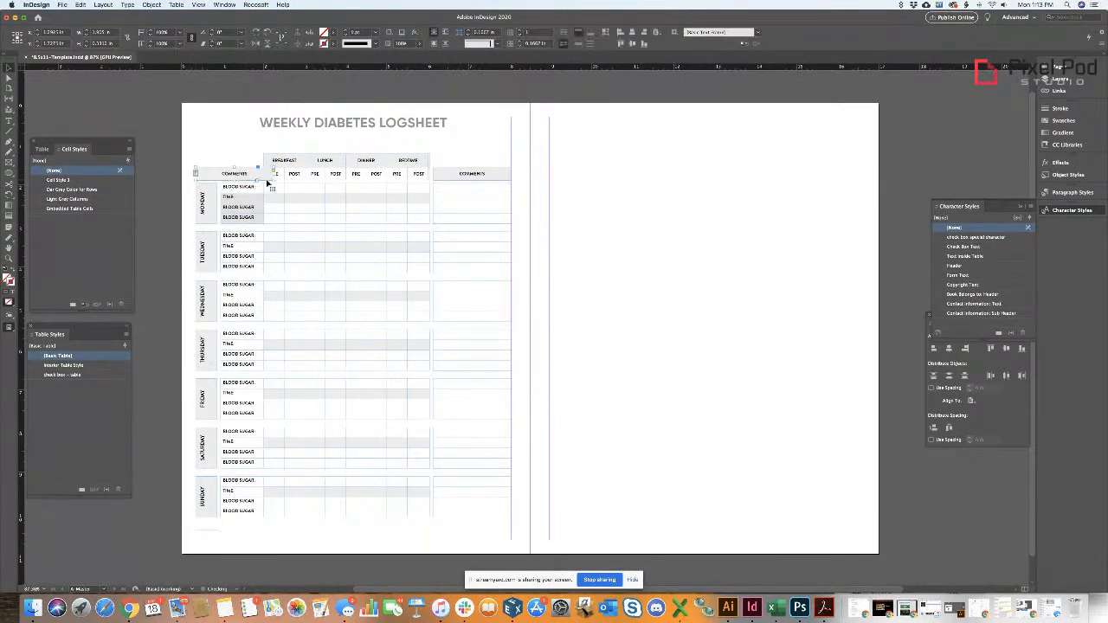
- Narrow the copied header cell and replace its text with a left-aligned WEEK OF: label
{"action": "key", "text": "t"}
{"action": "left_click_drag", "start_coordinate": [258, 175], "coordinate": [201, 172]}
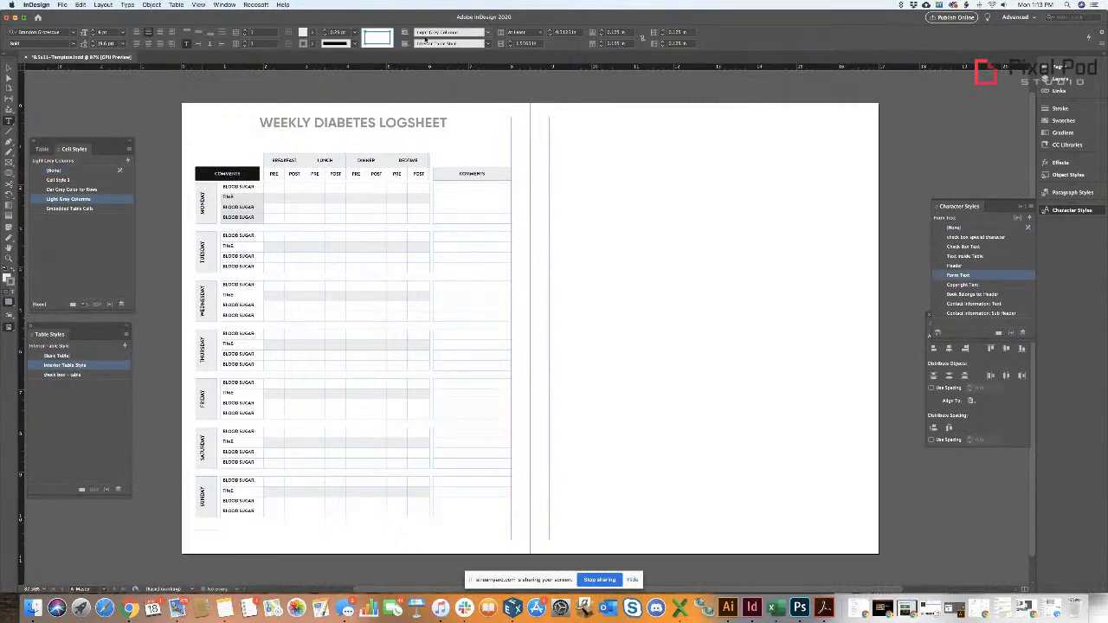
{"action": "double_click", "coordinate": [212, 174]}
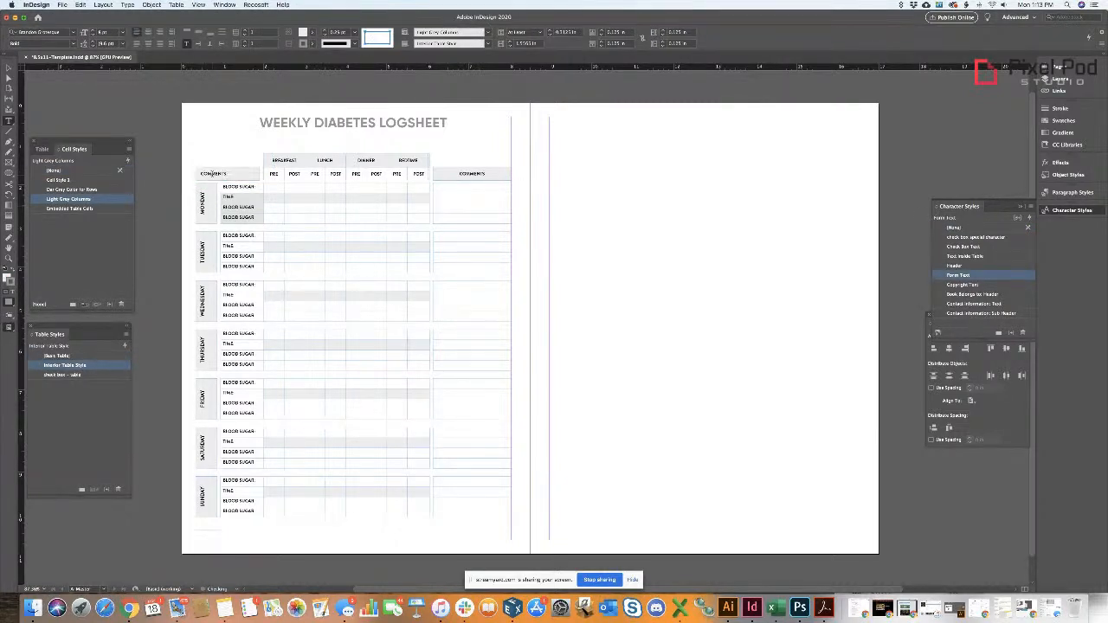
{"action": "type", "text": "WEEK OF"}
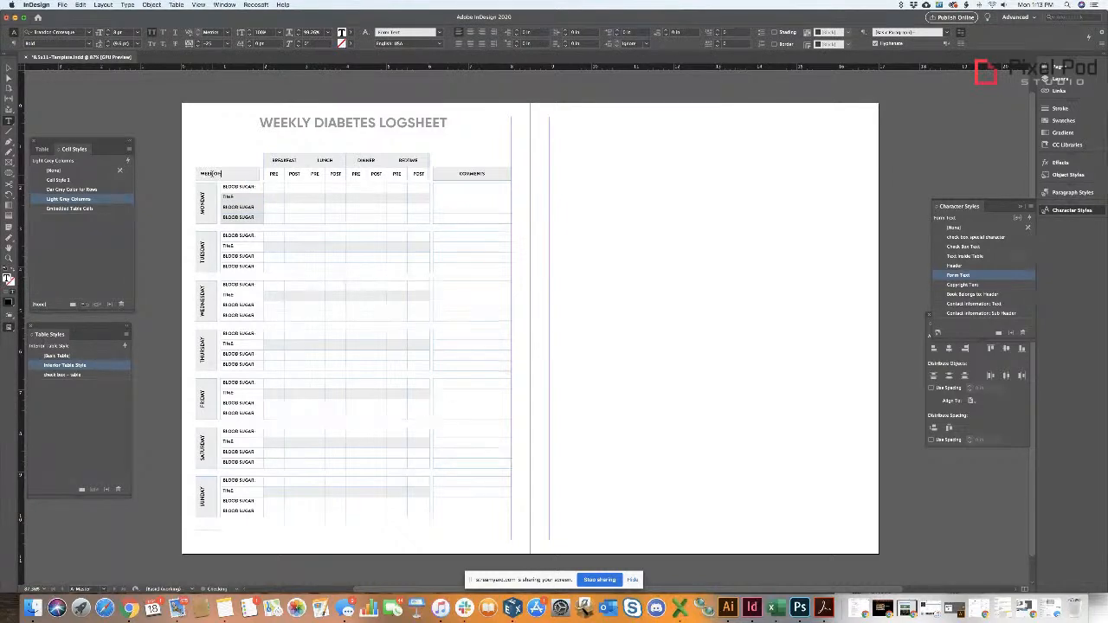
{"action": "left_click", "coordinate": [168, 141], "text": "super"}
- Remove the grey cell style from the WEEK OF: cell and centre its text vertically
{"action": "key", "text": "r"}
{"action": "scroll", "coordinate": [183, 144], "scroll_direction": "up", "scroll_amount": 5}
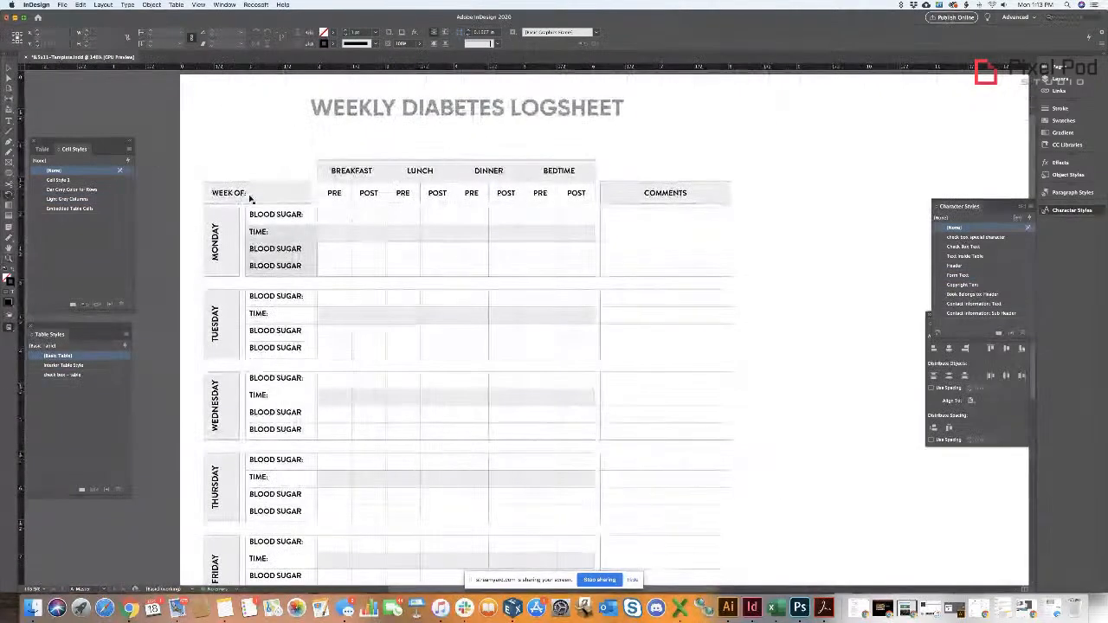
{"action": "key", "text": "t"}
{"action": "left_click", "coordinate": [247, 195]}
{"action": "key", "text": "Escape"}
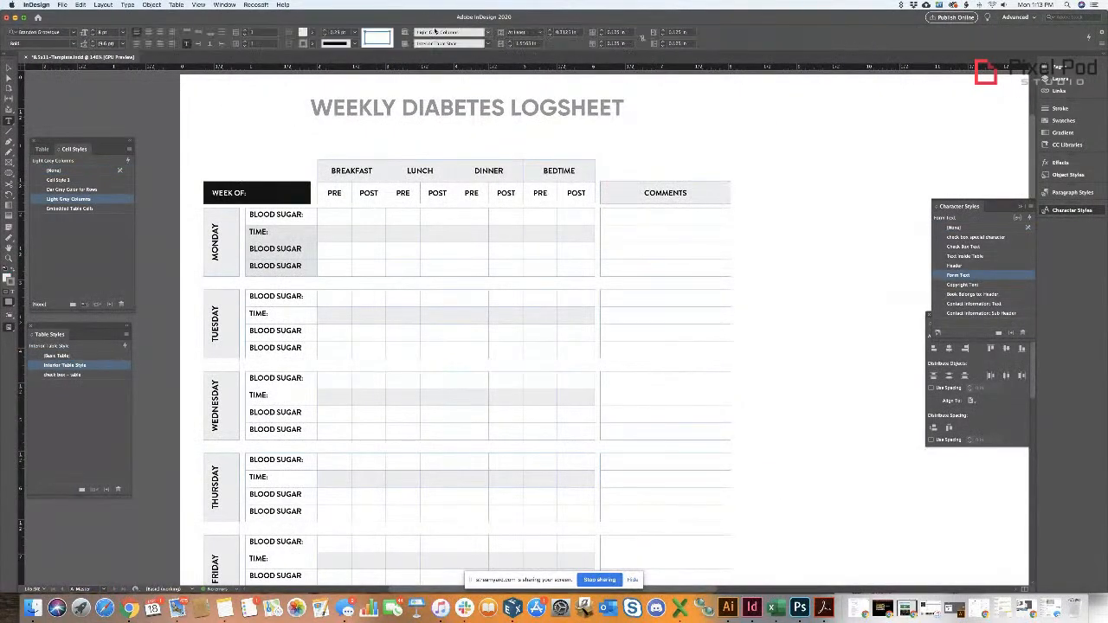
{"action": "key", "text": "Escape"}
{"action": "key", "text": "Escape"}
{"action": "key", "text": "Escape"}
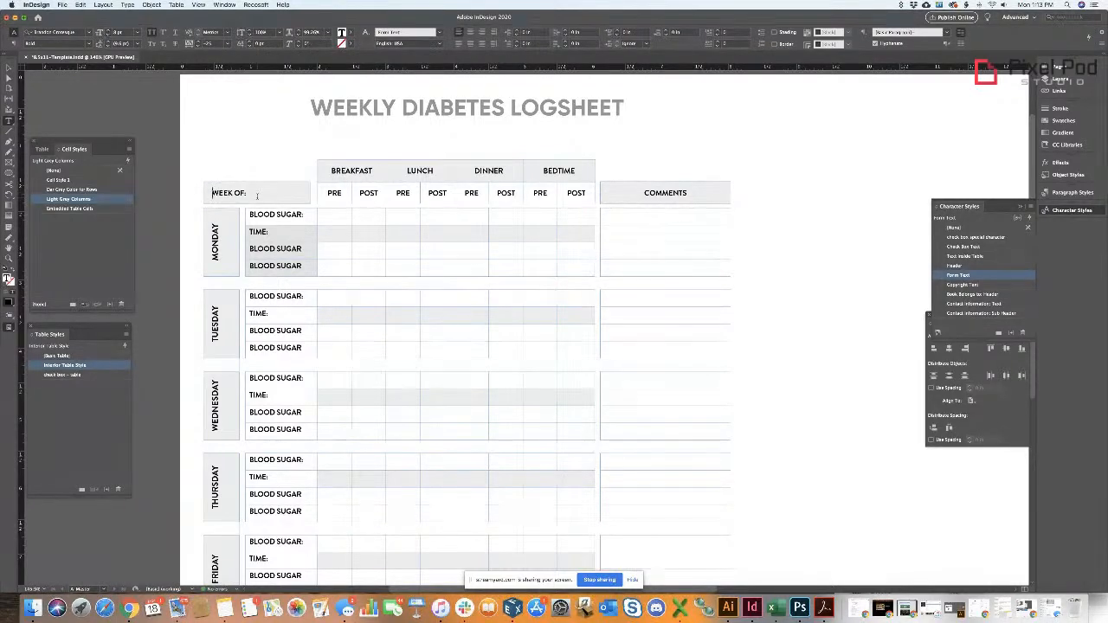
{"action": "key", "text": "Escape"}
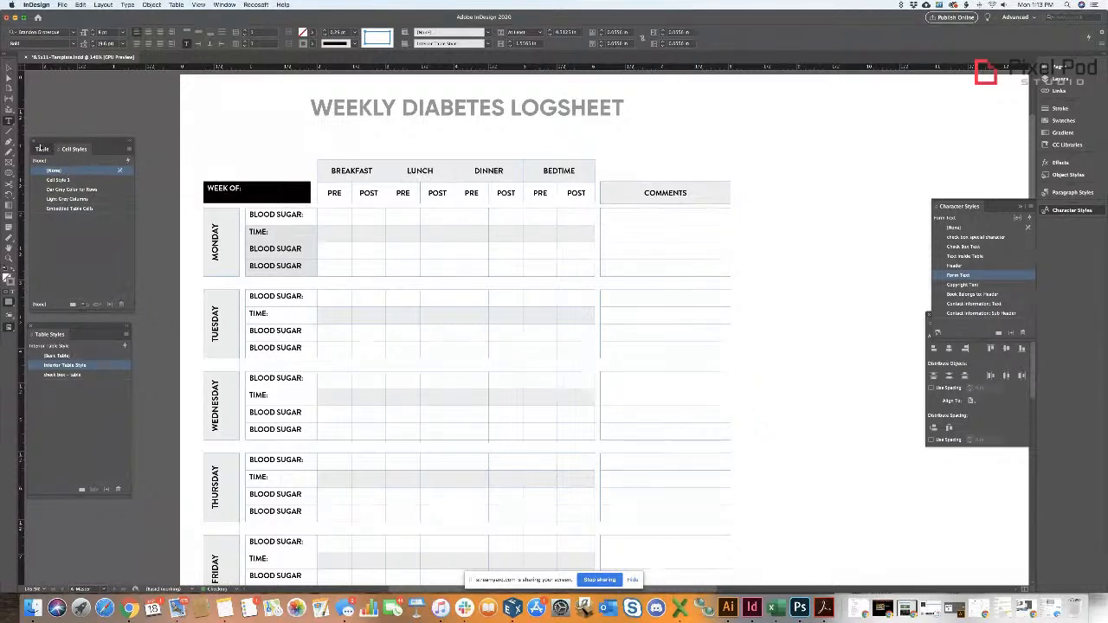
{"action": "left_click", "coordinate": [41, 149]}
{"action": "left_click", "coordinate": [46, 216]}
{"action": "left_click", "coordinate": [46, 216]}
{"action": "left_click", "coordinate": [153, 119]}
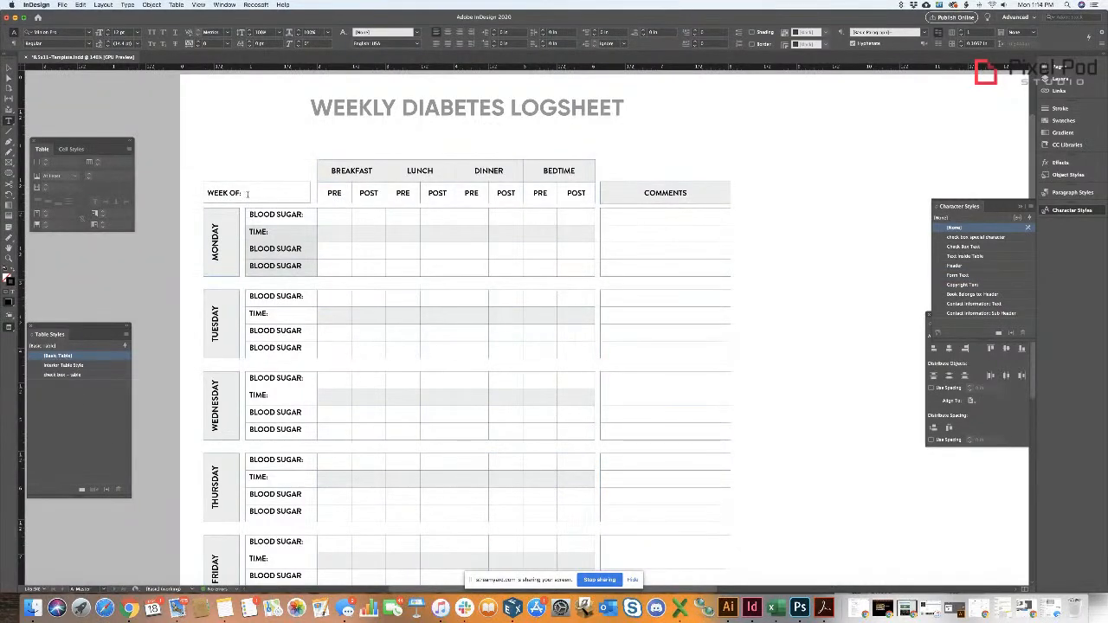
{"action": "key", "text": "v"}
{"action": "key", "text": "super+alt+0"}
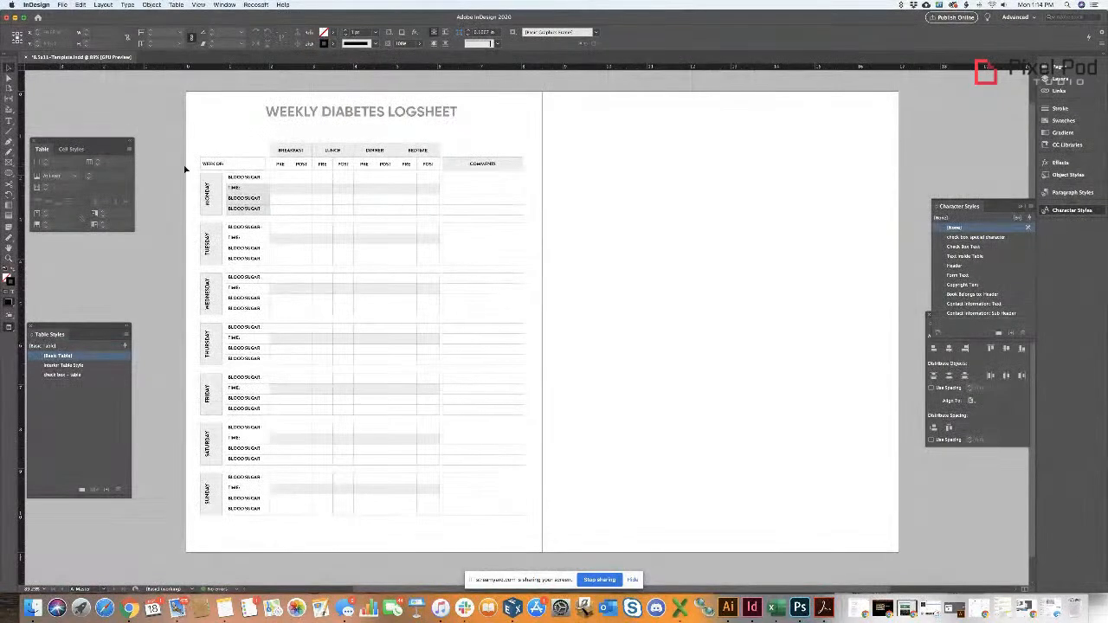
- Save the document under the name diabetic log in the Desktop's untitled folder 2
{"action": "left_click", "coordinate": [1064, 68]}
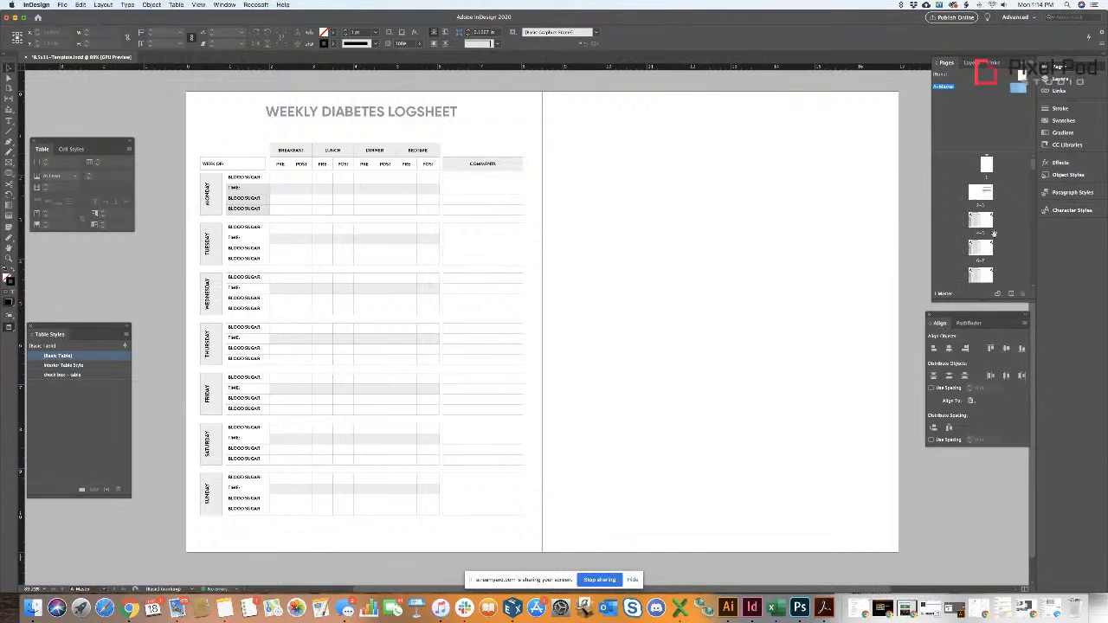
{"action": "left_click", "coordinate": [973, 223]}
{"action": "key", "text": "super+shift+s"}
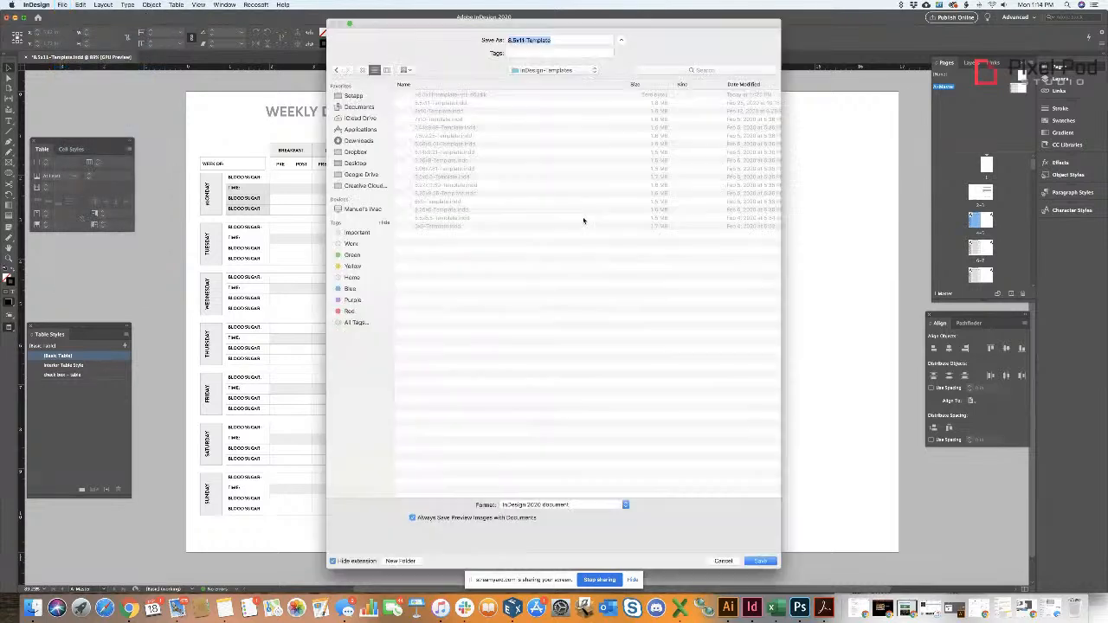
{"action": "type", "text": "diabetic"}
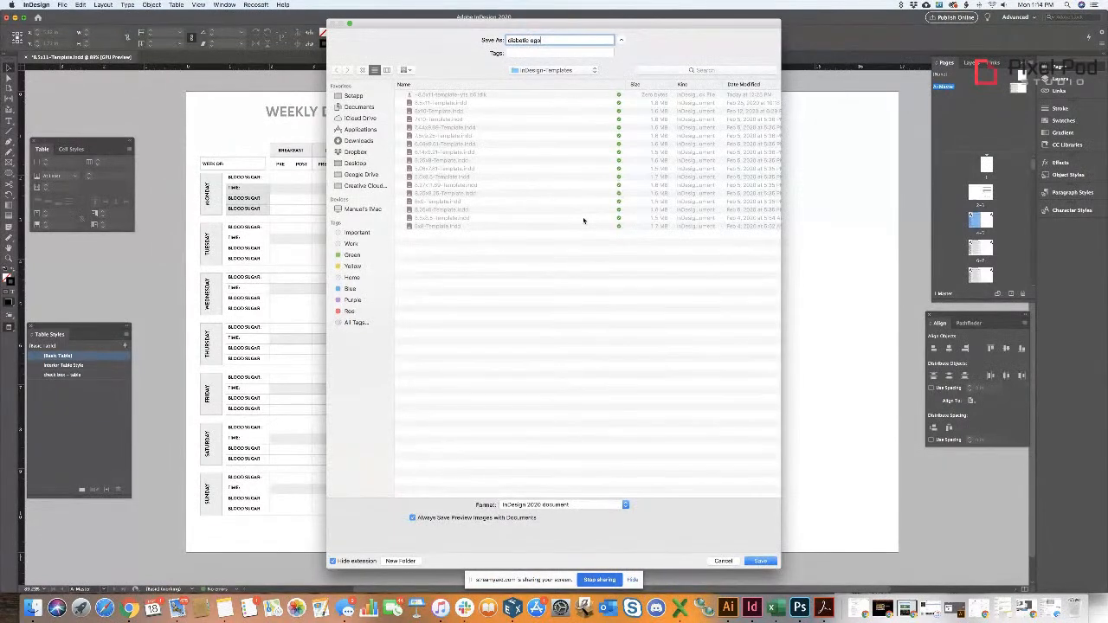
{"action": "type", "text": " log"}
{"action": "left_click", "coordinate": [350, 163]}
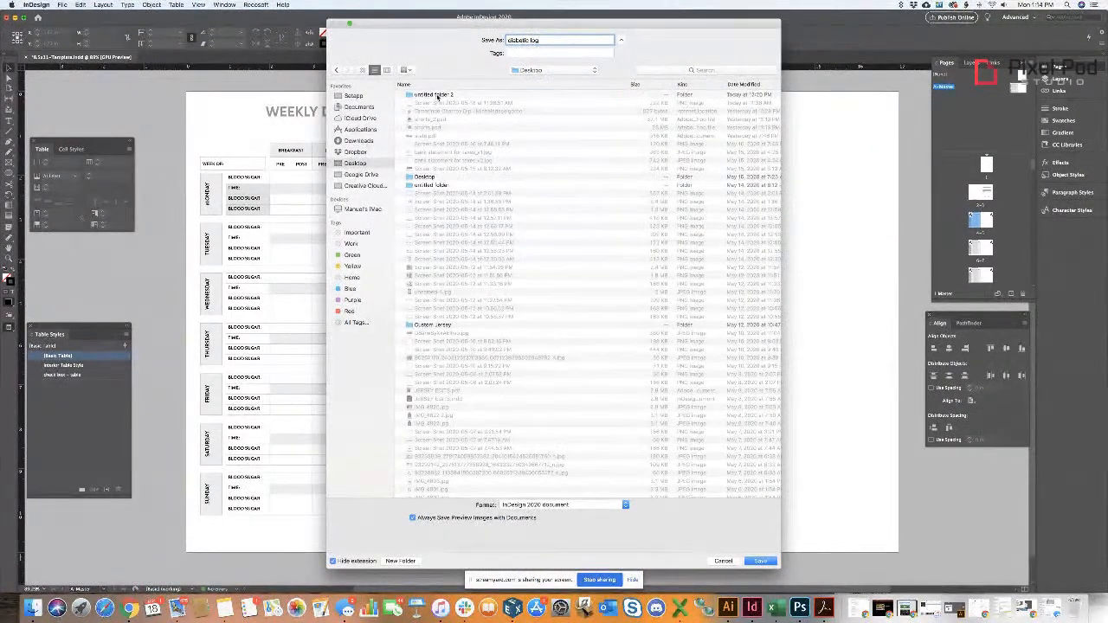
{"action": "double_click", "coordinate": [434, 95]}
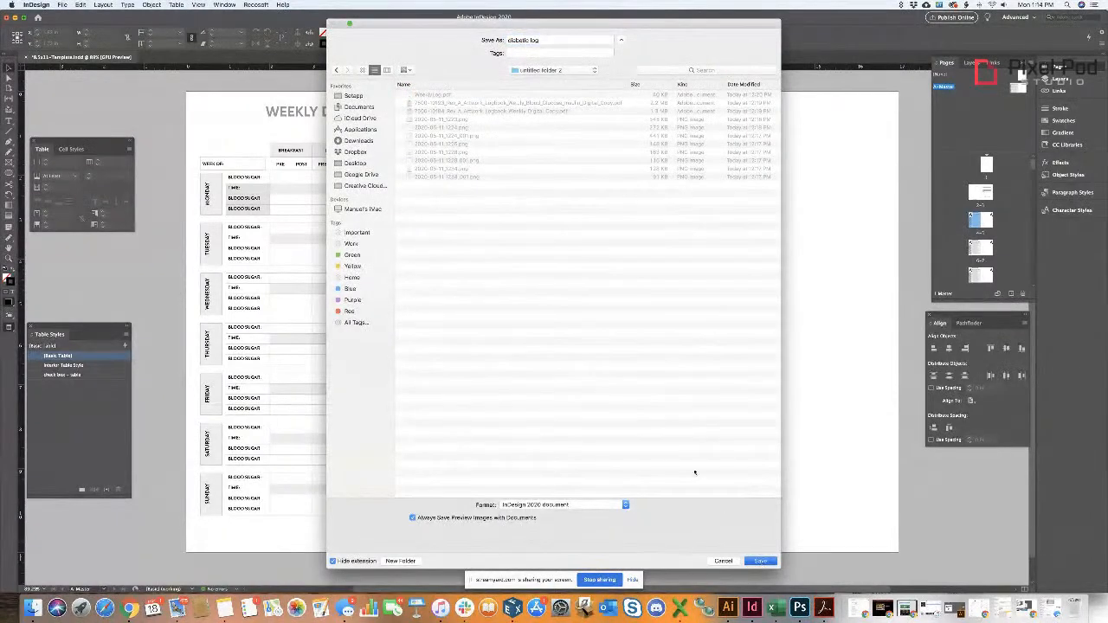
{"action": "key", "text": "Return"}
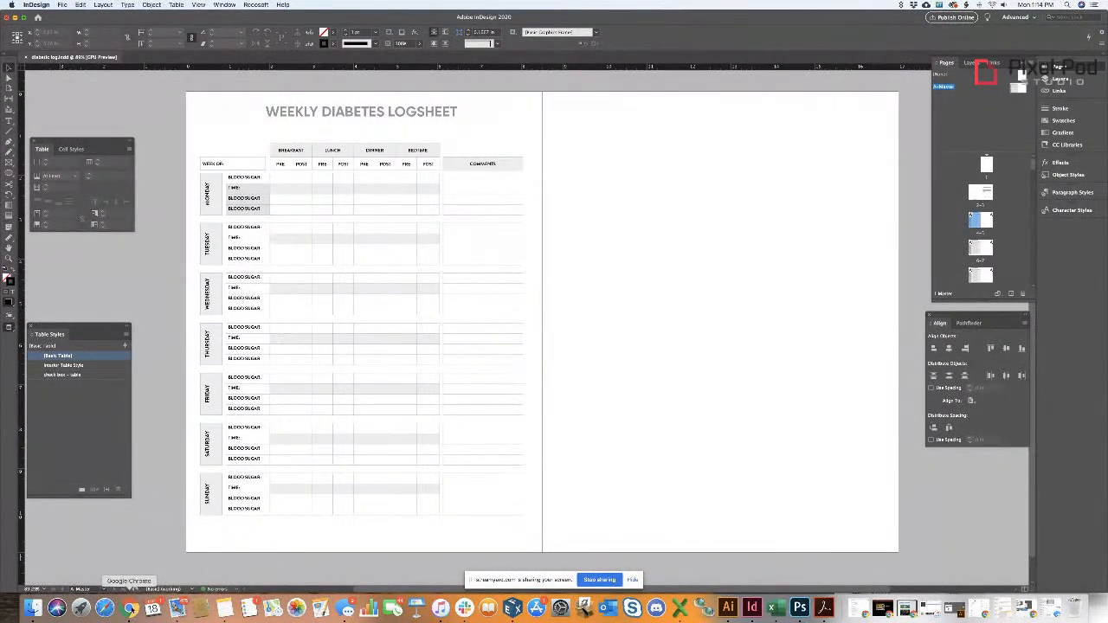
- Switch to Chrome to examine the row labels in the weekly blood glucose and insulin logbook, and return to InDesign
{"action": "left_click", "coordinate": [129, 606]}
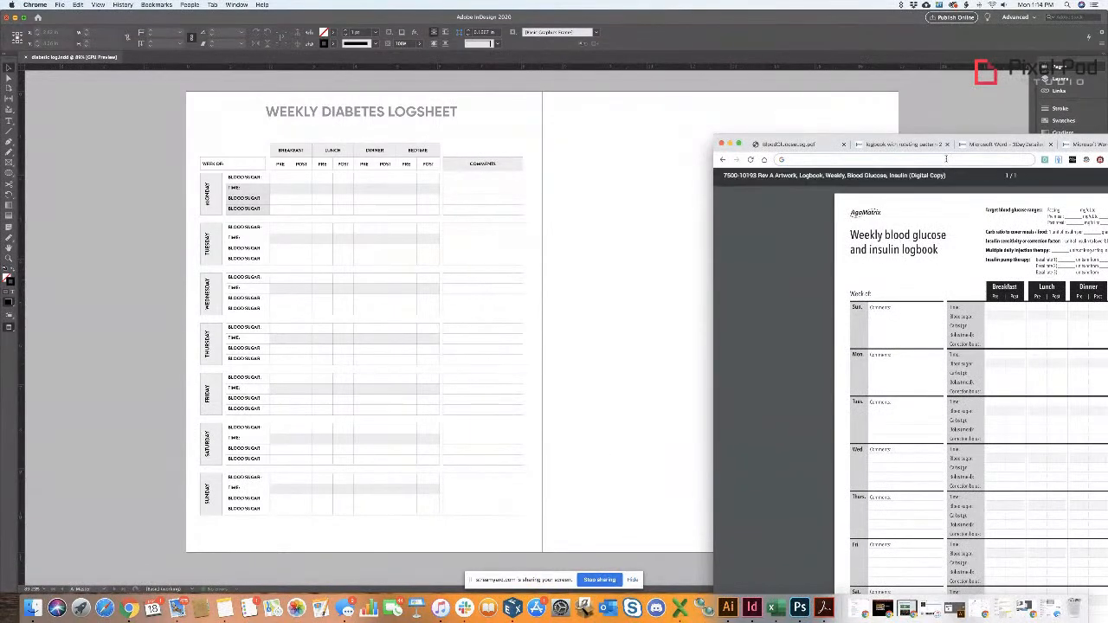
{"action": "left_click_drag", "start_coordinate": [947, 137], "coordinate": [655, 66]}
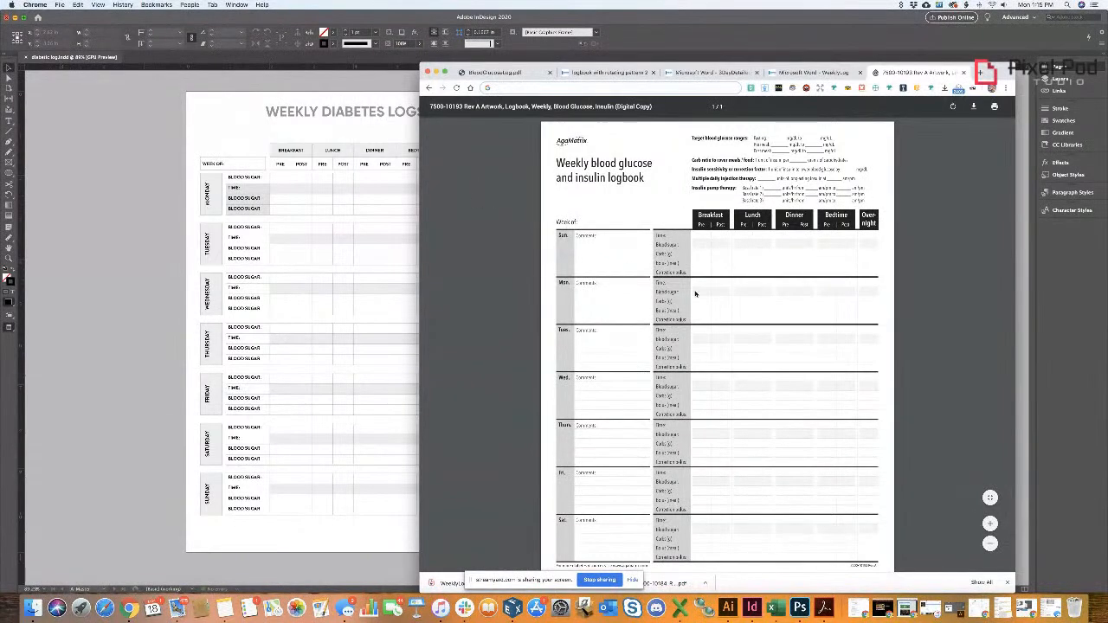
{"action": "left_click", "coordinate": [204, 233]}
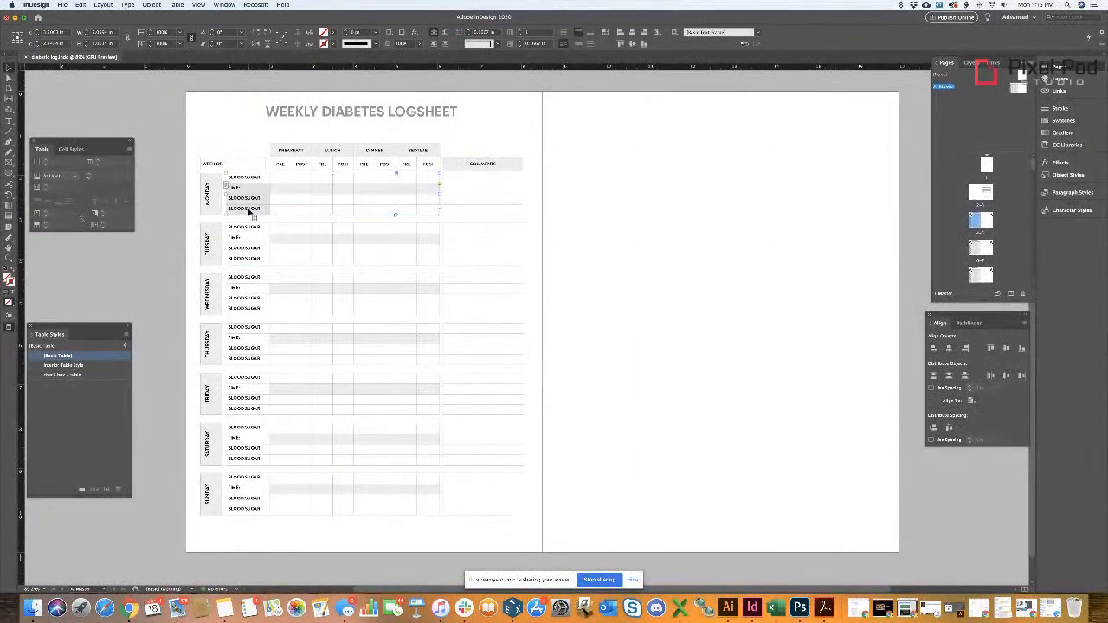
- Replace the last BLOOD SUGAR row label with CARBS: in Monday's block and CARBS in the Tuesday through Sunday blocks
{"action": "triple_click", "coordinate": [247, 210]}
{"action": "type", "text": "CARBS:"}
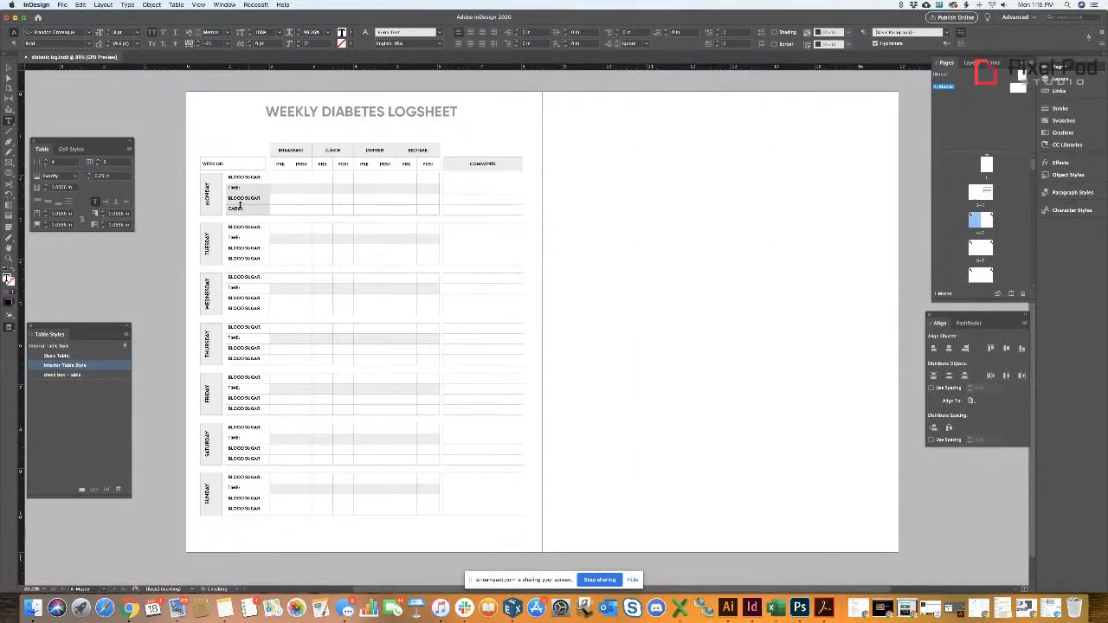
{"action": "triple_click", "coordinate": [246, 258]}
{"action": "type", "text": "CARBS"}
{"action": "left_click_drag", "start_coordinate": [228, 308], "coordinate": [261, 308]}
{"action": "type", "text": "CARBS"}
{"action": "double_click", "coordinate": [238, 358]}
{"action": "type", "text": "CARBS"}
{"action": "triple_click", "coordinate": [252, 358]}
{"action": "type", "text": "CARBS"}
{"action": "triple_click", "coordinate": [249, 409]}
{"action": "type", "text": "CARBS"}
{"action": "triple_click", "coordinate": [243, 457]}
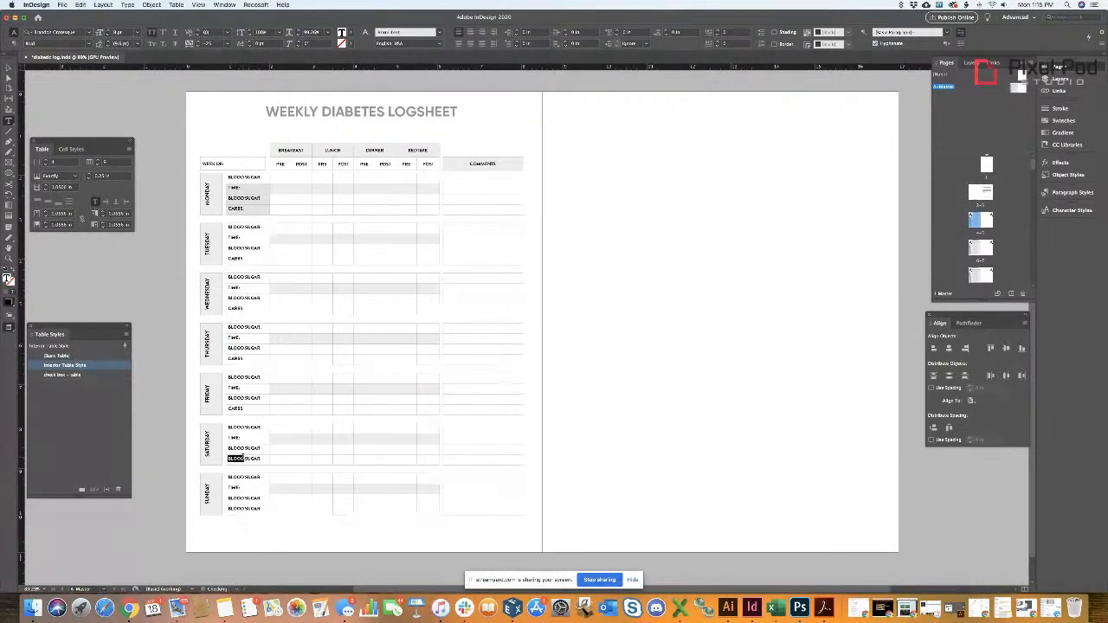
{"action": "type", "text": "CARBS"}
{"action": "triple_click", "coordinate": [237, 506]}
{"action": "type", "text": "CARBS"}
{"action": "left_click", "coordinate": [171, 293]}
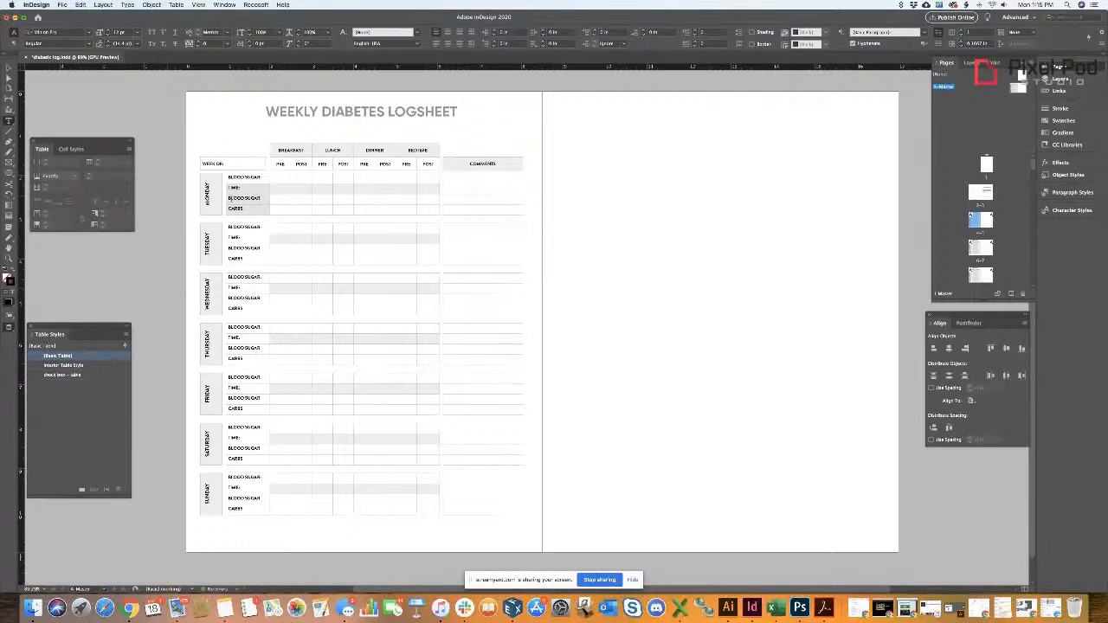
- Switch to Normal screen mode and duplicate the whole logsheet layout onto the facing page of the master spread
{"action": "left_click", "coordinate": [9, 70]}
{"action": "left_click_drag", "start_coordinate": [162, 99], "coordinate": [474, 459]}
{"action": "left_click_drag", "start_coordinate": [398, 116], "coordinate": [468, 118]}
{"action": "key", "text": "super+z"}
{"action": "left_click_drag", "start_coordinate": [9, 327], "coordinate": [42, 340]}
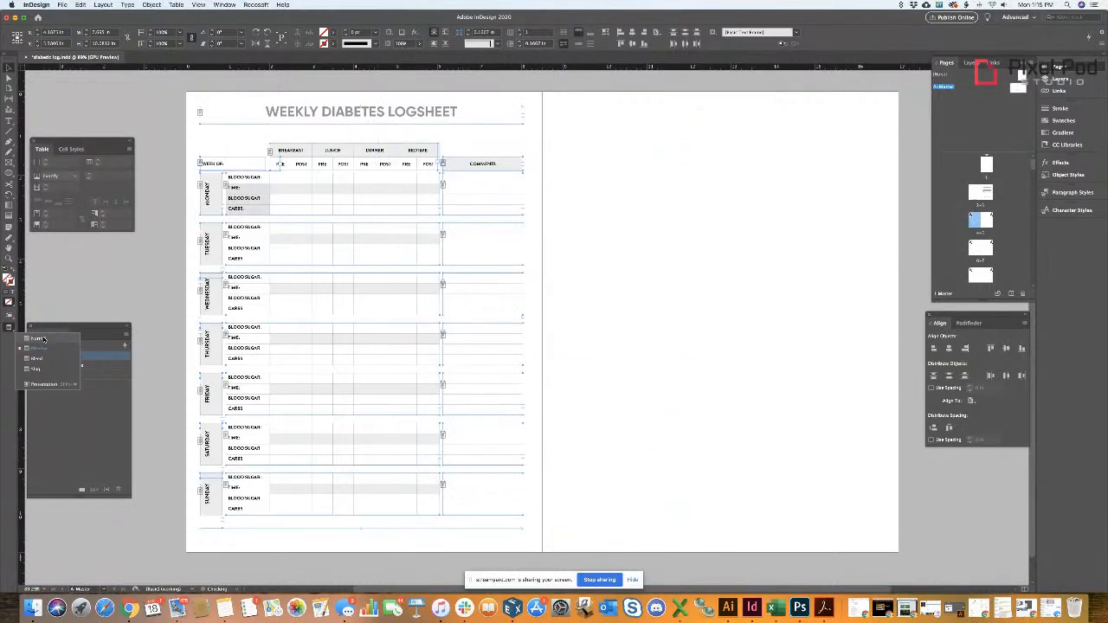
{"action": "left_click", "coordinate": [44, 338]}
{"action": "left_click_drag", "start_coordinate": [278, 112], "coordinate": [641, 124]}
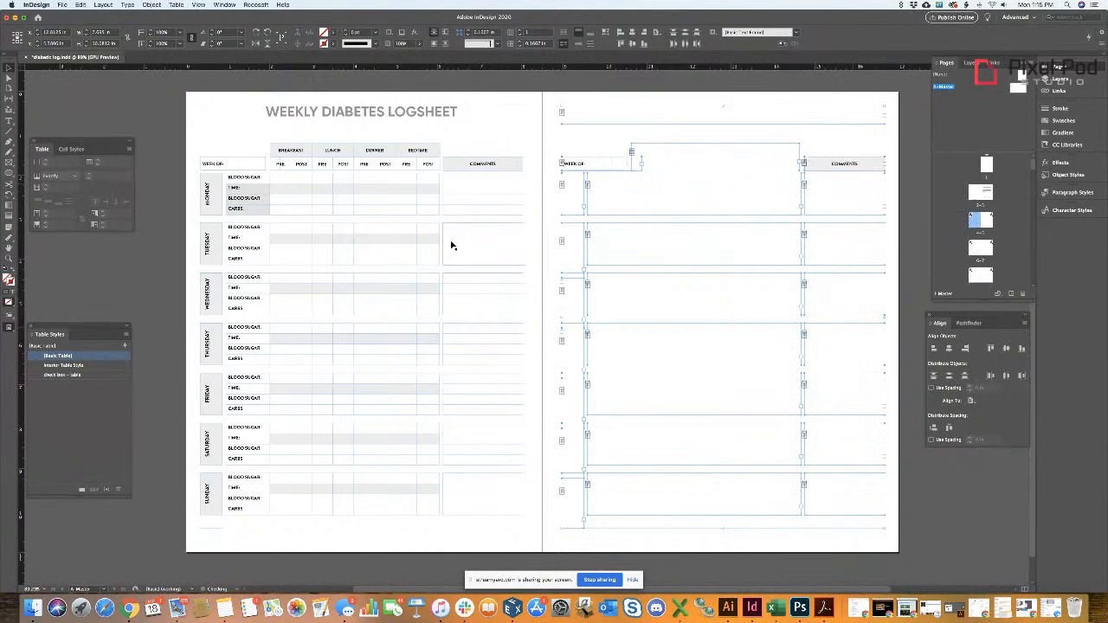
- Display the A-Master spread and check the document's page thumbnails for the logsheet layout
{"action": "double_click", "coordinate": [1015, 91]}
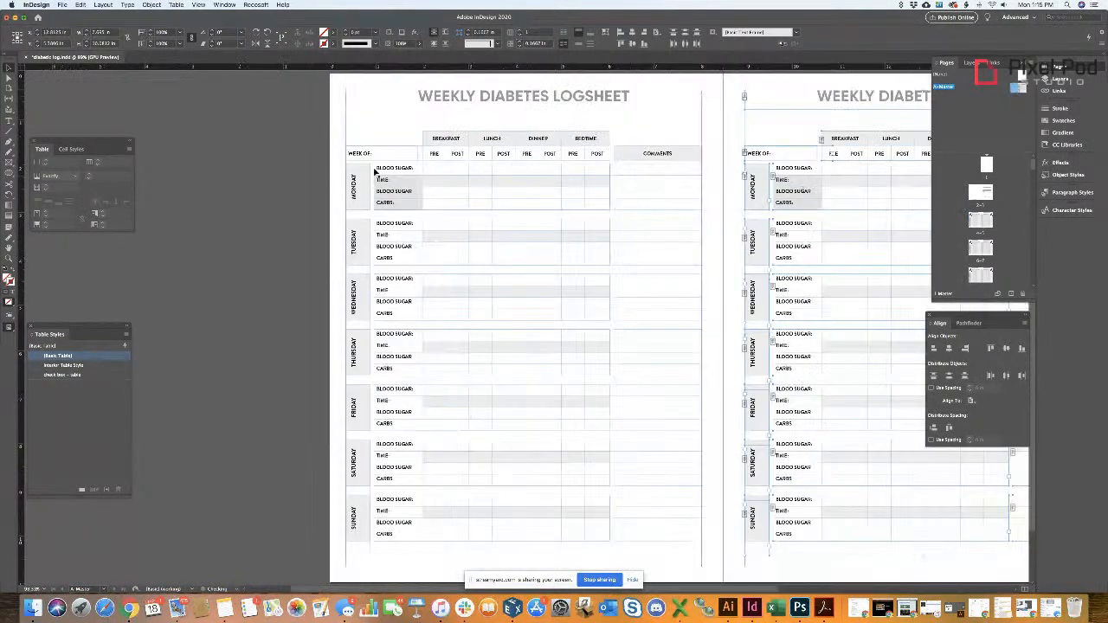
{"action": "scroll", "coordinate": [283, 167], "scroll_direction": "right", "scroll_amount": 3}
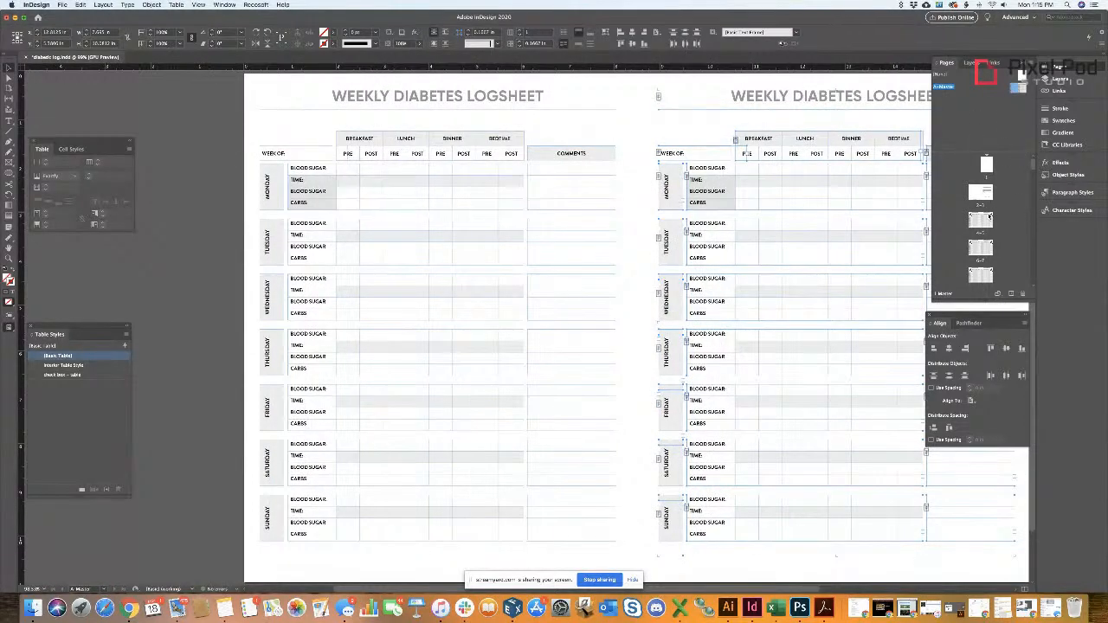
{"action": "scroll", "coordinate": [983, 221], "scroll_direction": "down", "scroll_amount": 3}
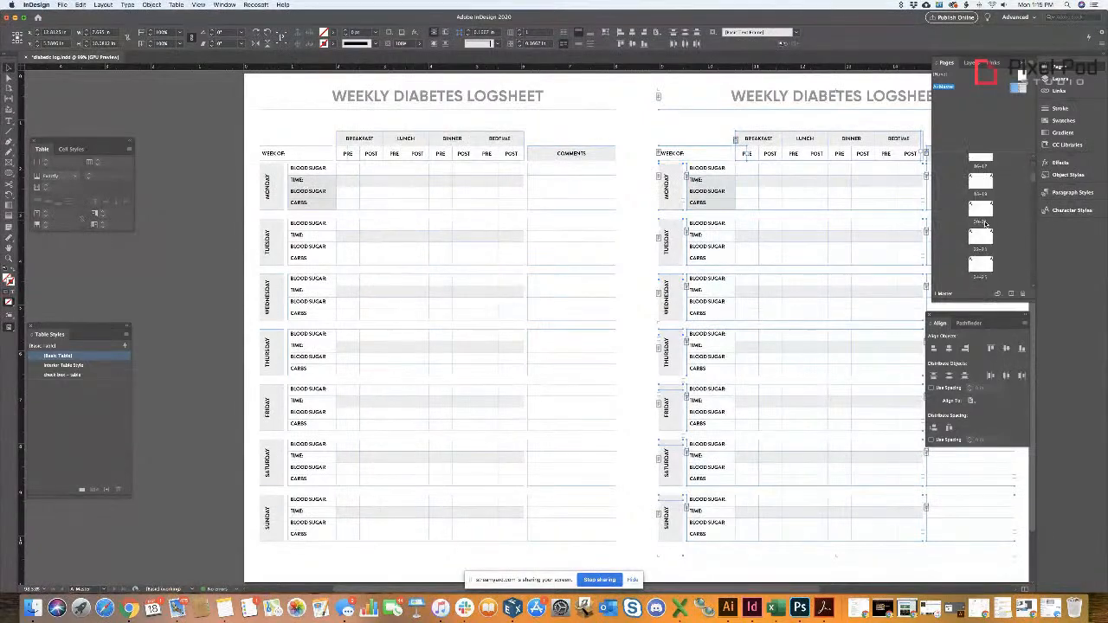
{"action": "scroll", "coordinate": [992, 230], "scroll_direction": "down", "scroll_amount": 5}
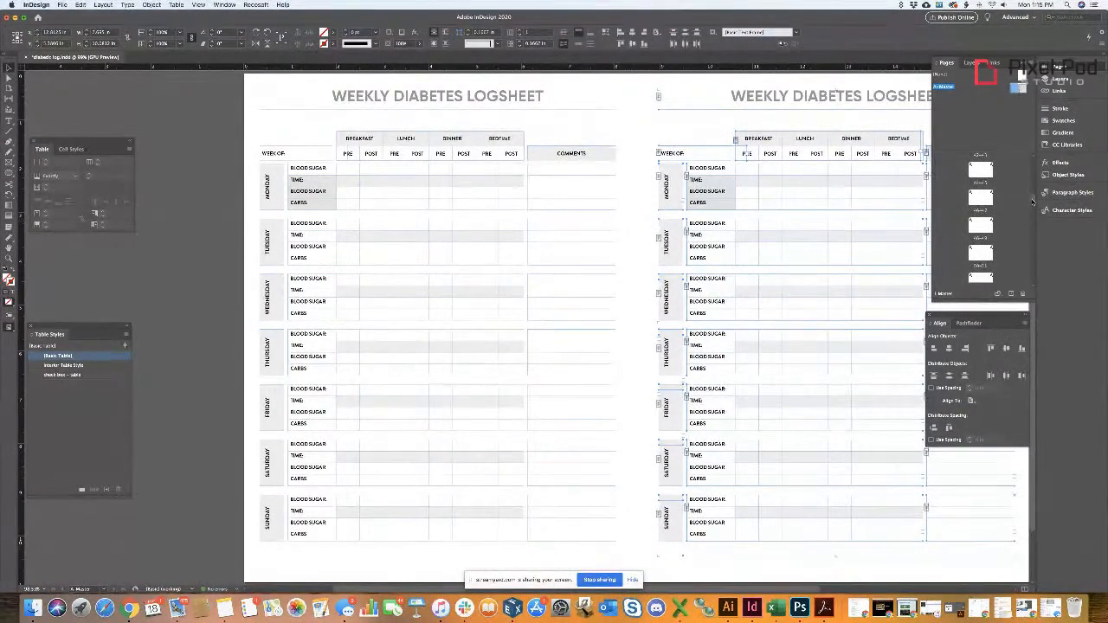
- Examine the document's page spreads from the middle through the last page for the repeated logsheet layout
{"action": "scroll", "coordinate": [1009, 202], "scroll_direction": "down", "scroll_amount": 5}
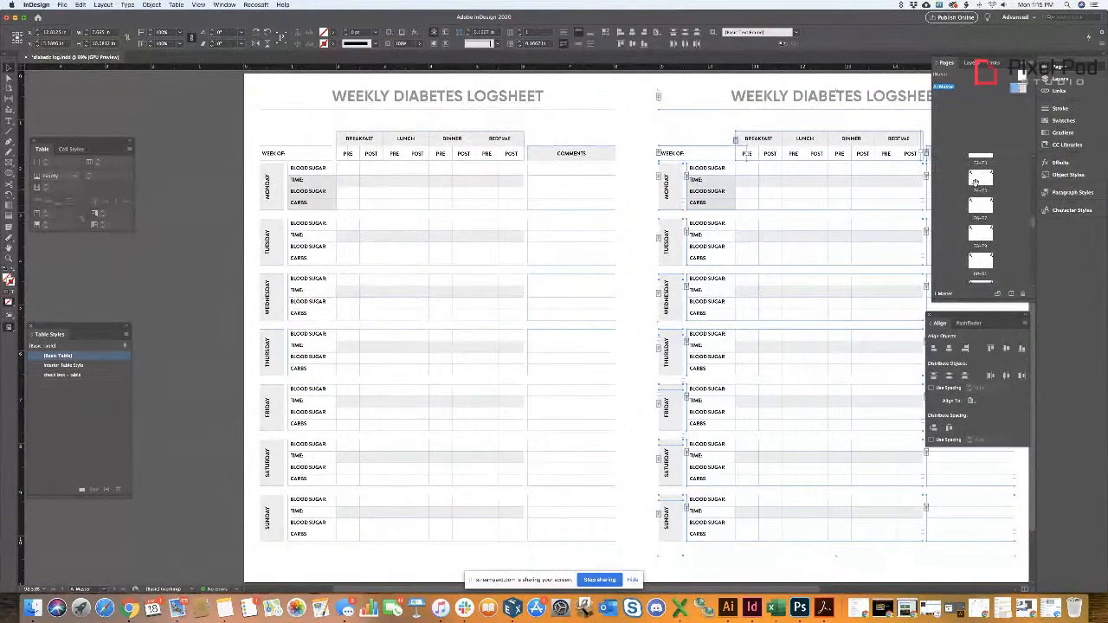
{"action": "double_click", "coordinate": [979, 181]}
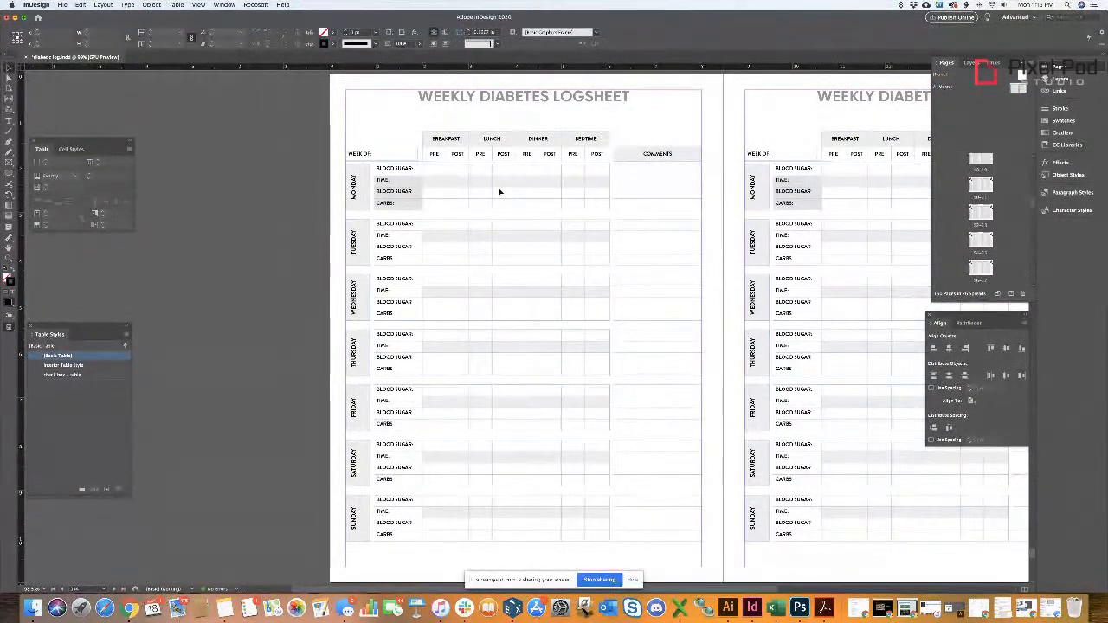
{"action": "scroll", "coordinate": [510, 194], "scroll_direction": "down", "scroll_amount": 10}
{"action": "scroll", "coordinate": [511, 194], "scroll_direction": "right", "scroll_amount": 4}
{"action": "scroll", "coordinate": [527, 201], "scroll_direction": "down", "scroll_amount": 10}
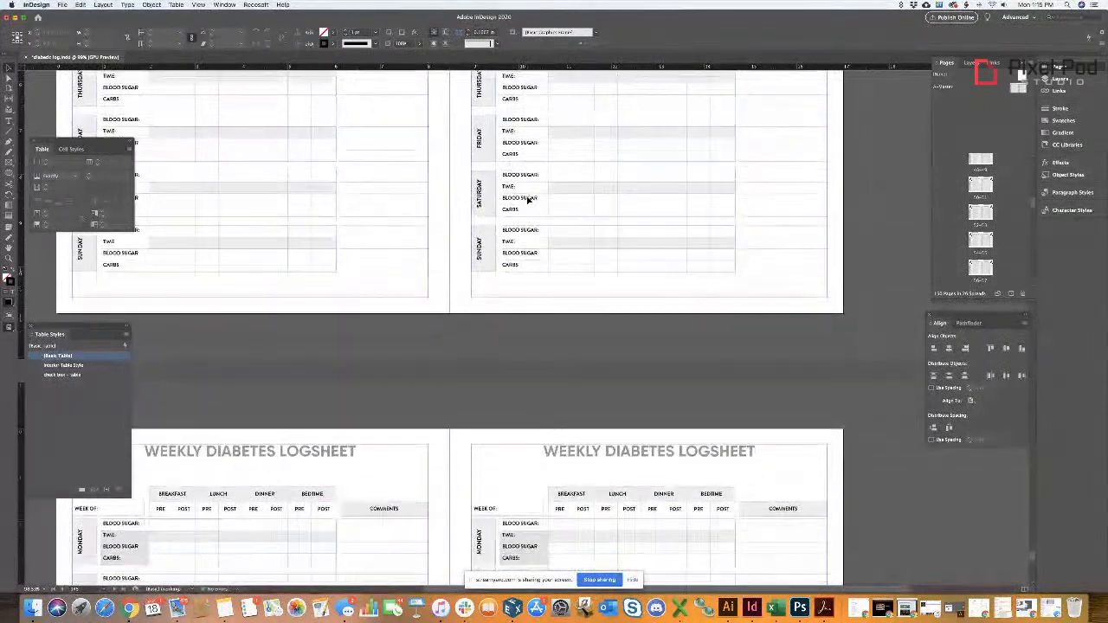
{"action": "scroll", "coordinate": [1019, 210], "scroll_direction": "down", "scroll_amount": 10}
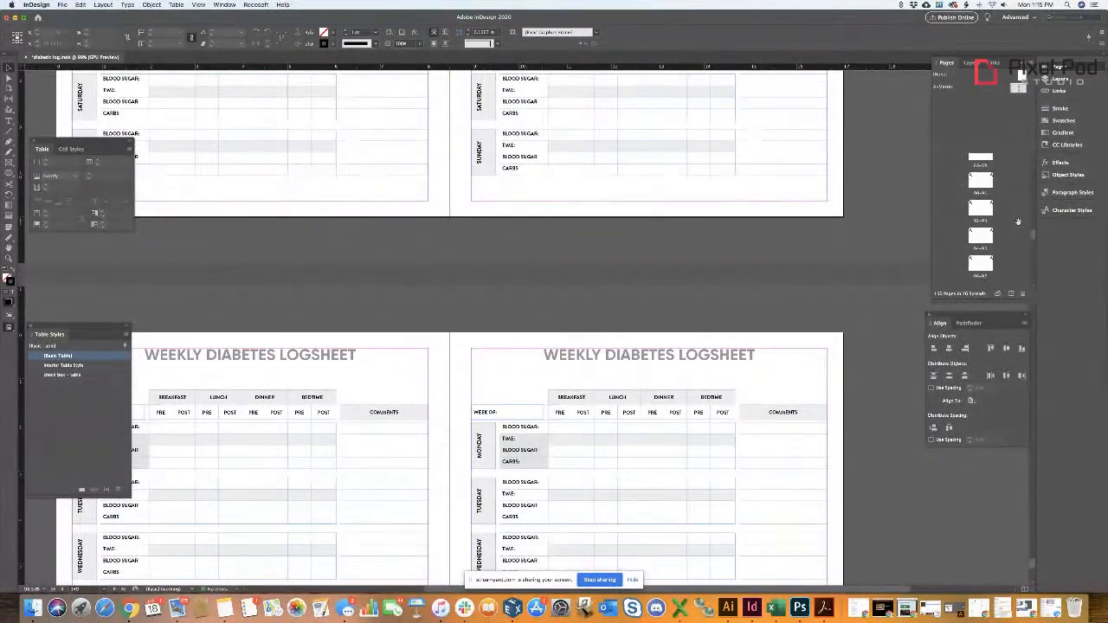
{"action": "scroll", "coordinate": [1018, 222], "scroll_direction": "down", "scroll_amount": 10}
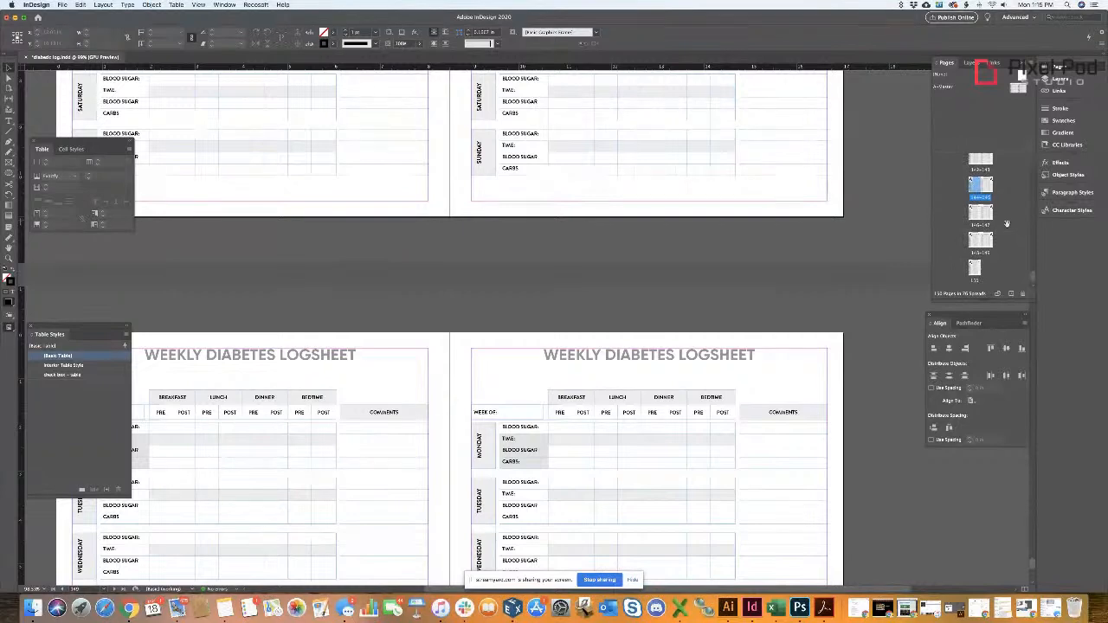
{"action": "scroll", "coordinate": [1004, 223], "scroll_direction": "down", "scroll_amount": 5}
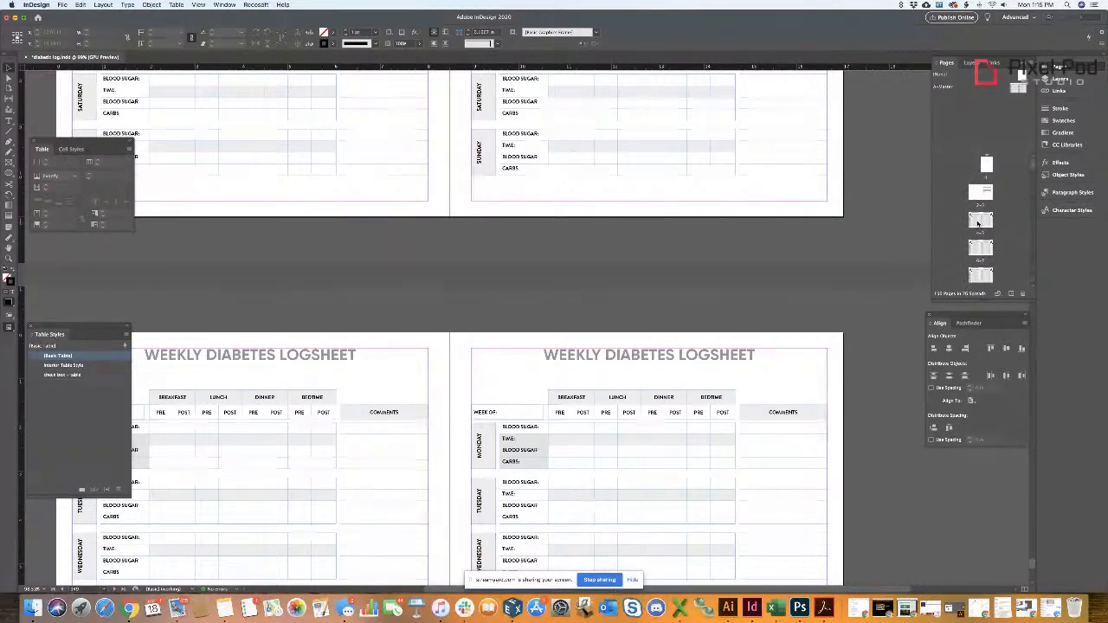
- Display the page 4–5 spread and switch to Preview screen mode to review the logsheet pages
{"action": "double_click", "coordinate": [978, 221]}
{"action": "scroll", "coordinate": [653, 277], "scroll_direction": "right", "scroll_amount": 5}
{"action": "scroll", "coordinate": [653, 277], "scroll_direction": "up", "scroll_amount": 2}
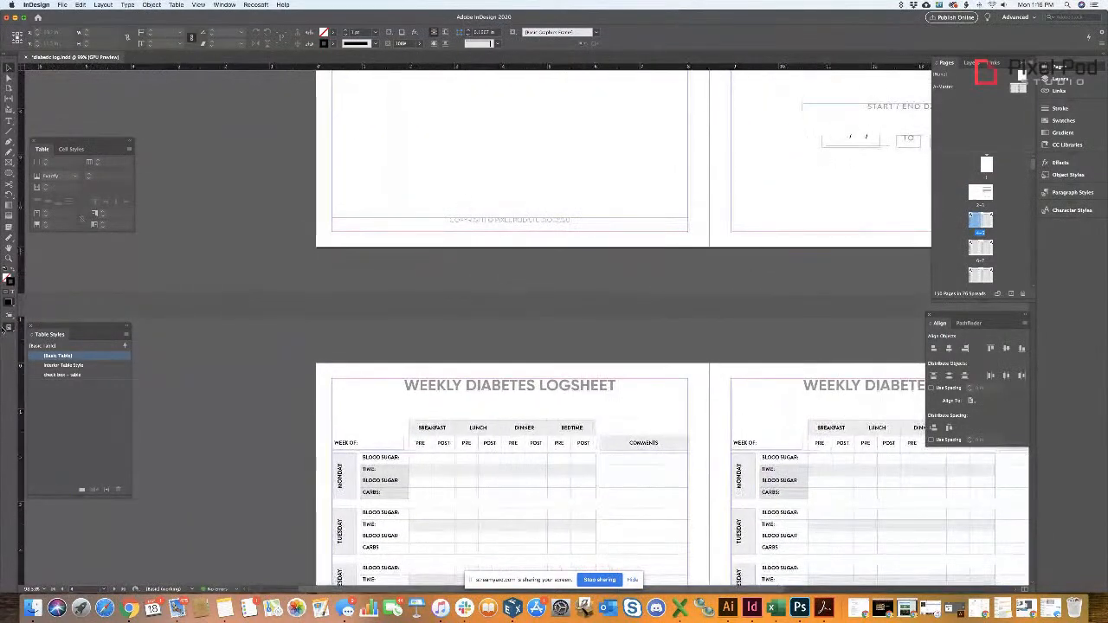
{"action": "left_click", "coordinate": [9, 328]}
{"action": "left_click", "coordinate": [60, 346]}
{"action": "scroll", "coordinate": [565, 363], "scroll_direction": "down", "scroll_amount": 8}
{"action": "scroll", "coordinate": [564, 363], "scroll_direction": "right", "scroll_amount": 3}
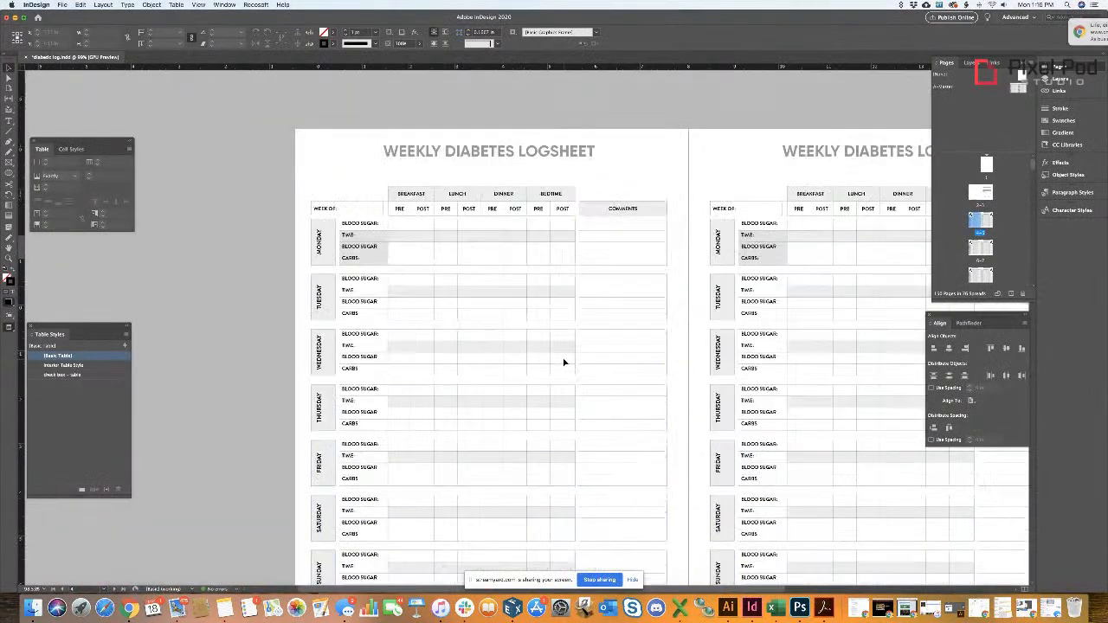
{"action": "scroll", "coordinate": [563, 363], "scroll_direction": "up", "scroll_amount": 4}
{"action": "scroll", "coordinate": [563, 362], "scroll_direction": "down", "scroll_amount": 4}
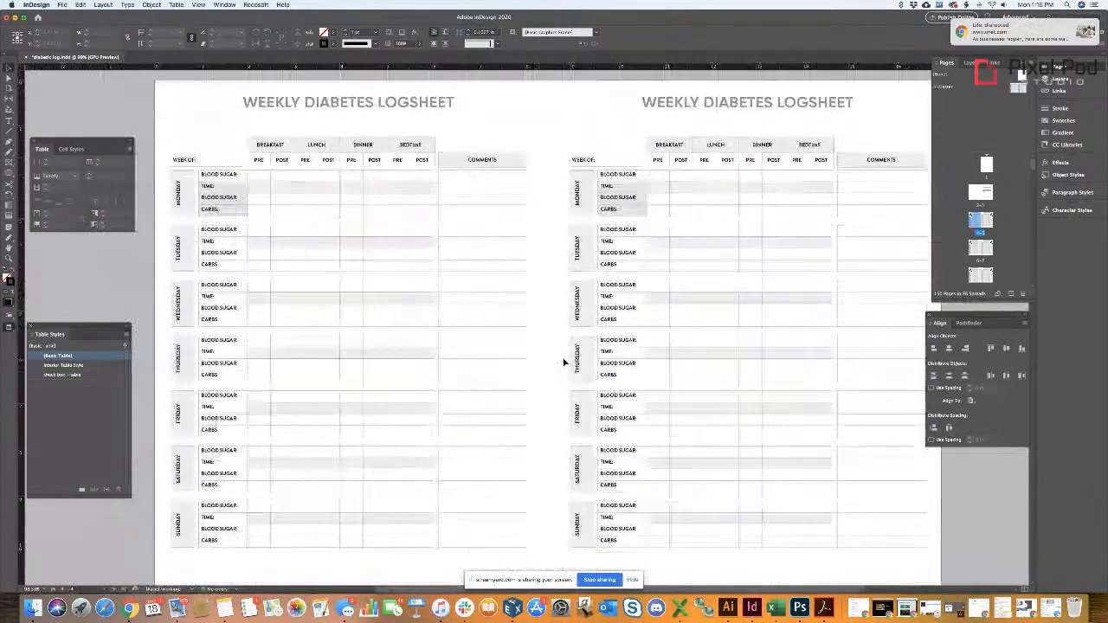
{"action": "scroll", "coordinate": [562, 277], "scroll_direction": "down", "scroll_amount": 3}
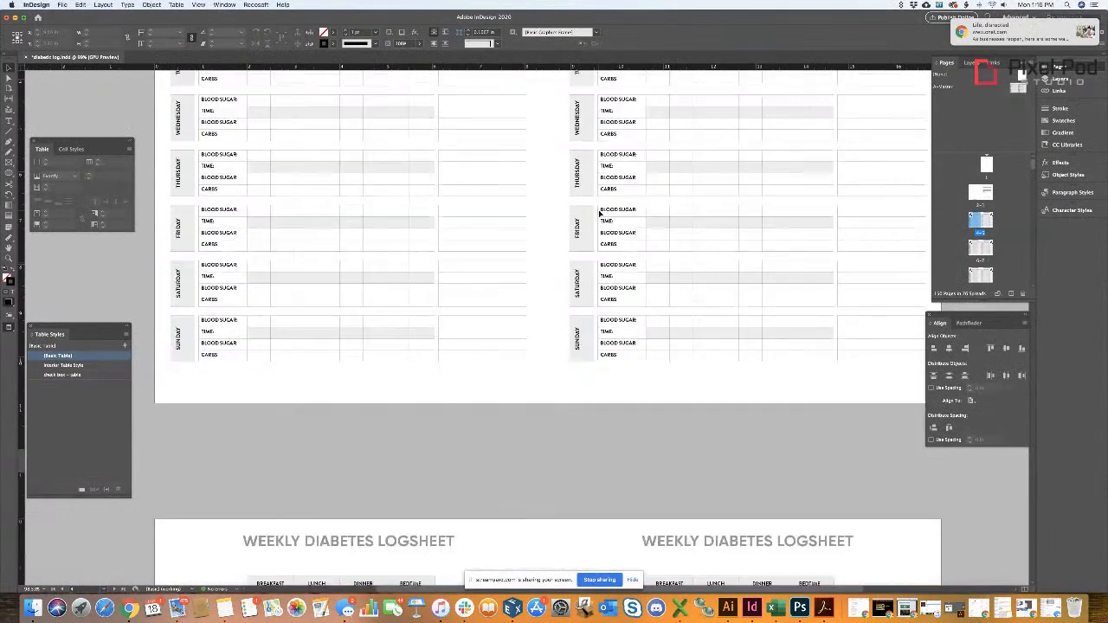
- Export all pages as a PDF named diabetic log in untitled folder 2 with the High Quality Print preset
{"action": "left_click", "coordinate": [62, 4]}
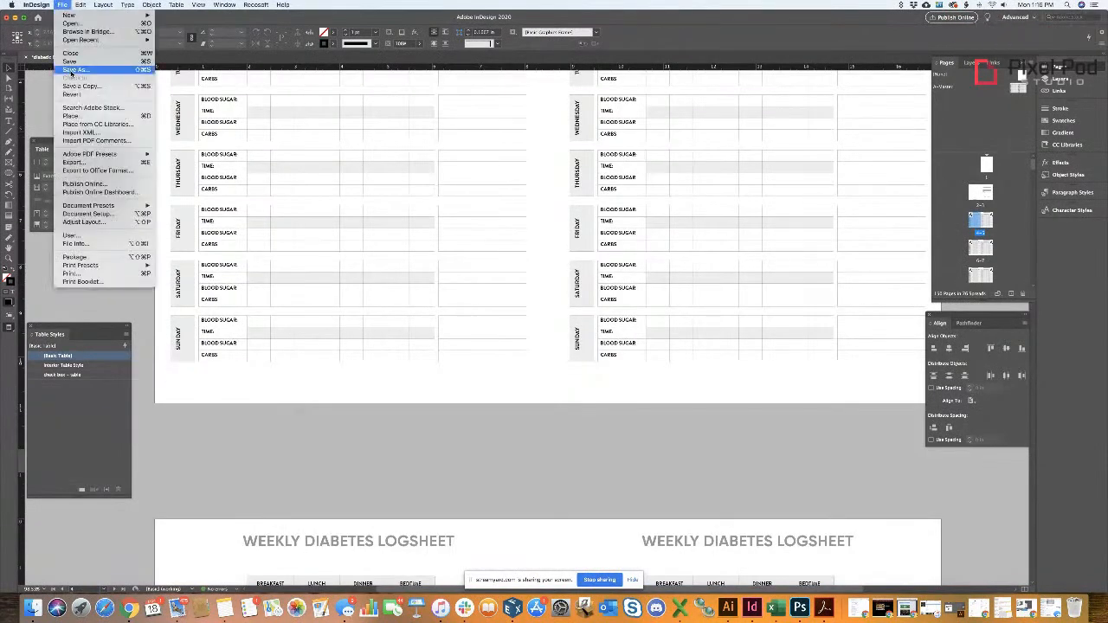
{"action": "mouse_move", "coordinate": [116, 154]}
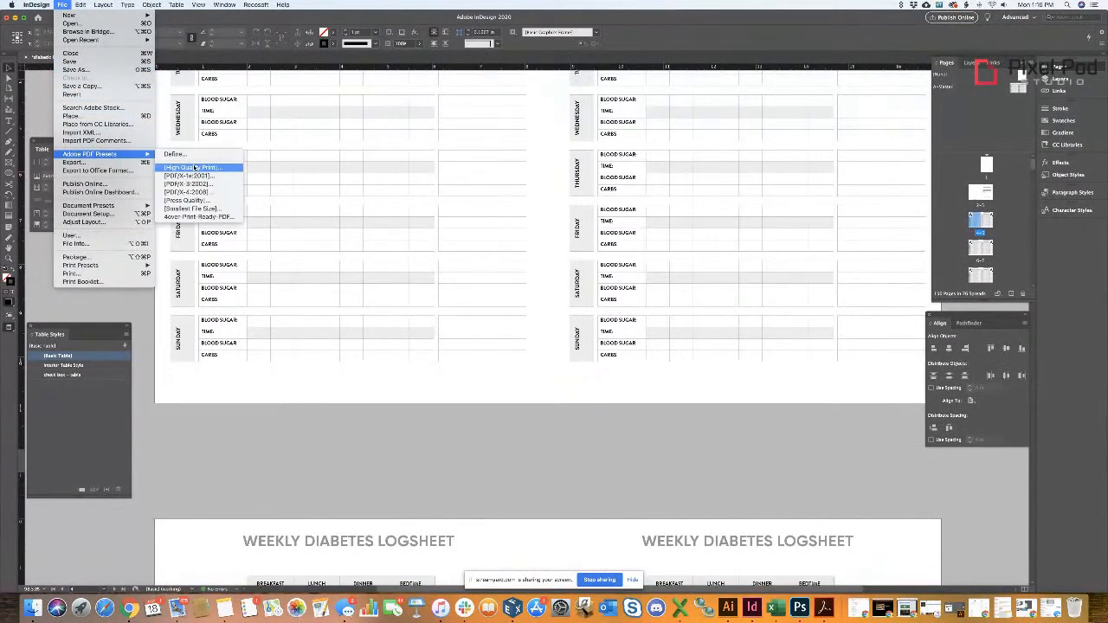
{"action": "left_click", "coordinate": [195, 168]}
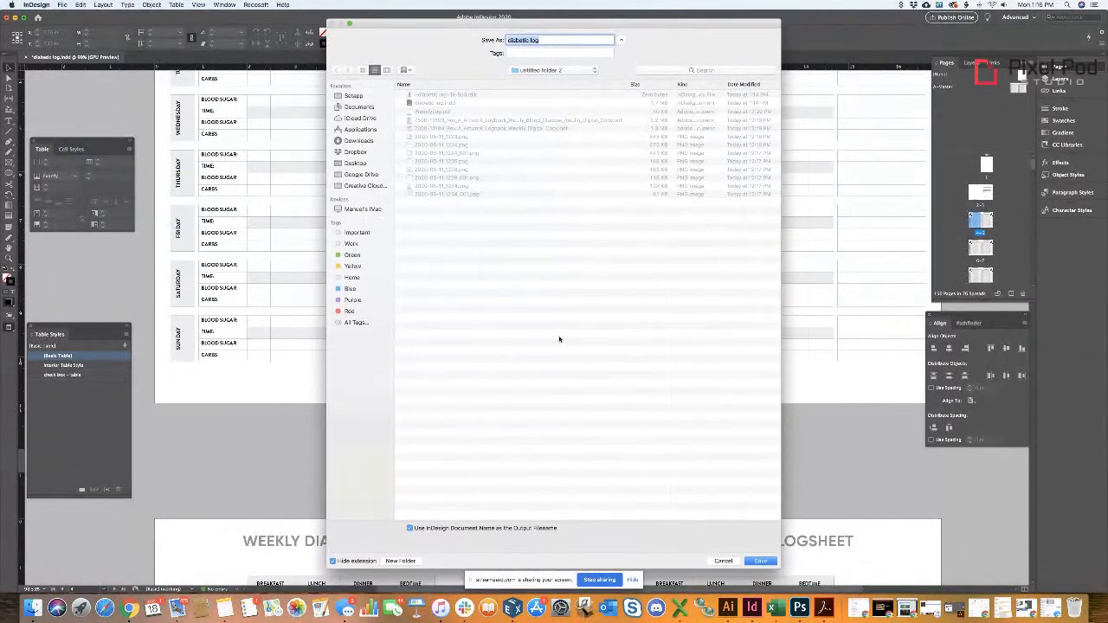
{"action": "left_click", "coordinate": [760, 562]}
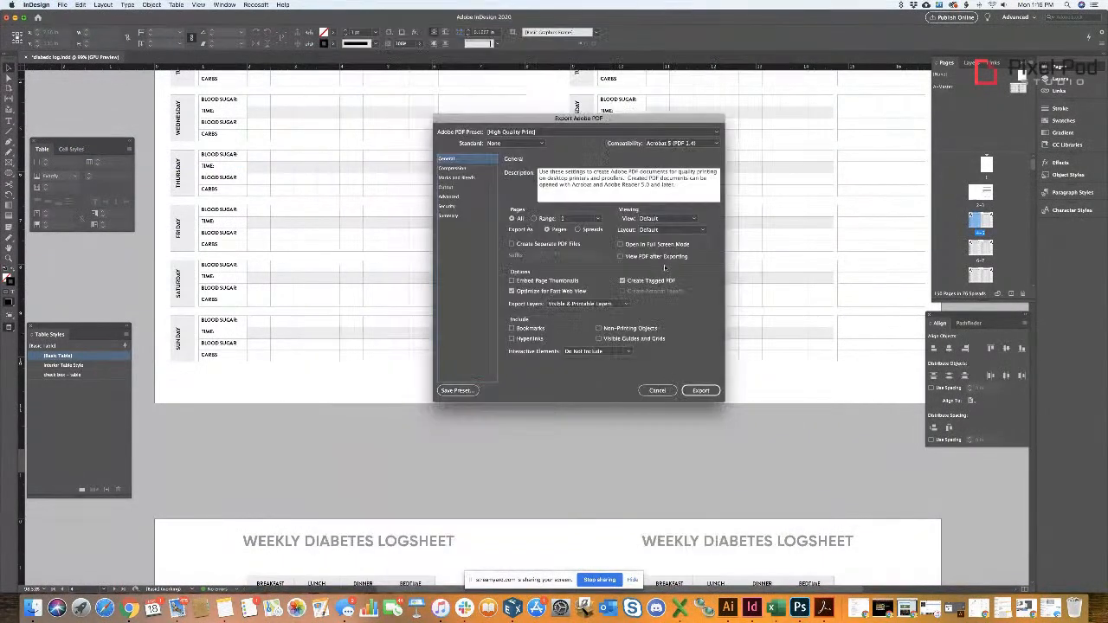
{"action": "left_click", "coordinate": [700, 390]}
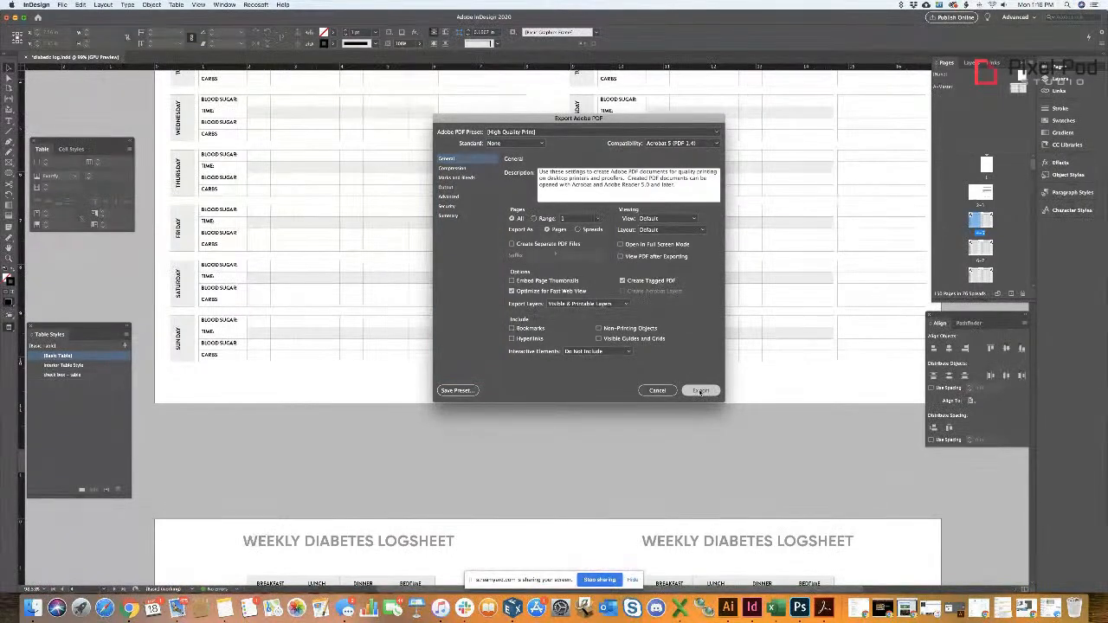
{"action": "left_click", "coordinate": [700, 390]}
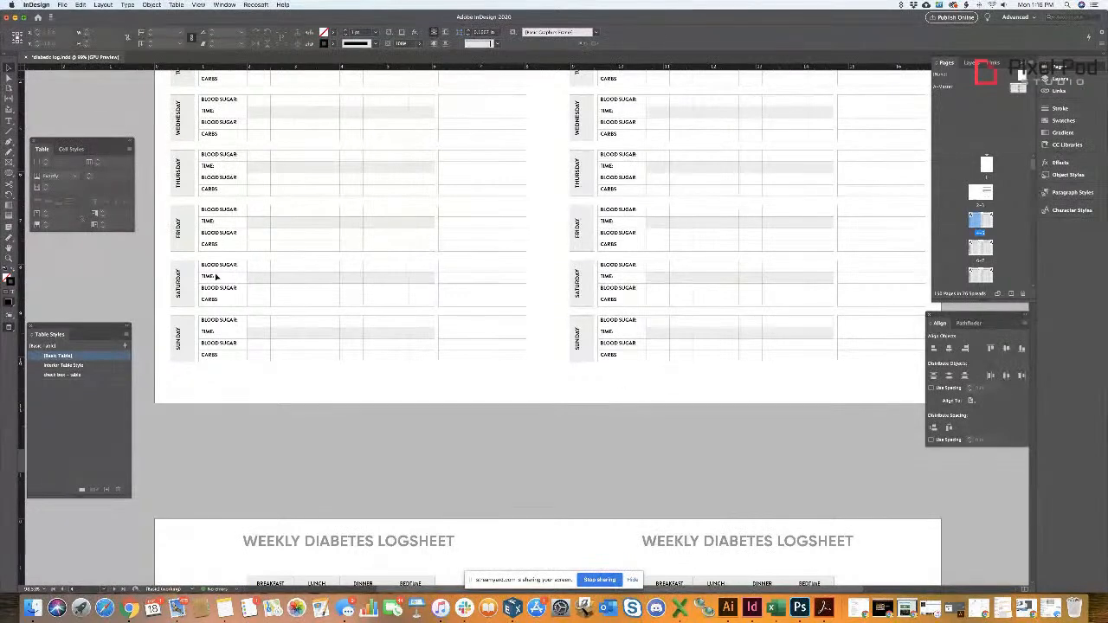
- Examine the finished logsheet spread on pages 4–5 from the titles down to the Sunday blocks
{"action": "scroll", "coordinate": [278, 288], "scroll_direction": "up", "scroll_amount": 5}
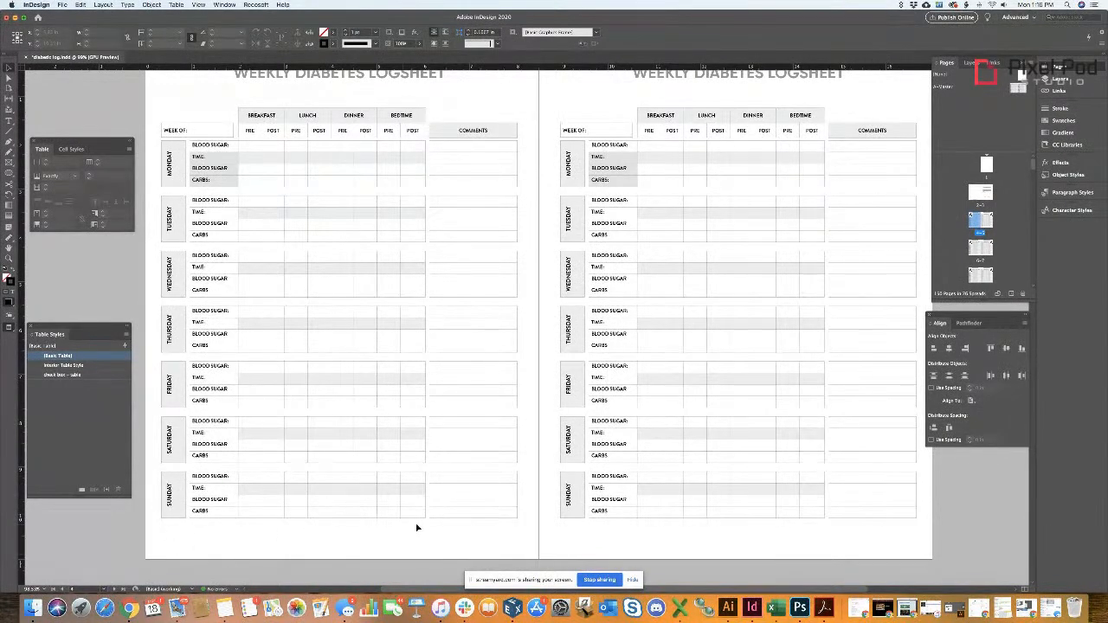
{"action": "scroll", "coordinate": [417, 527], "scroll_direction": "up", "scroll_amount": 2}
{"action": "scroll", "coordinate": [393, 358], "scroll_direction": "down", "scroll_amount": 3}
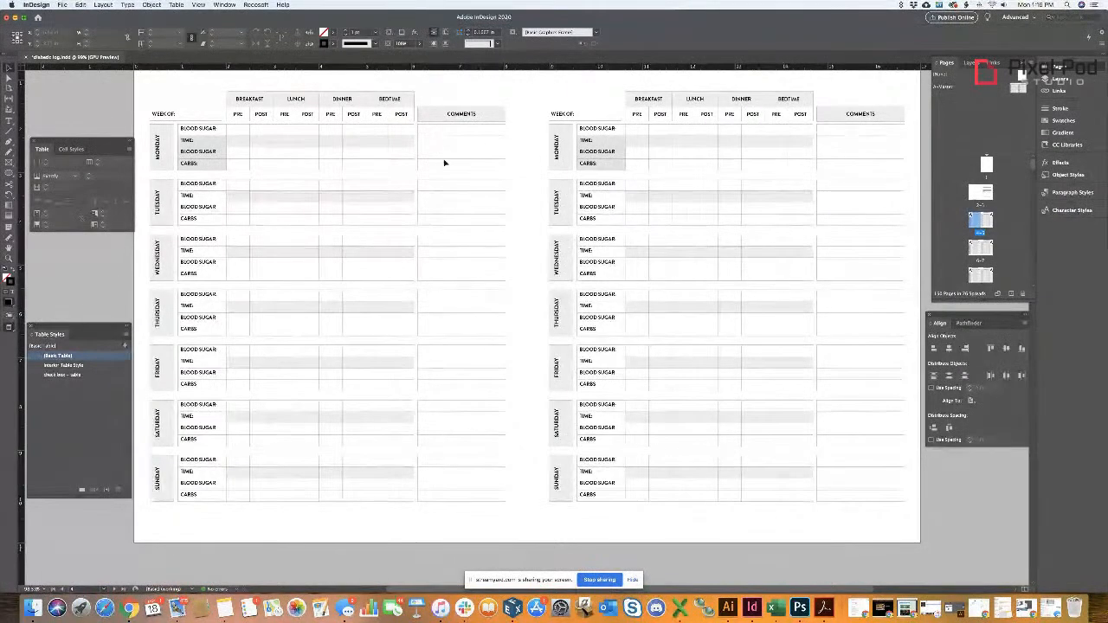
{"action": "scroll", "coordinate": [440, 322], "scroll_direction": "up", "scroll_amount": 5}
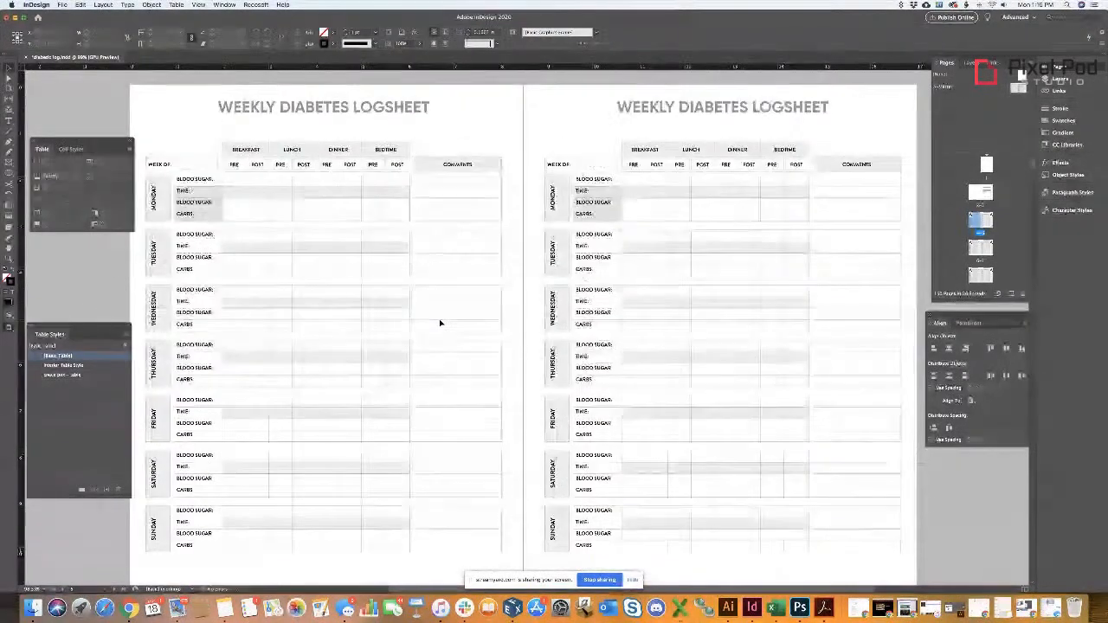
{"action": "scroll", "coordinate": [440, 323], "scroll_direction": "down", "scroll_amount": 6}
{"action": "scroll", "coordinate": [439, 323], "scroll_direction": "up", "scroll_amount": 4}
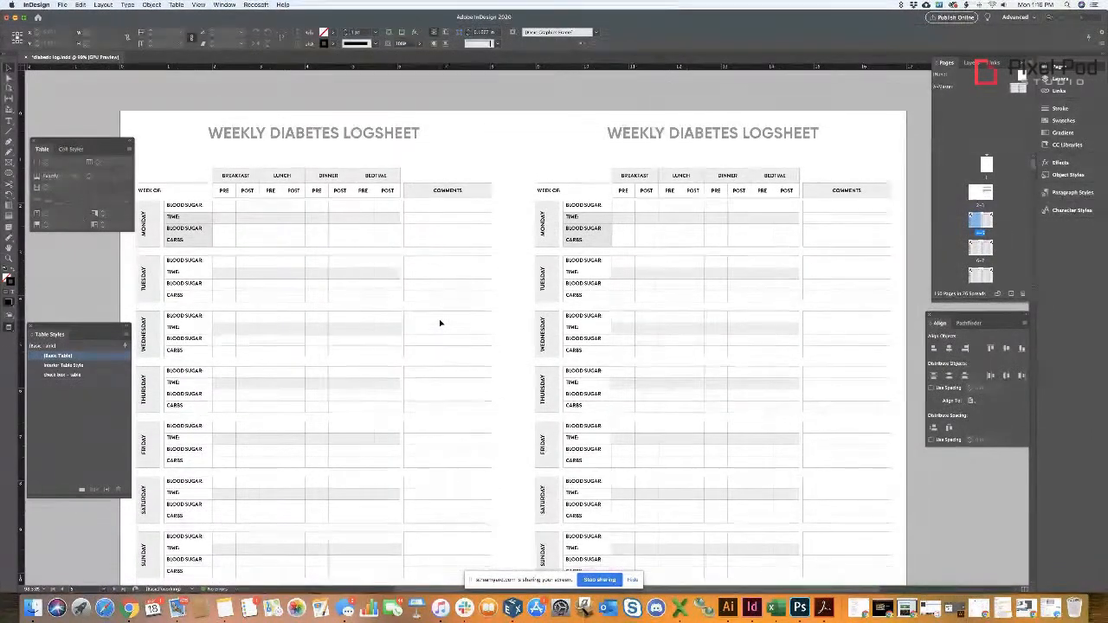
{"action": "scroll", "coordinate": [417, 288], "scroll_direction": "down", "scroll_amount": 2}
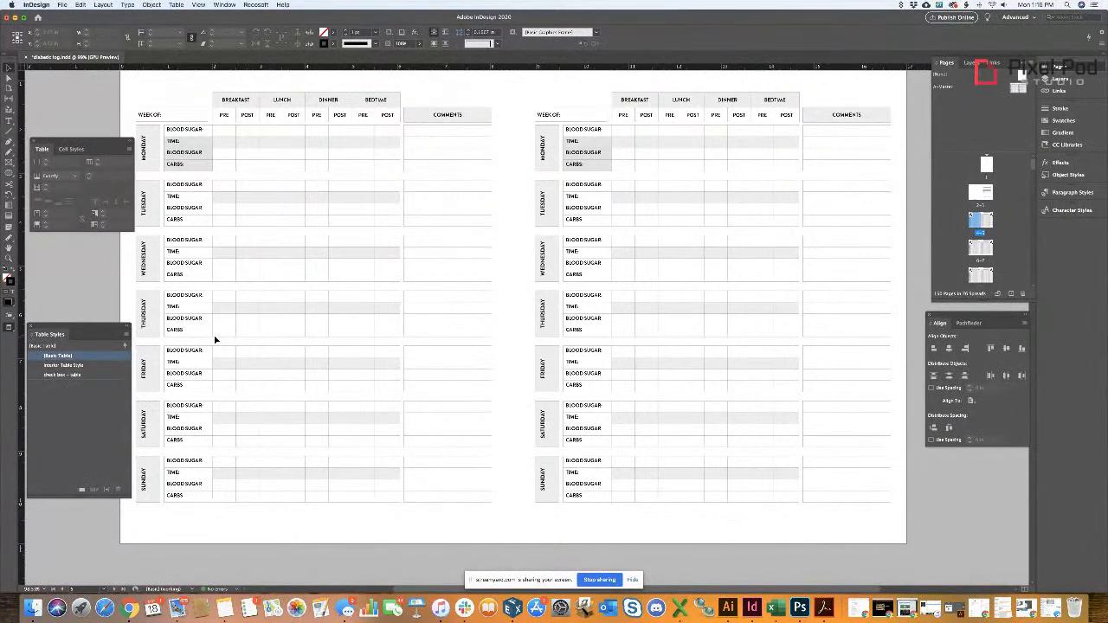
{"action": "scroll", "coordinate": [375, 362], "scroll_direction": "up", "scroll_amount": 3}
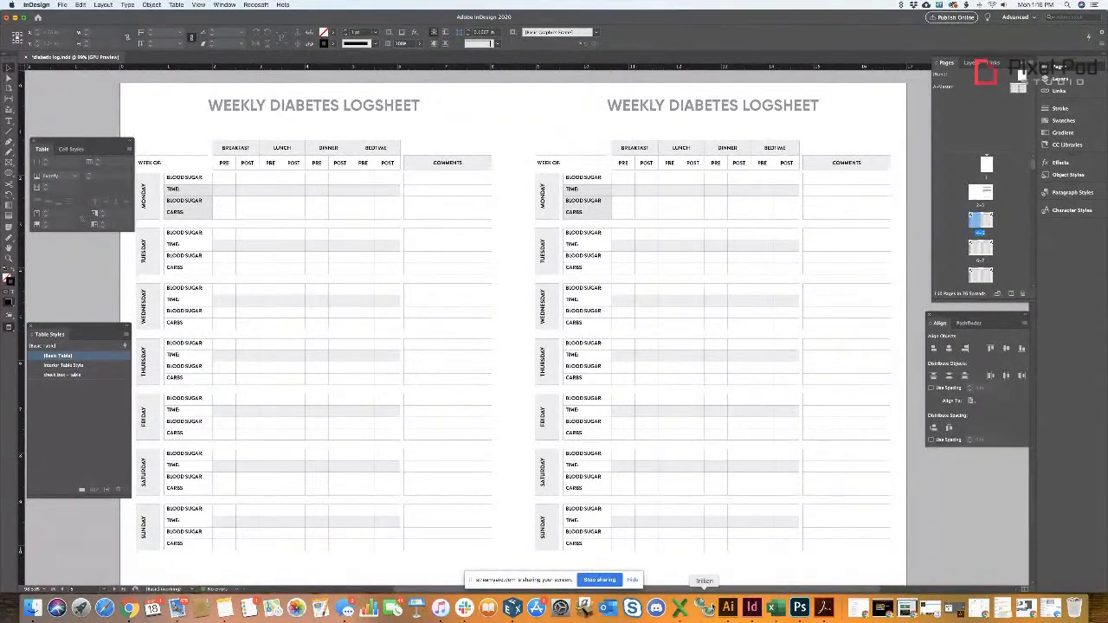
- Switch to Acrobat to view the sample weekly logbook PDF and return to the logsheet spread in InDesign
{"action": "left_click", "coordinate": [822, 608]}
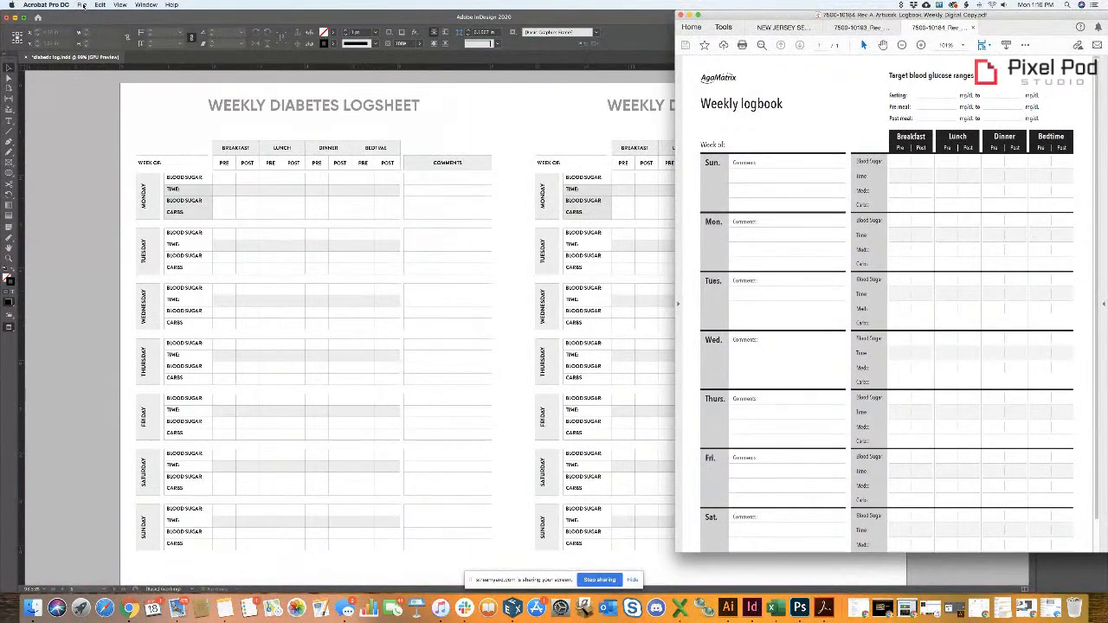
{"action": "left_click", "coordinate": [82, 5]}
{"action": "left_click", "coordinate": [256, 105]}
{"action": "left_click", "coordinate": [653, 273]}
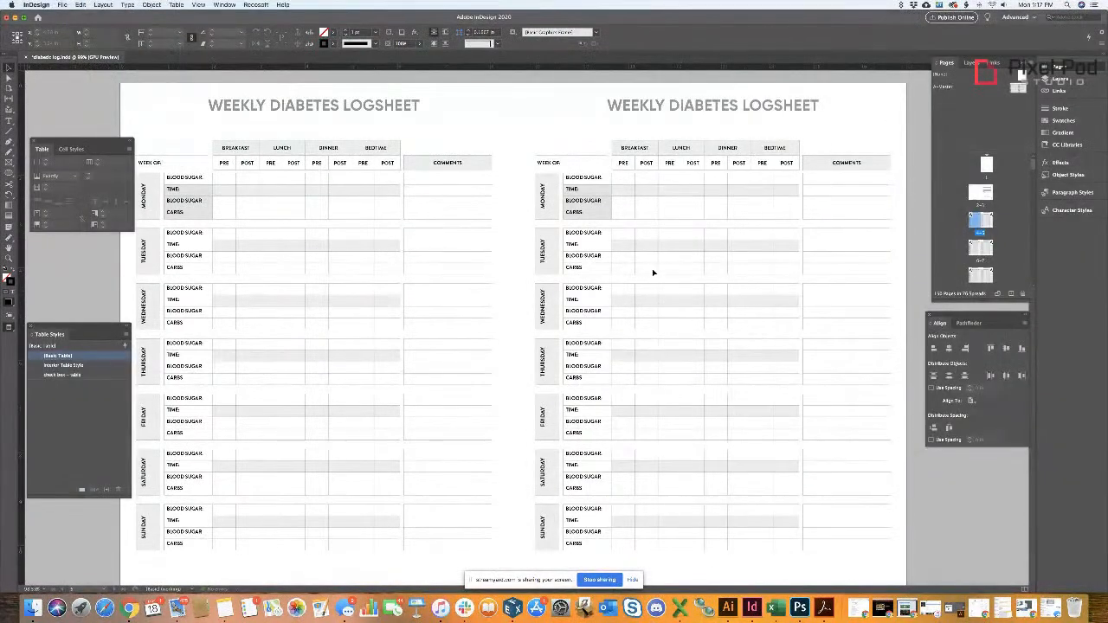
{"action": "scroll", "coordinate": [653, 273], "scroll_direction": "up", "scroll_amount": 2}
{"action": "scroll", "coordinate": [653, 272], "scroll_direction": "down", "scroll_amount": 3}
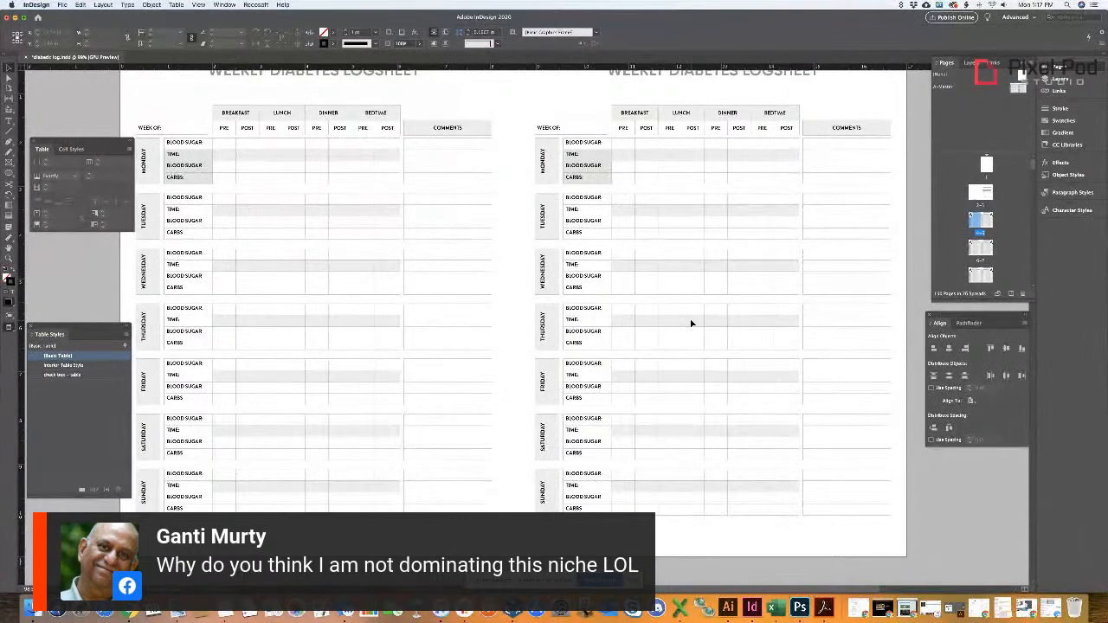
{"action": "left_click", "coordinate": [1027, 607]}
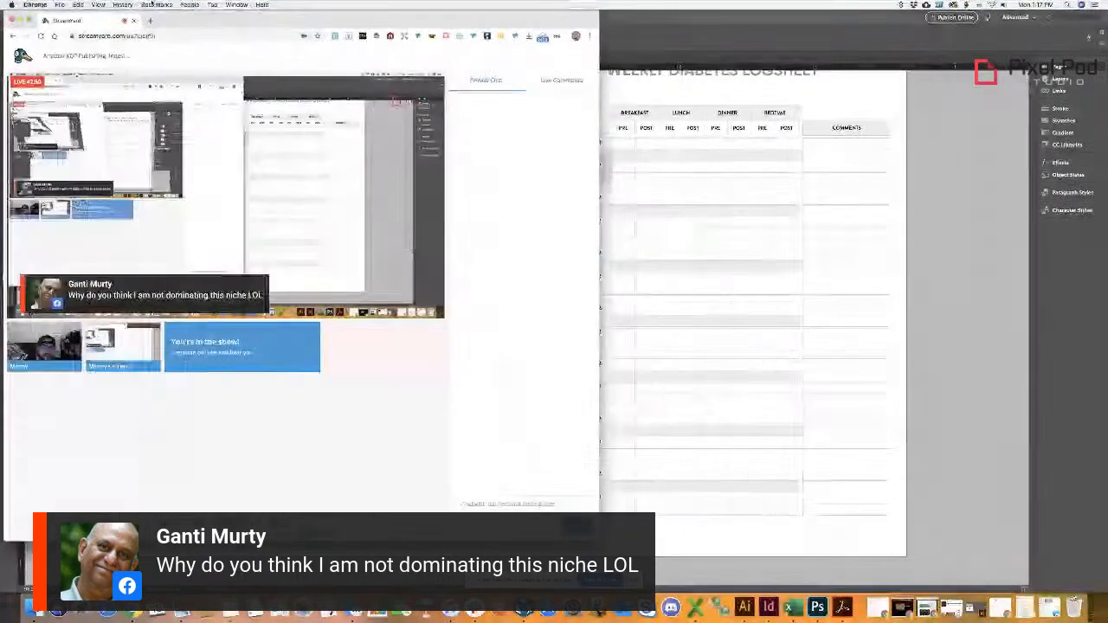
{"action": "left_click_drag", "start_coordinate": [215, 28], "coordinate": [913, 135]}
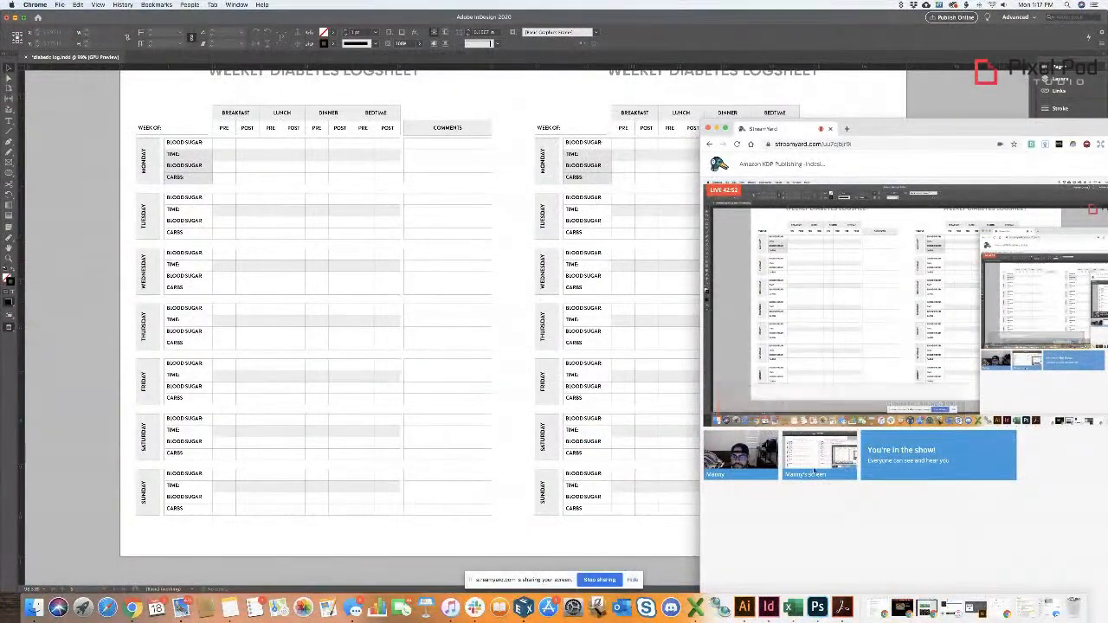
{"action": "mouse_move", "coordinate": [814, 450]}
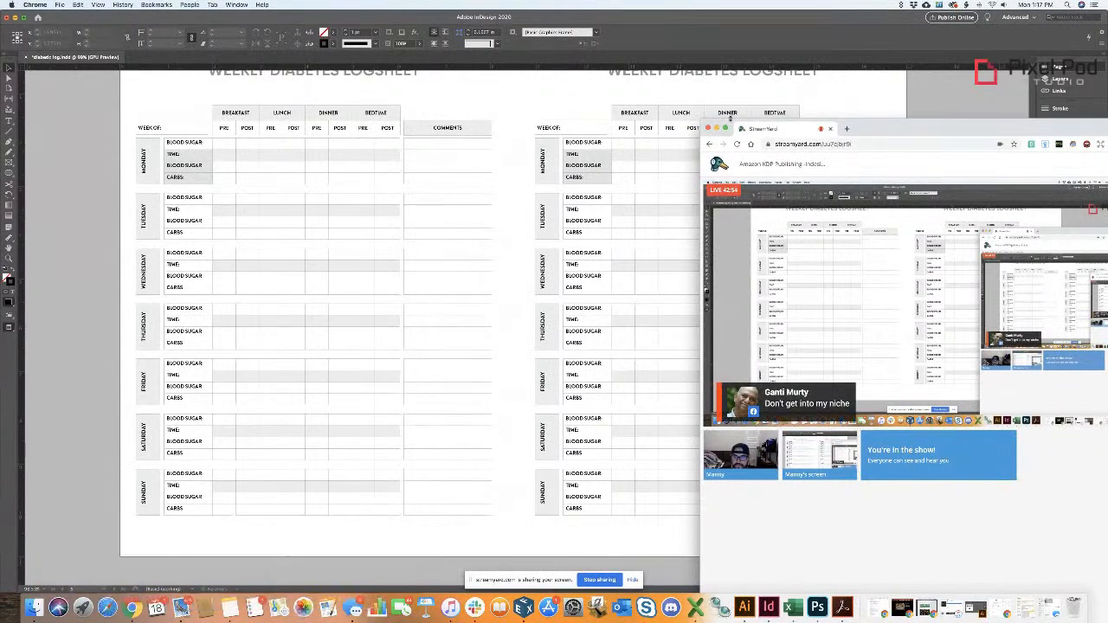
{"action": "double_click", "coordinate": [885, 130]}
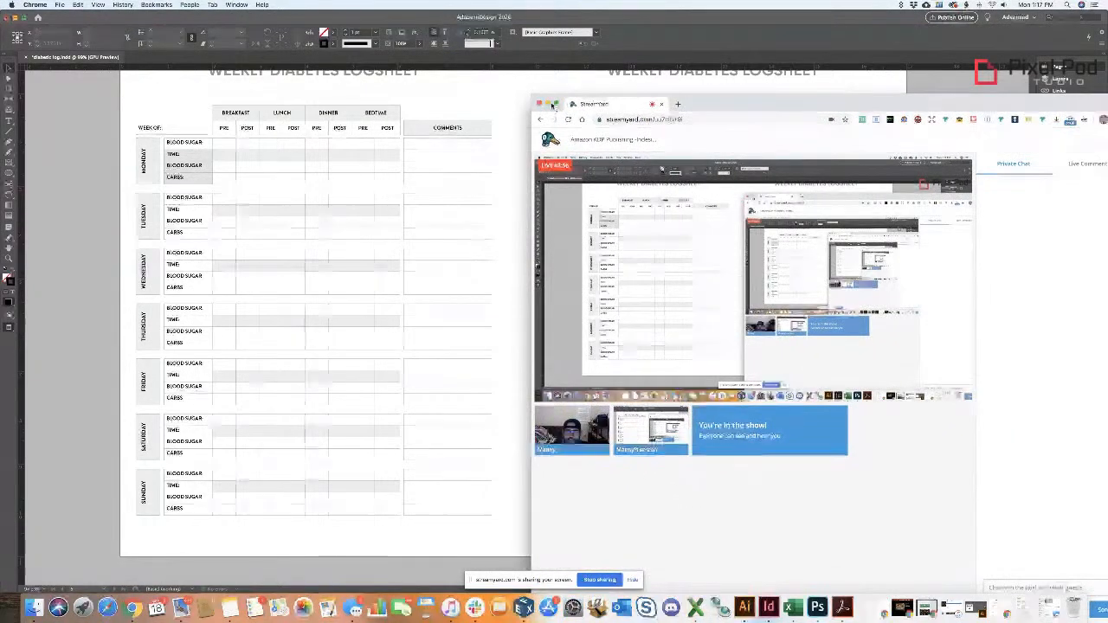
{"action": "left_click", "coordinate": [547, 103]}
{"action": "scroll", "coordinate": [106, 166], "scroll_direction": "up", "scroll_amount": 1}
{"action": "scroll", "coordinate": [105, 166], "scroll_direction": "up", "scroll_amount": 3}
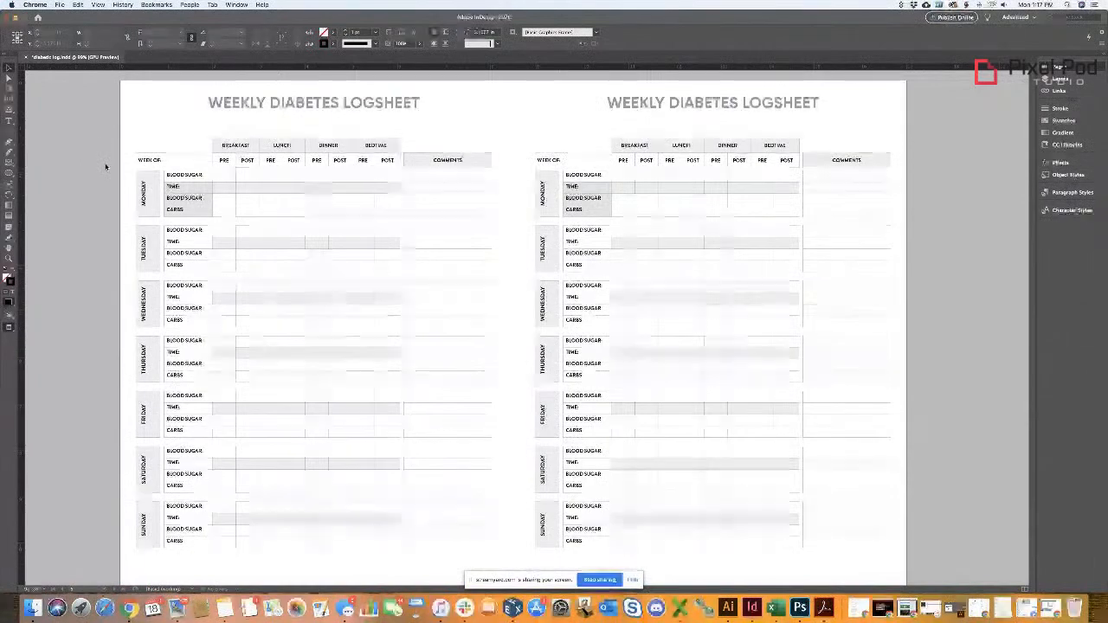
{"action": "scroll", "coordinate": [106, 167], "scroll_direction": "down", "scroll_amount": 1}
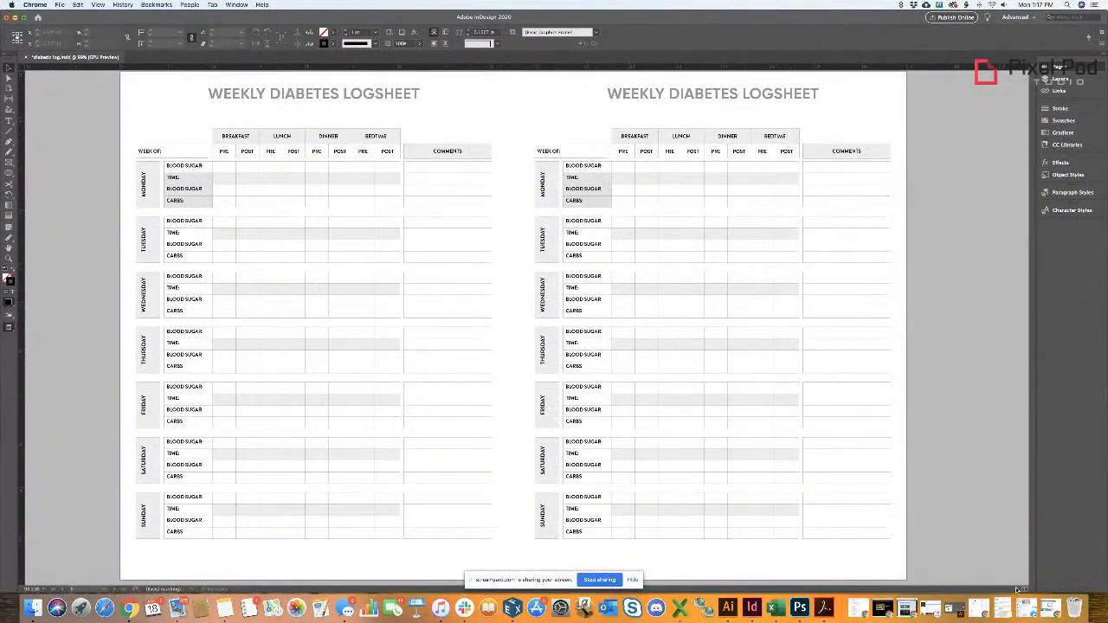
- Switch to the StreamYard window in Chrome and remove the shared screen from the live stream
{"action": "left_click", "coordinate": [1025, 606]}
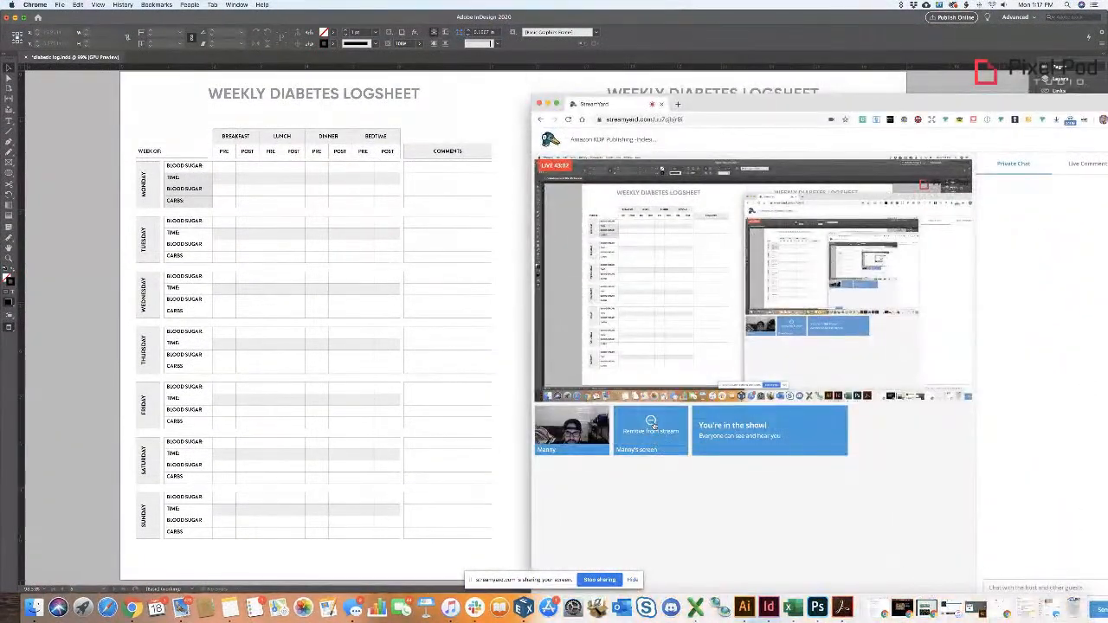
{"action": "left_click", "coordinate": [651, 422]}
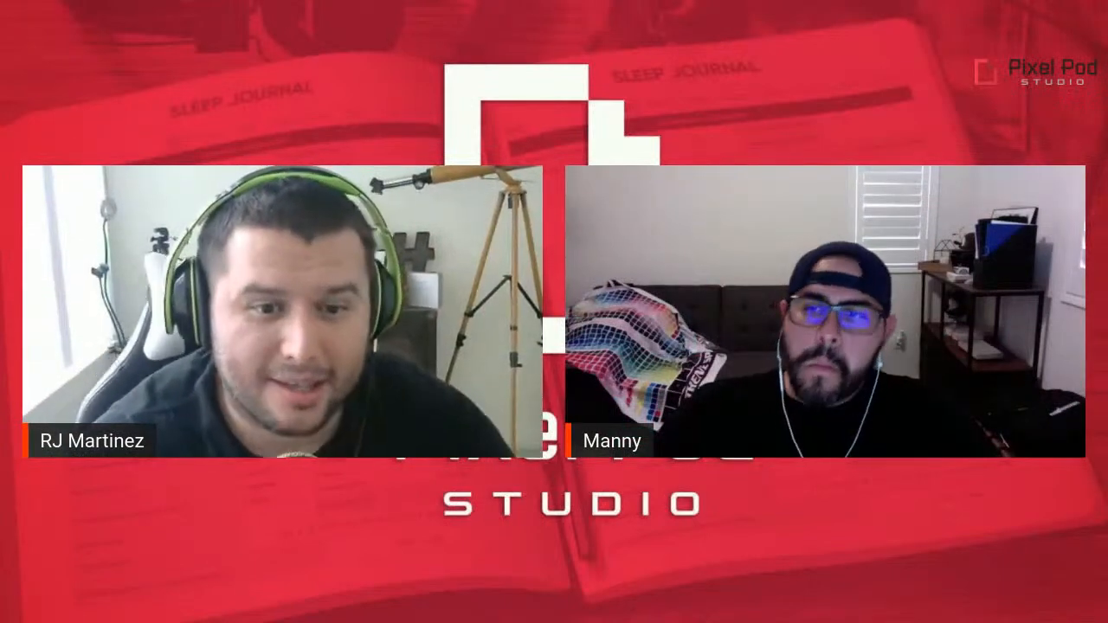